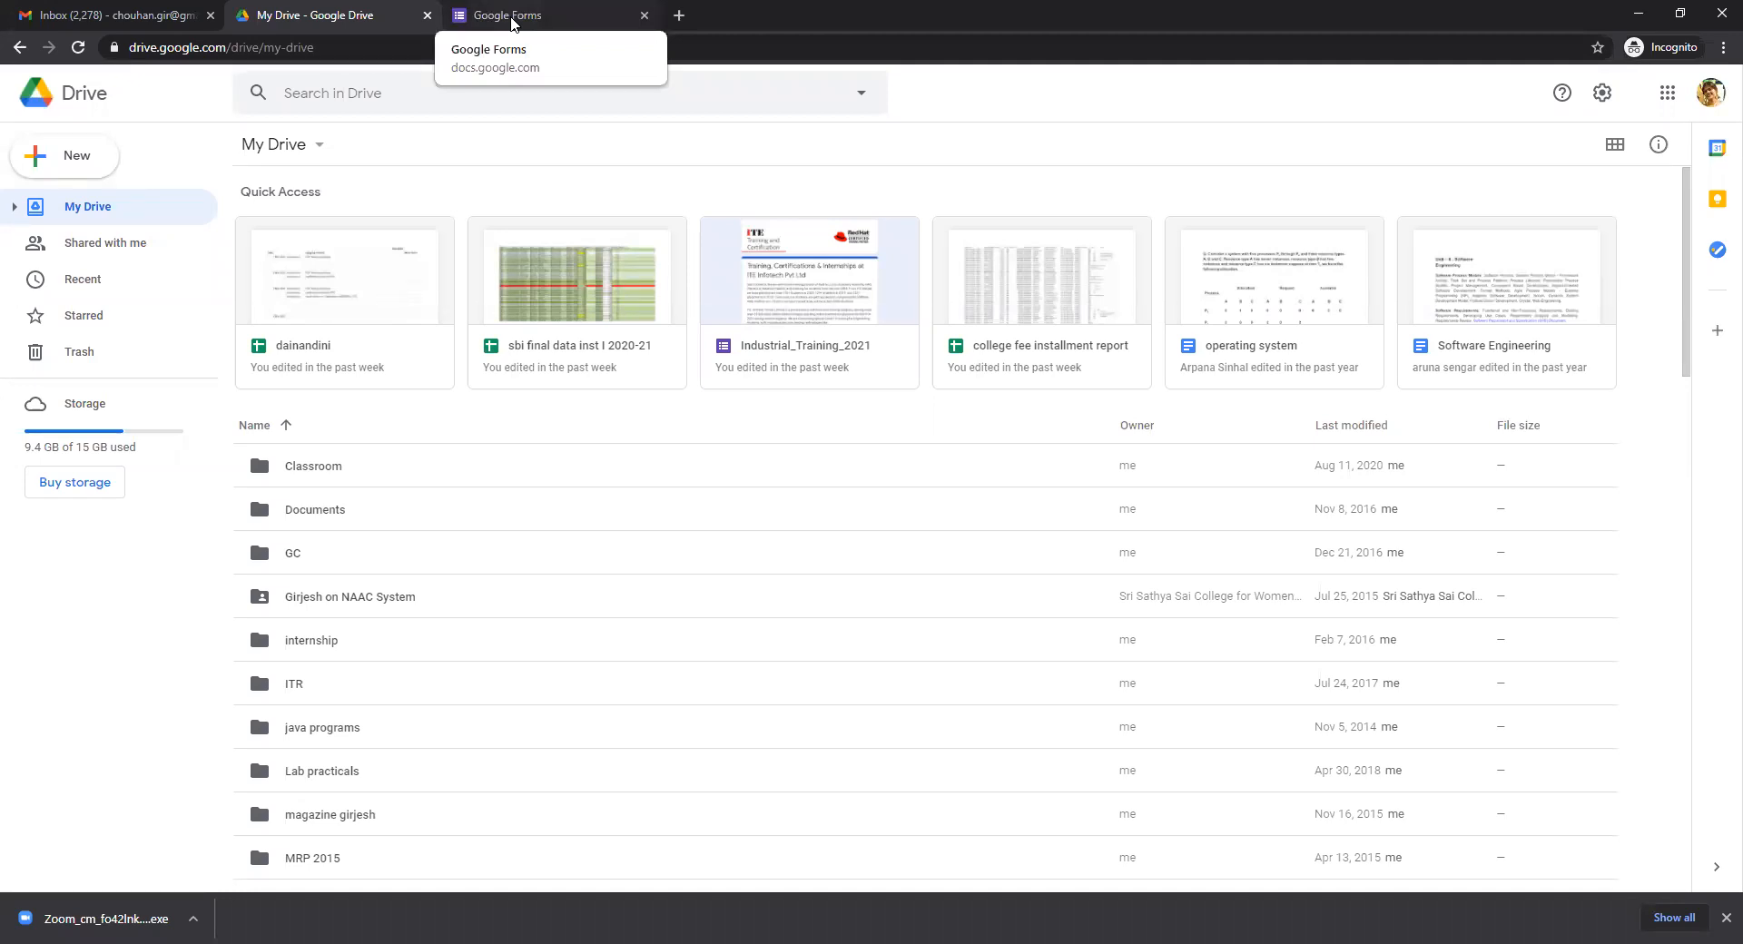
Open the Contact Information form in Google Forms and review its workshop description and registration questions.
{"action": "left_click", "coordinate": [511, 19]}
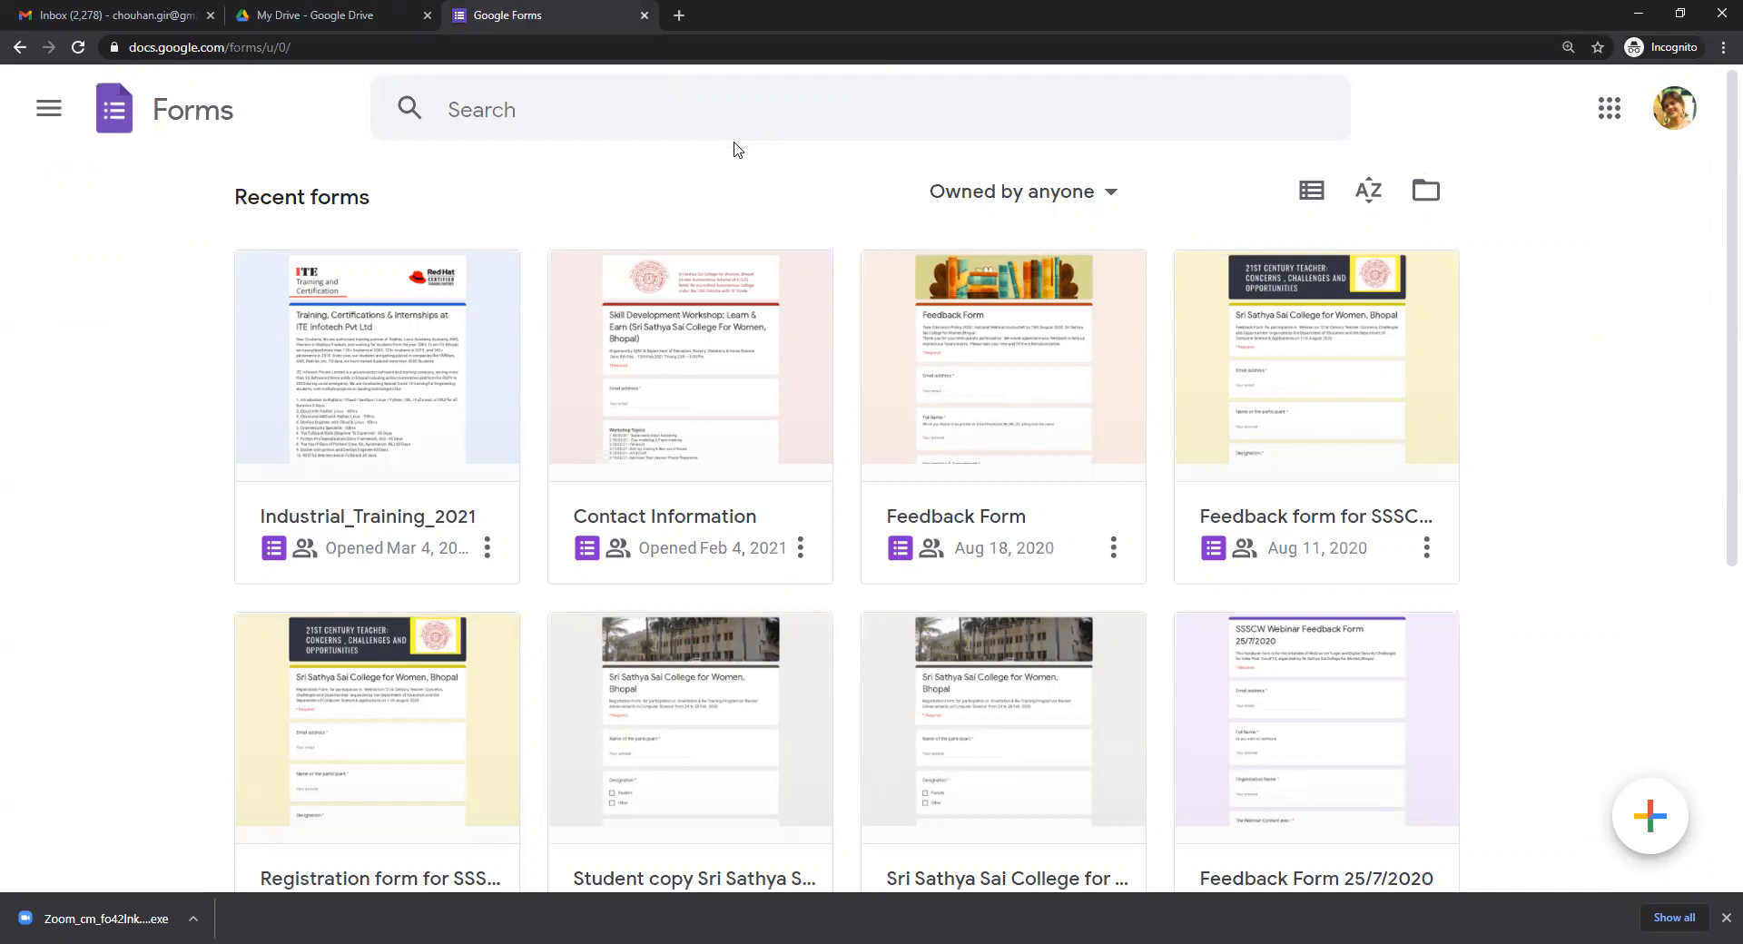
{"action": "left_click", "coordinate": [731, 371]}
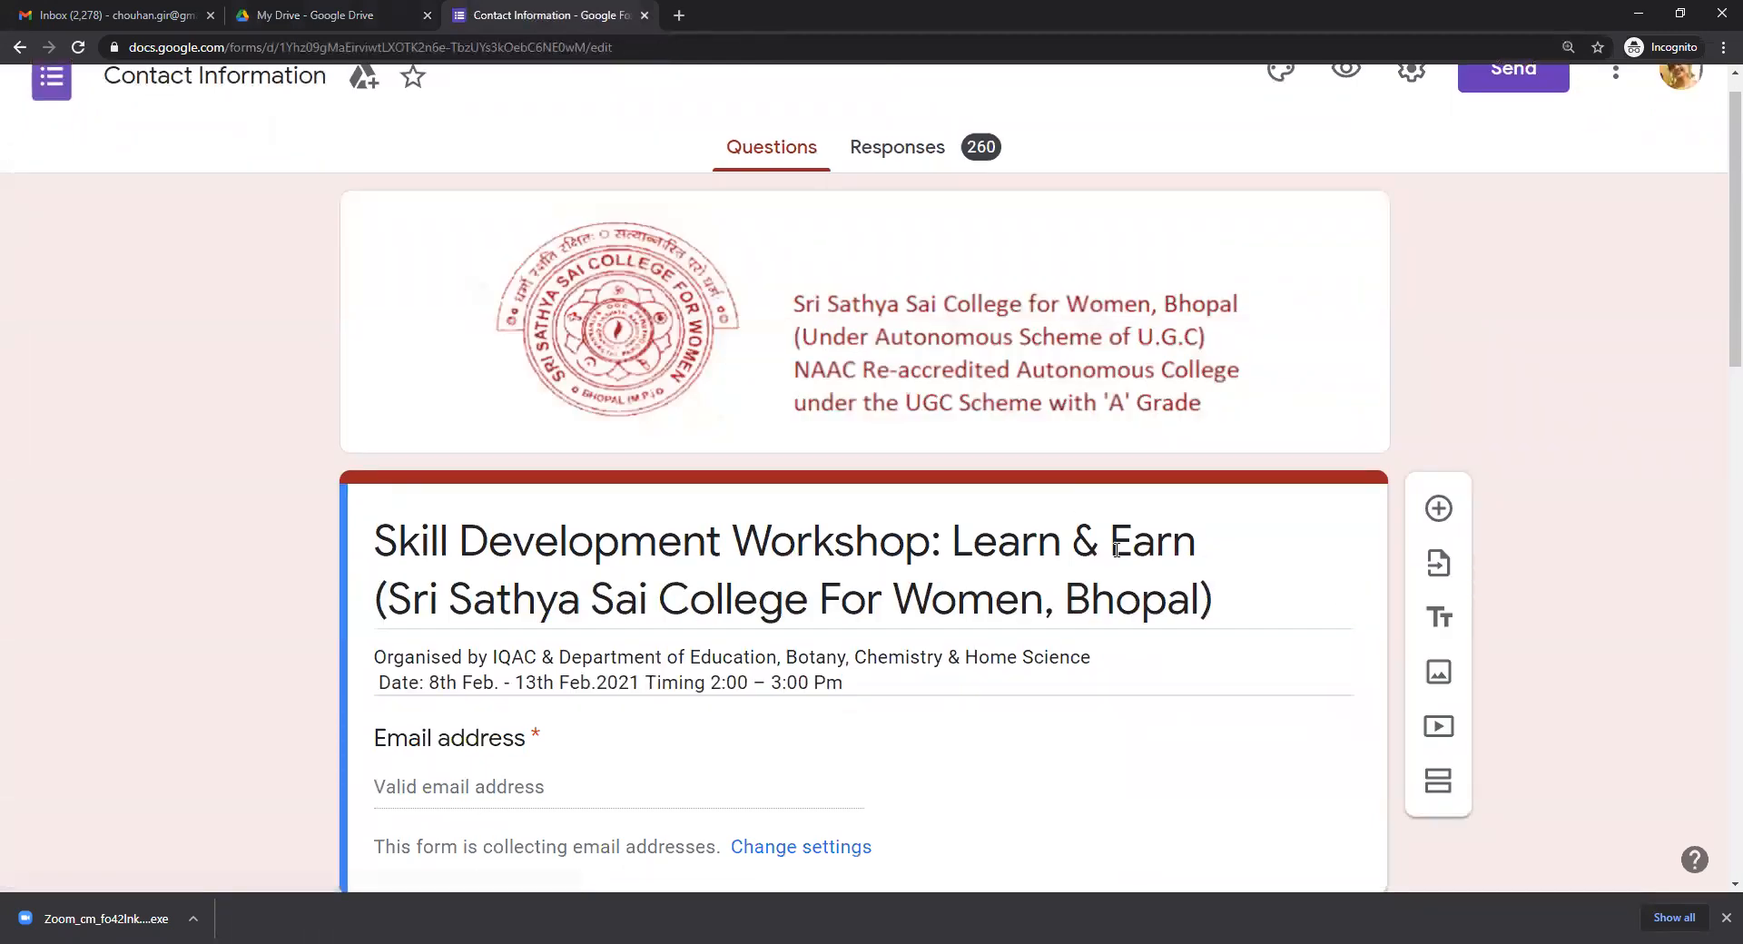
{"action": "scroll", "coordinate": [1115, 552], "scroll_direction": "down", "scroll_amount": 9}
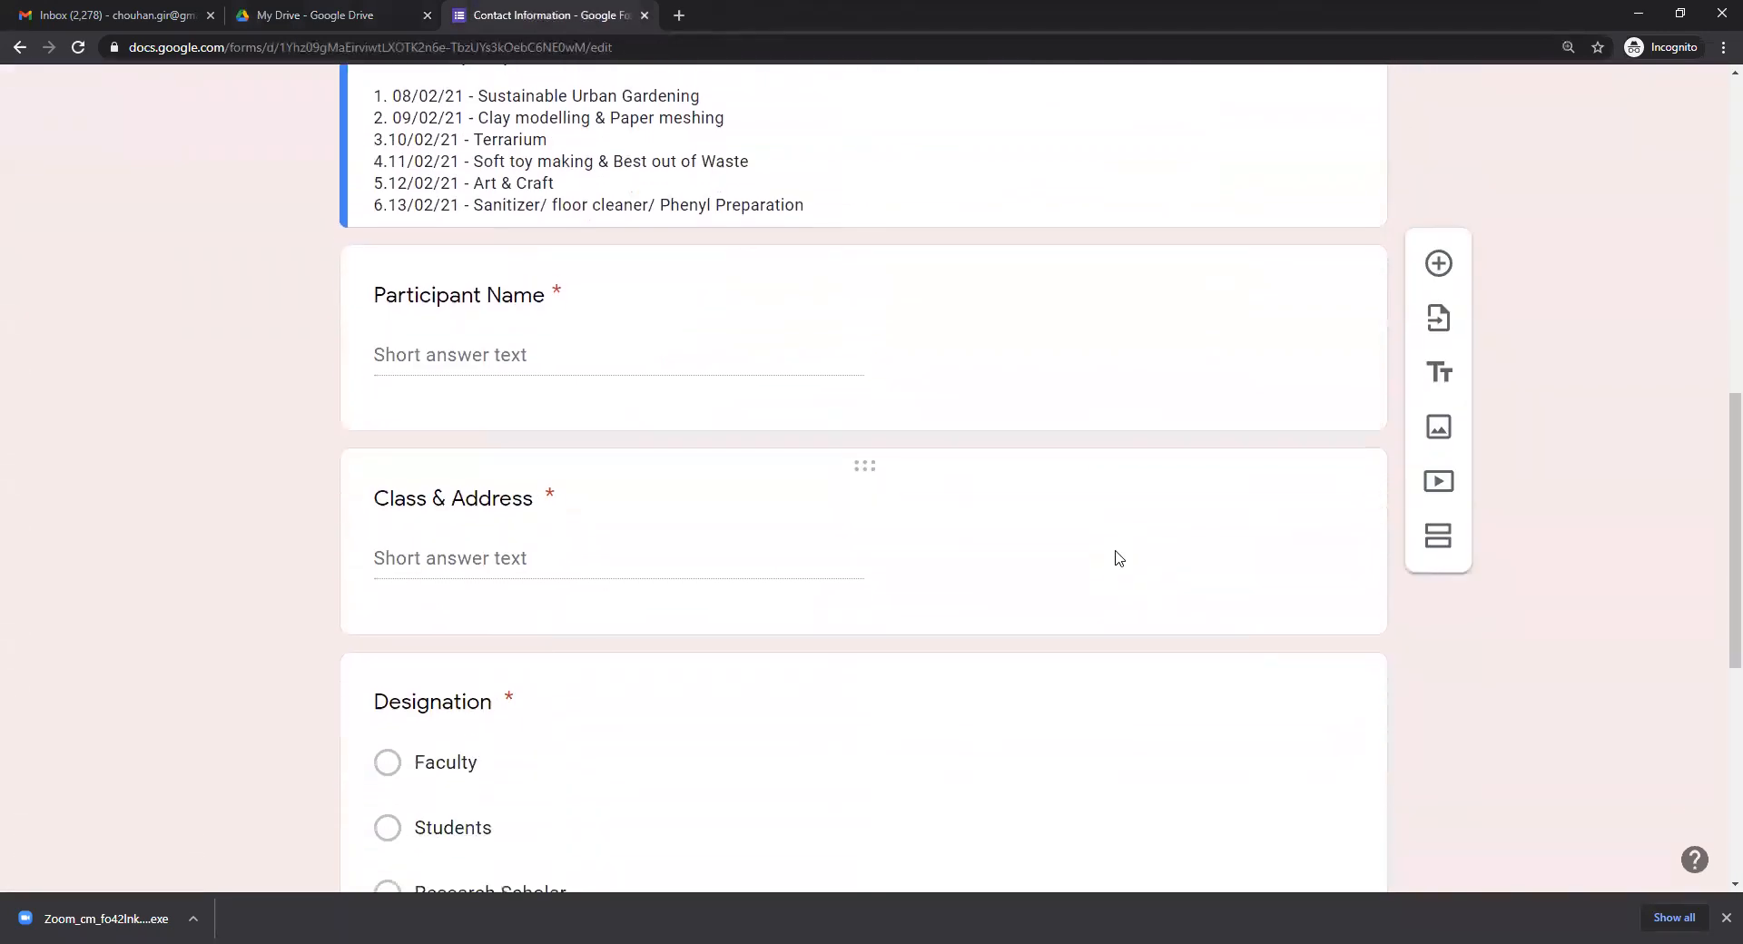
{"action": "scroll", "coordinate": [1118, 558], "scroll_direction": "up", "scroll_amount": 6}
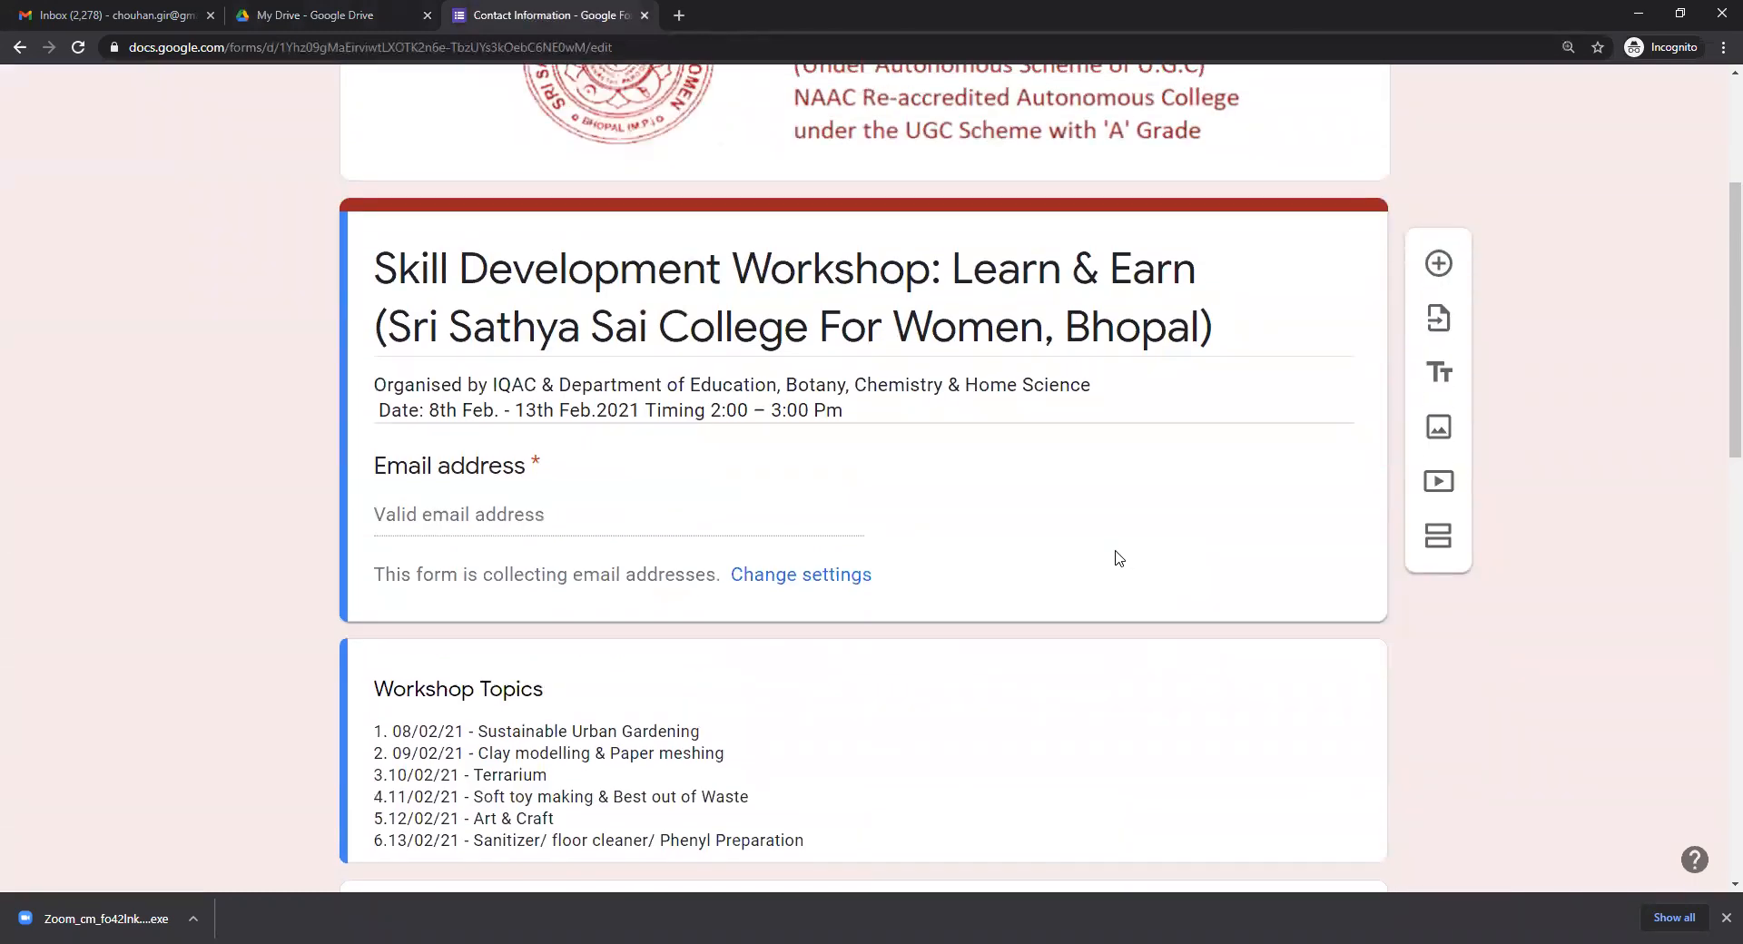
{"action": "scroll", "coordinate": [1119, 558], "scroll_direction": "down", "scroll_amount": 7}
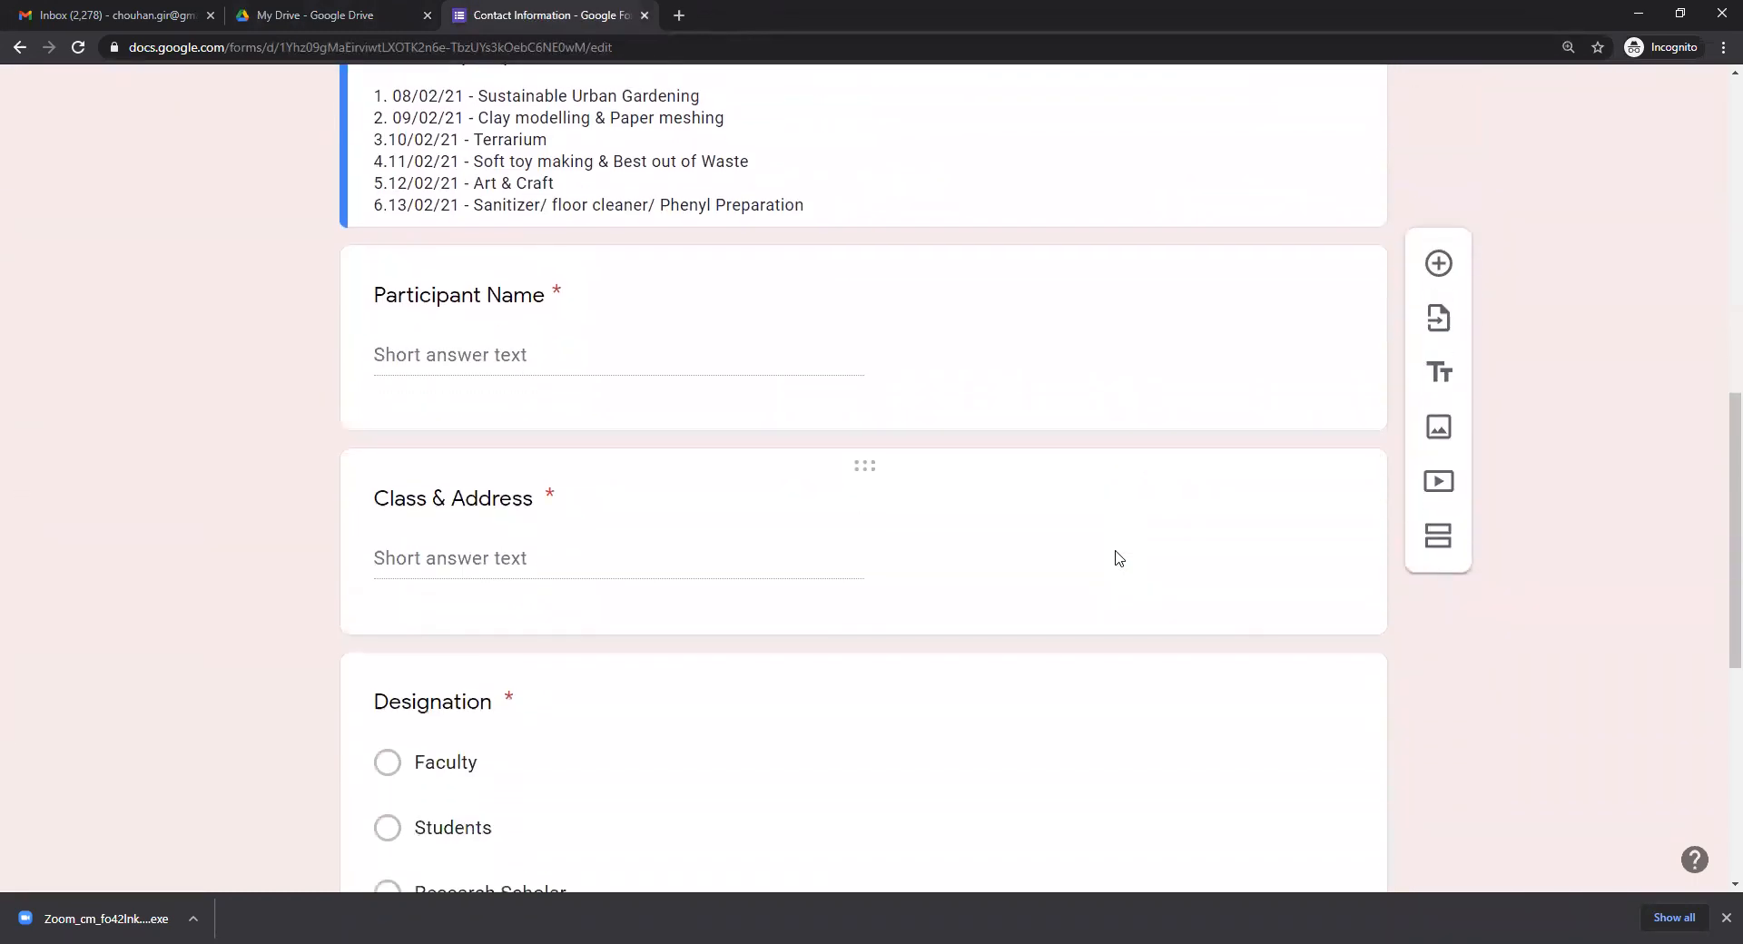
{"action": "scroll", "coordinate": [999, 366], "scroll_direction": "down", "scroll_amount": 4}
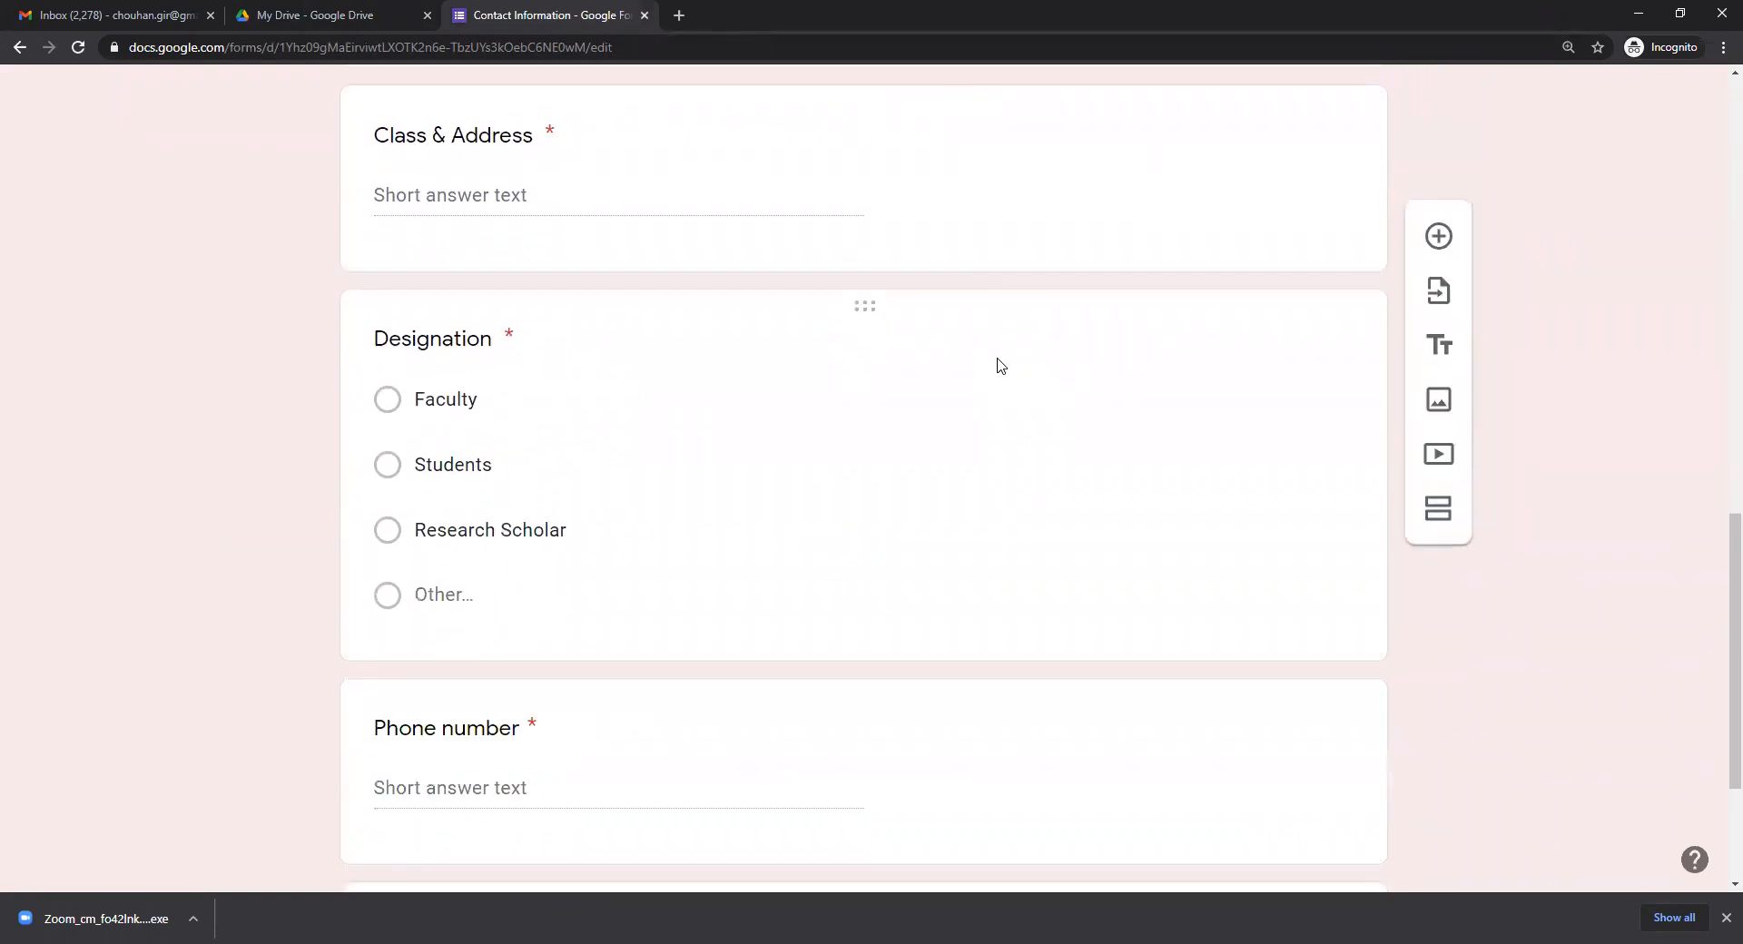
{"action": "scroll", "coordinate": [1033, 572], "scroll_direction": "down", "scroll_amount": 3}
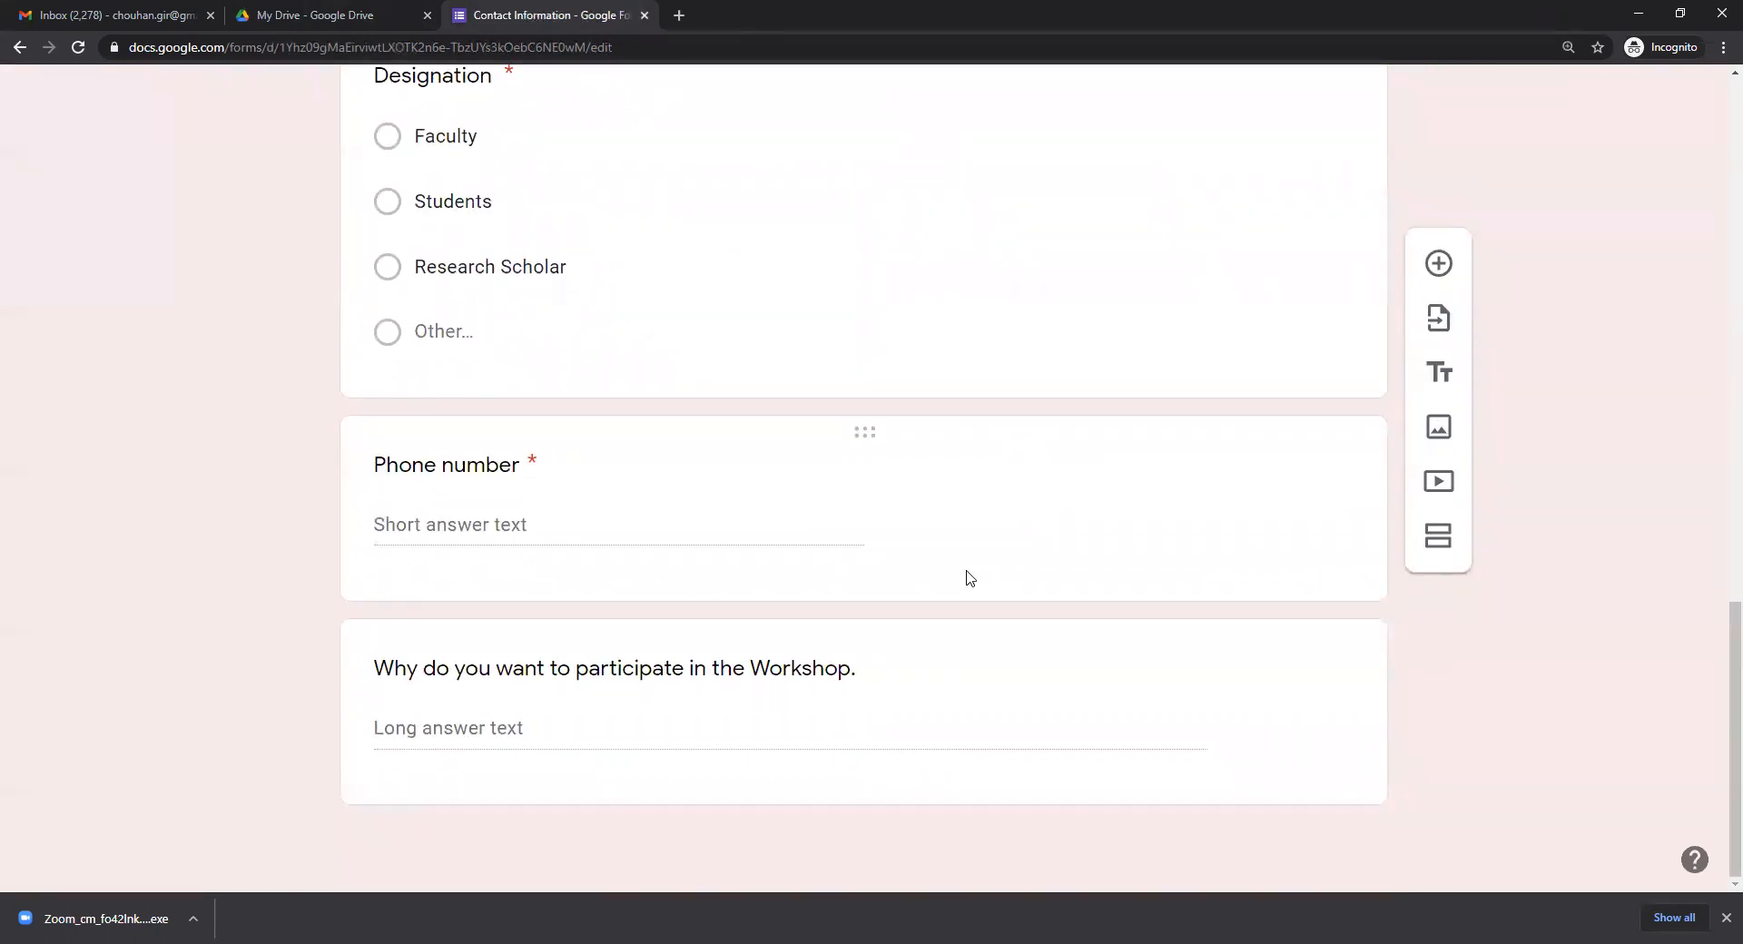
{"action": "scroll", "coordinate": [975, 569], "scroll_direction": "up", "scroll_amount": 12}
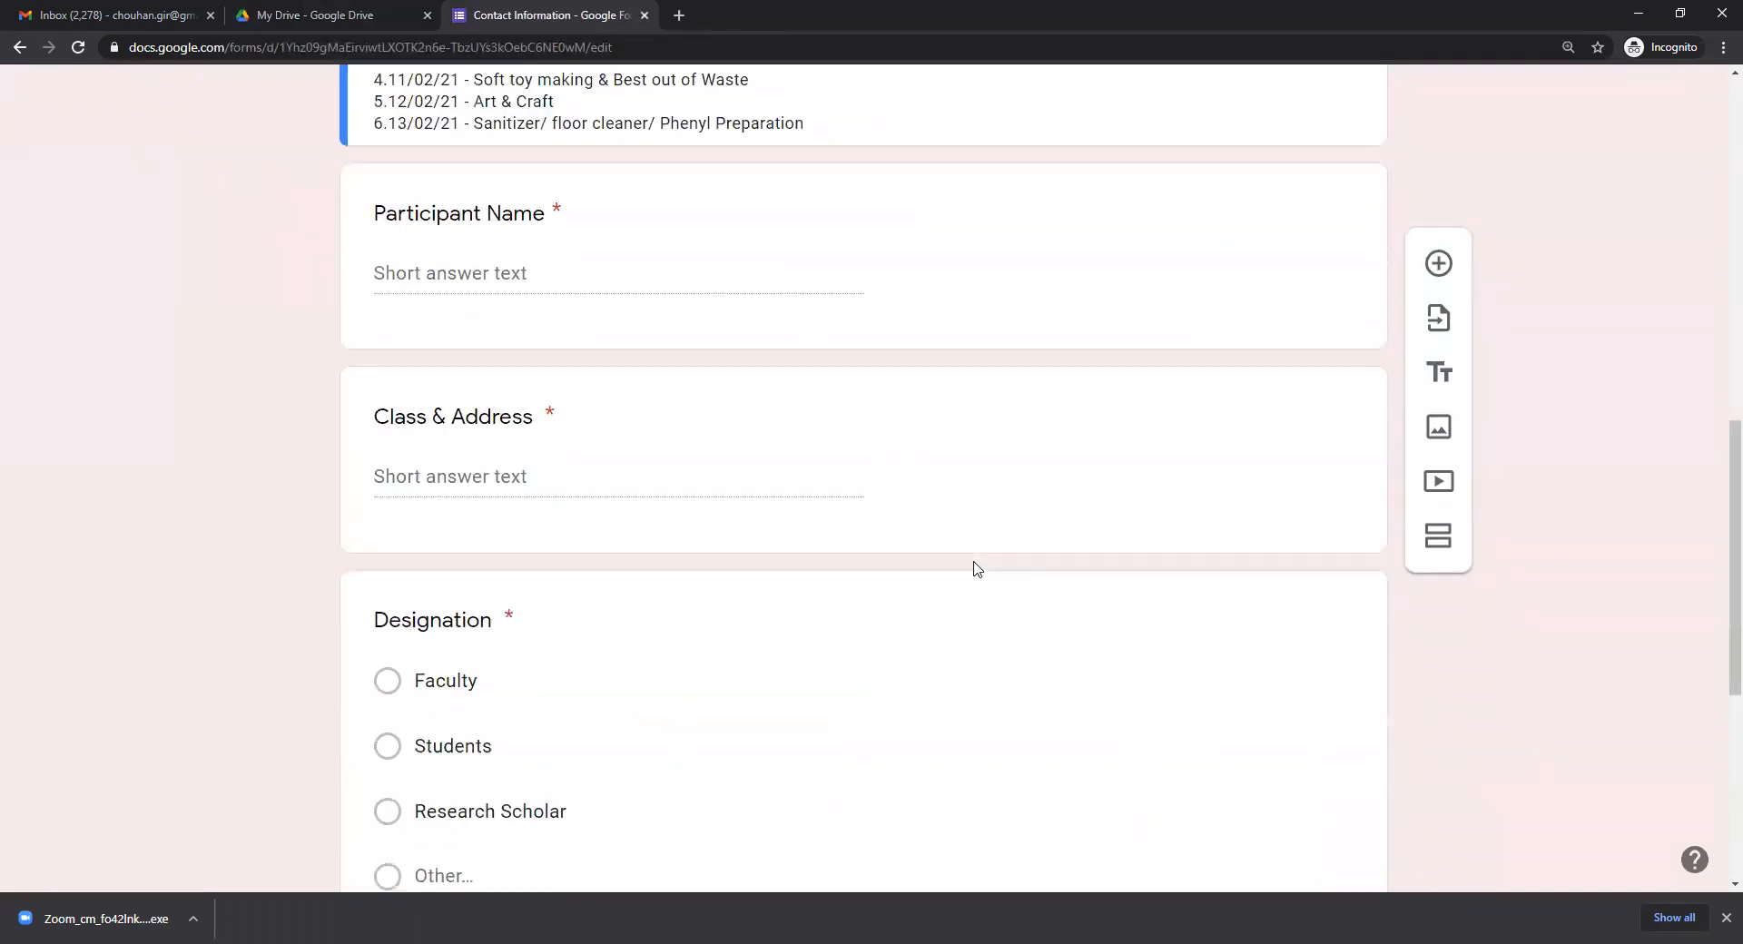
{"action": "scroll", "coordinate": [975, 560], "scroll_direction": "up", "scroll_amount": 5}
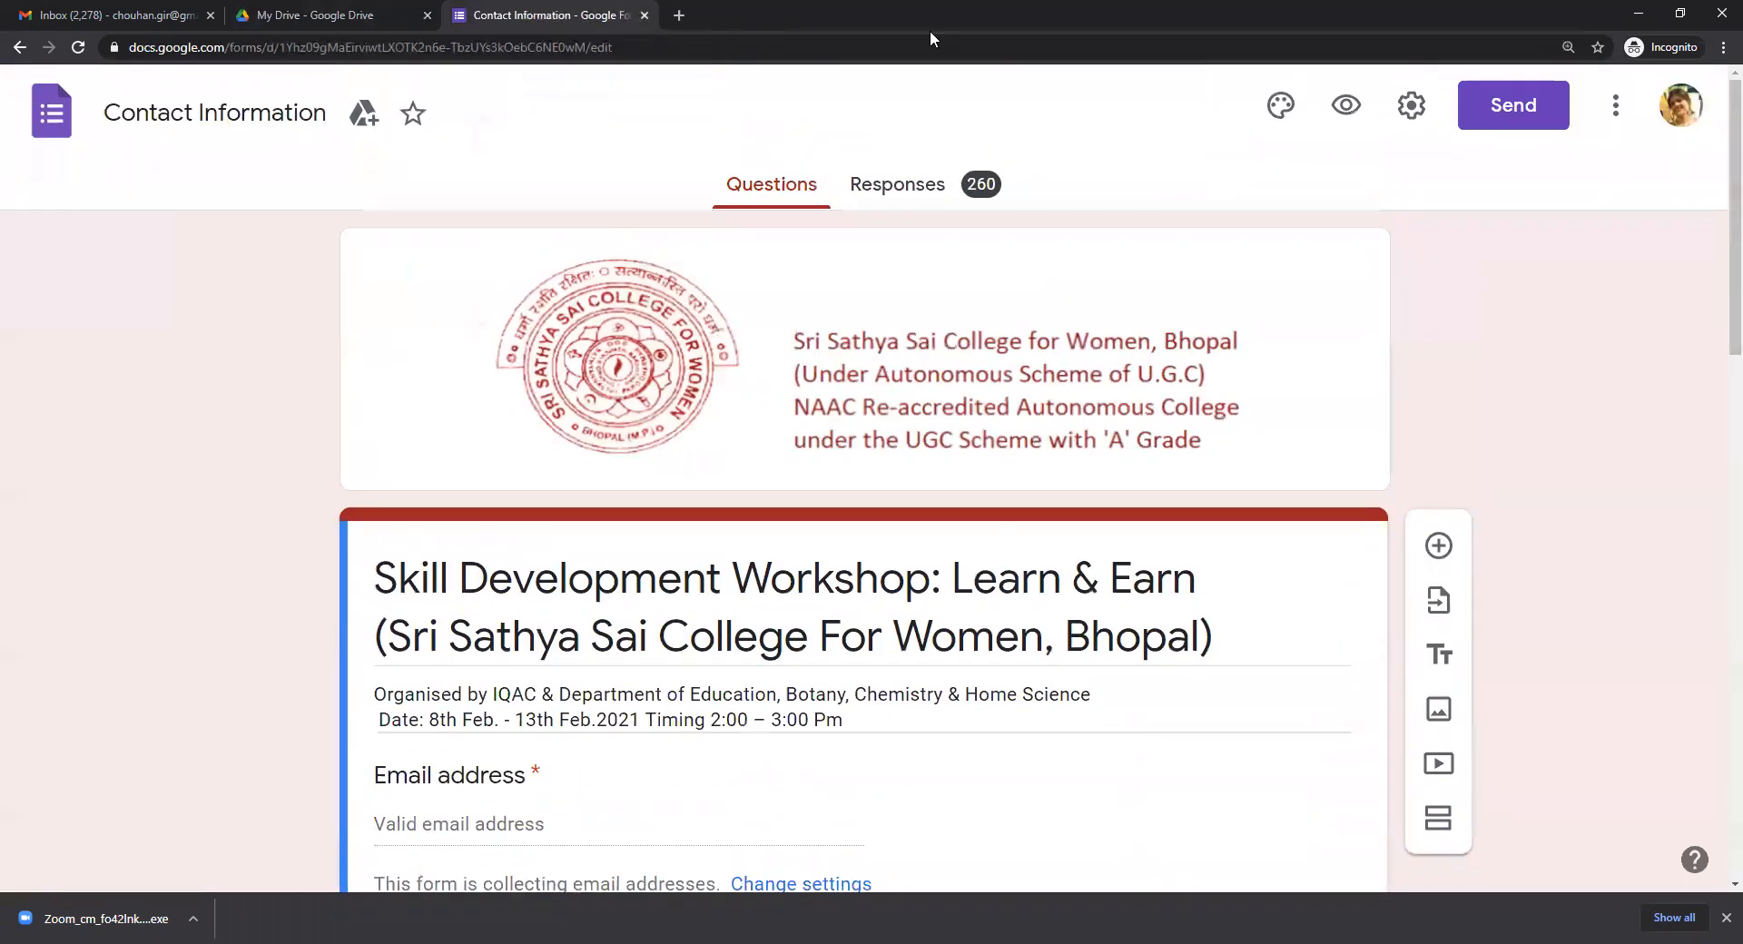
Open the form's responses and view them in the linked Google Sheets spreadsheet.
{"action": "left_click", "coordinate": [924, 191]}
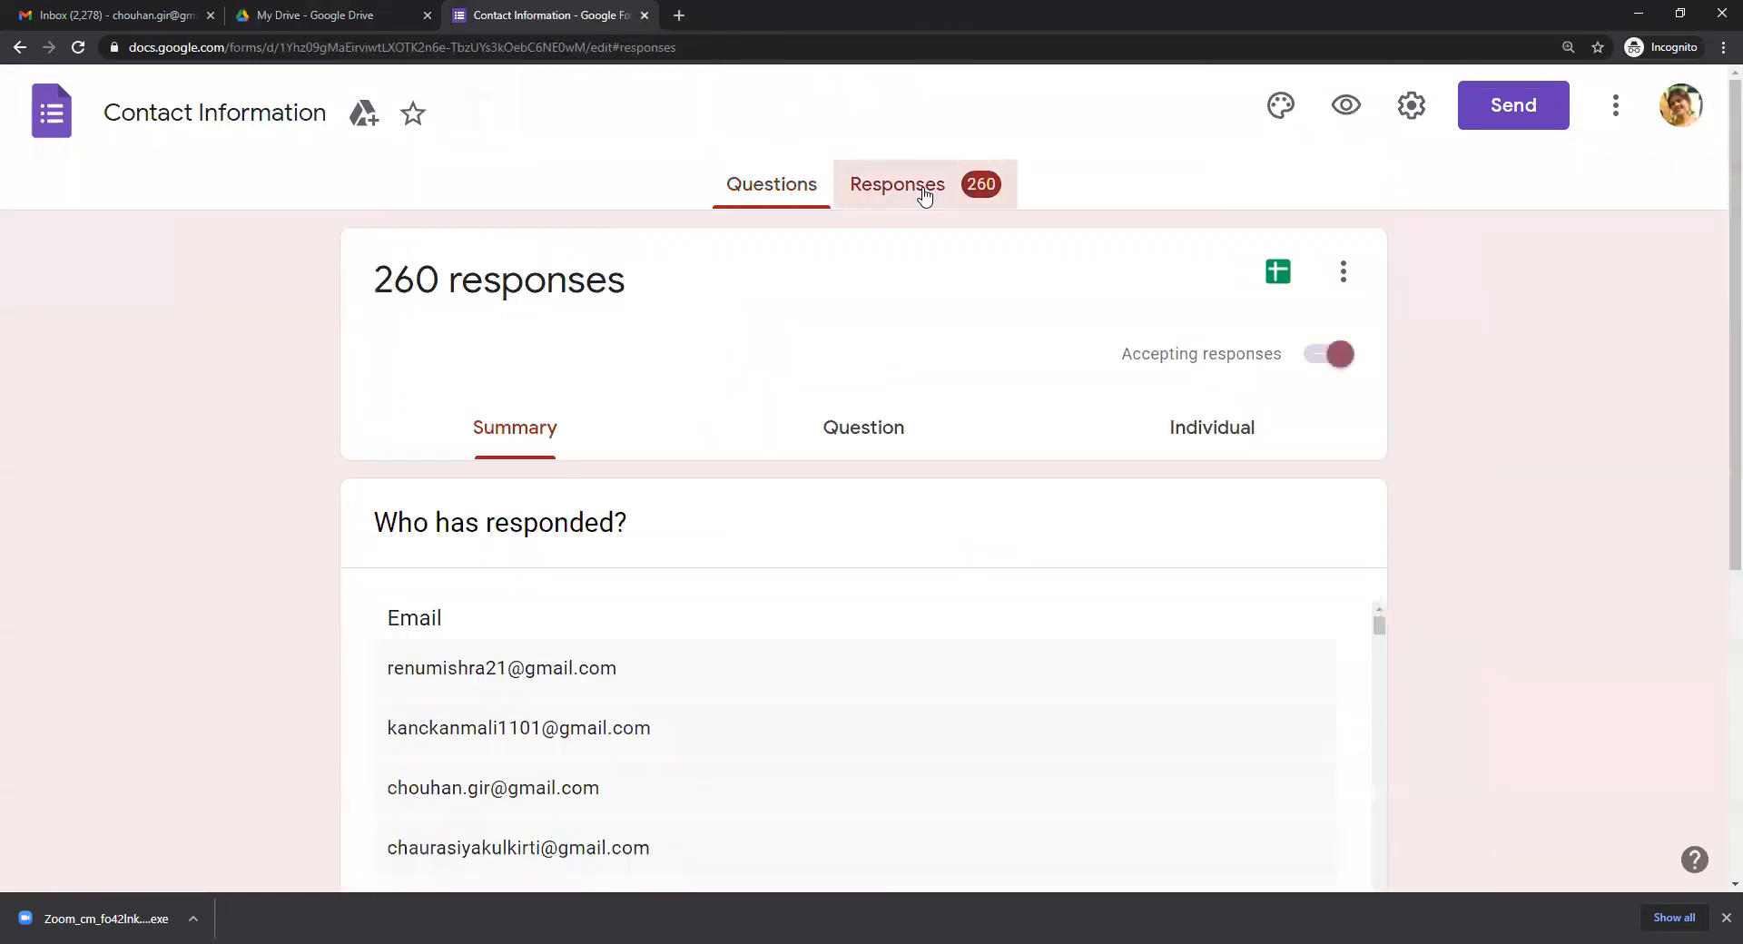
{"action": "left_click", "coordinate": [1278, 272]}
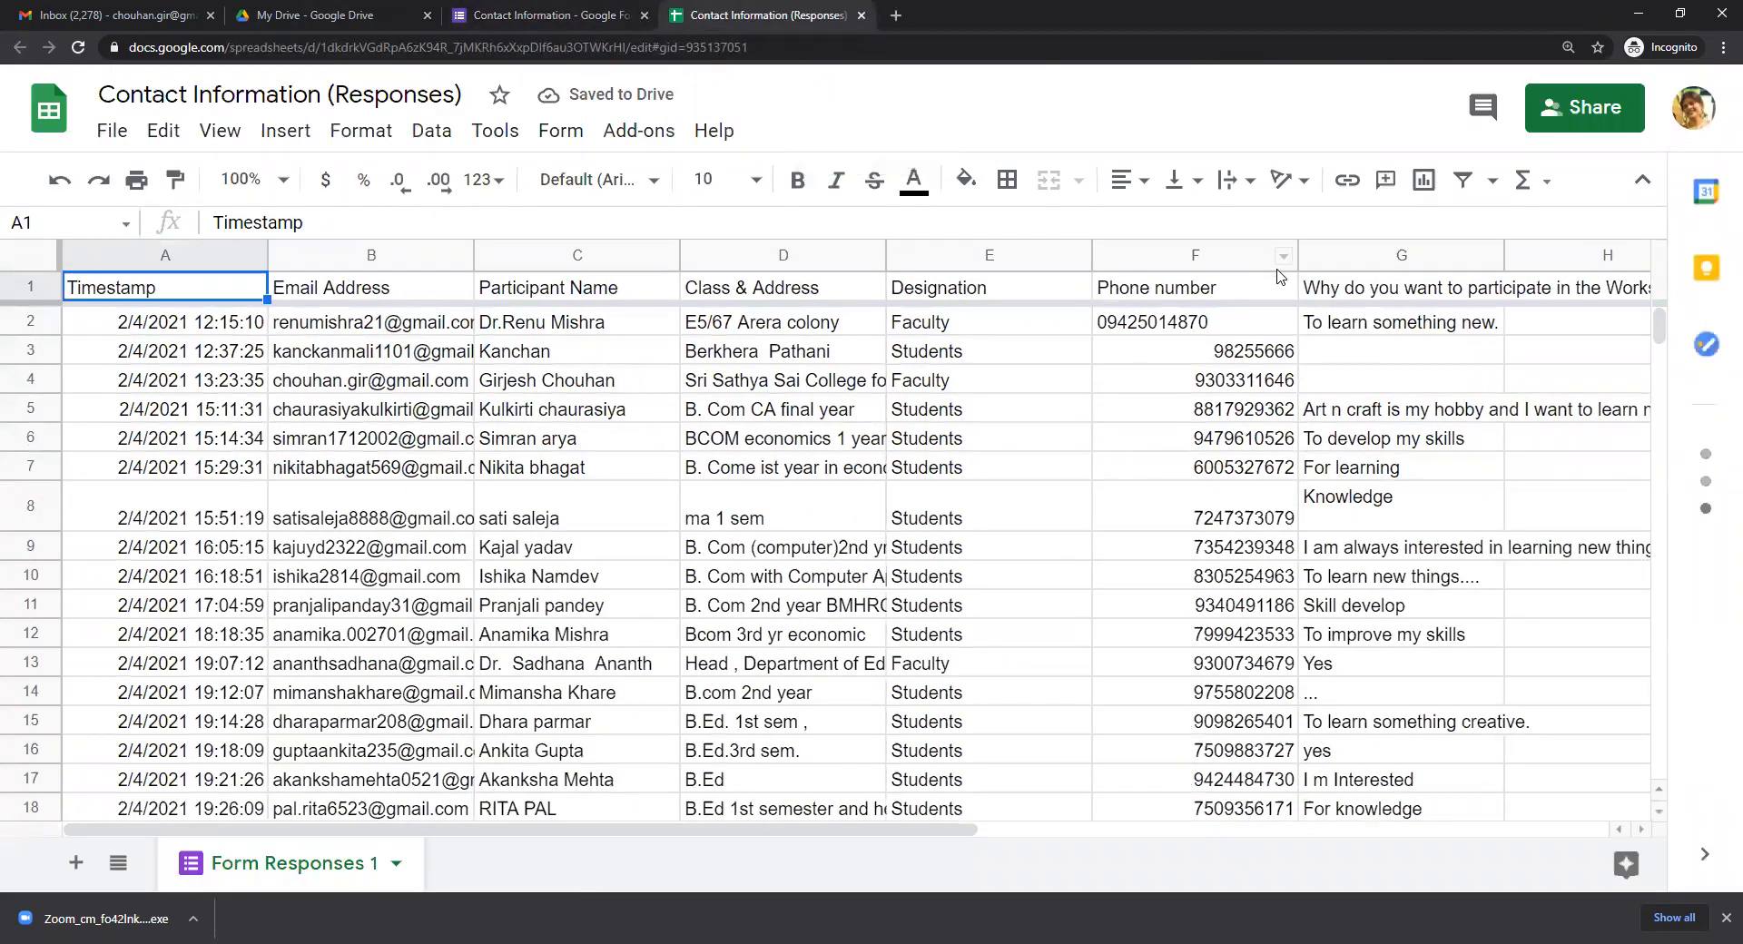
Examine the participant names, class and address entries and designations in the response spreadsheet.
{"action": "left_click", "coordinate": [585, 324]}
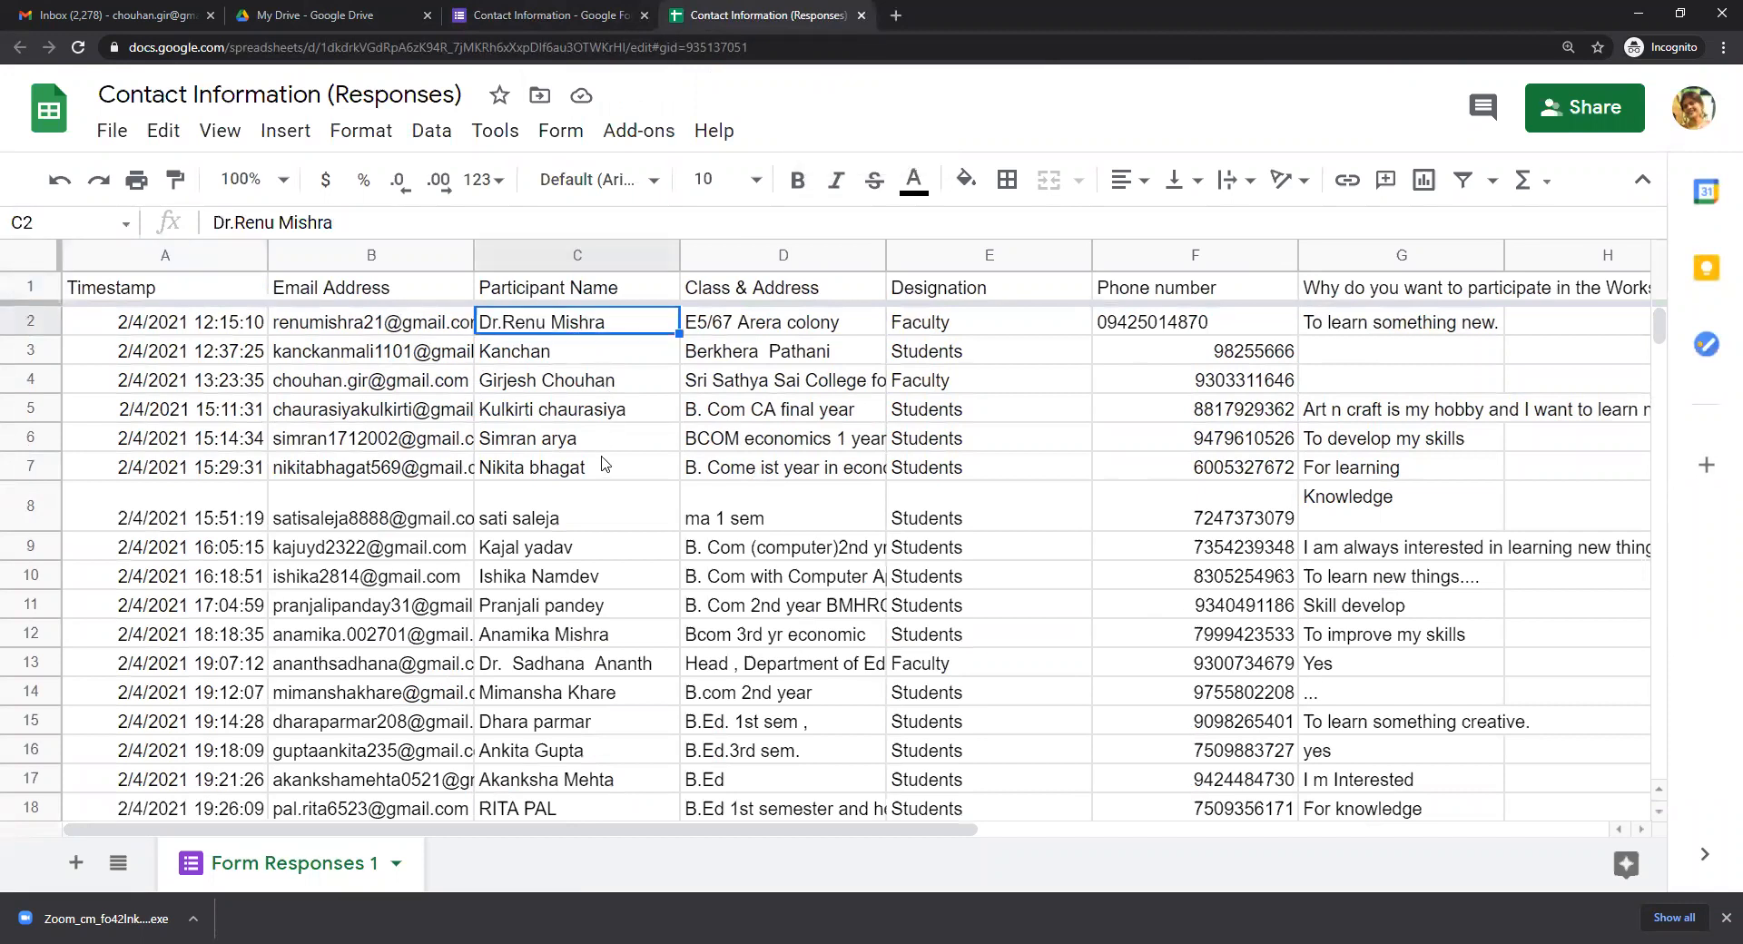
{"action": "left_click", "coordinate": [828, 313]}
{"action": "left_click", "coordinate": [826, 442]}
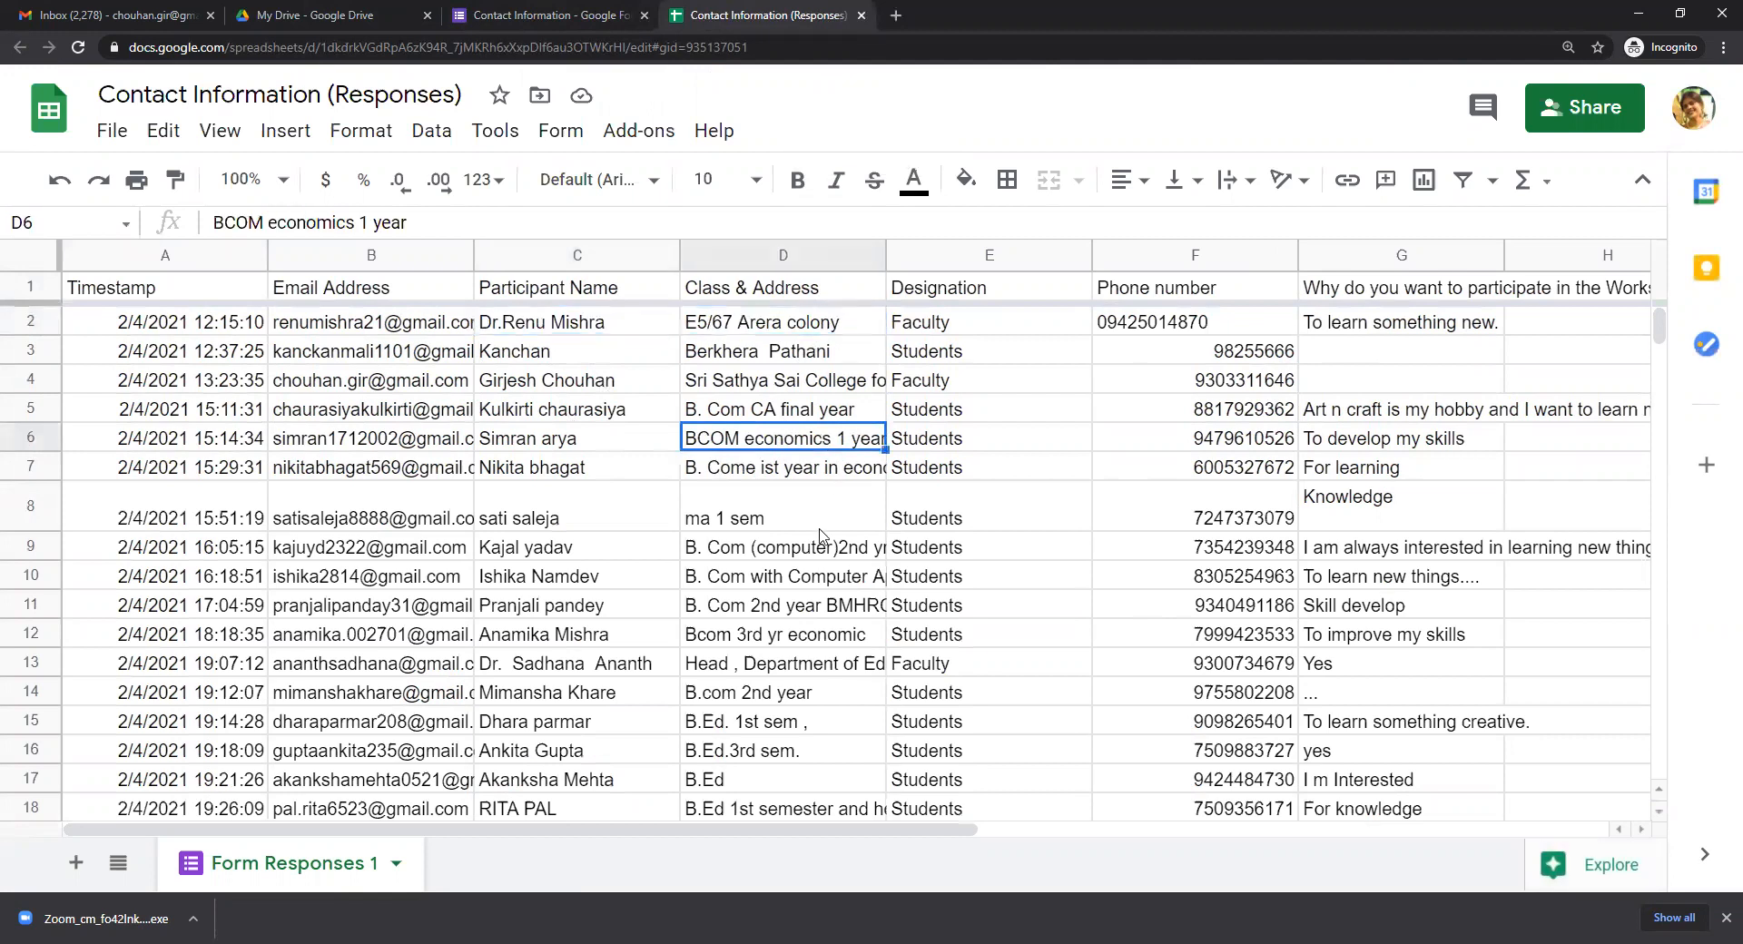
{"action": "left_click", "coordinate": [761, 472]}
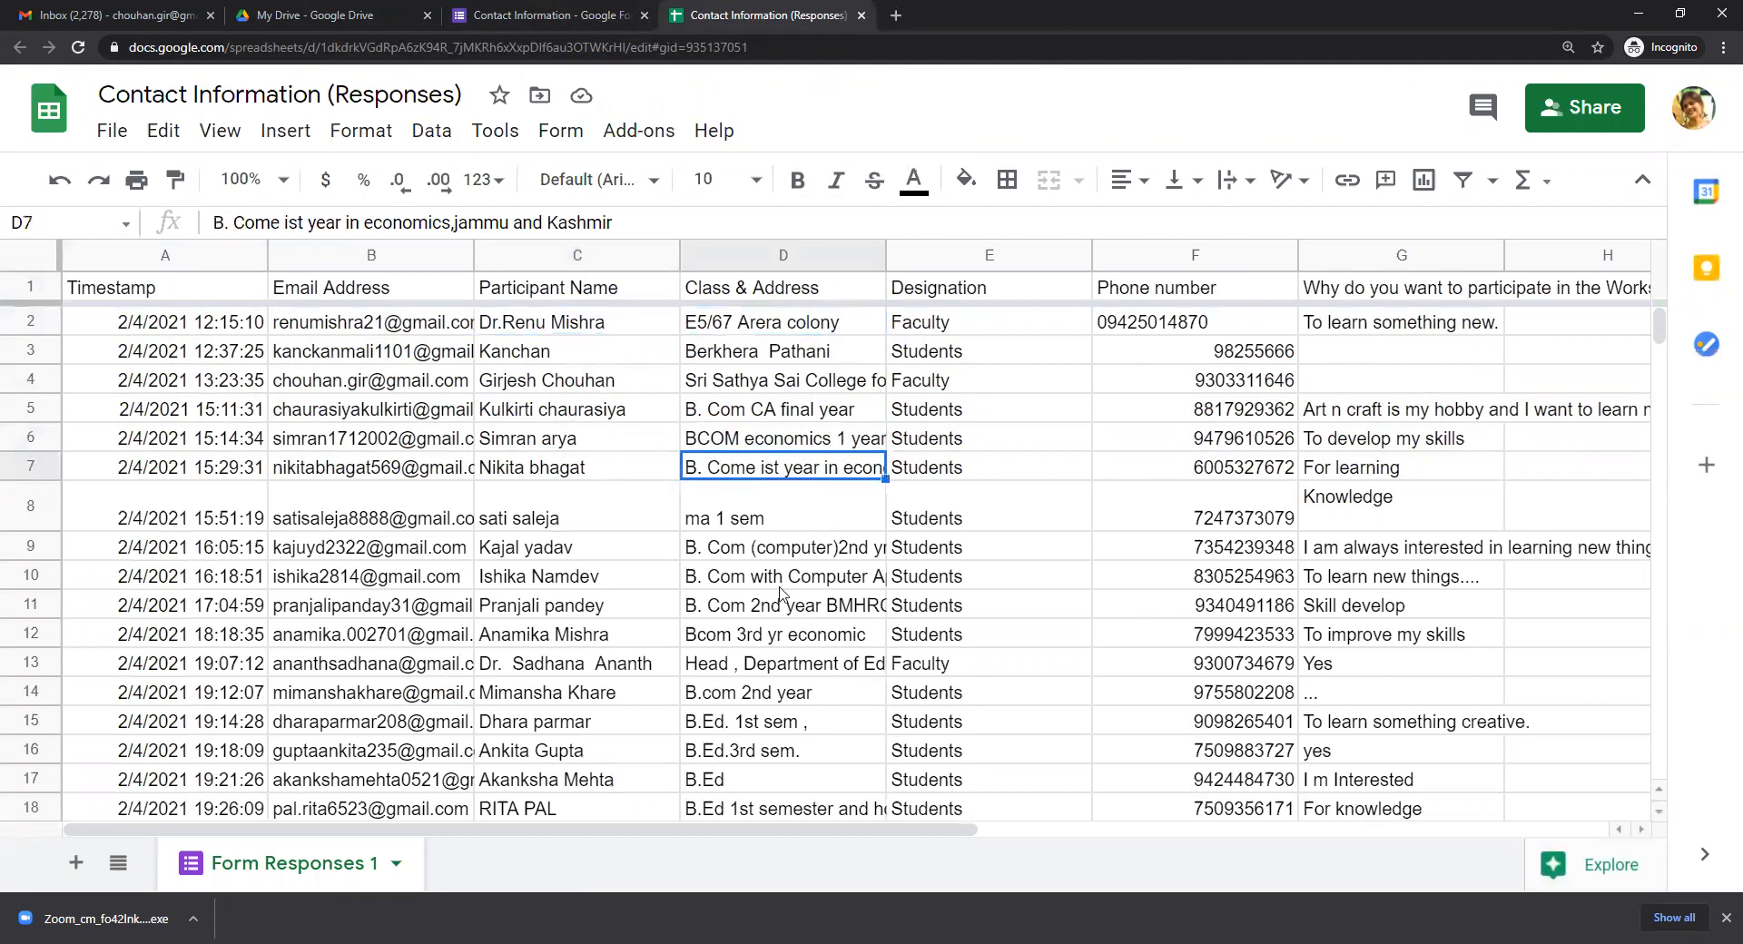
{"action": "left_click", "coordinate": [749, 326]}
{"action": "left_click", "coordinate": [764, 414]}
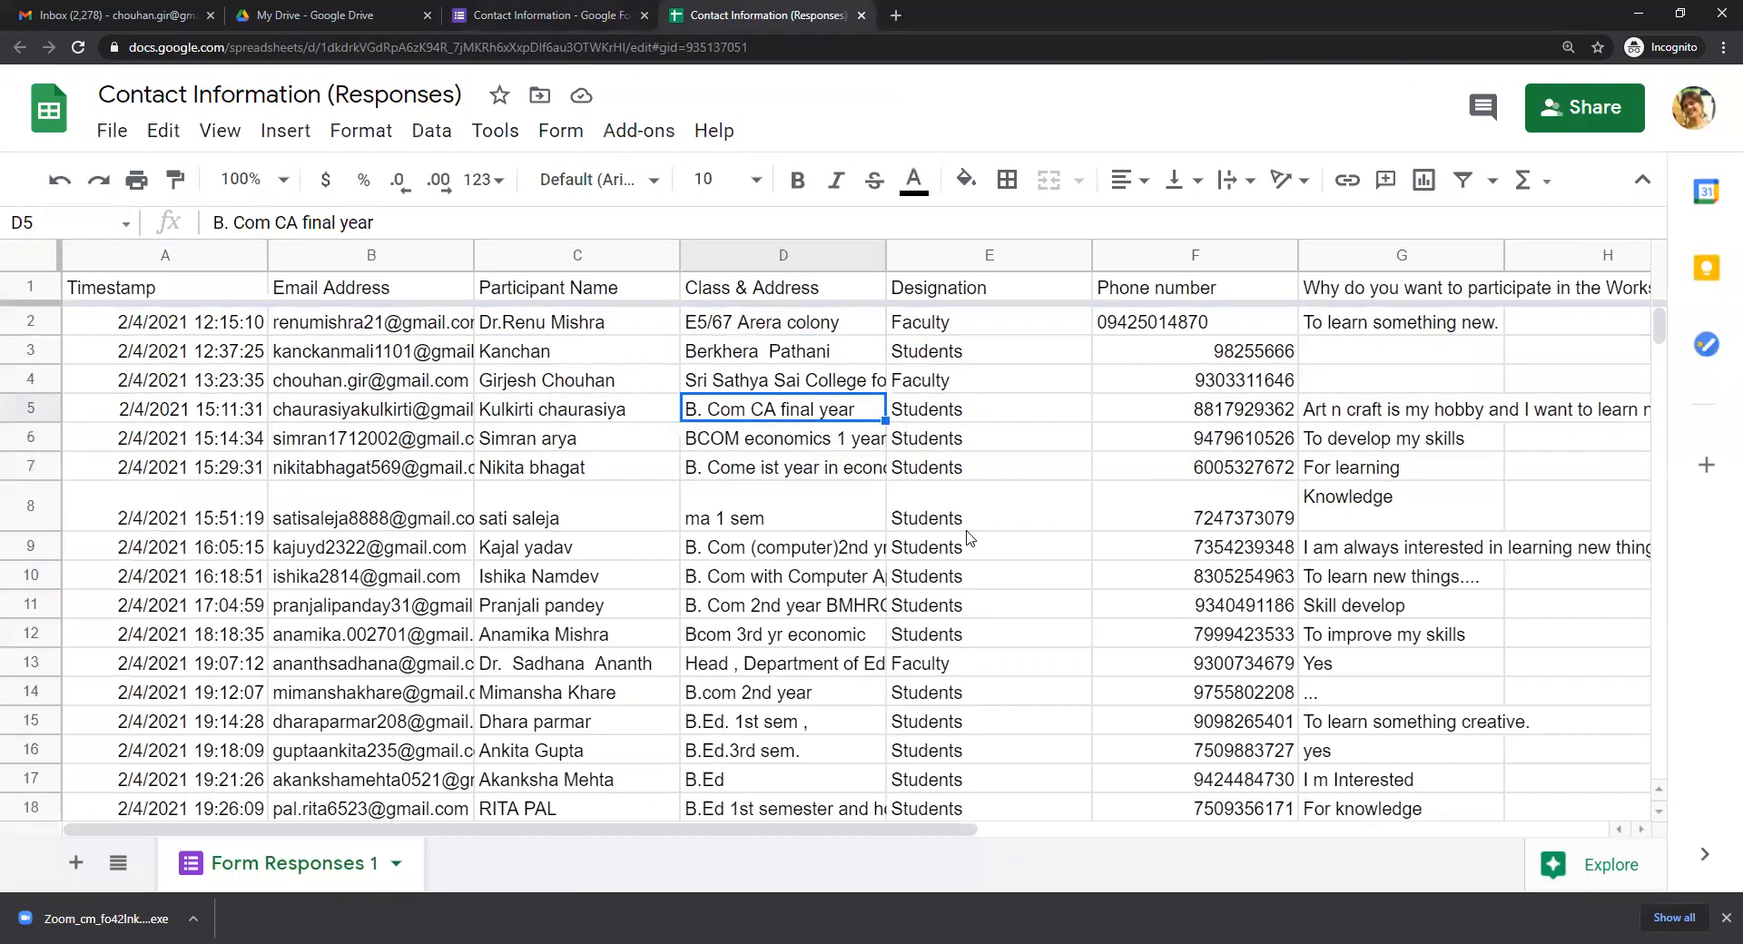
{"action": "left_click", "coordinate": [997, 356]}
{"action": "left_click", "coordinate": [997, 487]}
{"action": "scroll", "coordinate": [1049, 552], "scroll_direction": "down", "scroll_amount": 3}
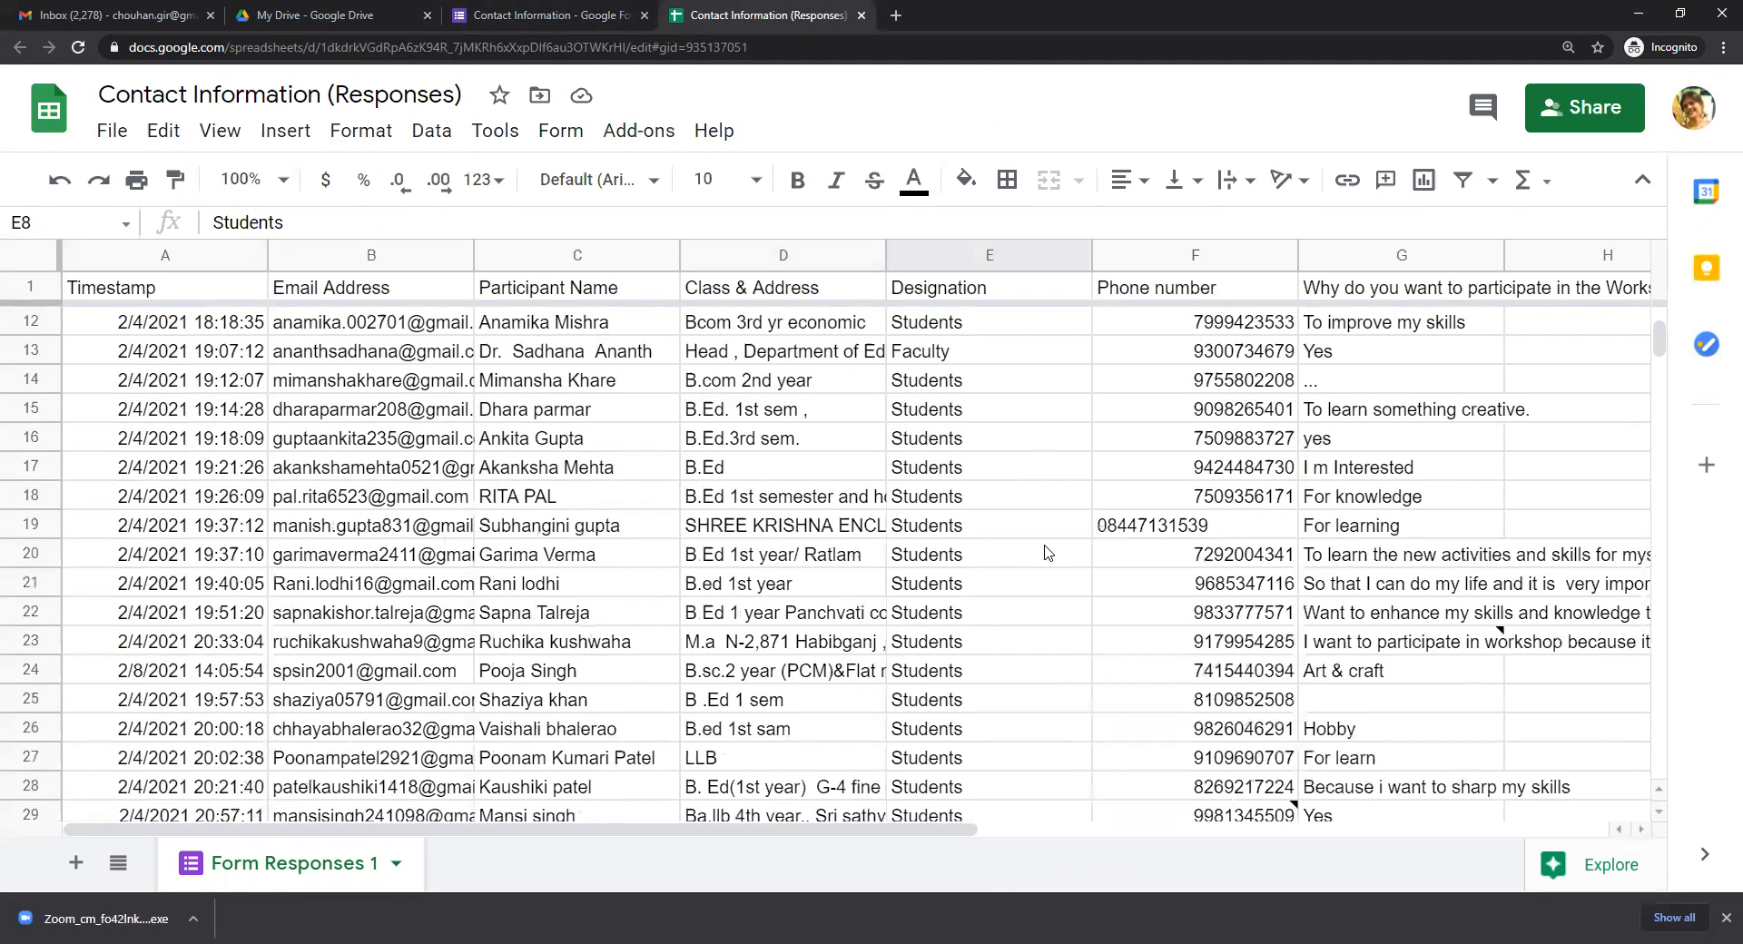
{"action": "scroll", "coordinate": [1048, 552], "scroll_direction": "down", "scroll_amount": 3}
{"action": "scroll", "coordinate": [993, 744], "scroll_direction": "up", "scroll_amount": 7}
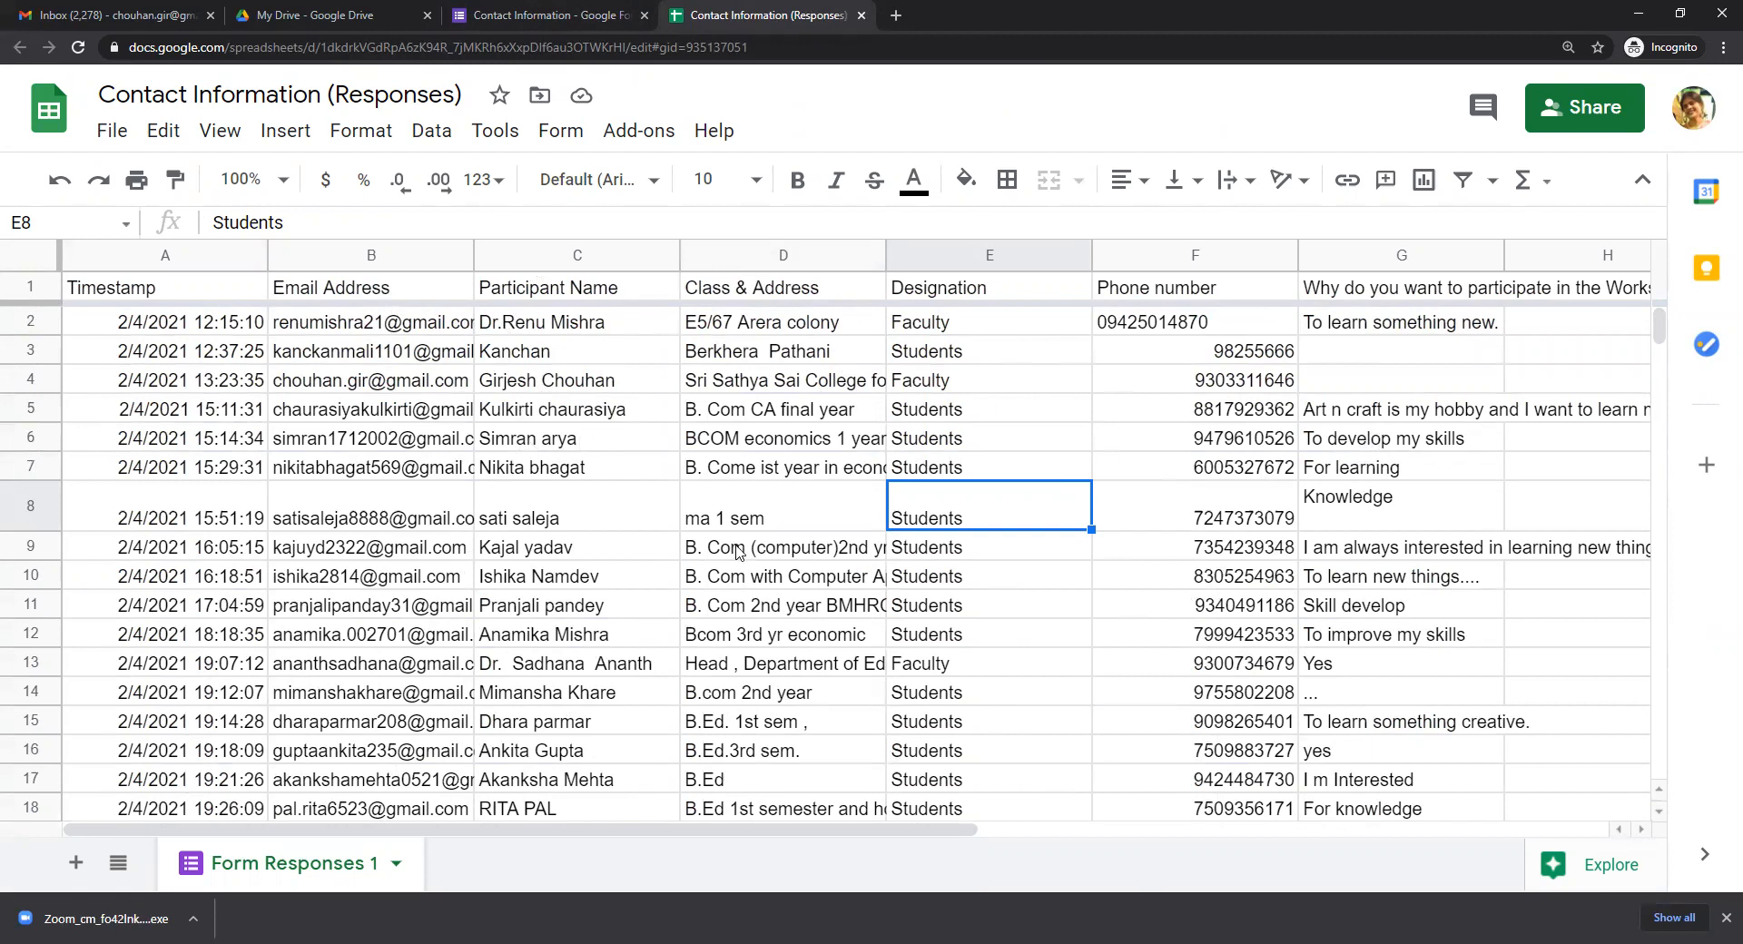
Search the Google Workspace Marketplace for the Autocrat add-on, check its listing and close the marketplace.
{"action": "left_click", "coordinate": [642, 136]}
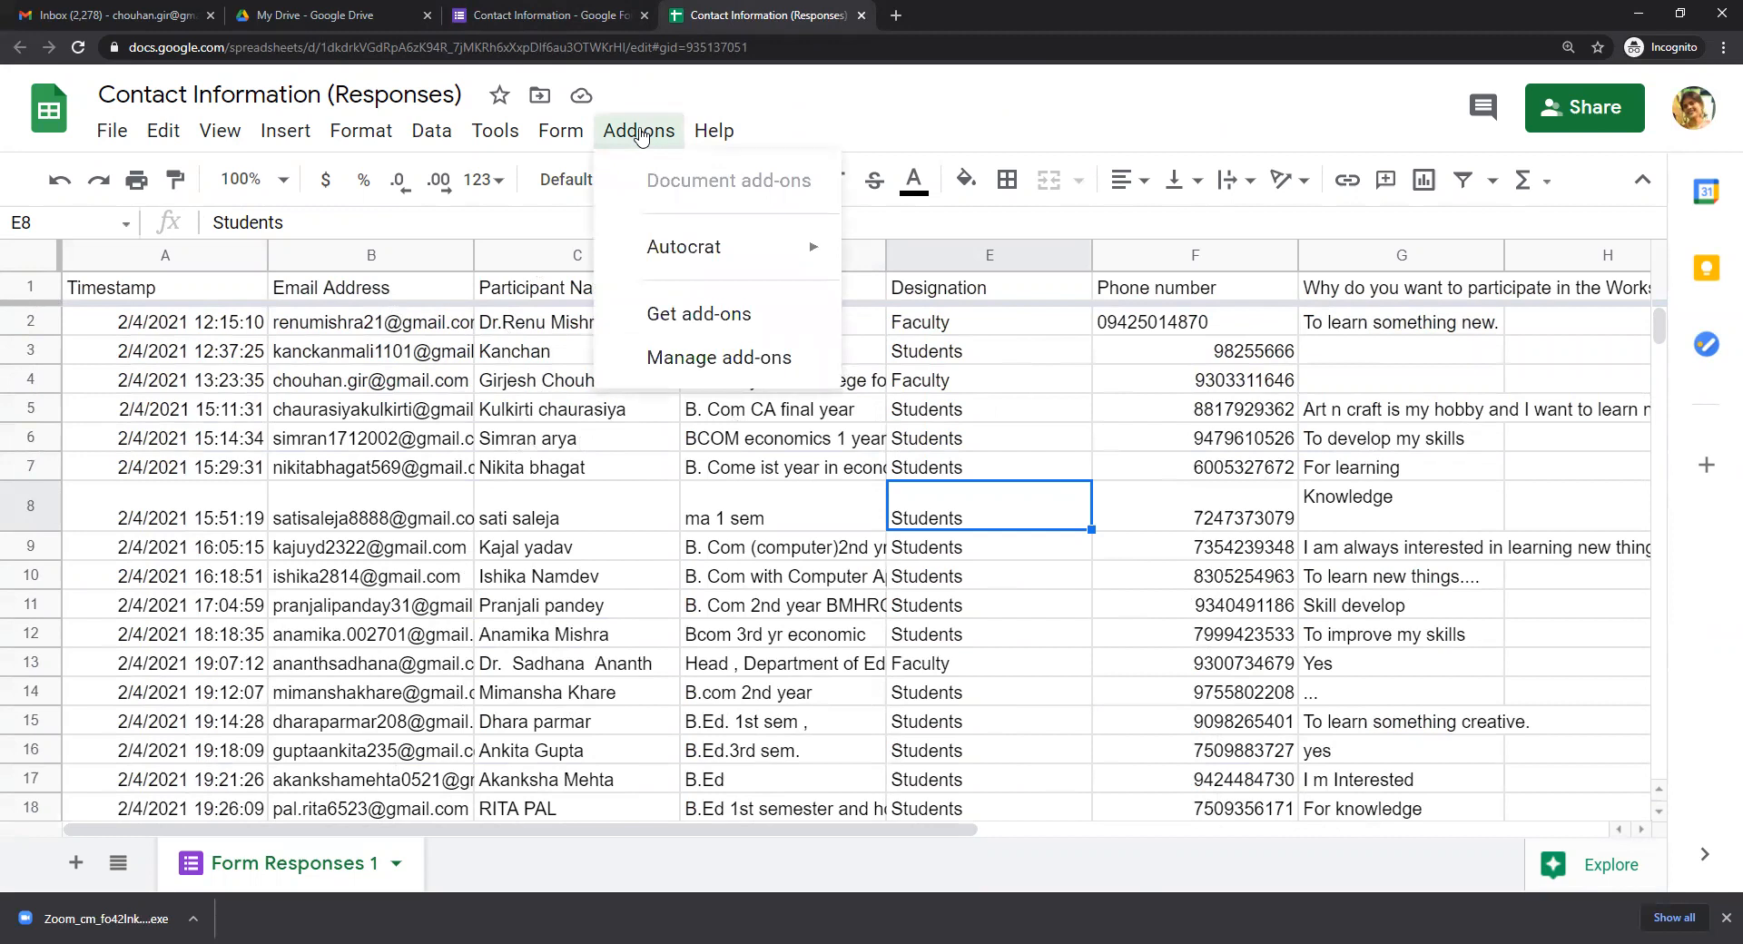
{"action": "mouse_move", "coordinate": [696, 258]}
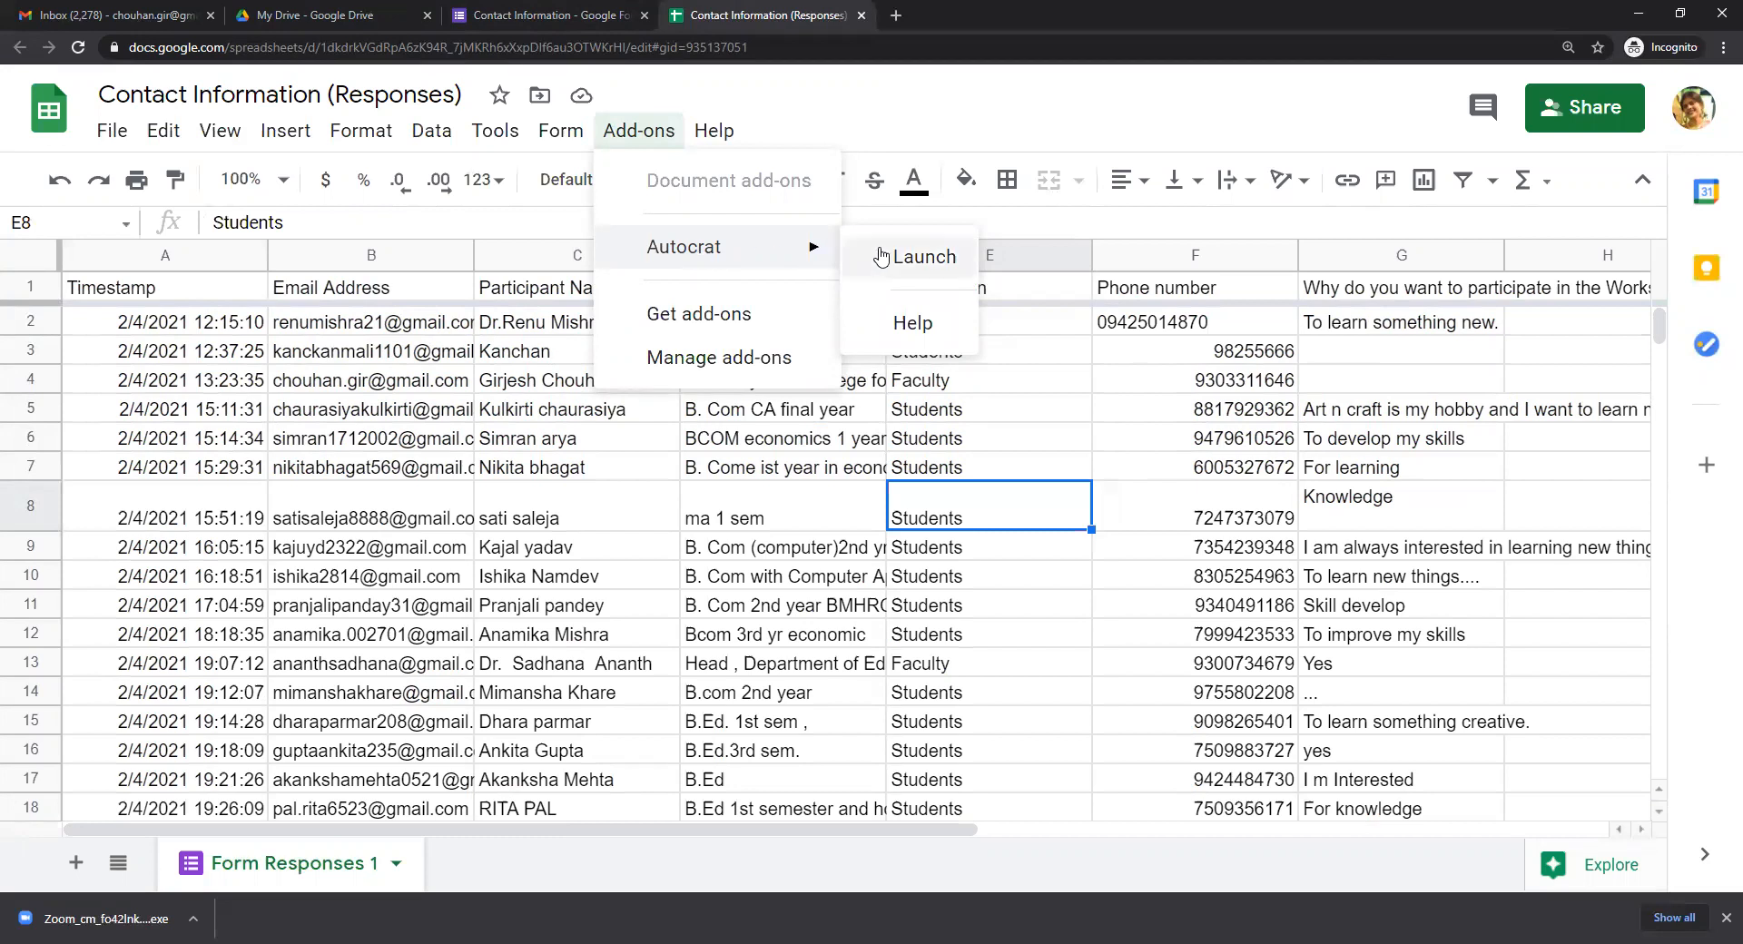
{"action": "left_click", "coordinate": [626, 132]}
{"action": "left_click", "coordinate": [626, 131]}
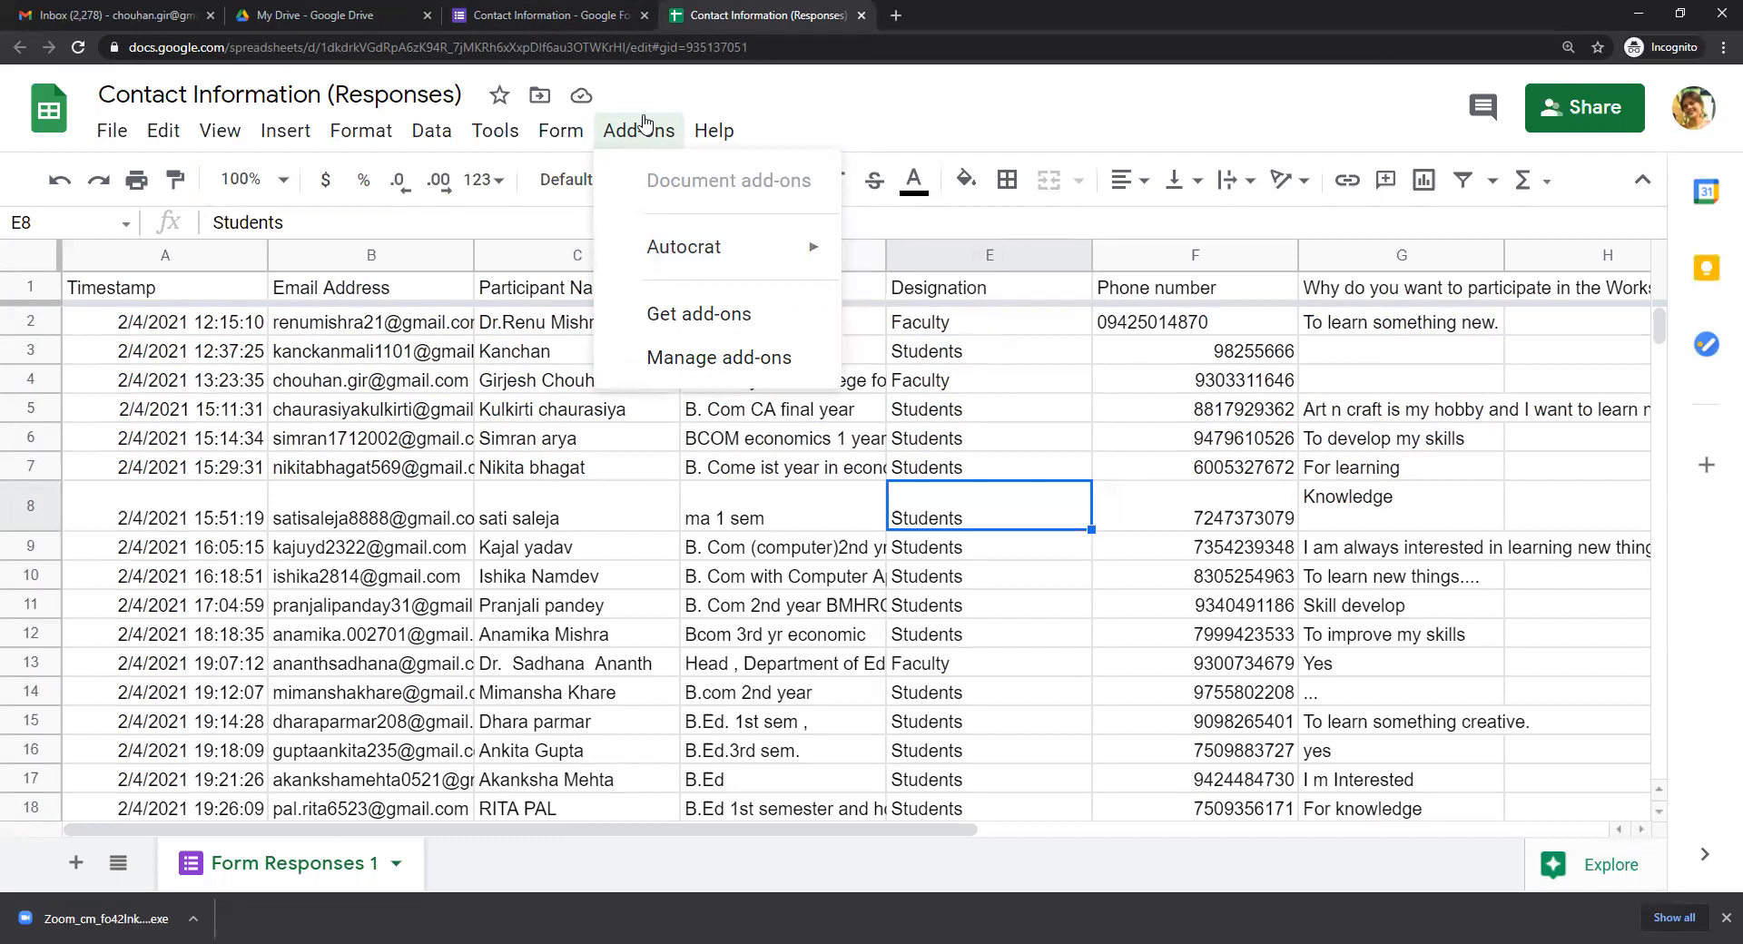
{"action": "left_click", "coordinate": [679, 324]}
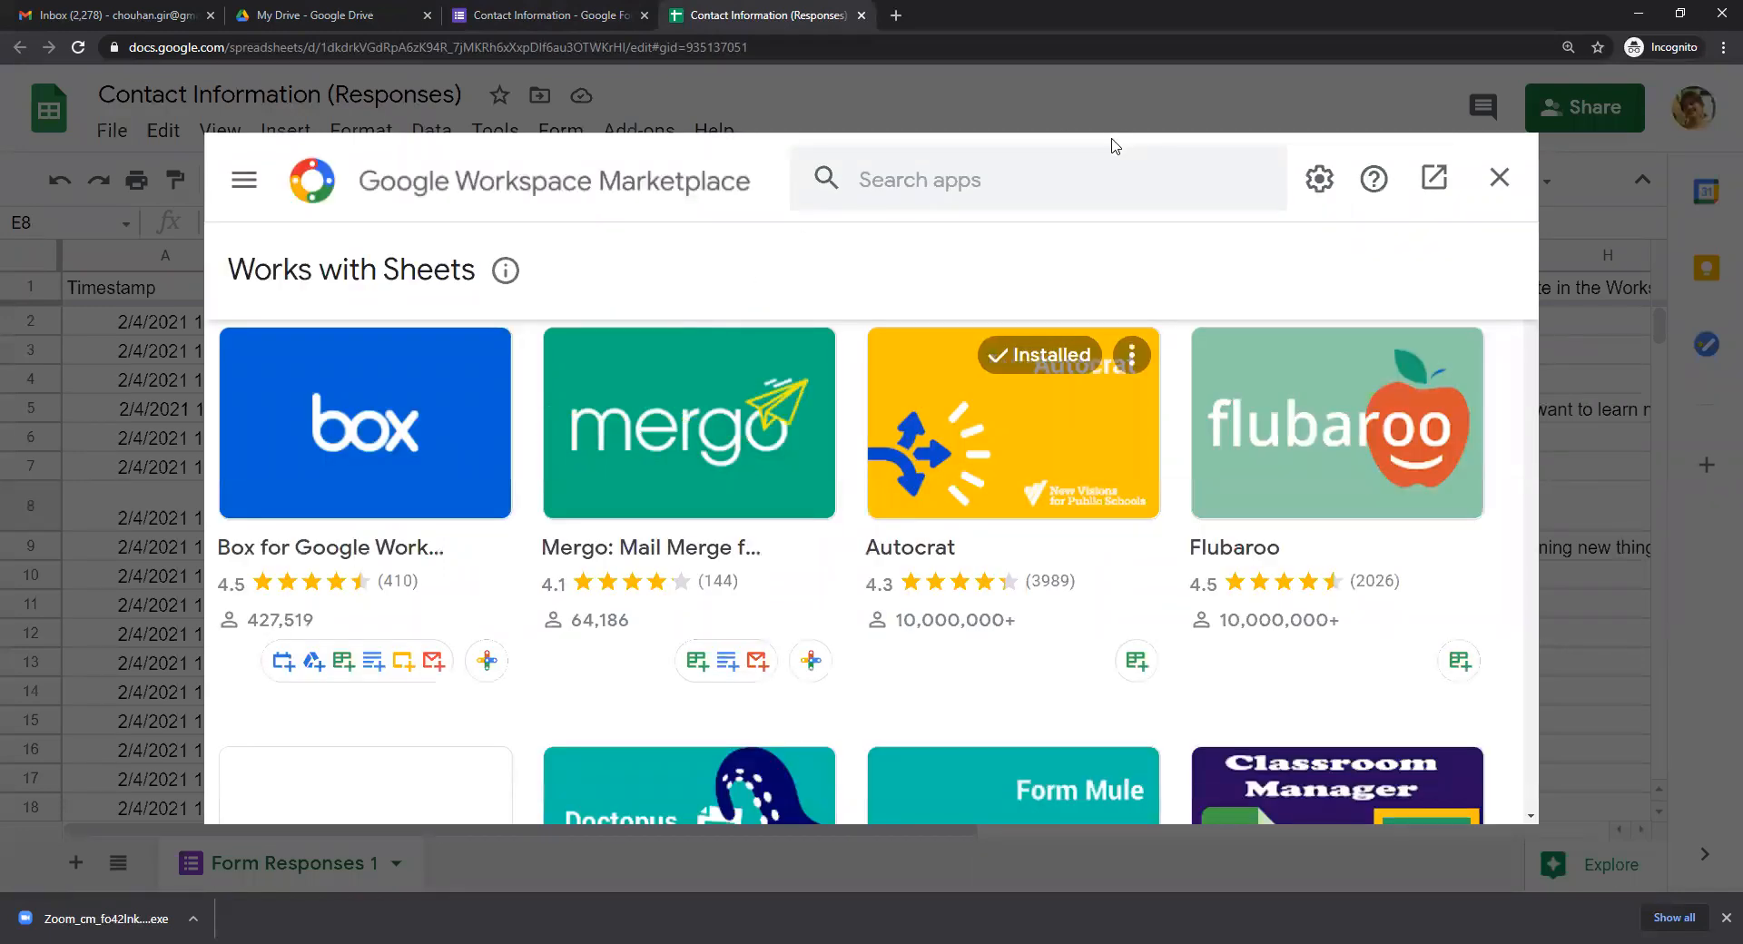
{"action": "left_click", "coordinate": [983, 181]}
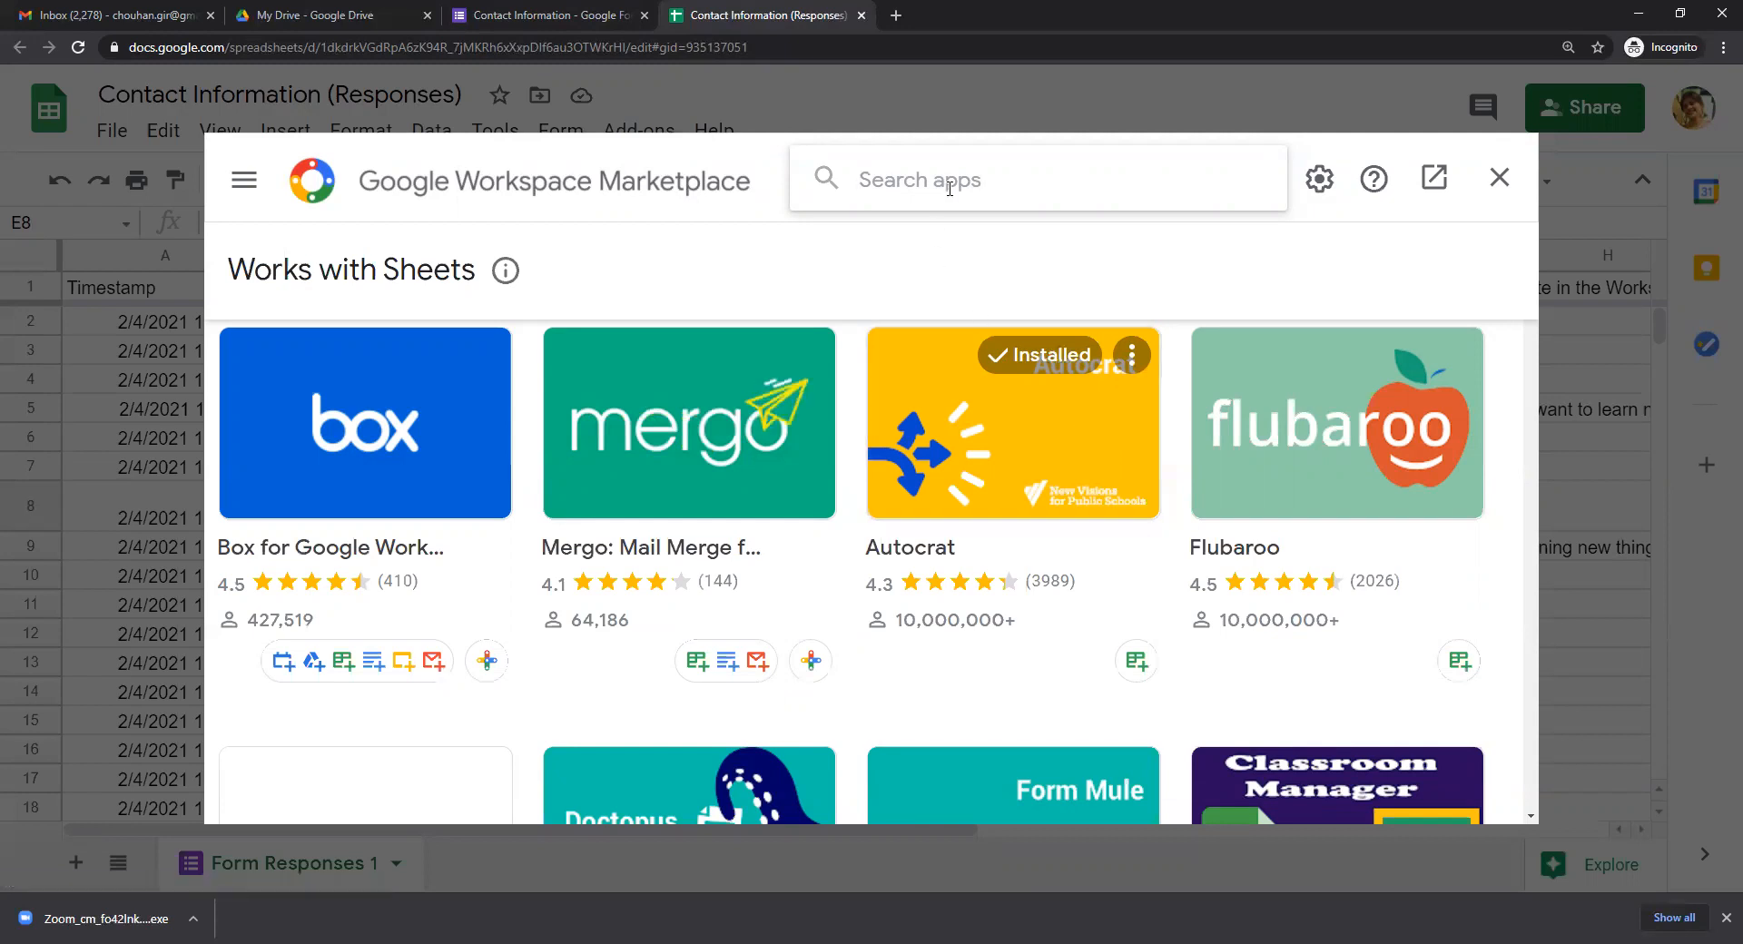
{"action": "type", "text": "aut"}
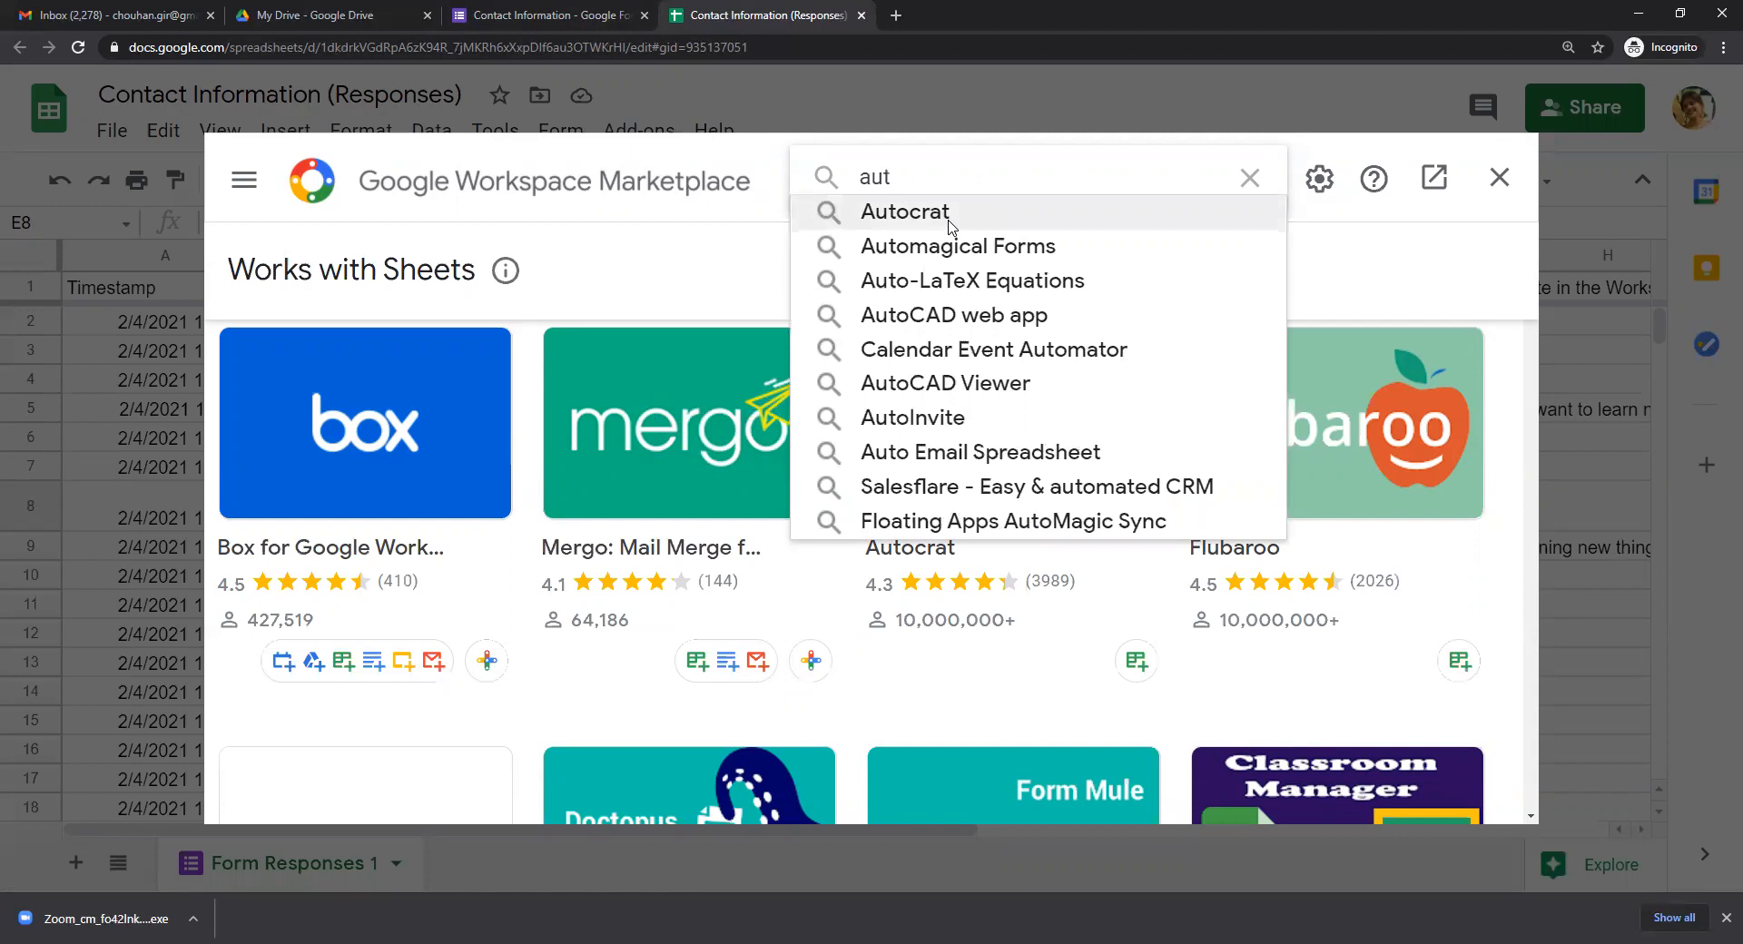
{"action": "left_click", "coordinate": [948, 218]}
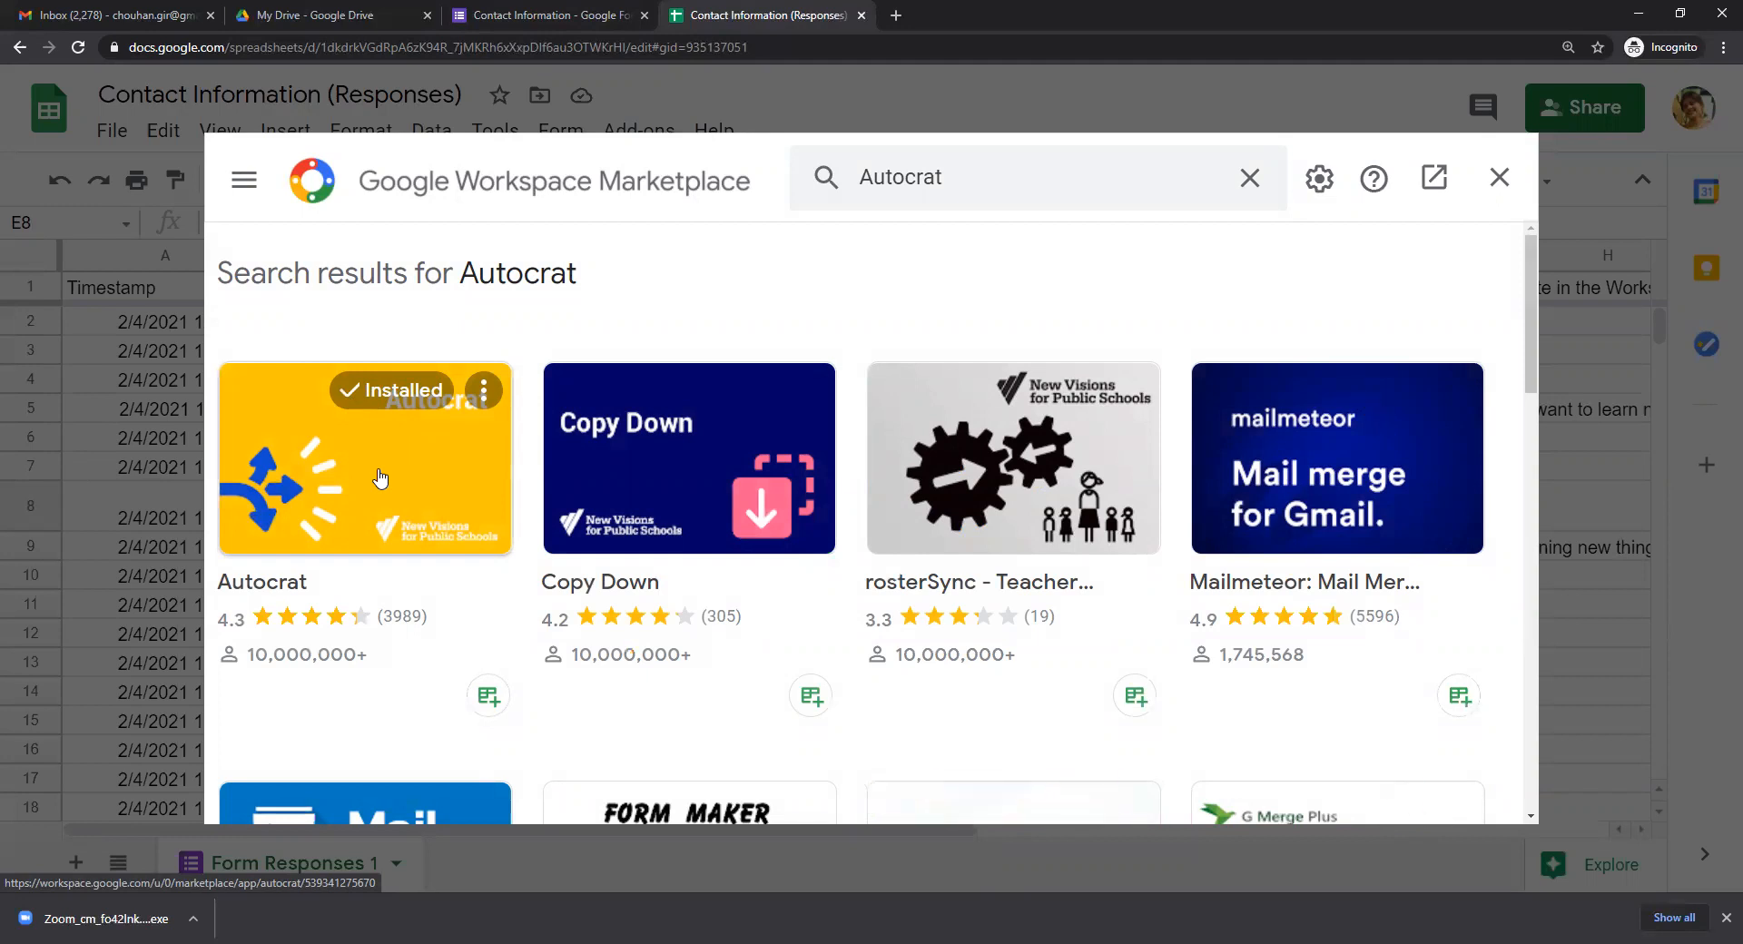
{"action": "left_click", "coordinate": [1498, 181]}
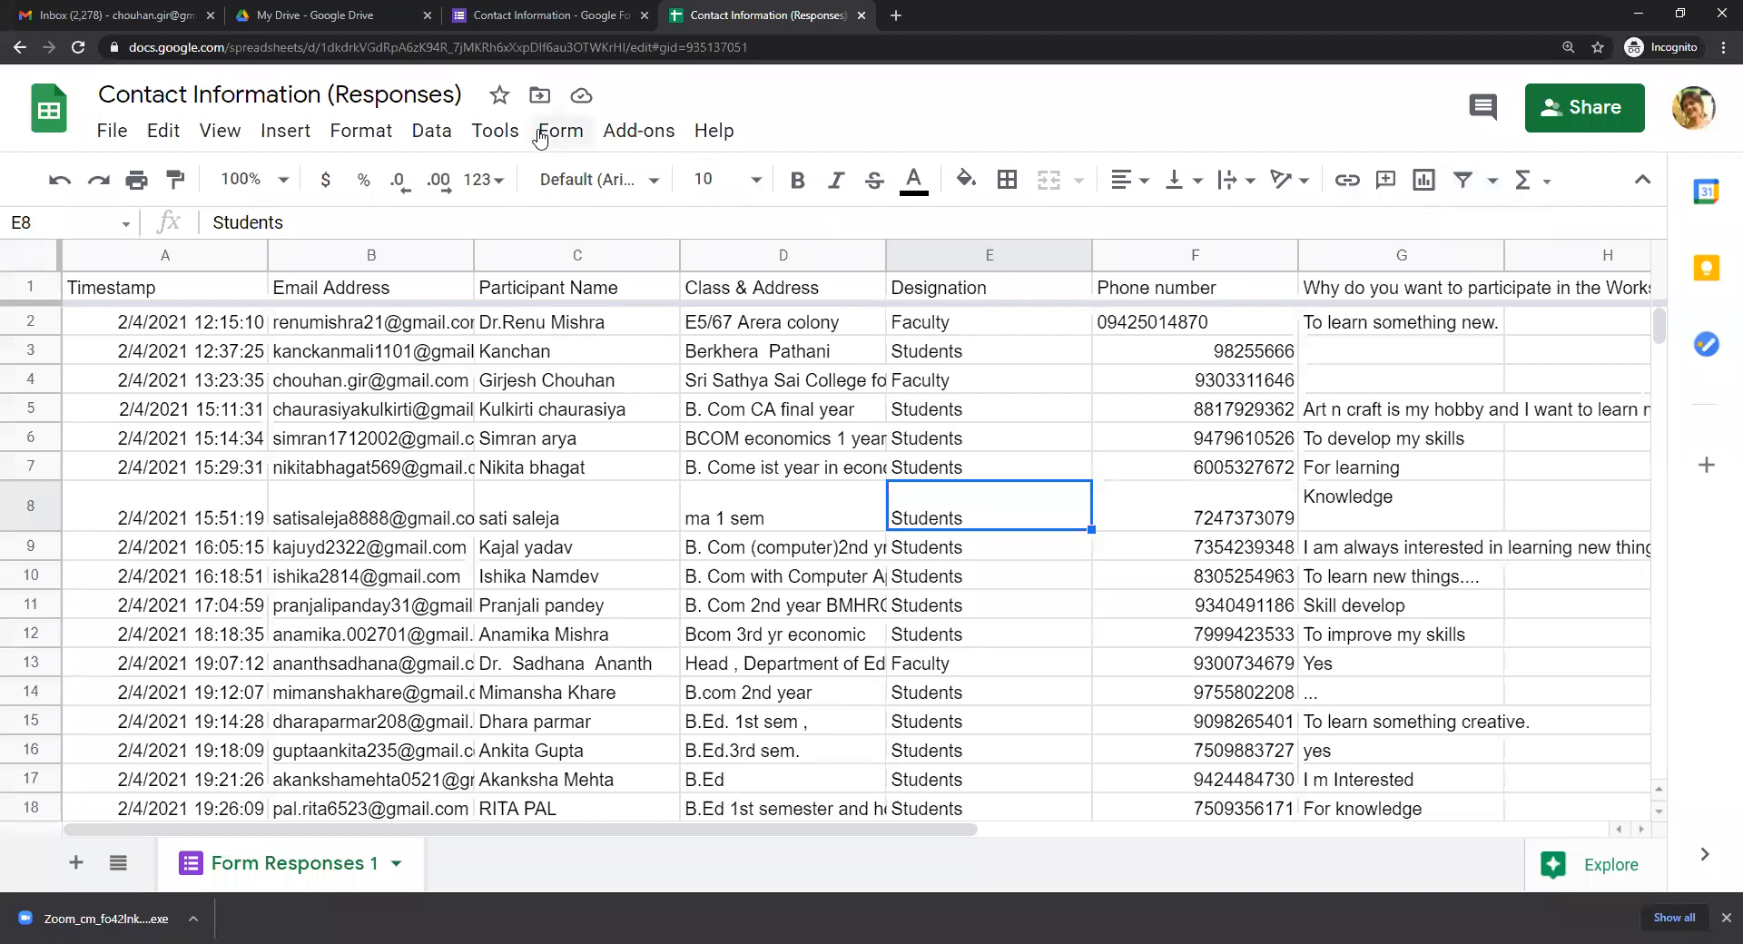
Launch the Autocrat add-on in the response spreadsheet.
{"action": "left_click", "coordinate": [640, 128]}
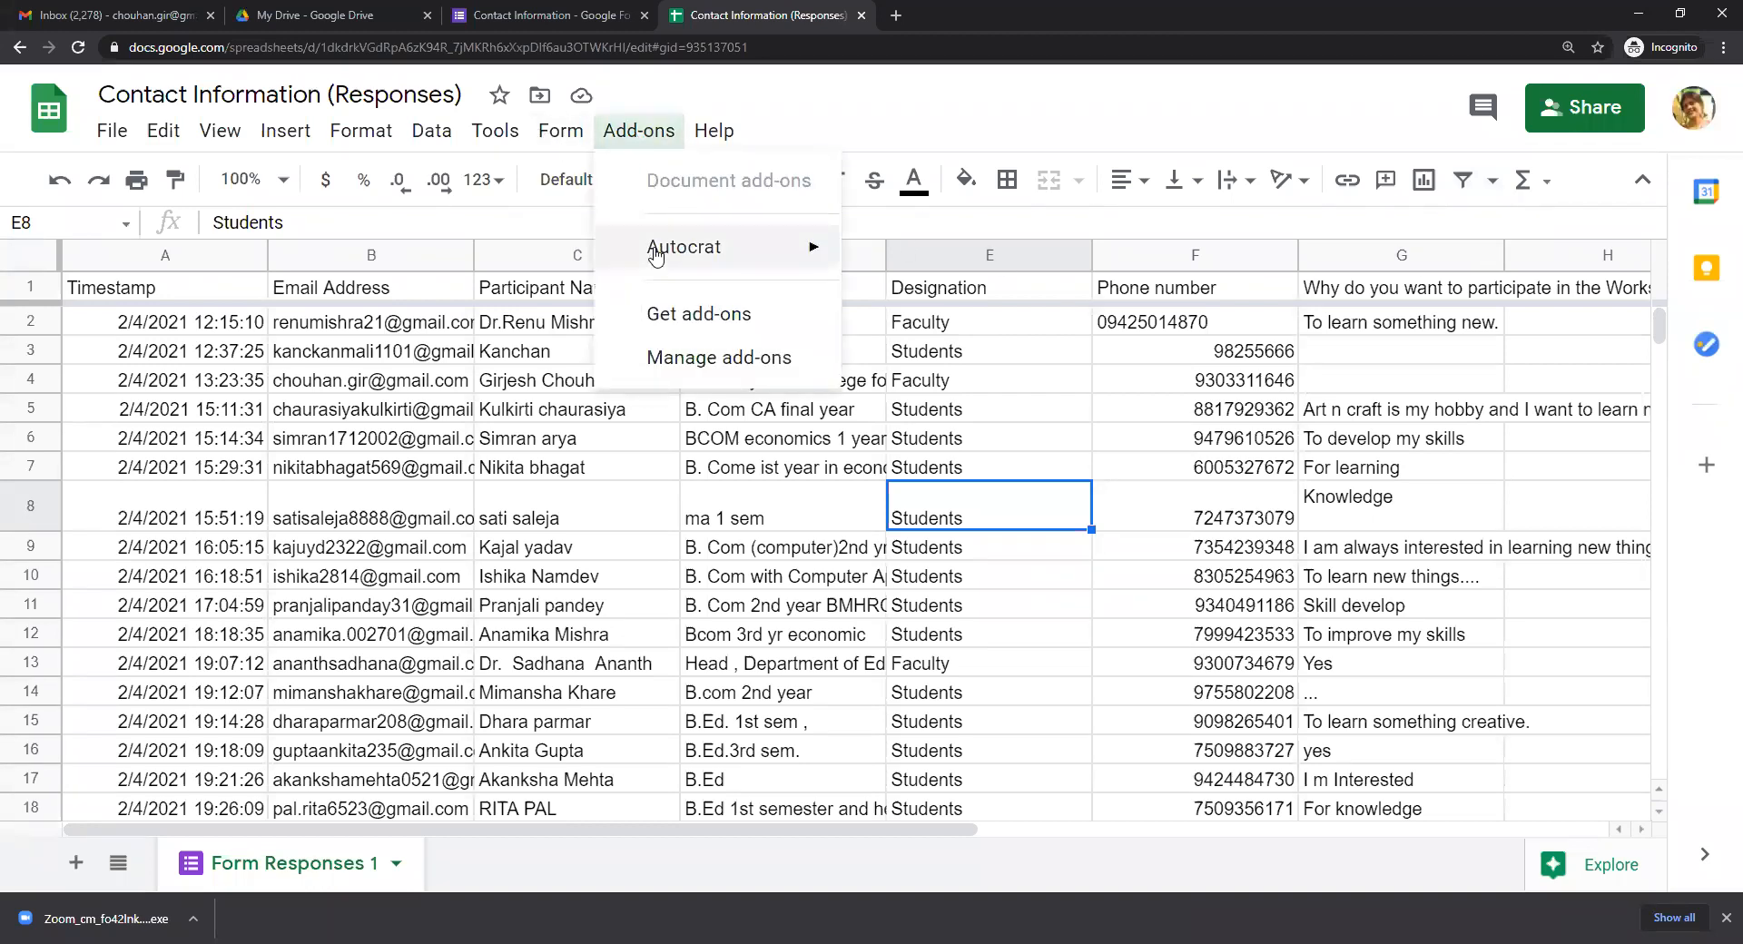
{"action": "left_click", "coordinate": [915, 262]}
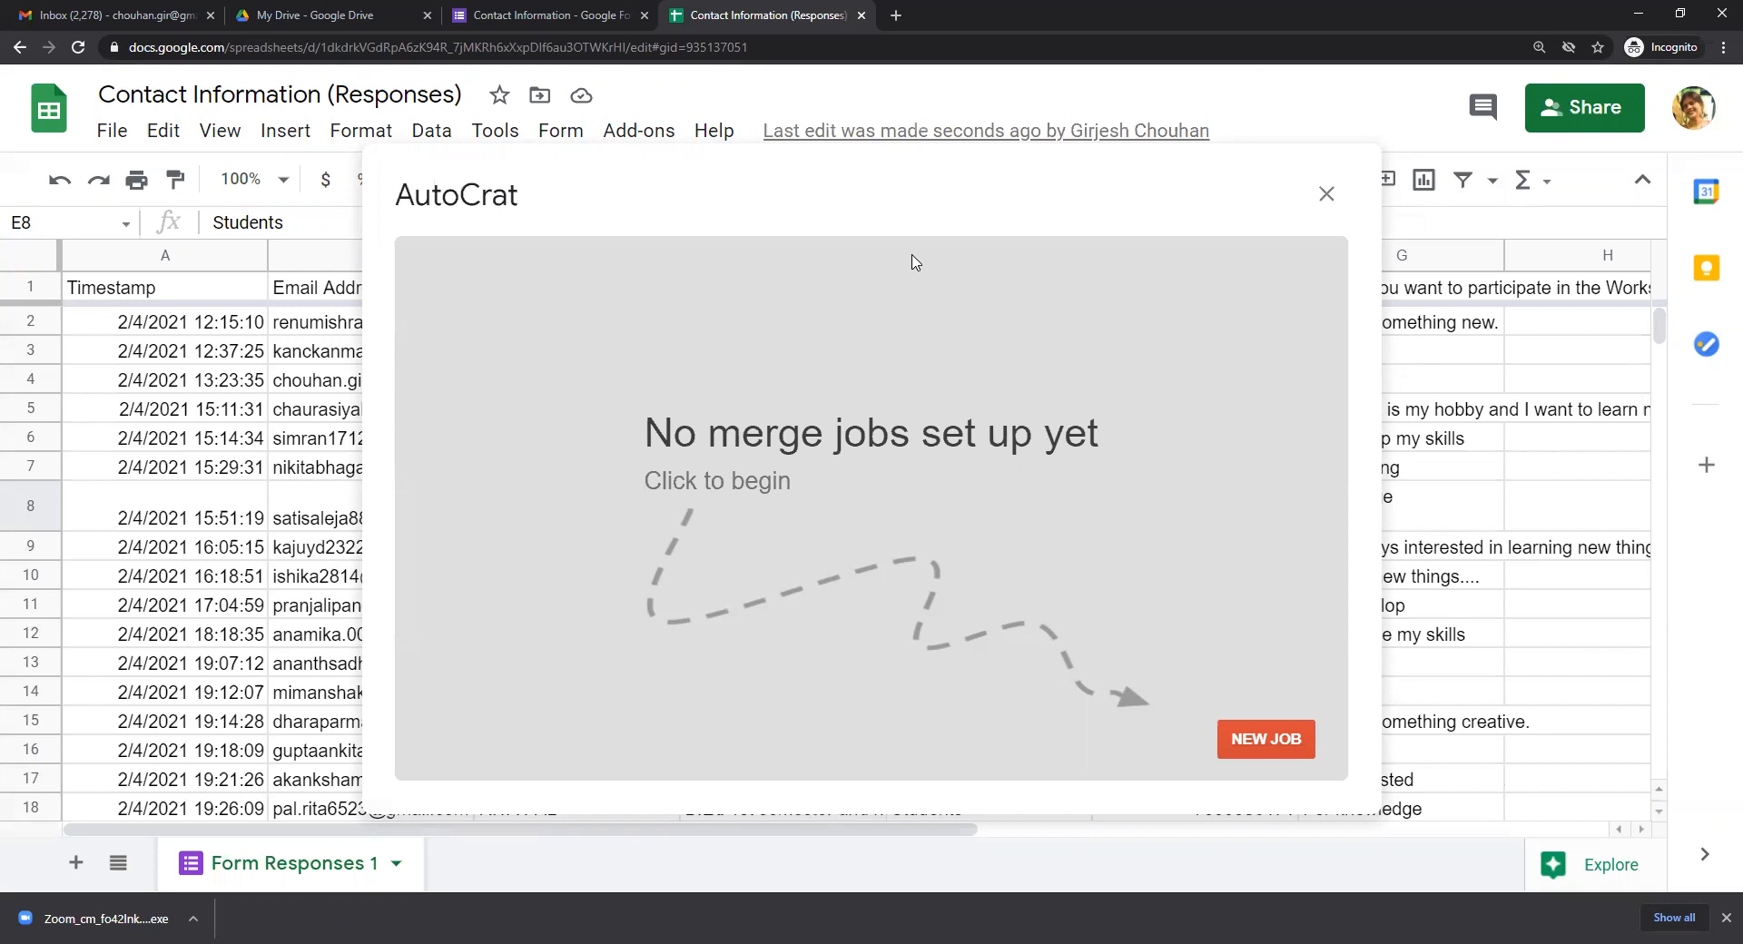
Create a new blank Google Slides presentation from Google Drive and dismiss the autofit text notice.
{"action": "left_click", "coordinate": [307, 13]}
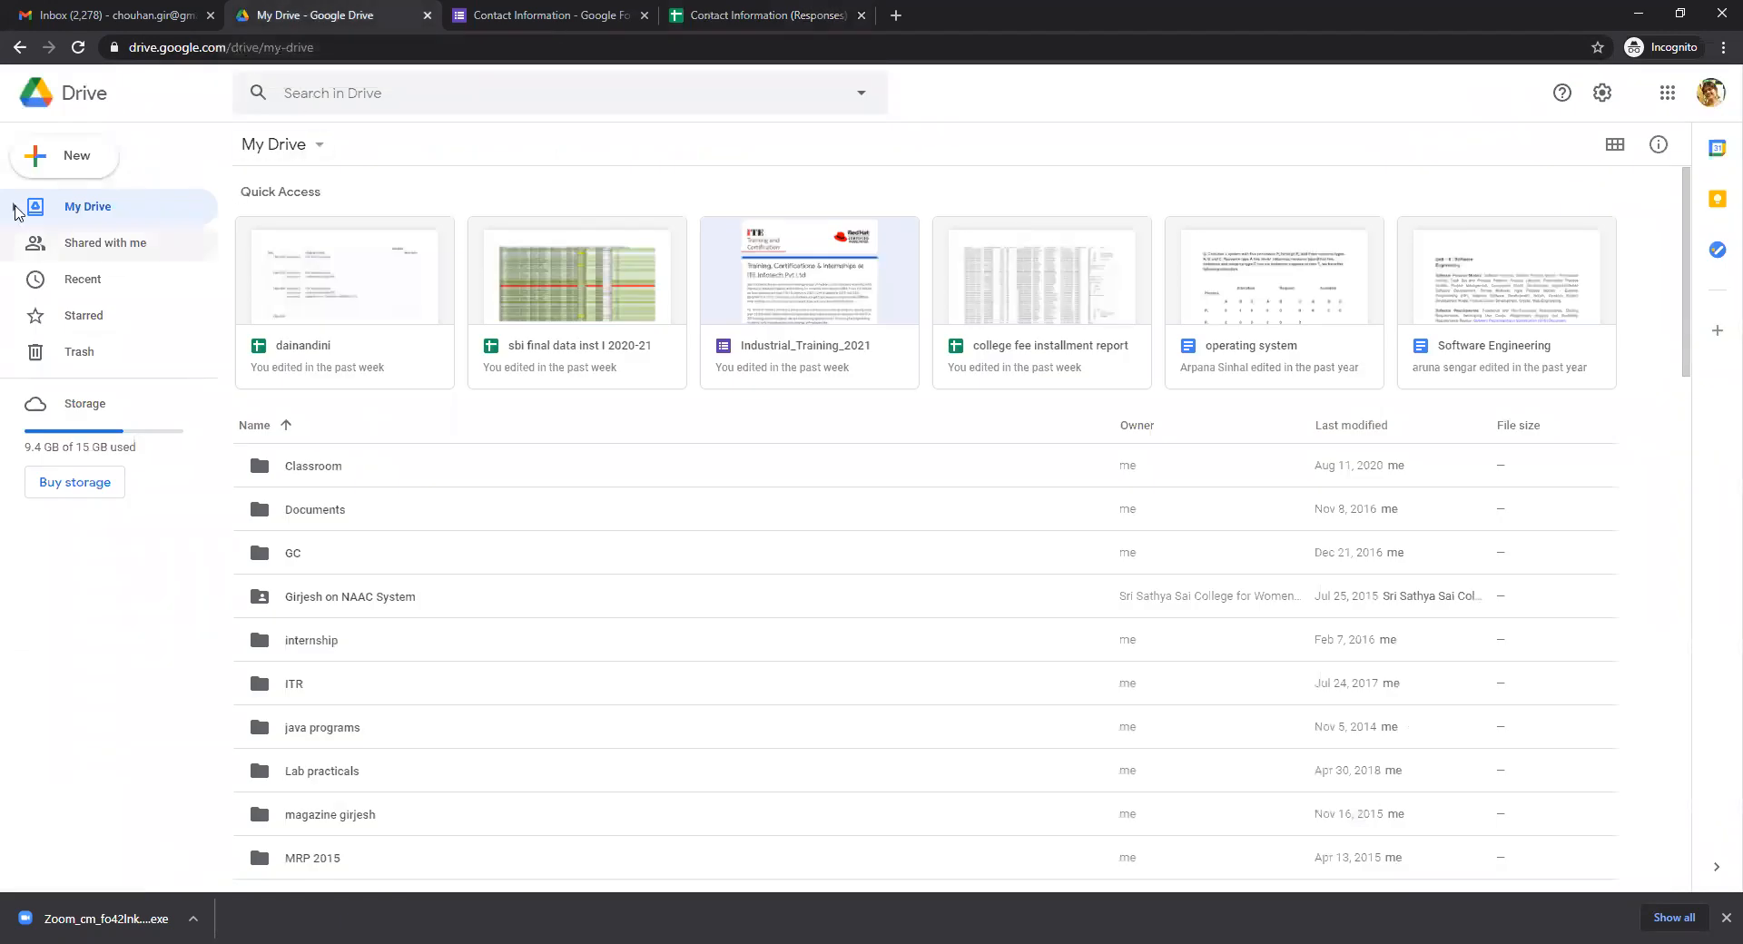
{"action": "left_click", "coordinate": [60, 155]}
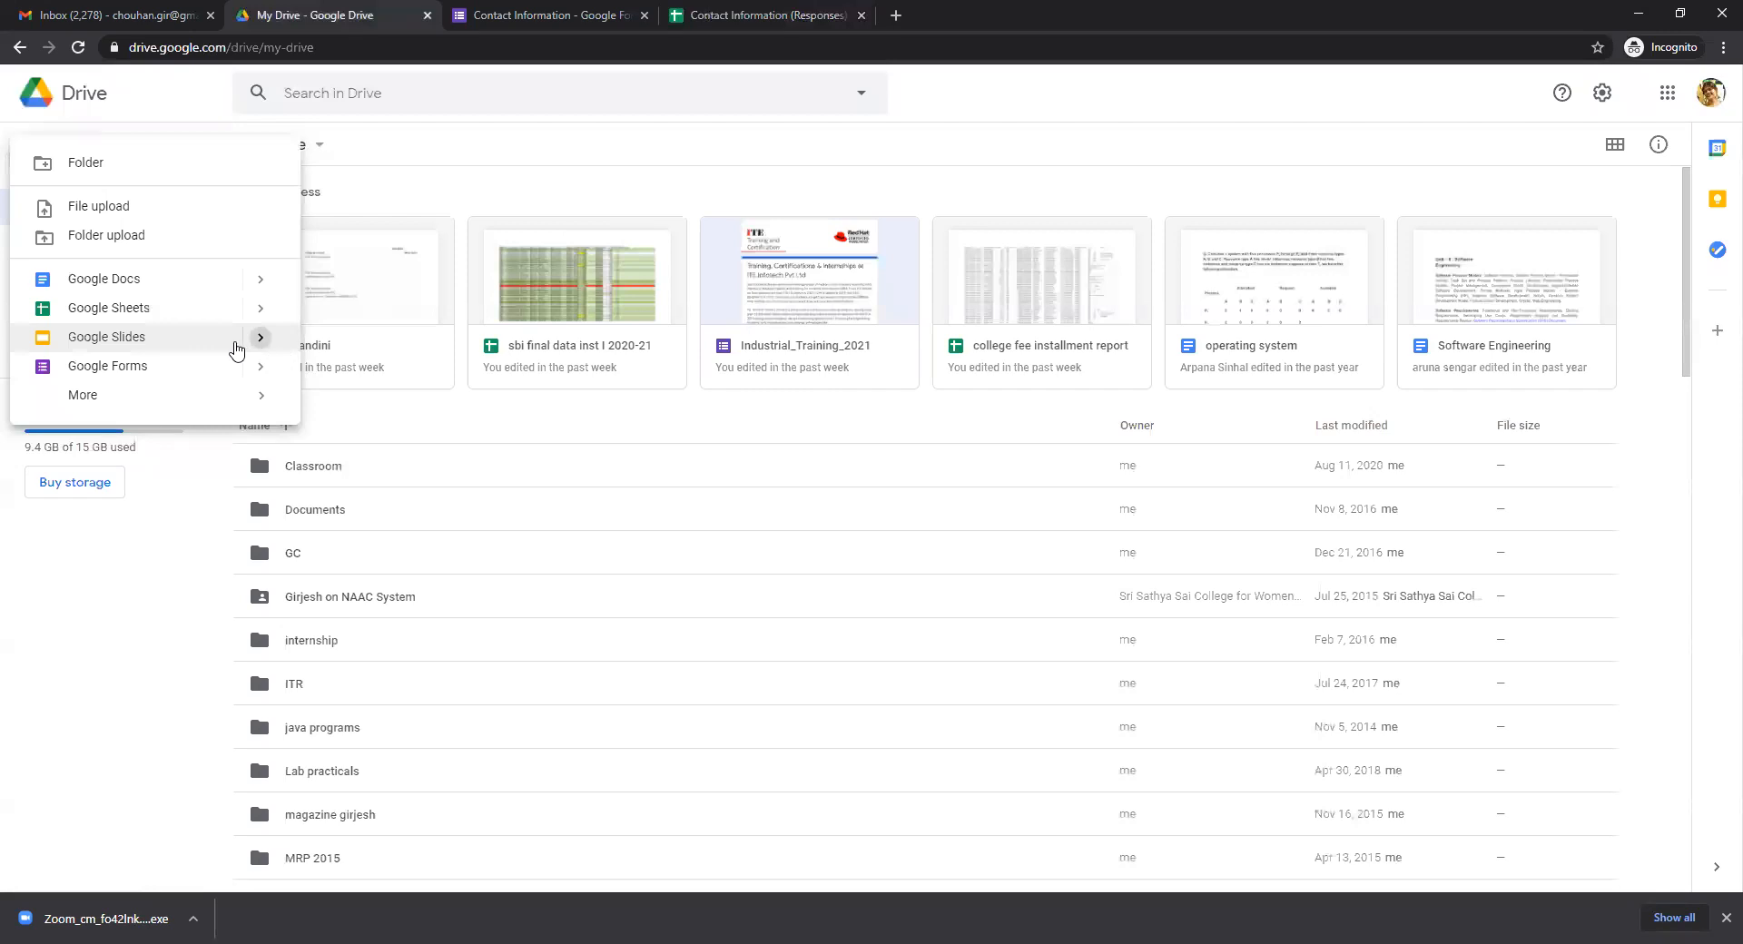
{"action": "left_click", "coordinate": [201, 337]}
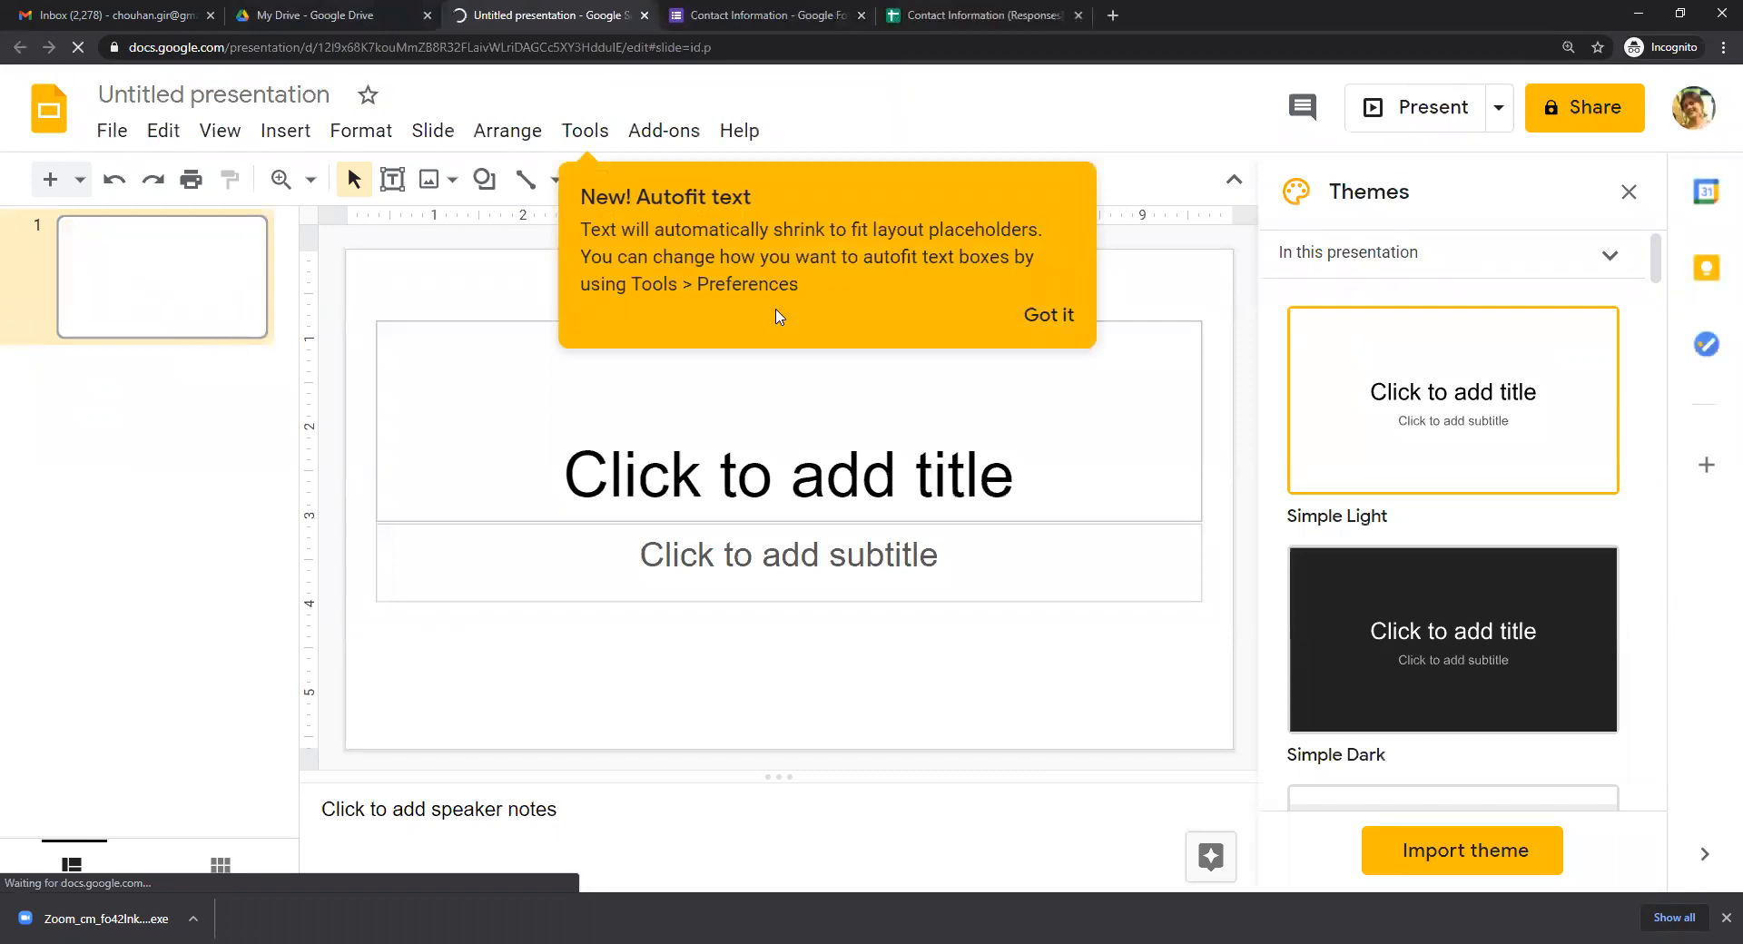
{"action": "left_click", "coordinate": [1049, 315]}
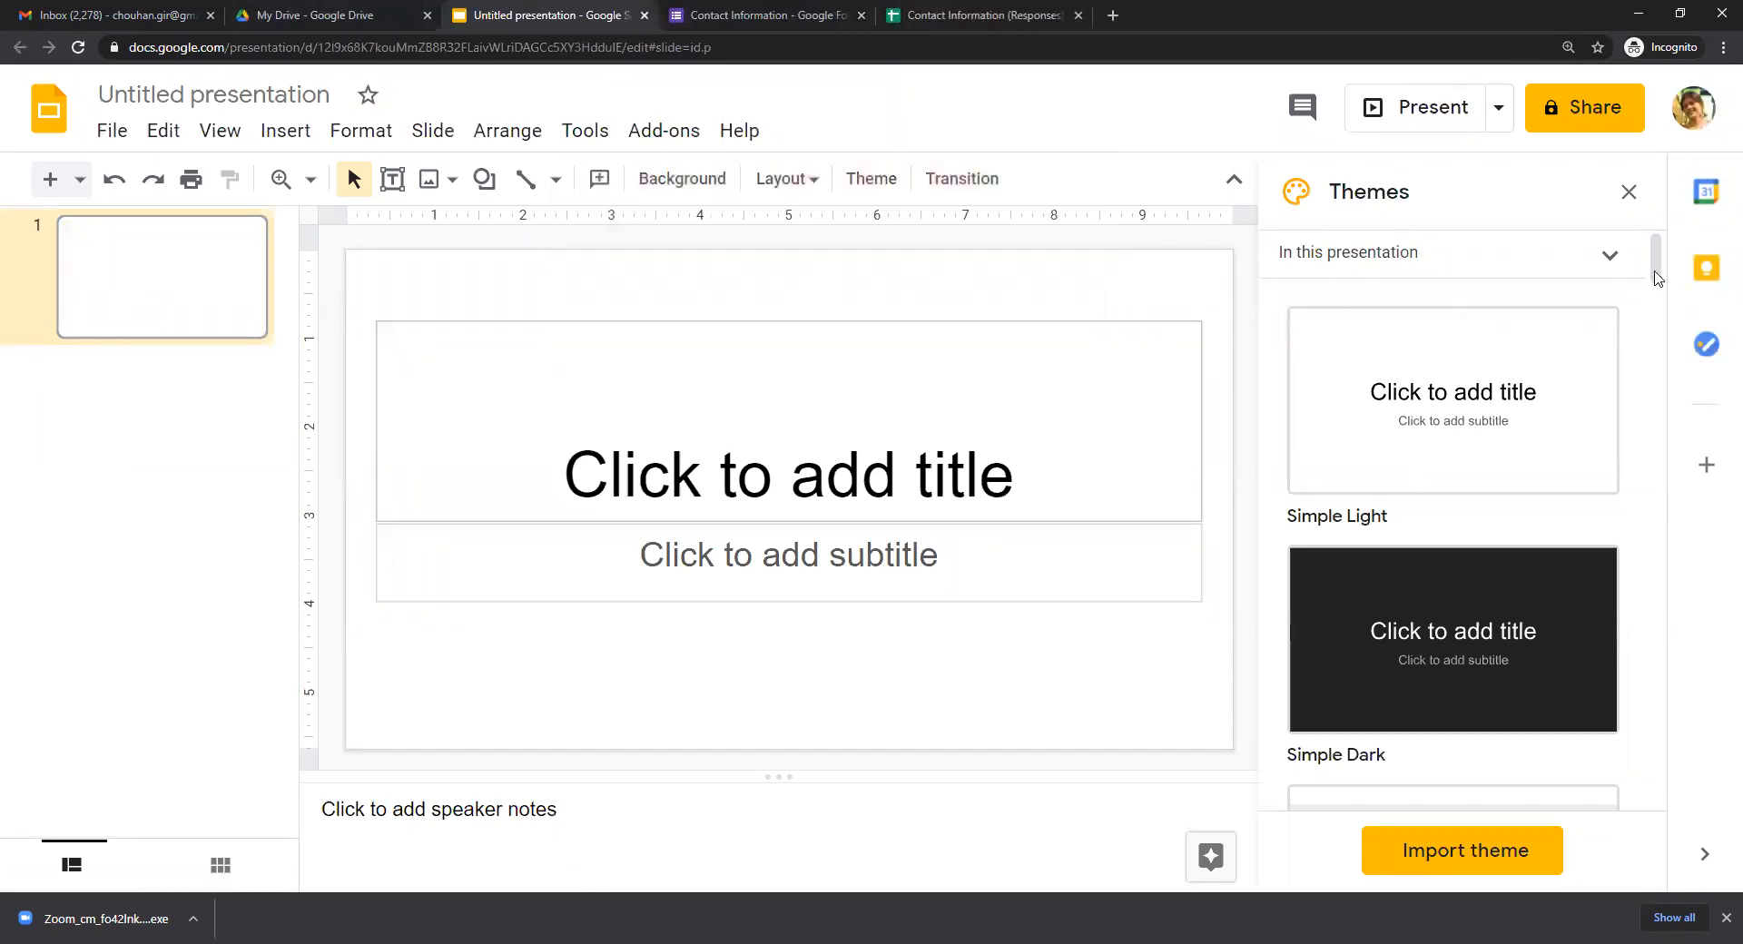
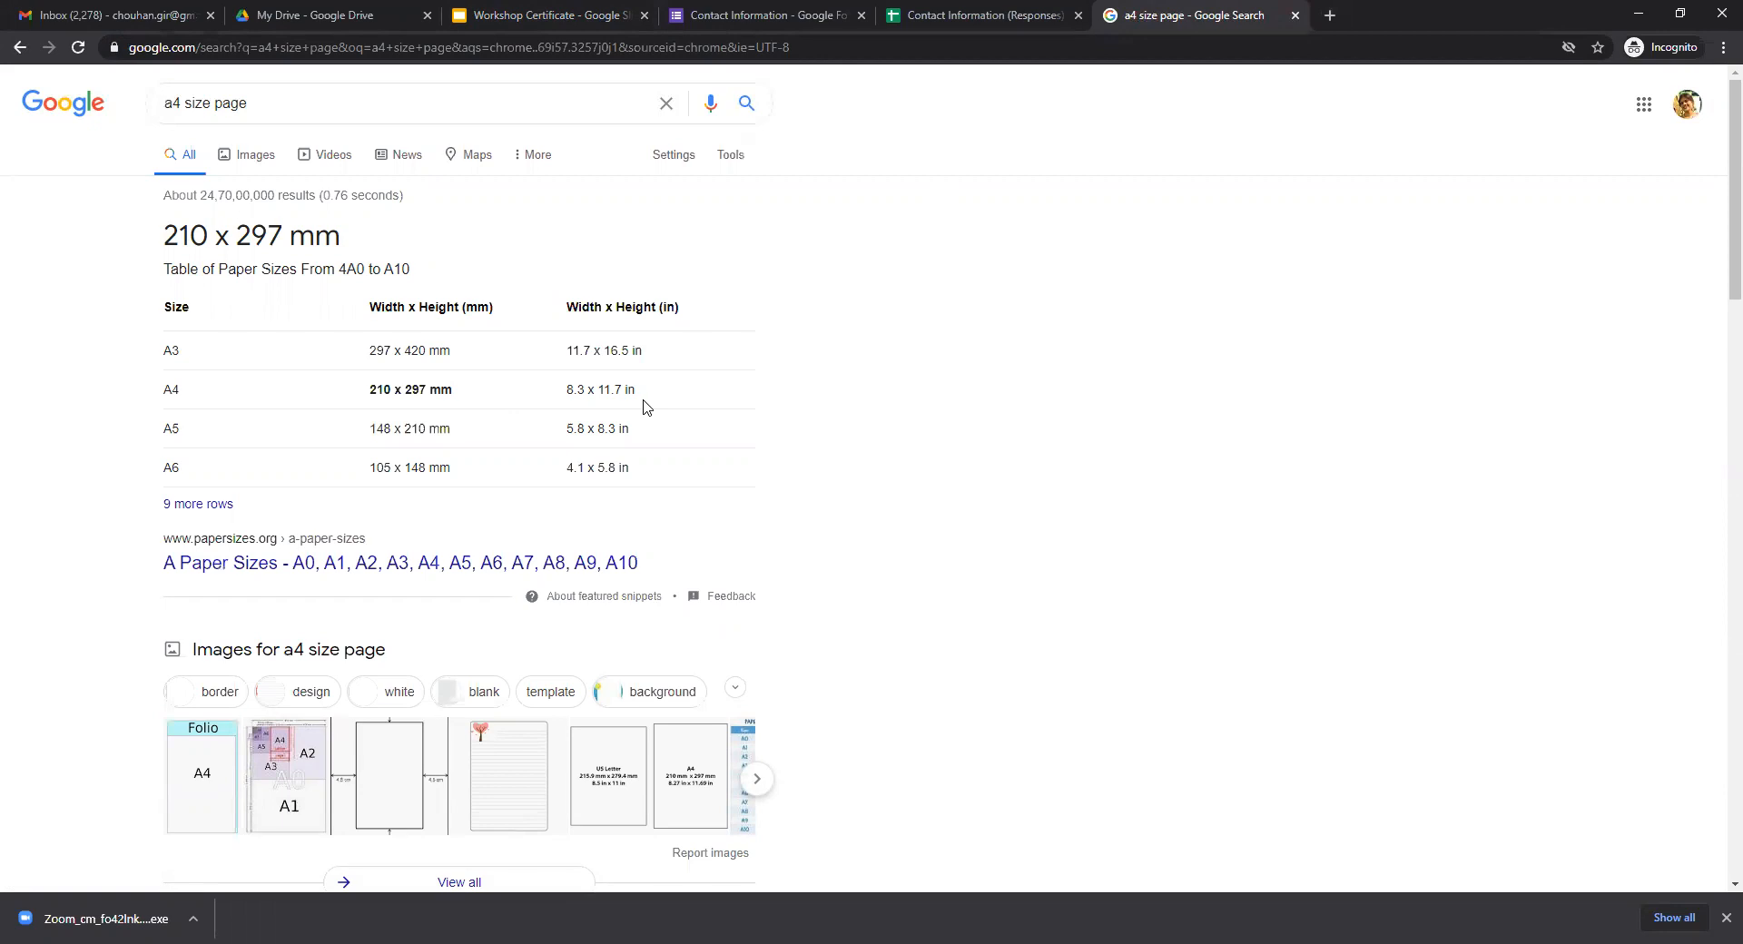
Check the A4 dimensions in inches and set the Workshop Certificate presentation's custom page size to 11.7 × 8.3 inches.
{"action": "left_click", "coordinate": [999, 27]}
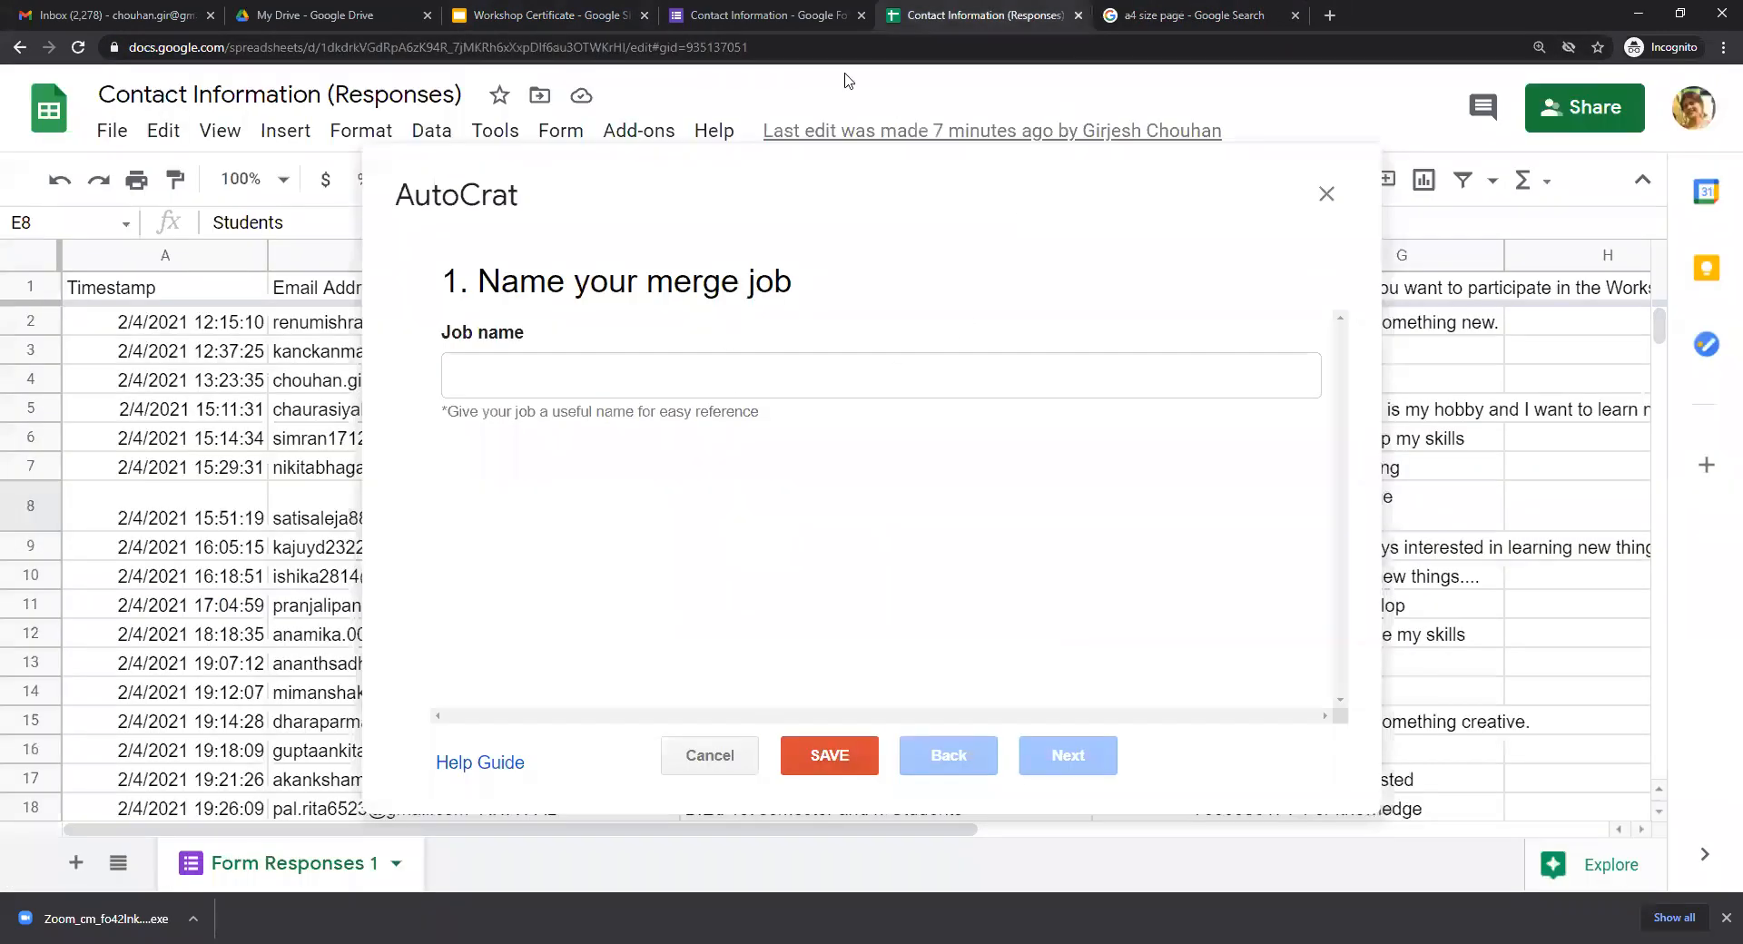
{"action": "left_click", "coordinate": [514, 18]}
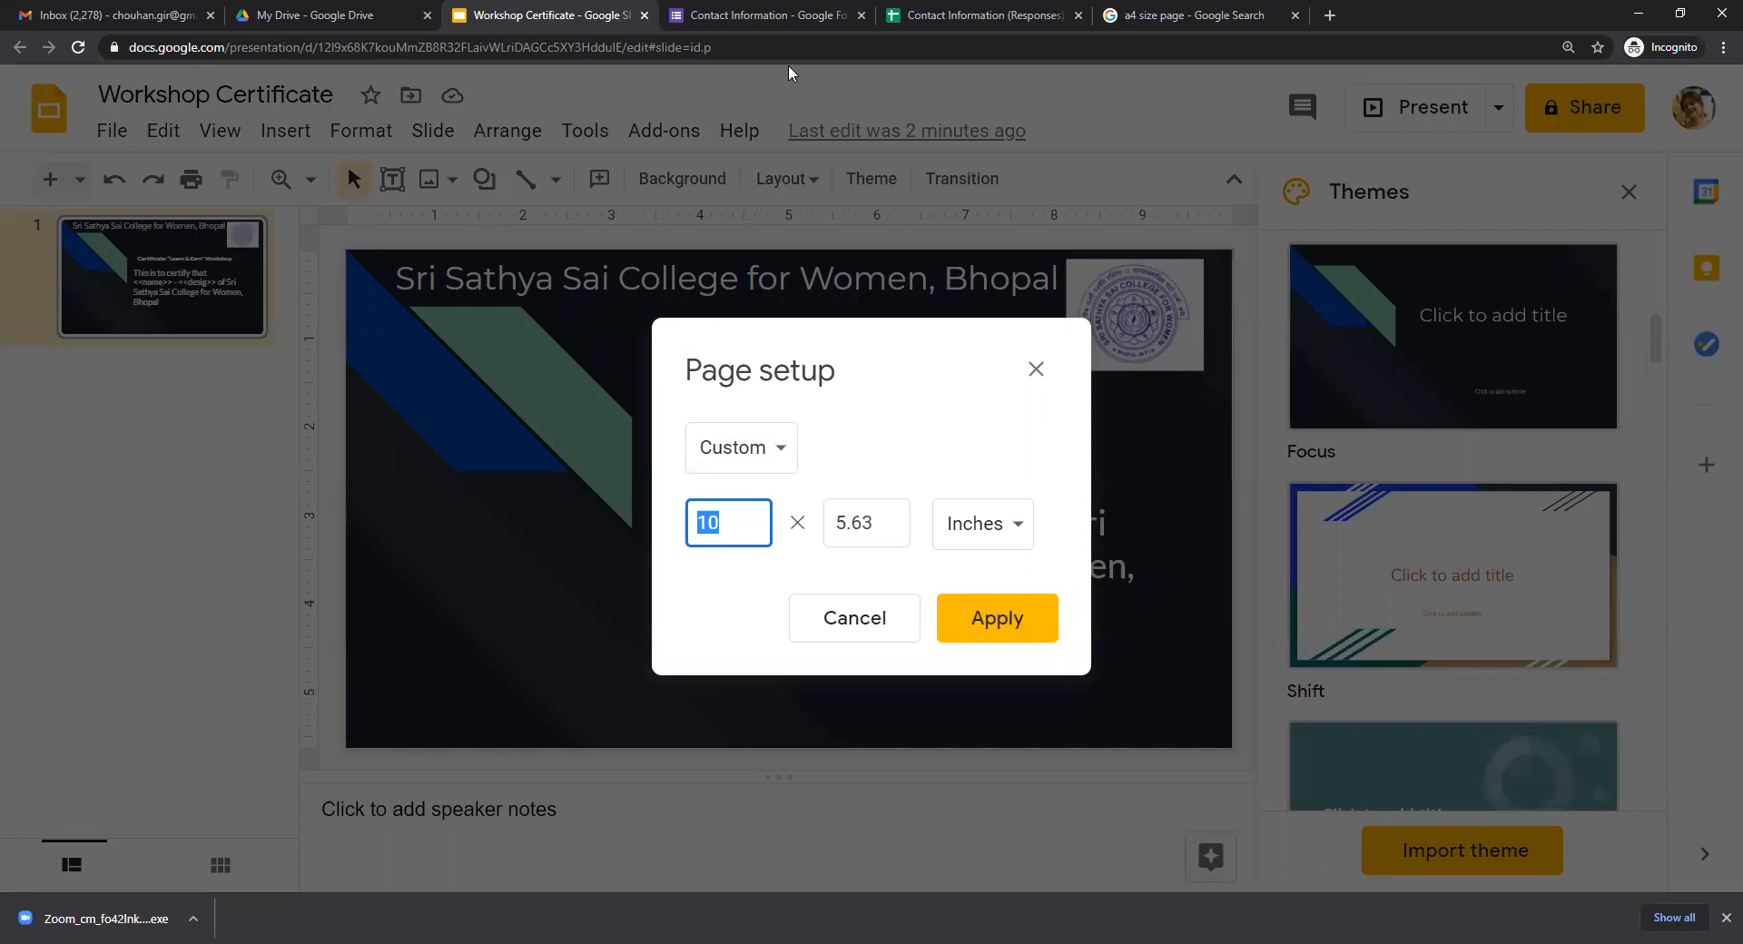
{"action": "left_click", "coordinate": [1260, 18]}
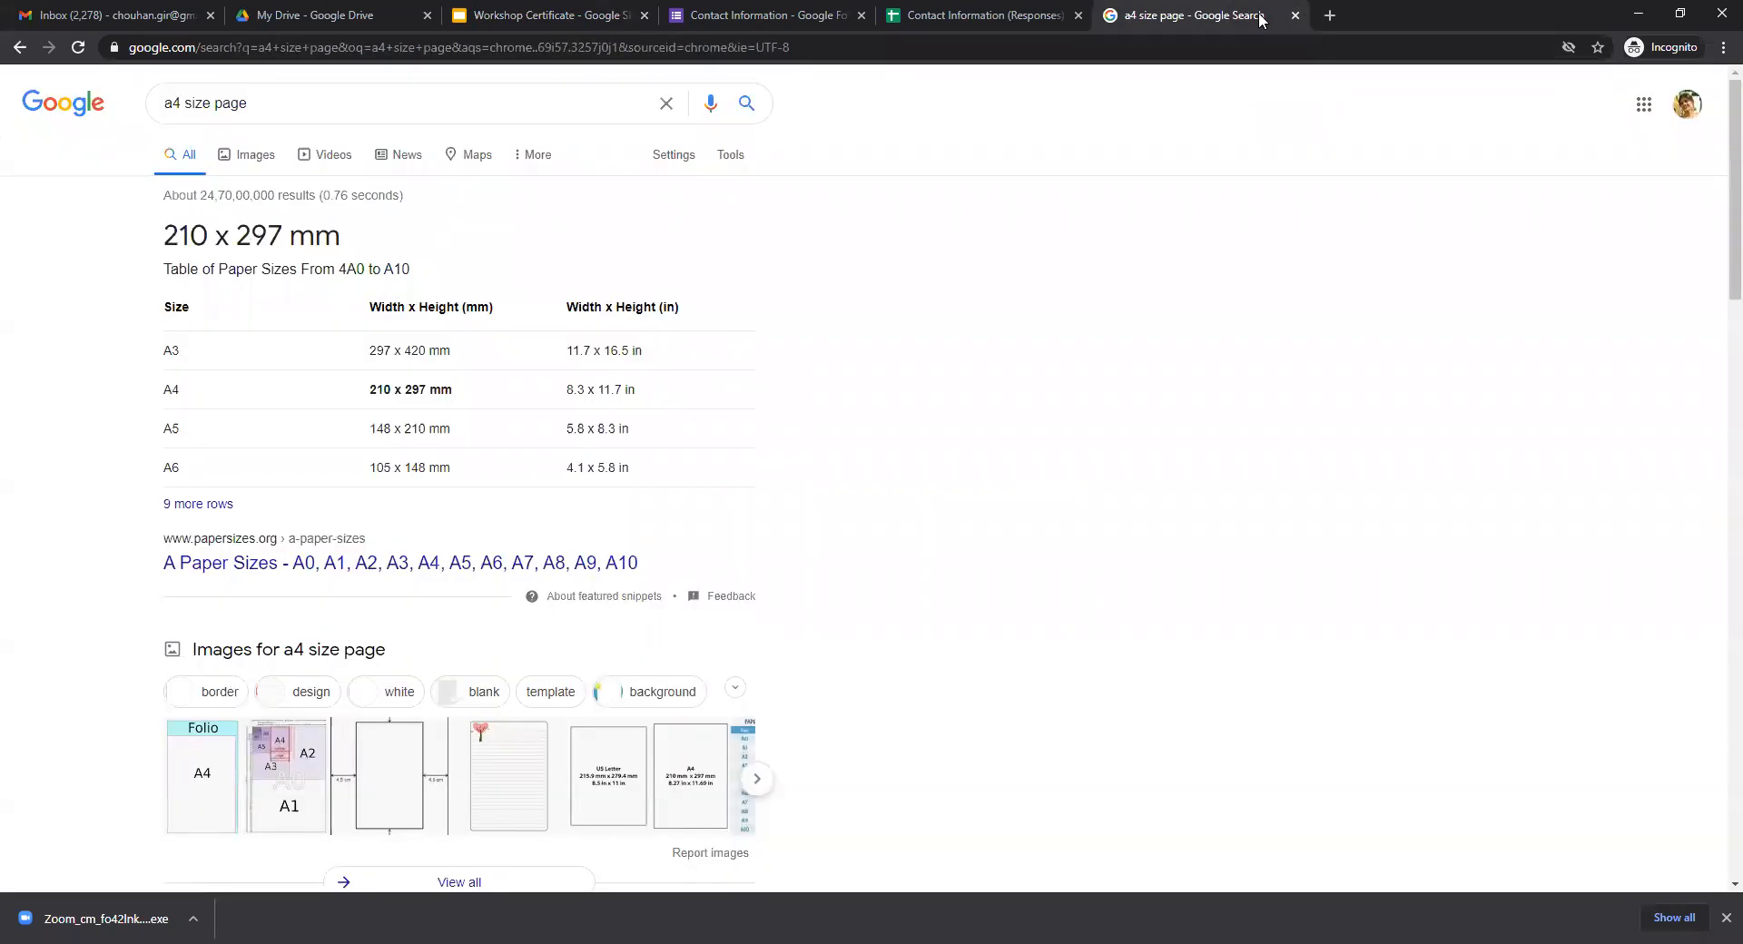
{"action": "left_click", "coordinate": [487, 20]}
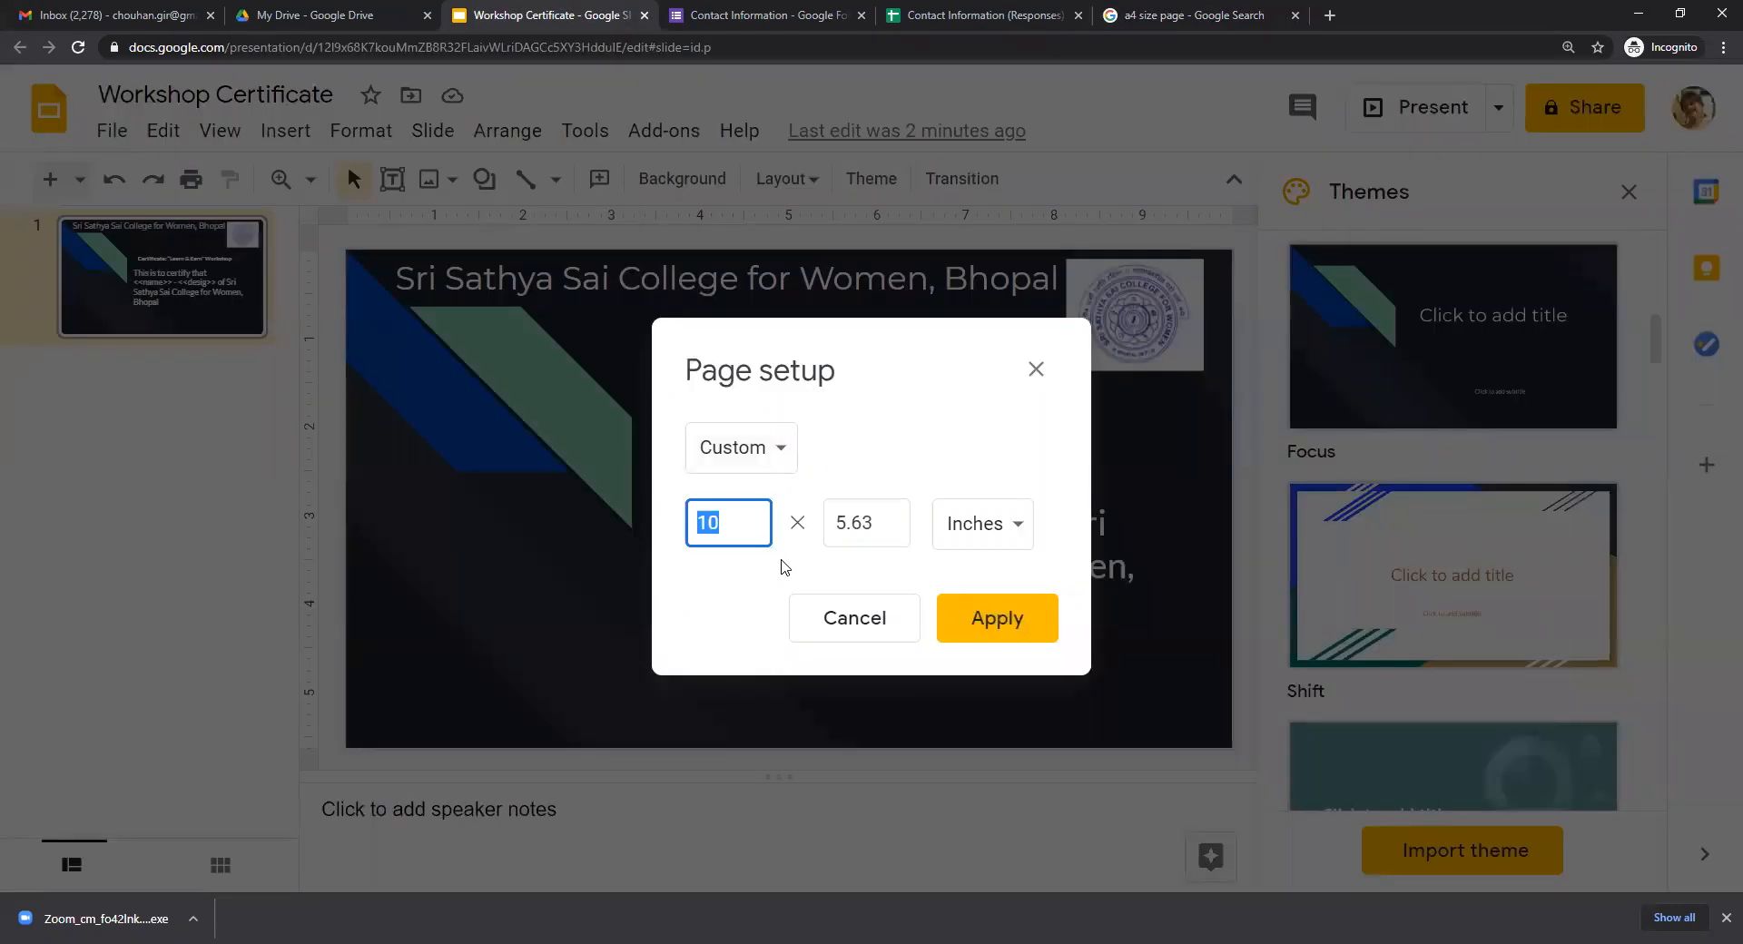
{"action": "type", "text": "11.7"}
{"action": "double_click", "coordinate": [893, 536]}
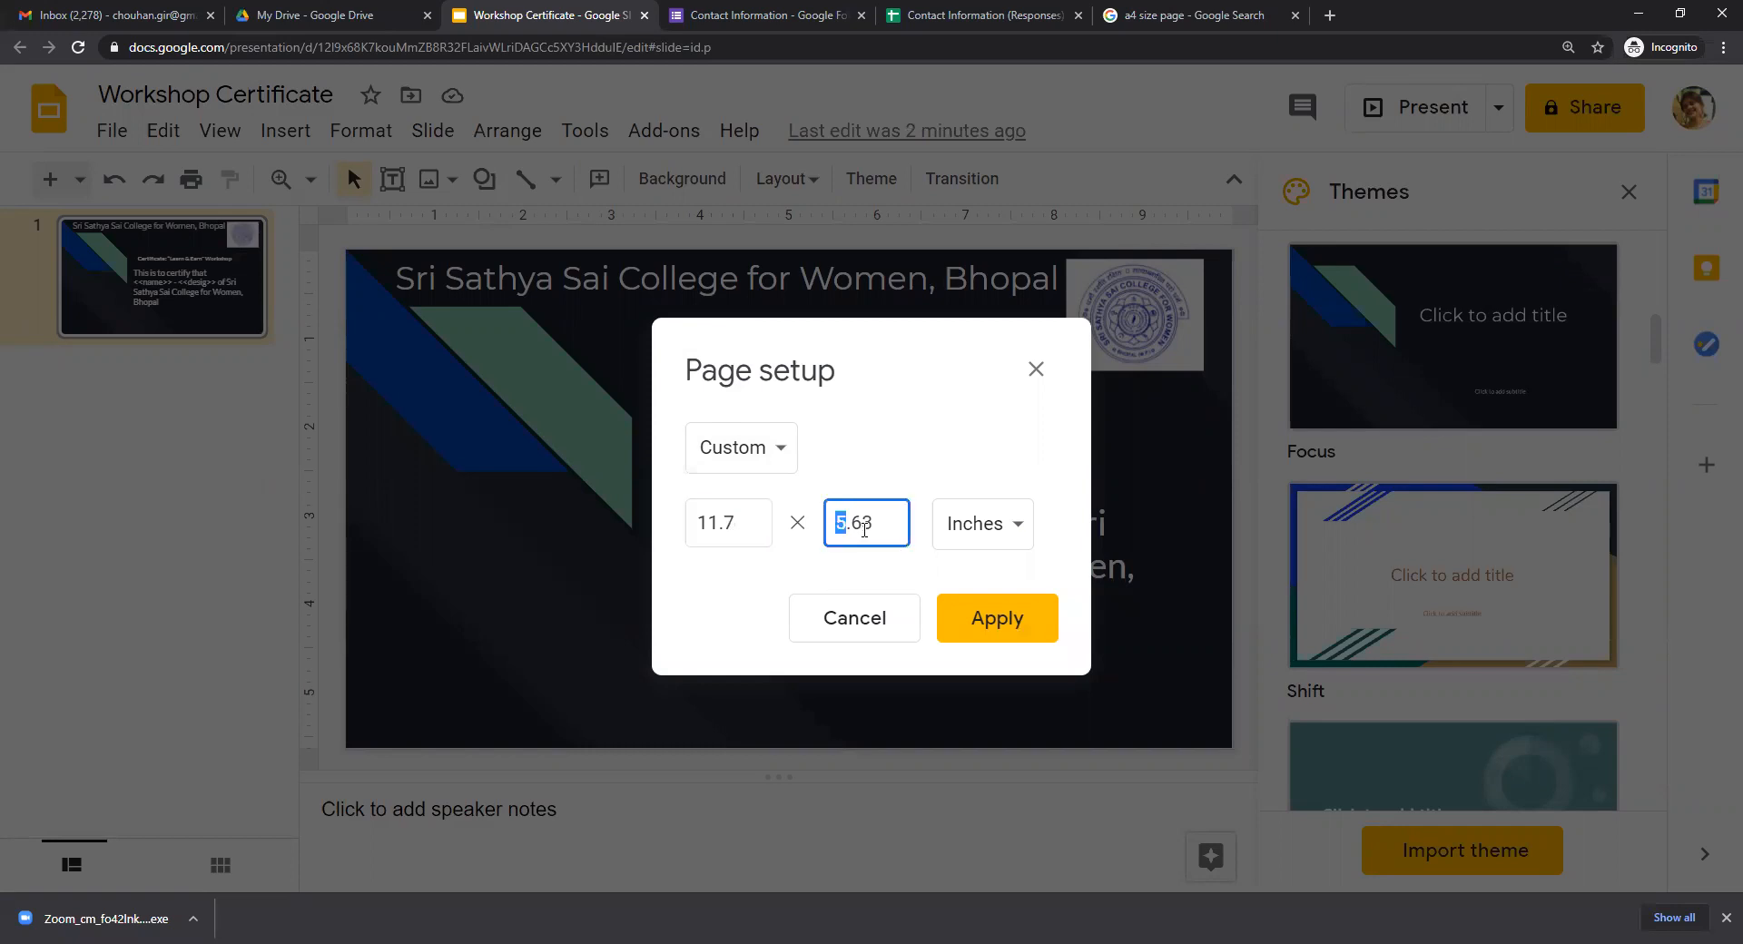
{"action": "type", "text": "8.3"}
{"action": "left_click", "coordinate": [998, 627]}
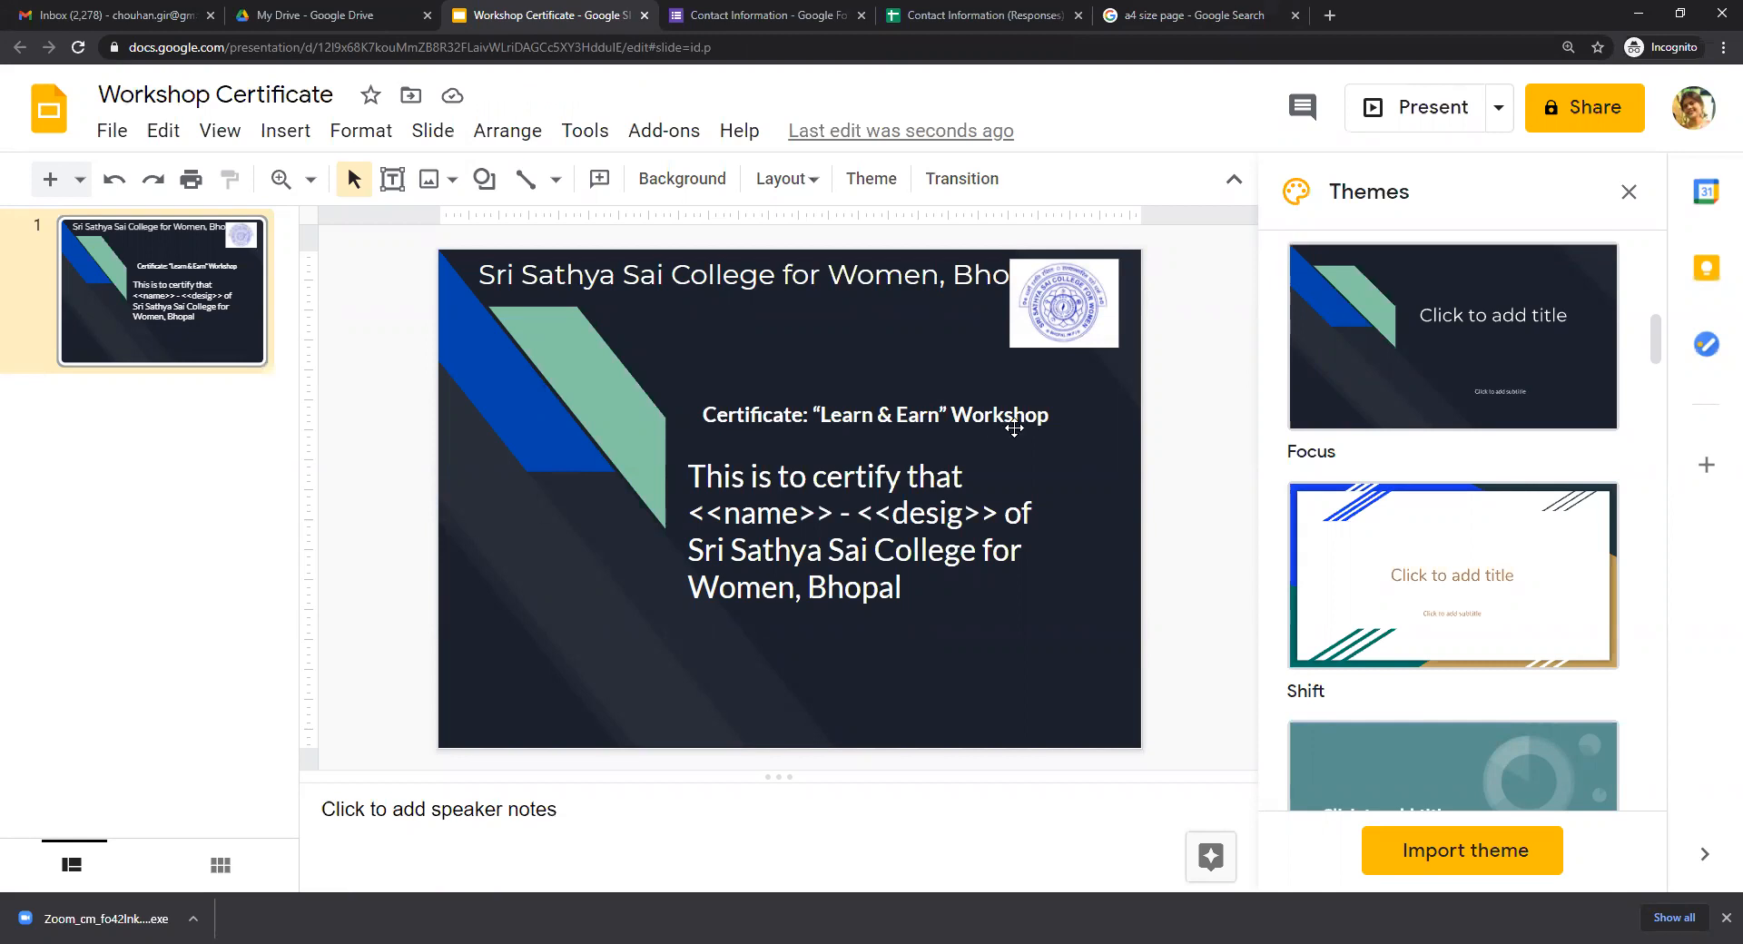
{"action": "left_click", "coordinate": [733, 477]}
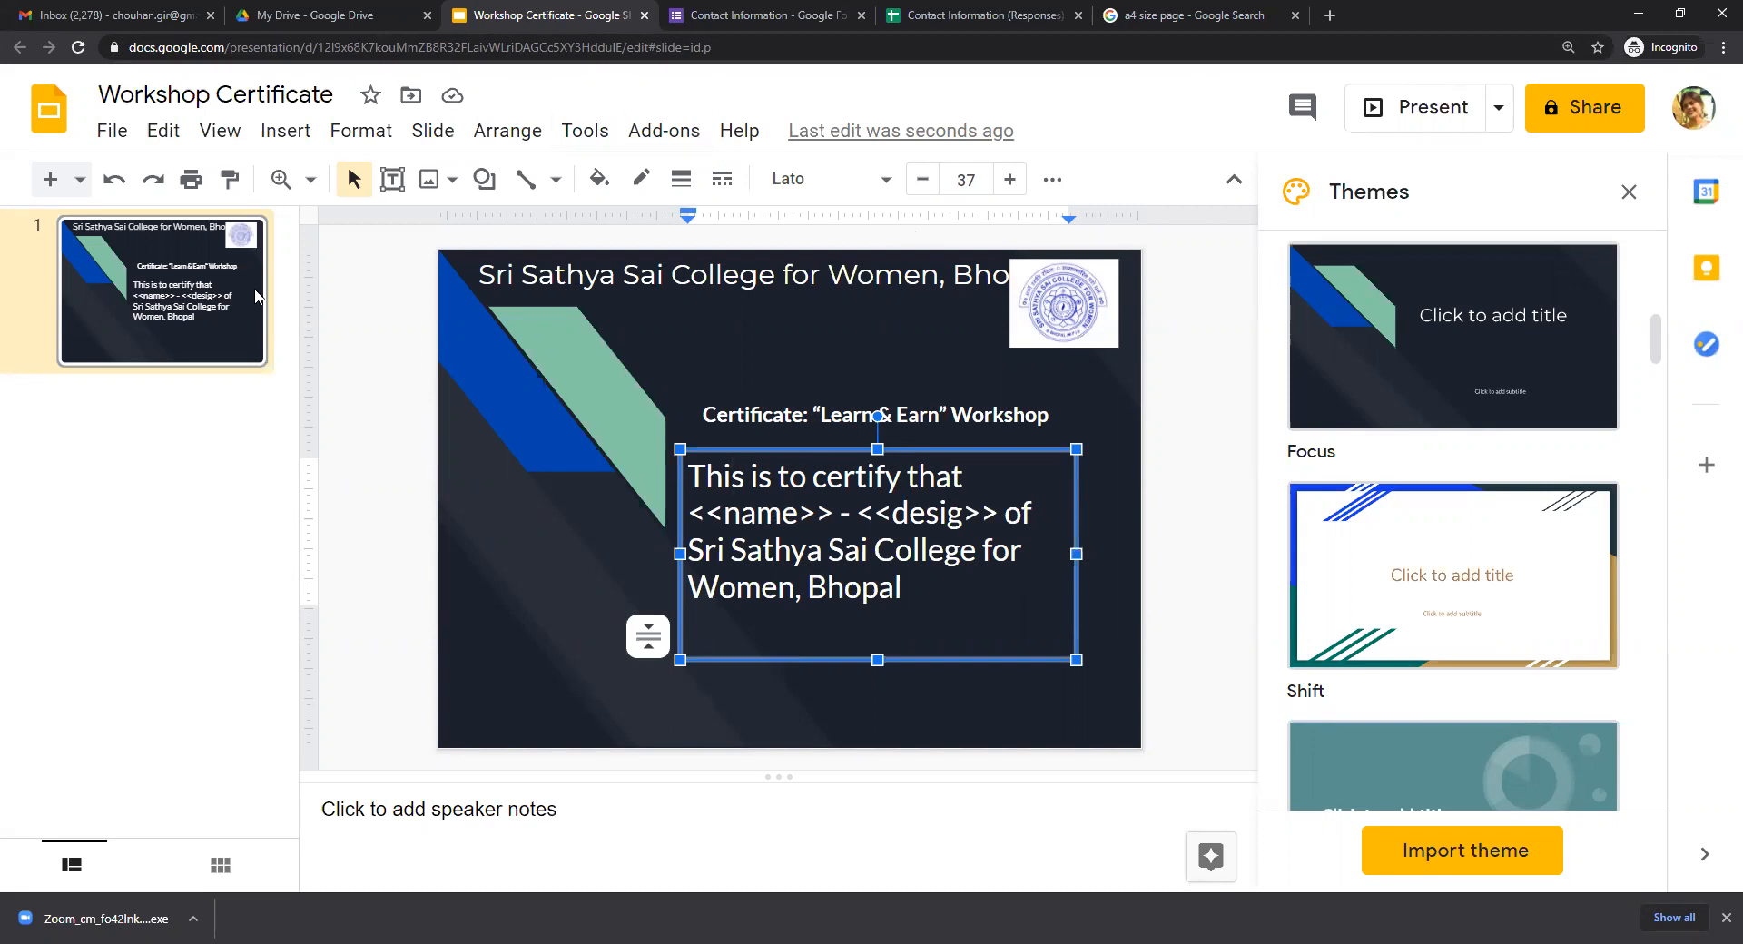
Name the Autocrat merge job Certi_generation in the response spreadsheet and proceed to the template choice.
{"action": "left_click", "coordinate": [1018, 34]}
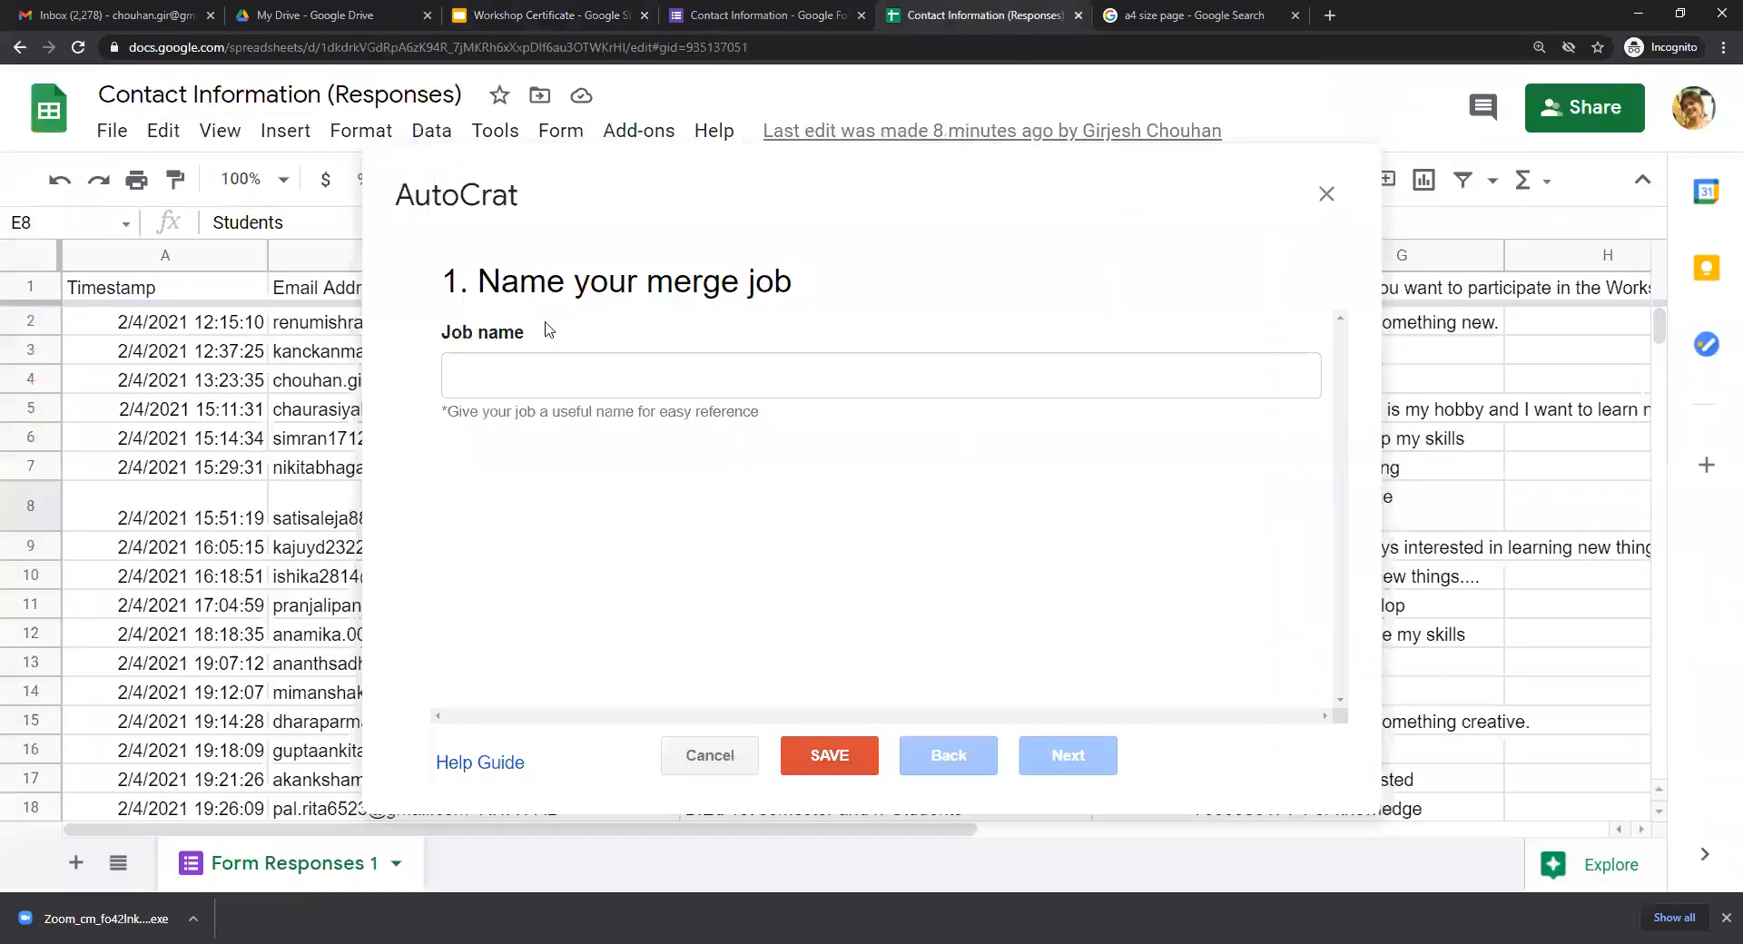
{"action": "left_click", "coordinate": [617, 372]}
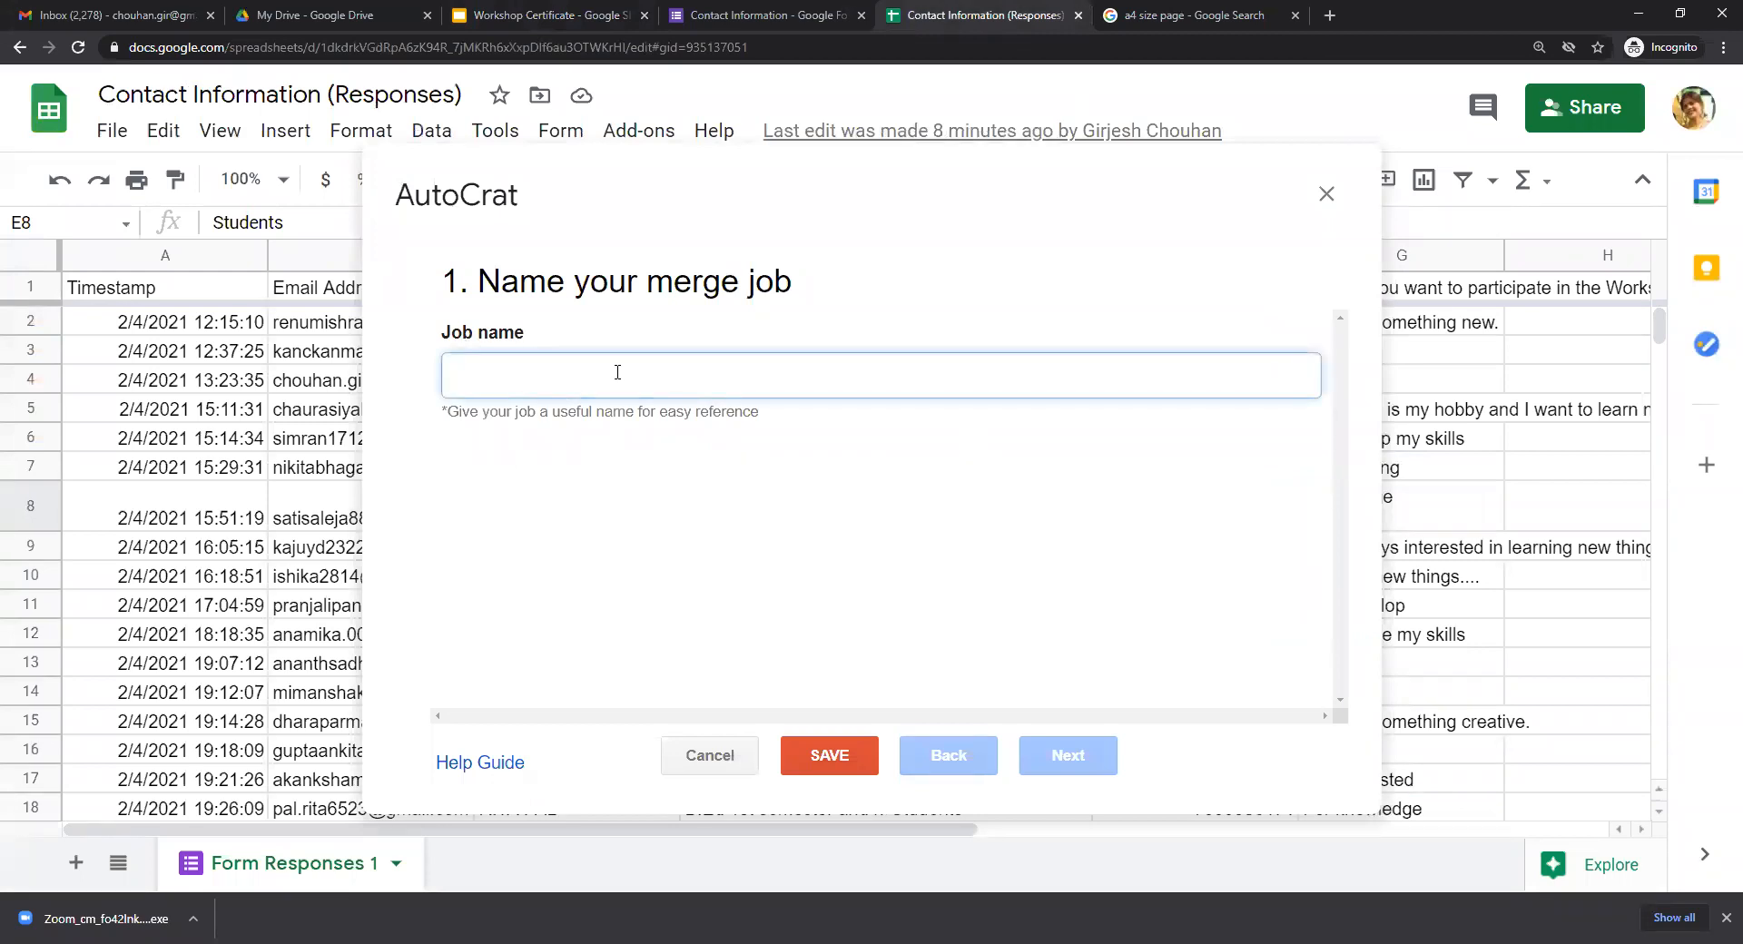
{"action": "type", "text": "Certi_gen"}
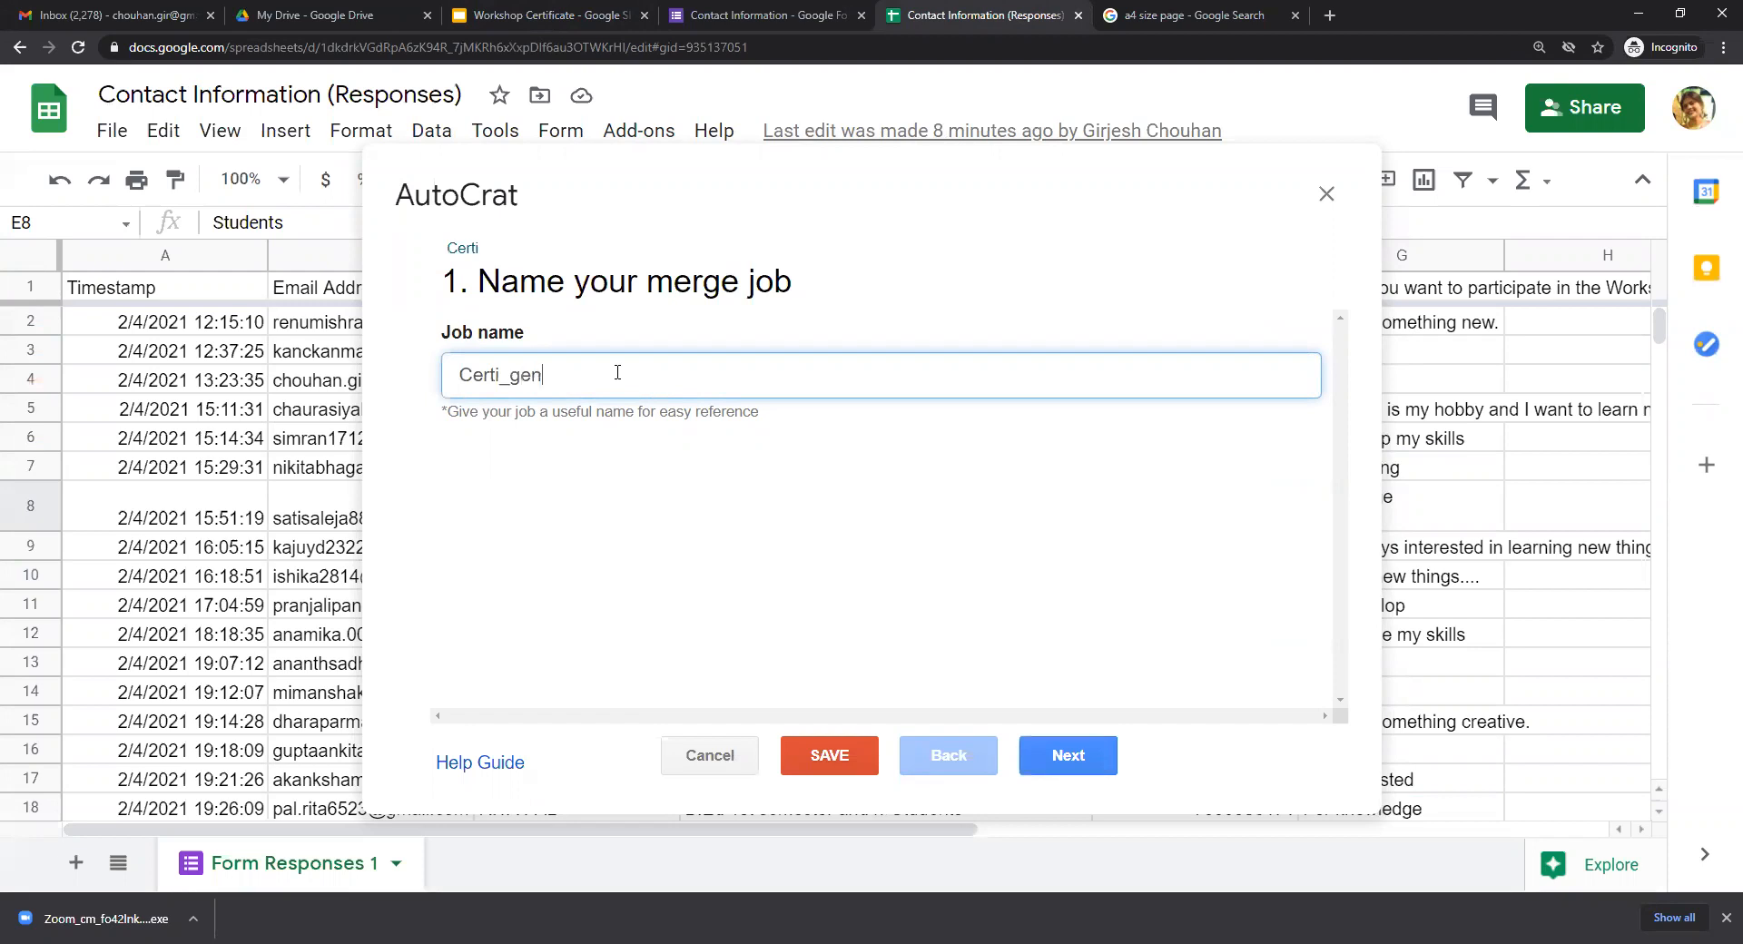
{"action": "type", "text": "eration"}
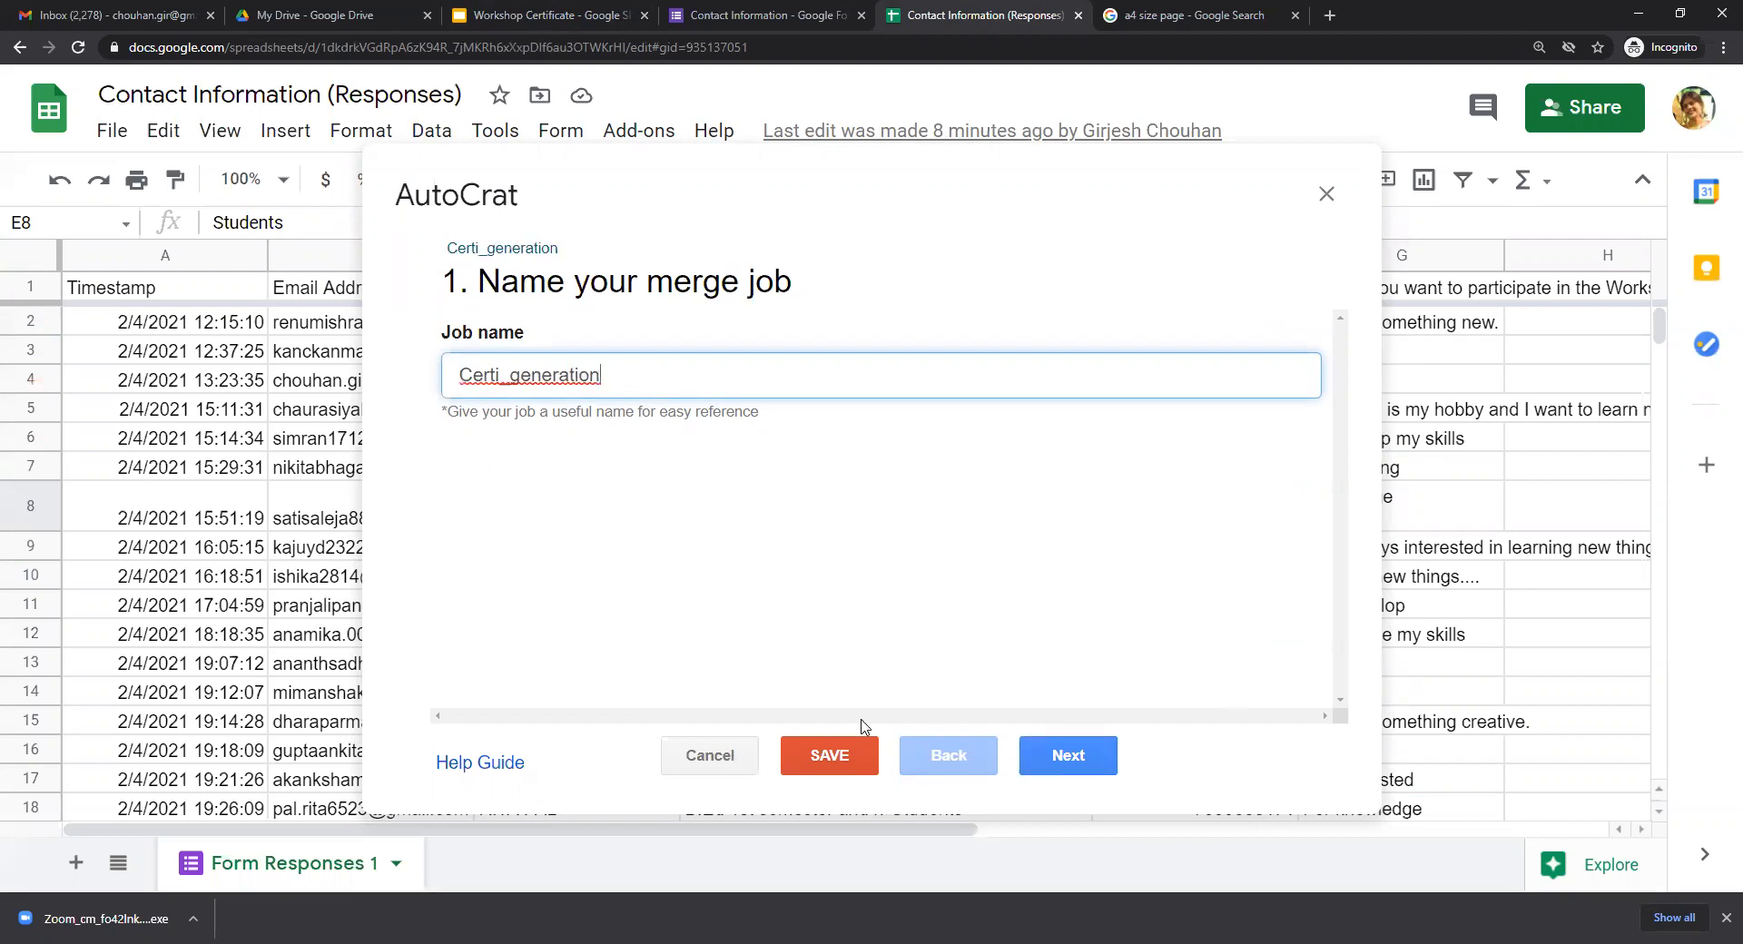
{"action": "left_click", "coordinate": [1089, 760]}
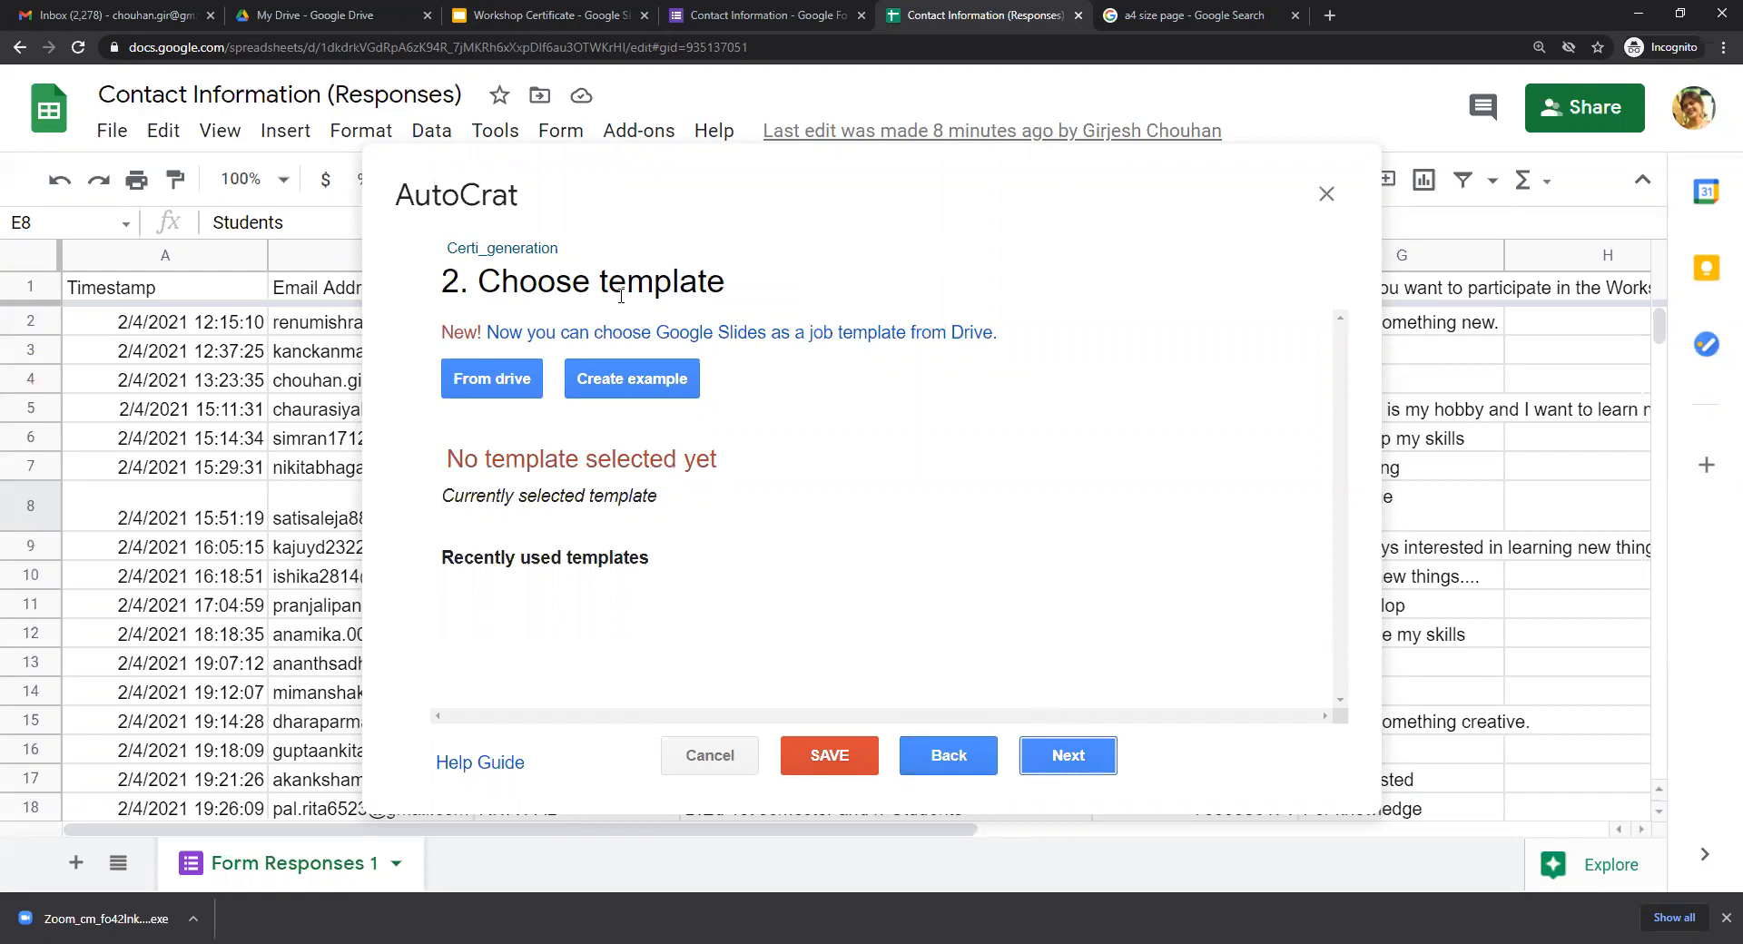
Choose the Workshop Certificate presentation from Drive as the merge job's template and proceed to data mapping.
{"action": "left_click_drag", "start_coordinate": [516, 284], "coordinate": [746, 289]}
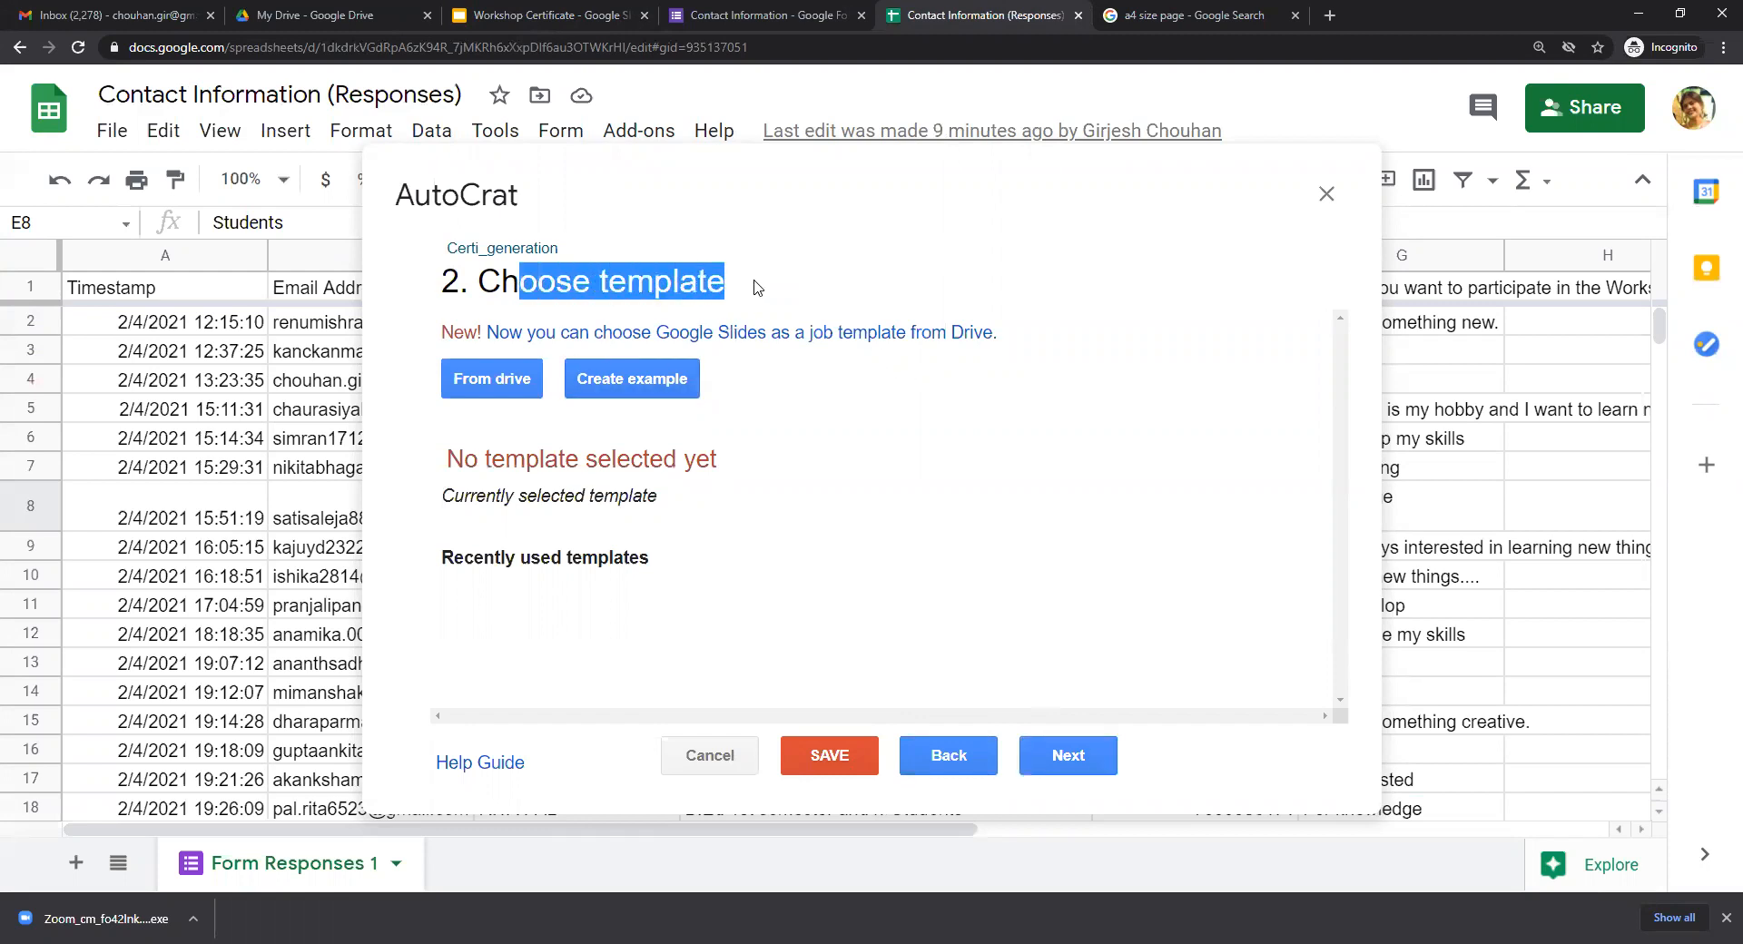
{"action": "left_click", "coordinate": [492, 390]}
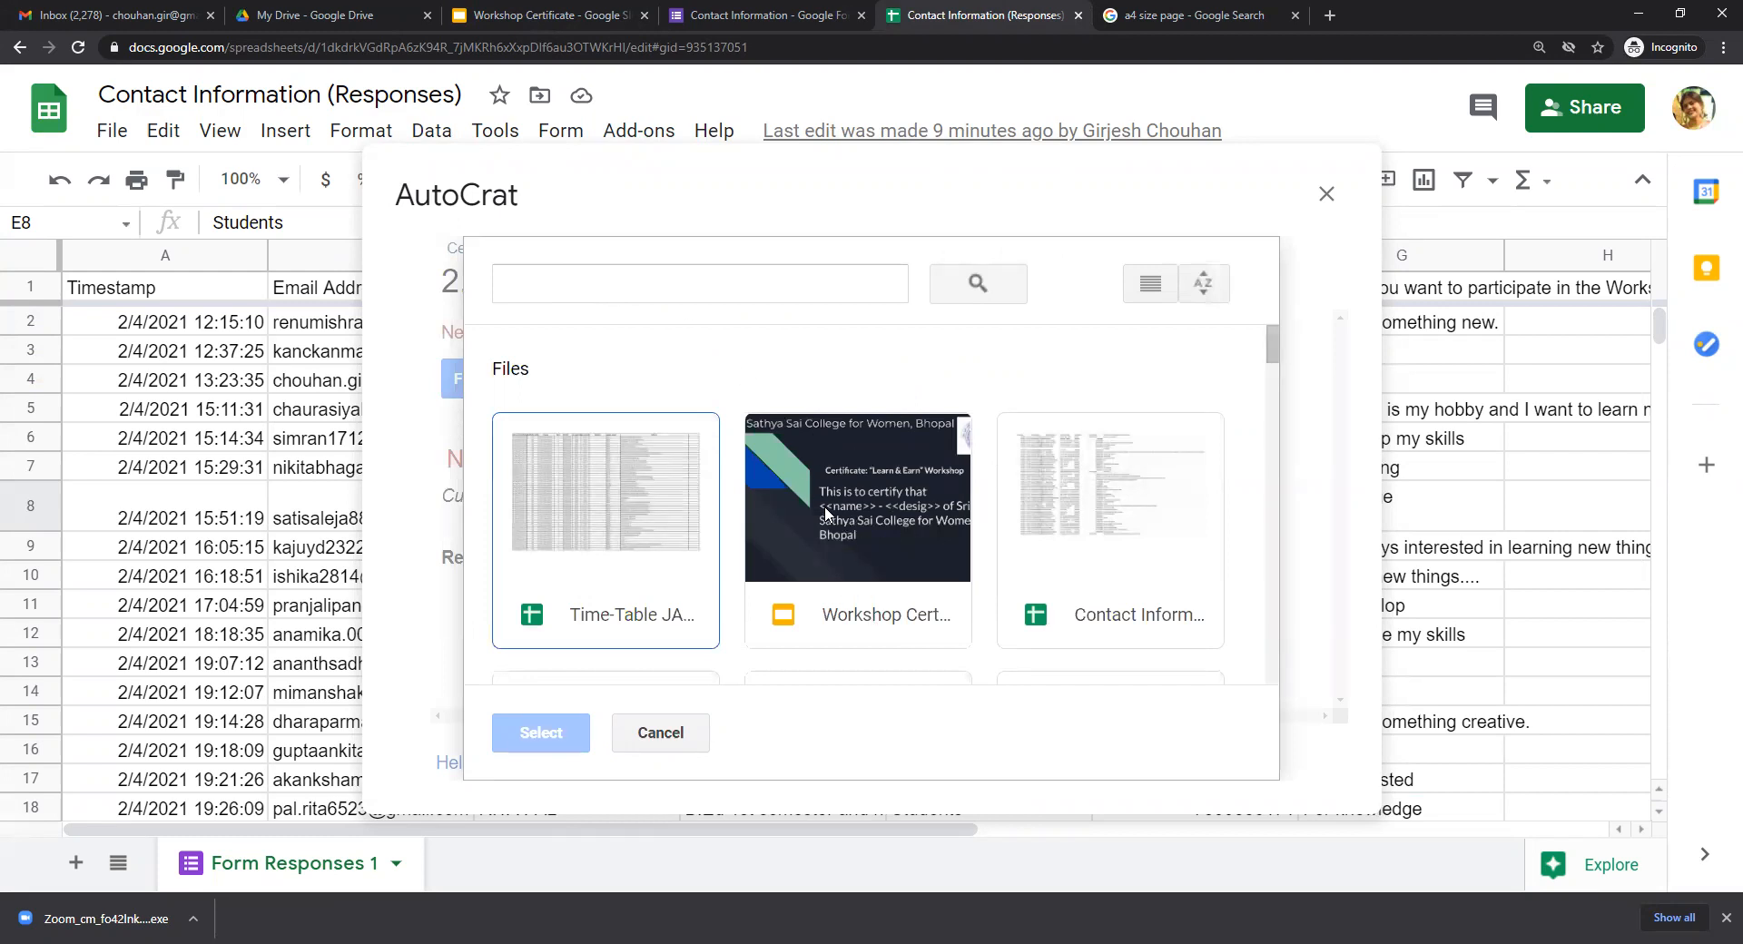
{"action": "left_click", "coordinate": [692, 297]}
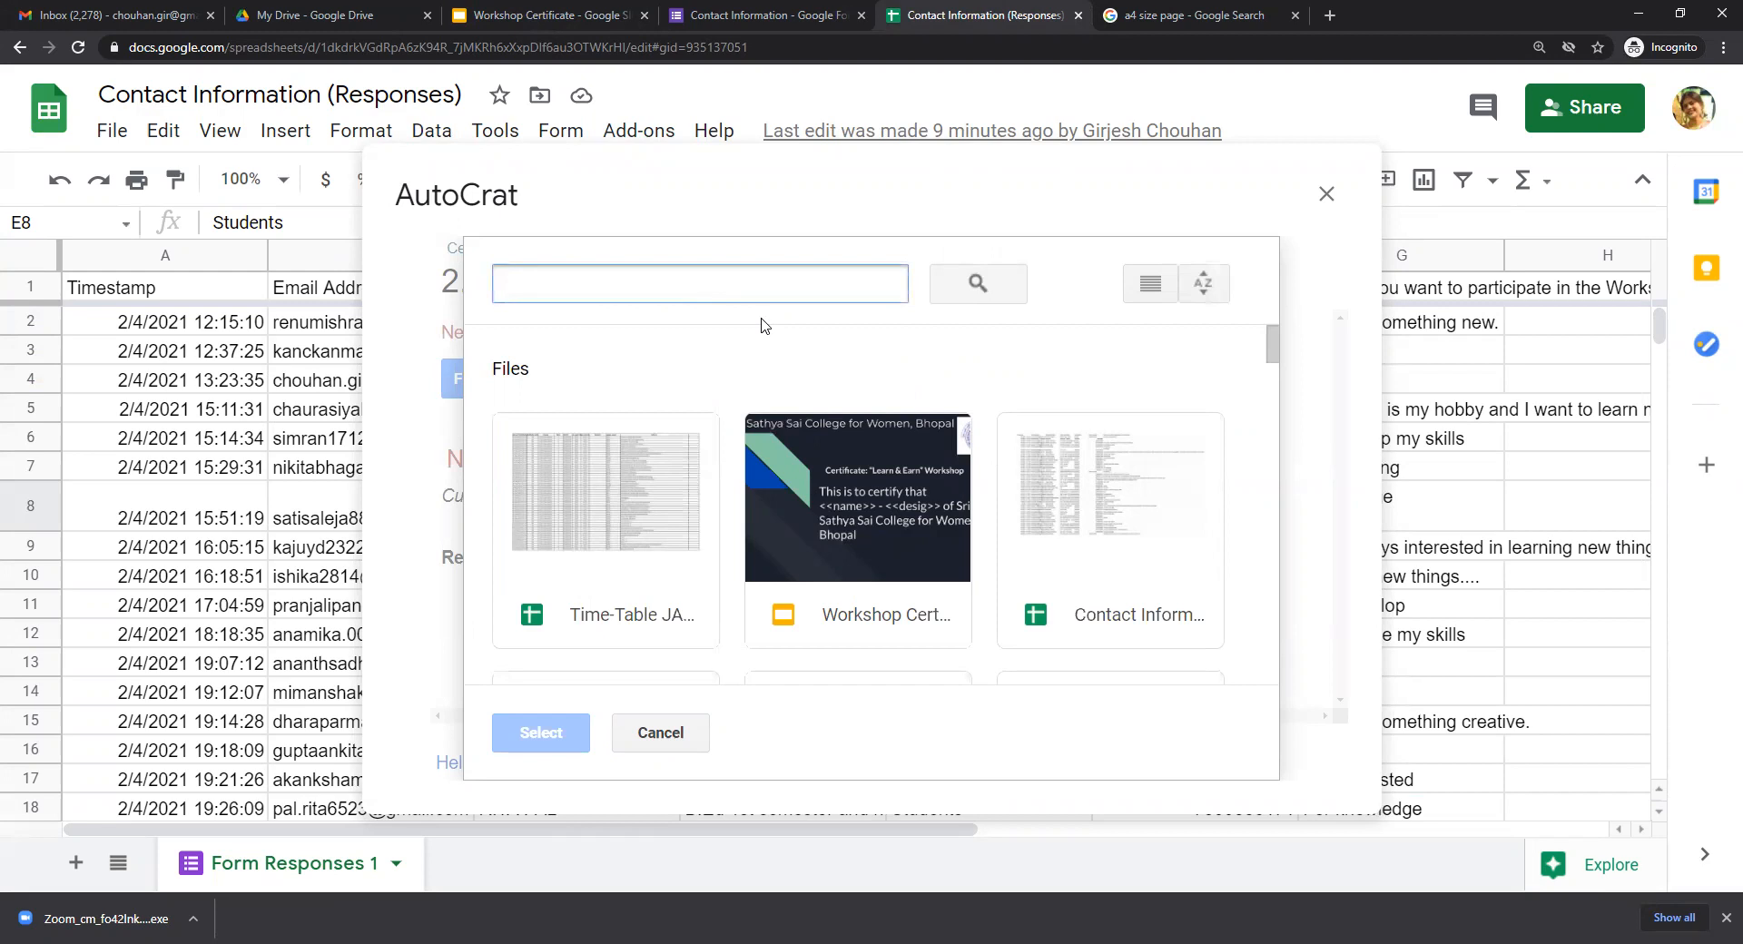
{"action": "left_click", "coordinate": [839, 546]}
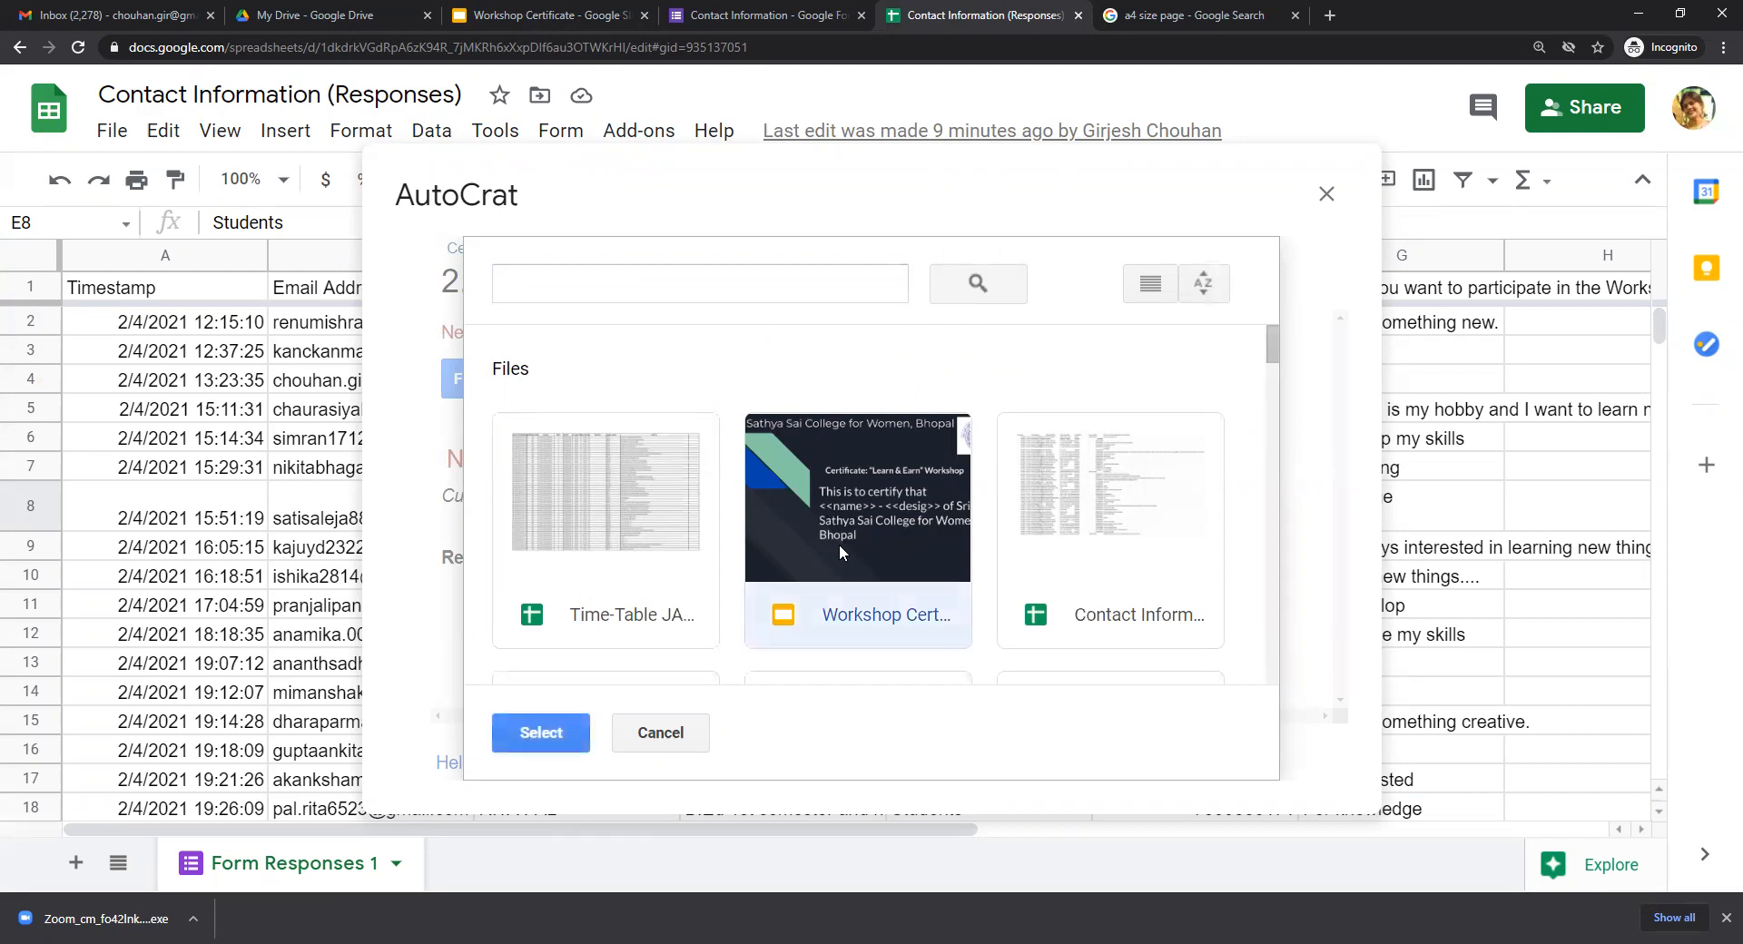
{"action": "left_click", "coordinate": [548, 734]}
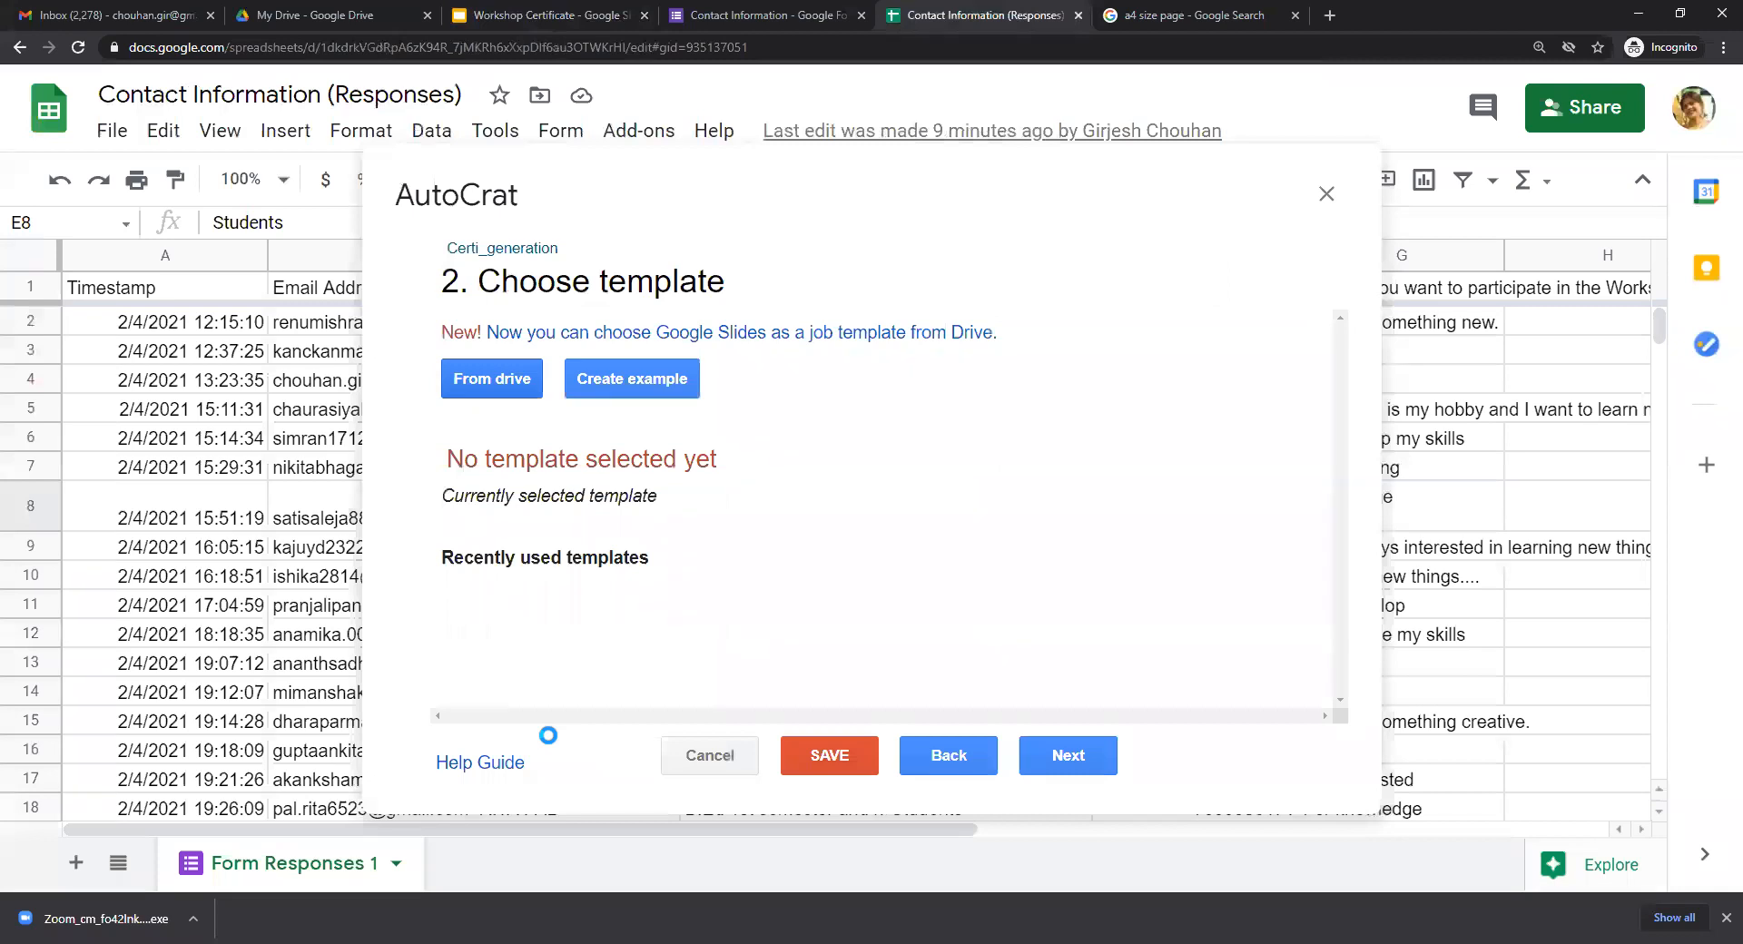
{"action": "left_click", "coordinate": [1053, 761]}
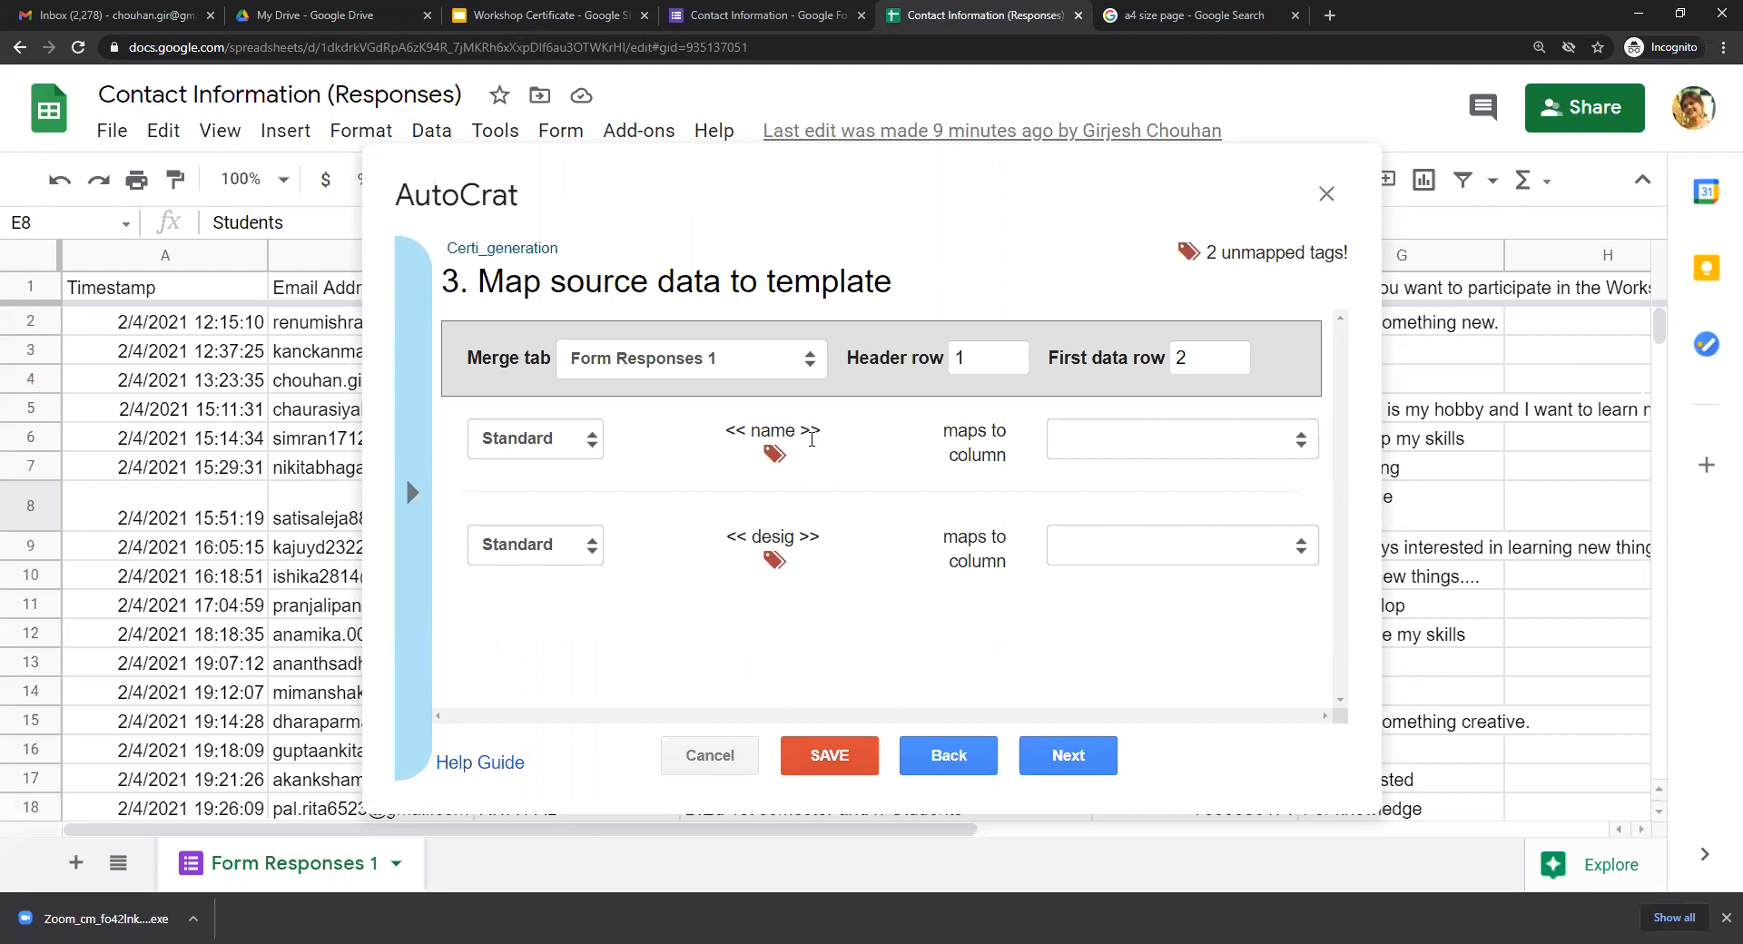
Map the <<name>> tag to the Participant Name column and <<desig>> to Designation, and proceed to the file settings.
{"action": "left_click", "coordinate": [1309, 445]}
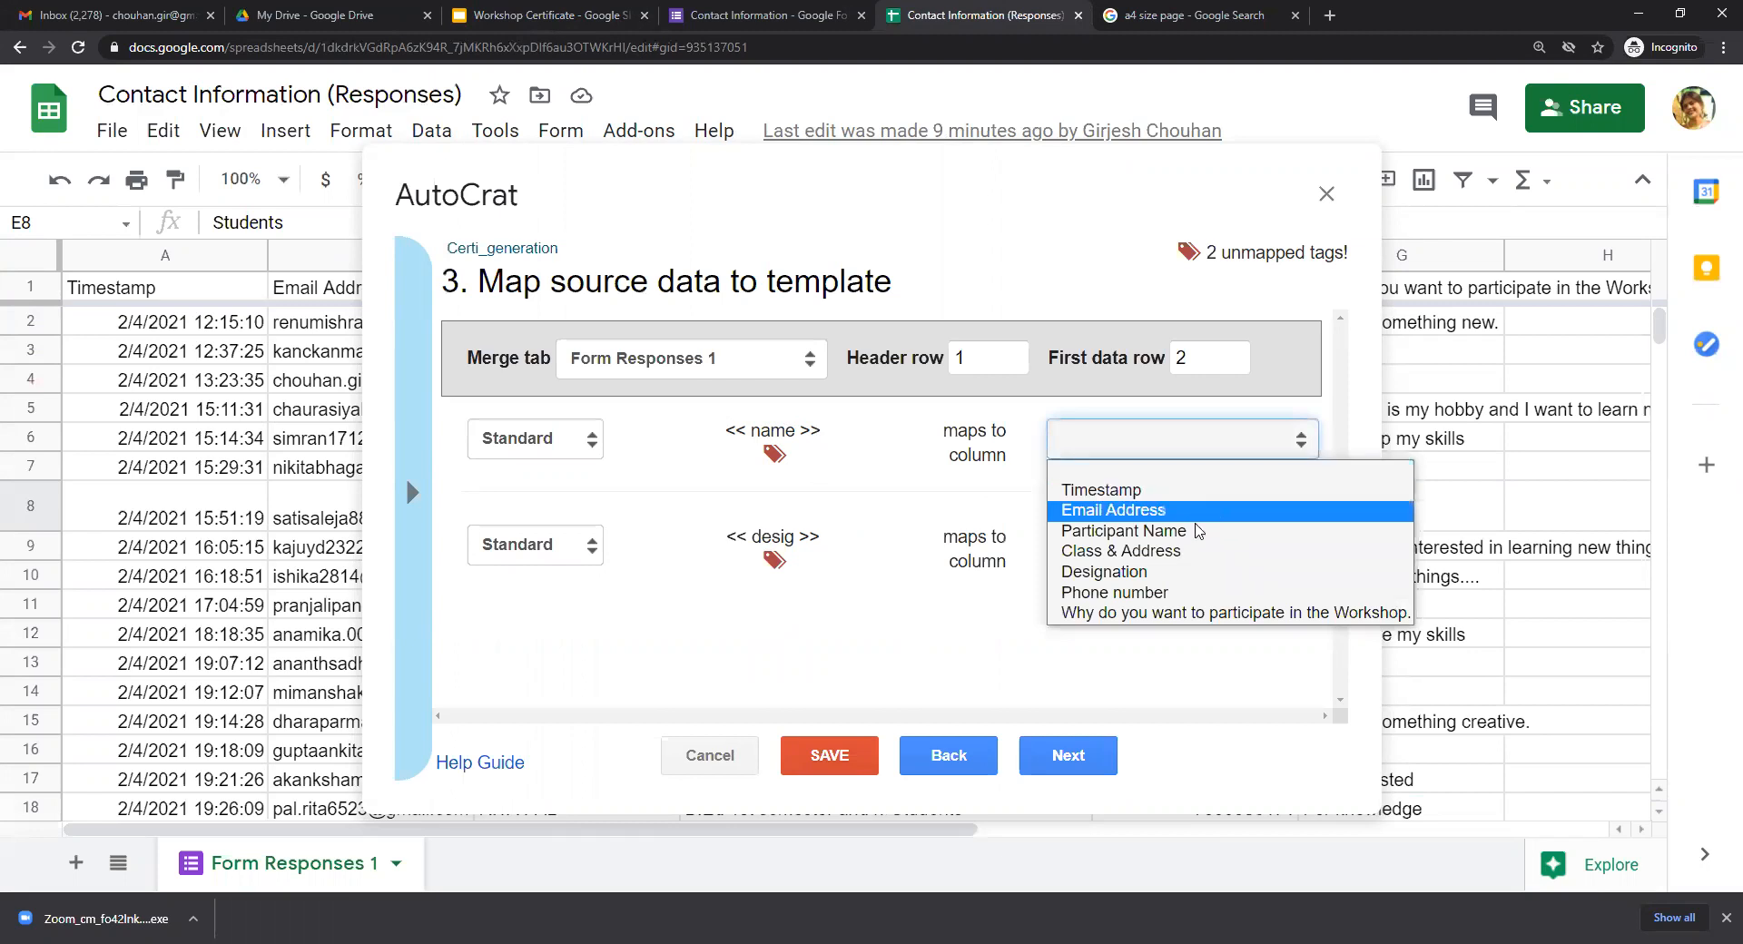
{"action": "left_click", "coordinate": [1183, 535]}
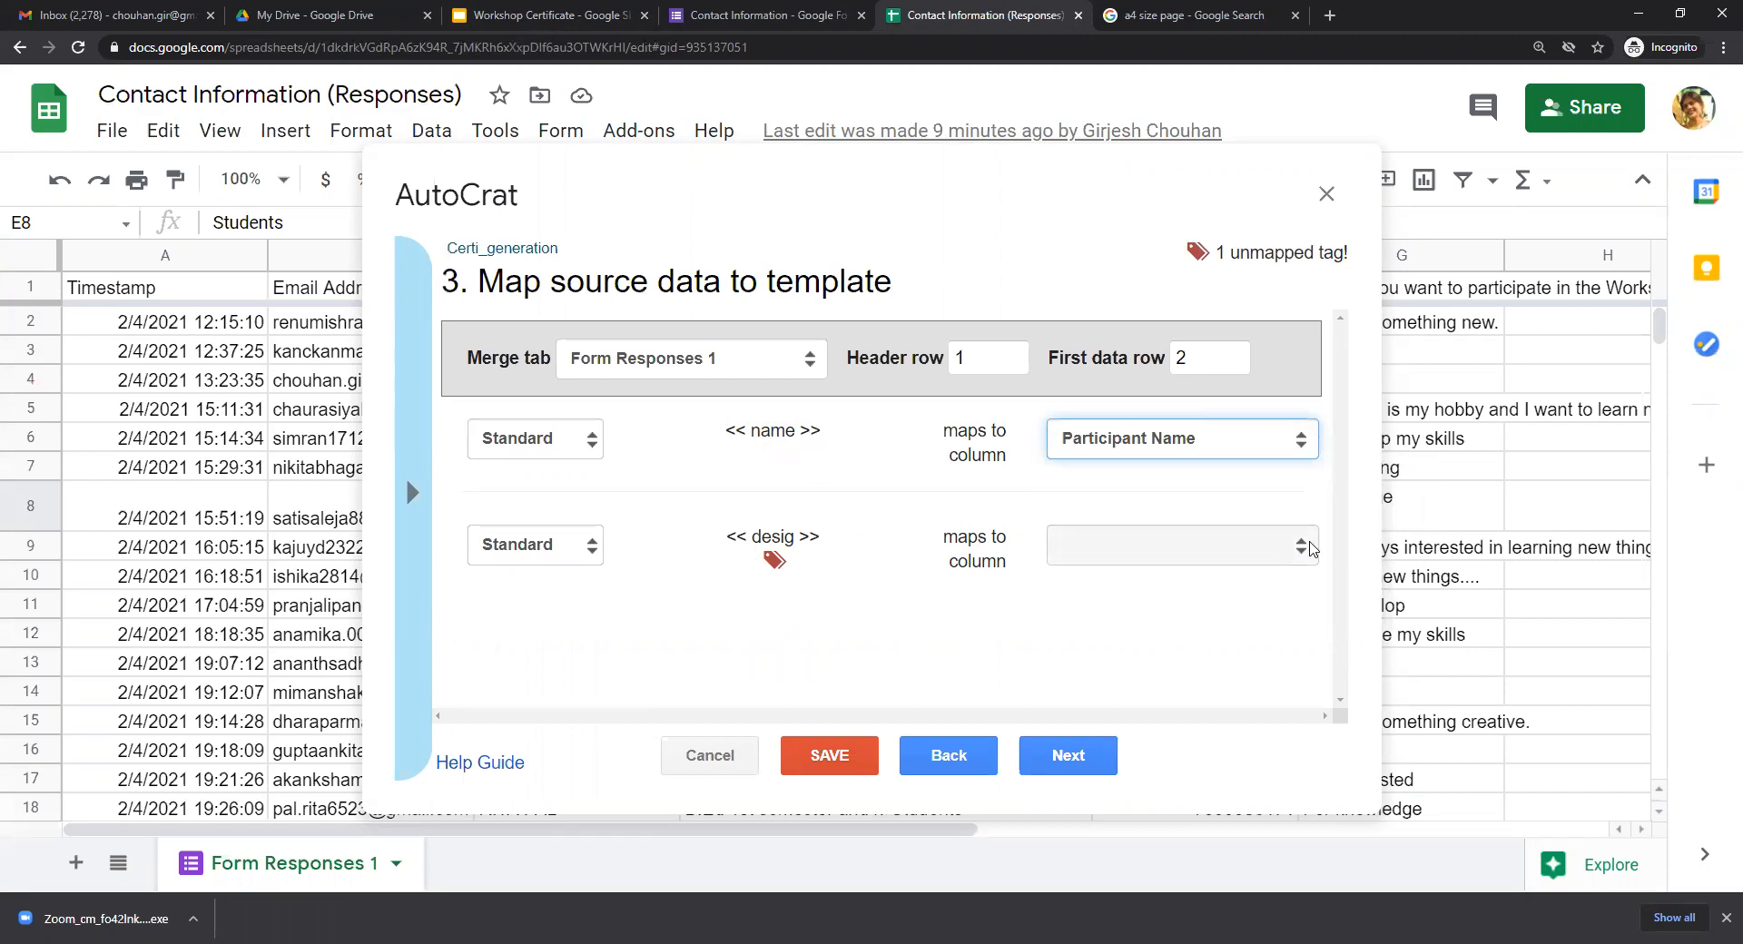
{"action": "left_click", "coordinate": [1310, 547]}
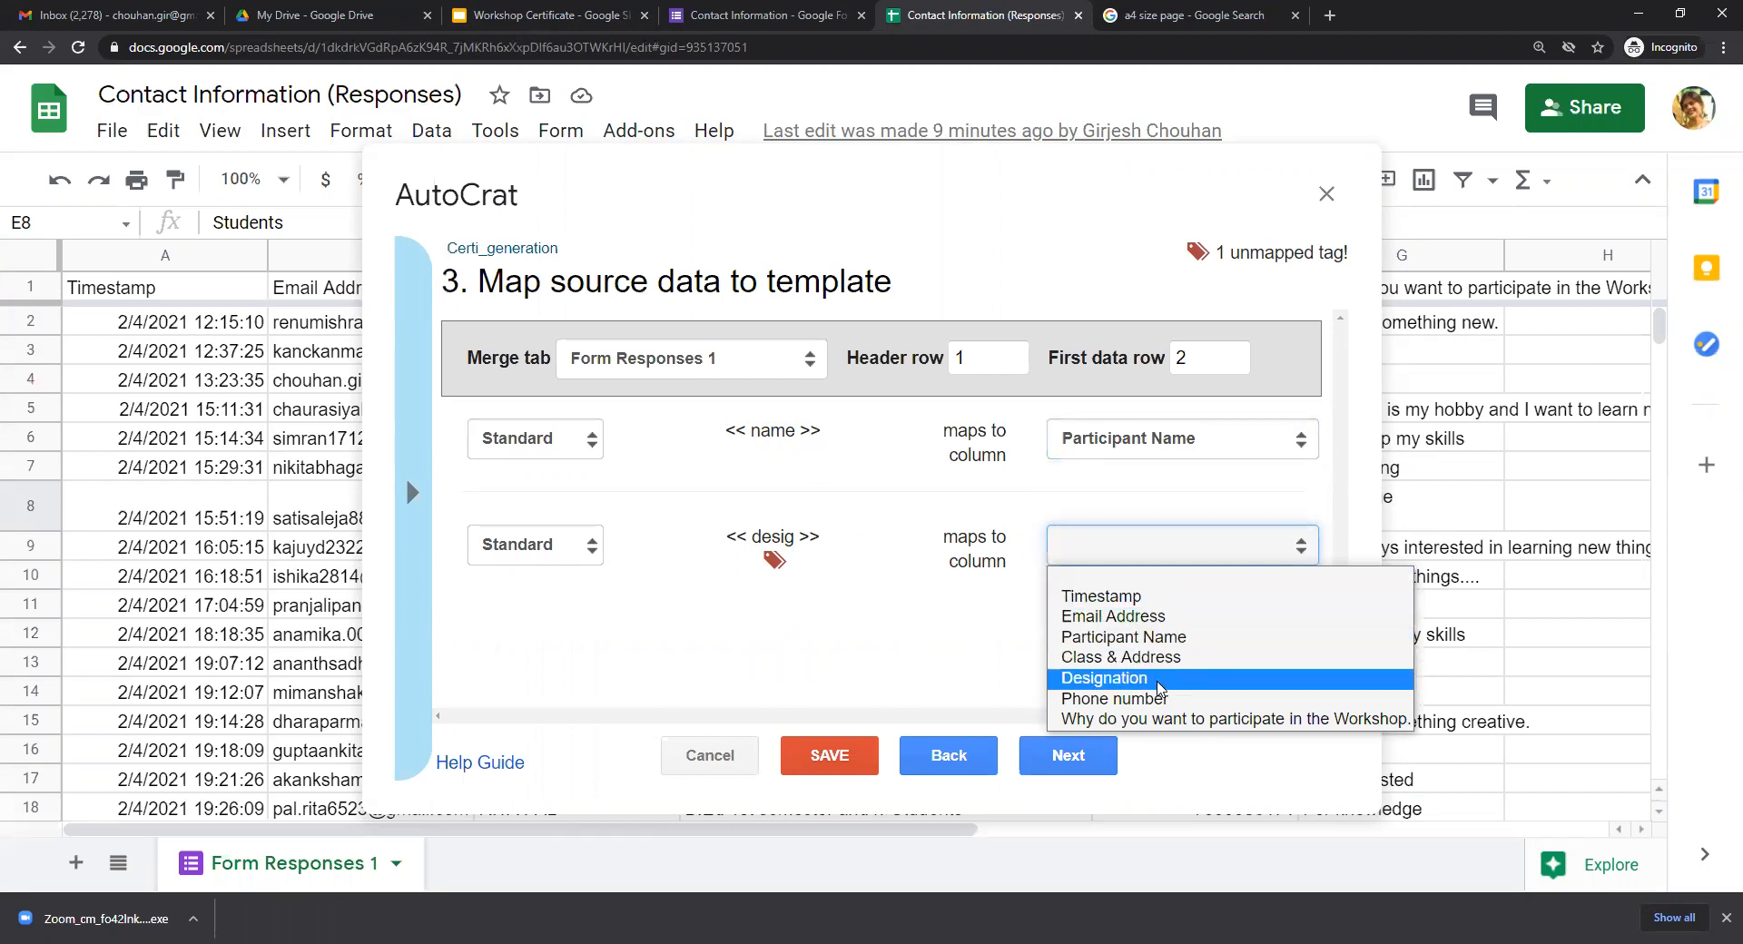
{"action": "left_click", "coordinate": [1162, 681]}
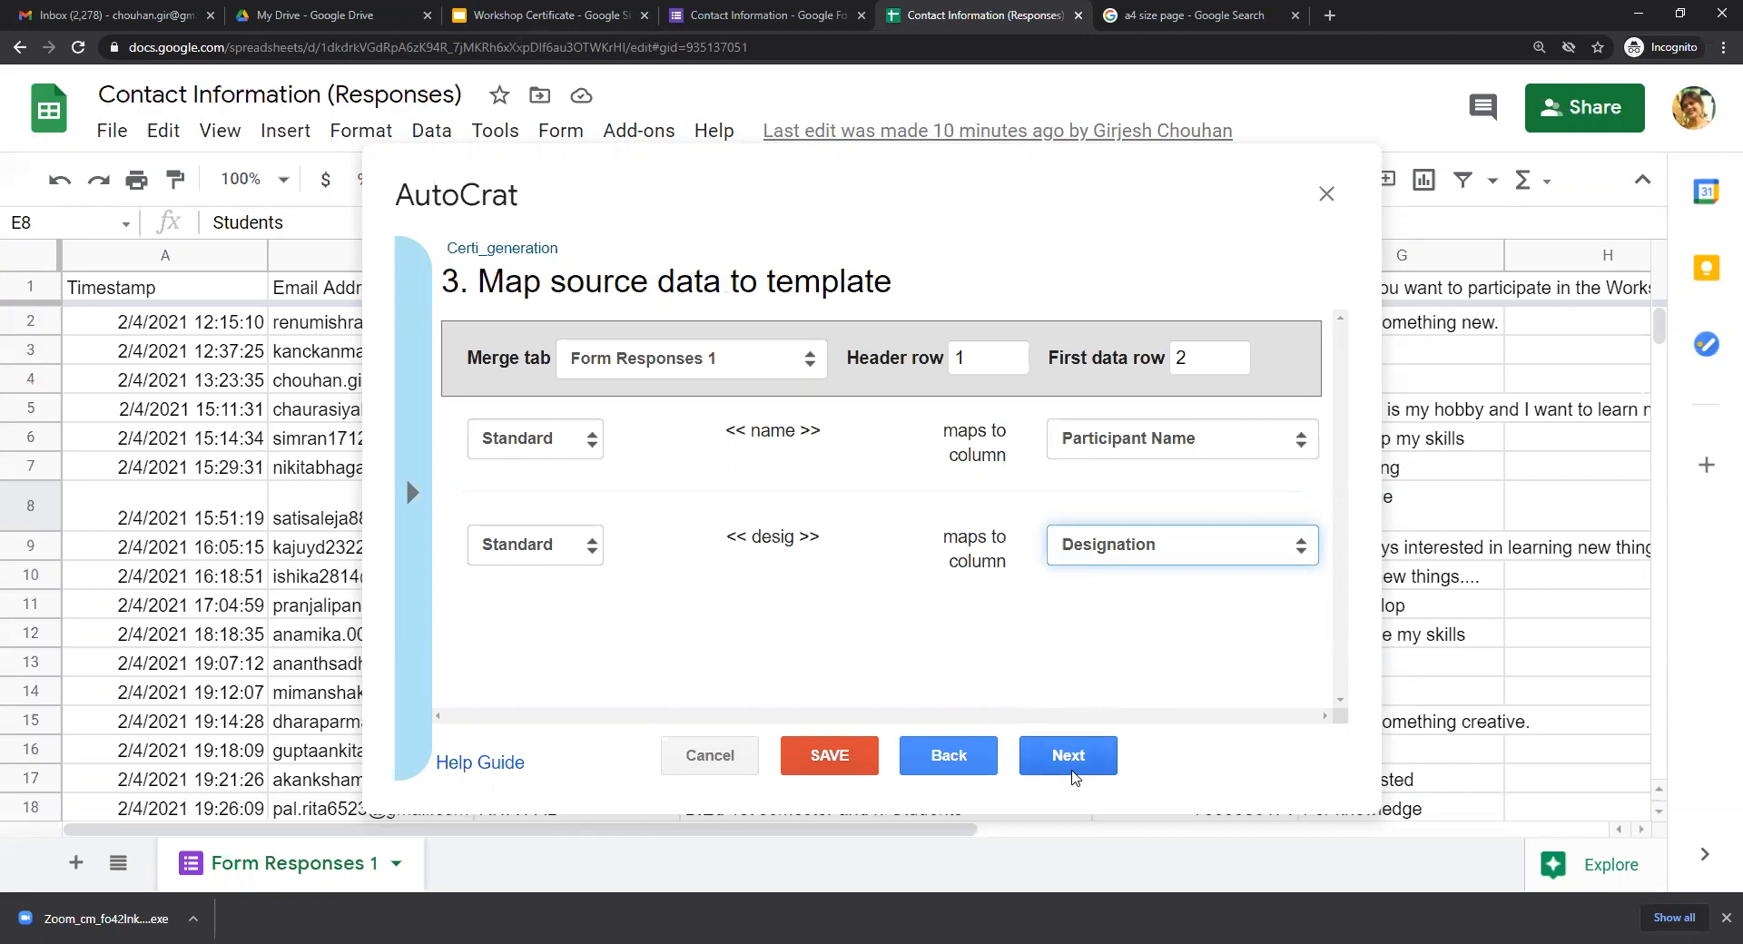
{"action": "left_click", "coordinate": [1070, 757]}
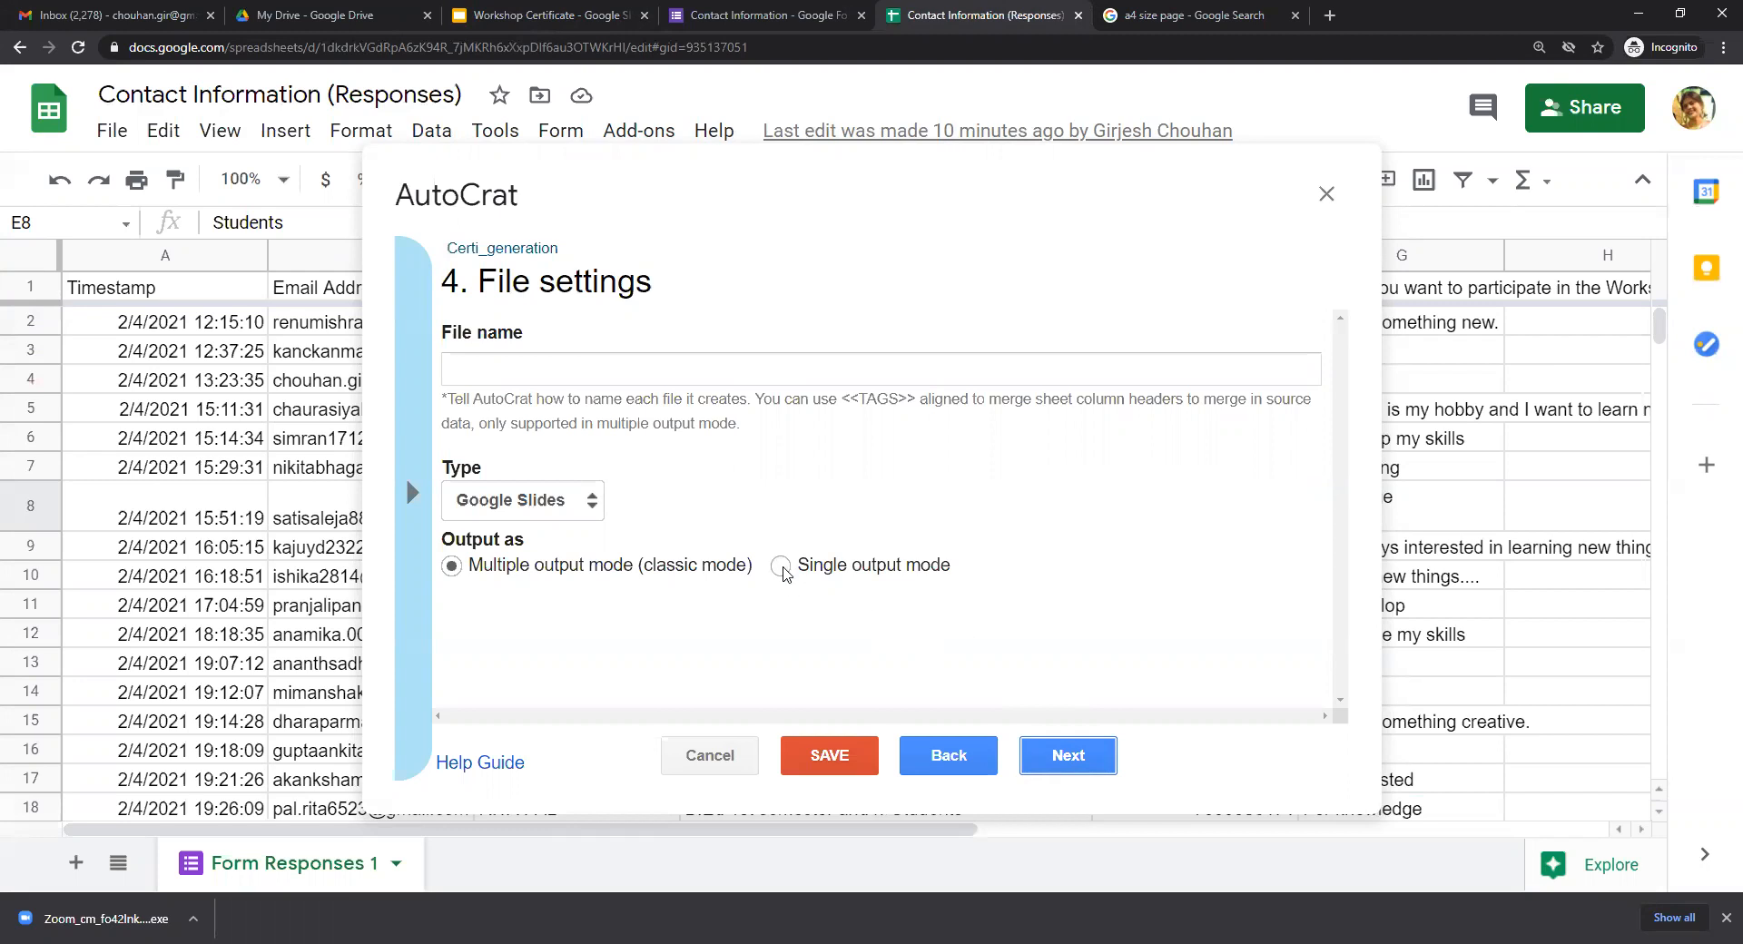
Choose single output mode and set the output file name to workshop_certificates.
{"action": "left_click", "coordinate": [781, 568]}
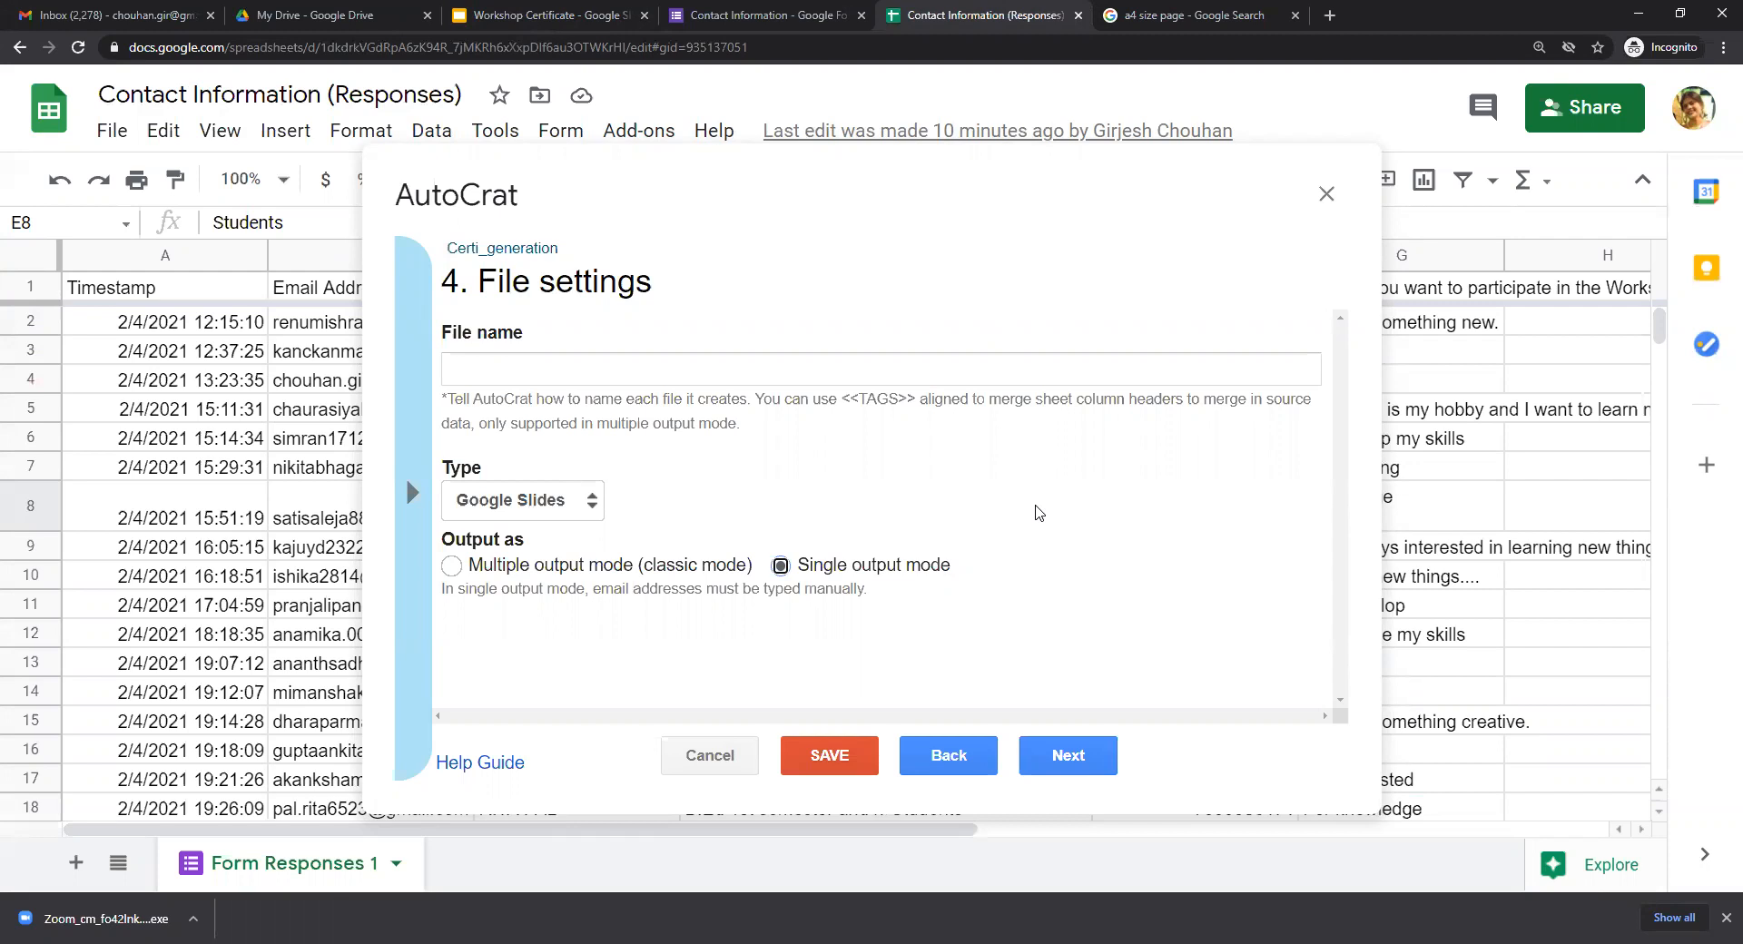
{"action": "left_click", "coordinate": [990, 367]}
{"action": "type", "text": "wor"}
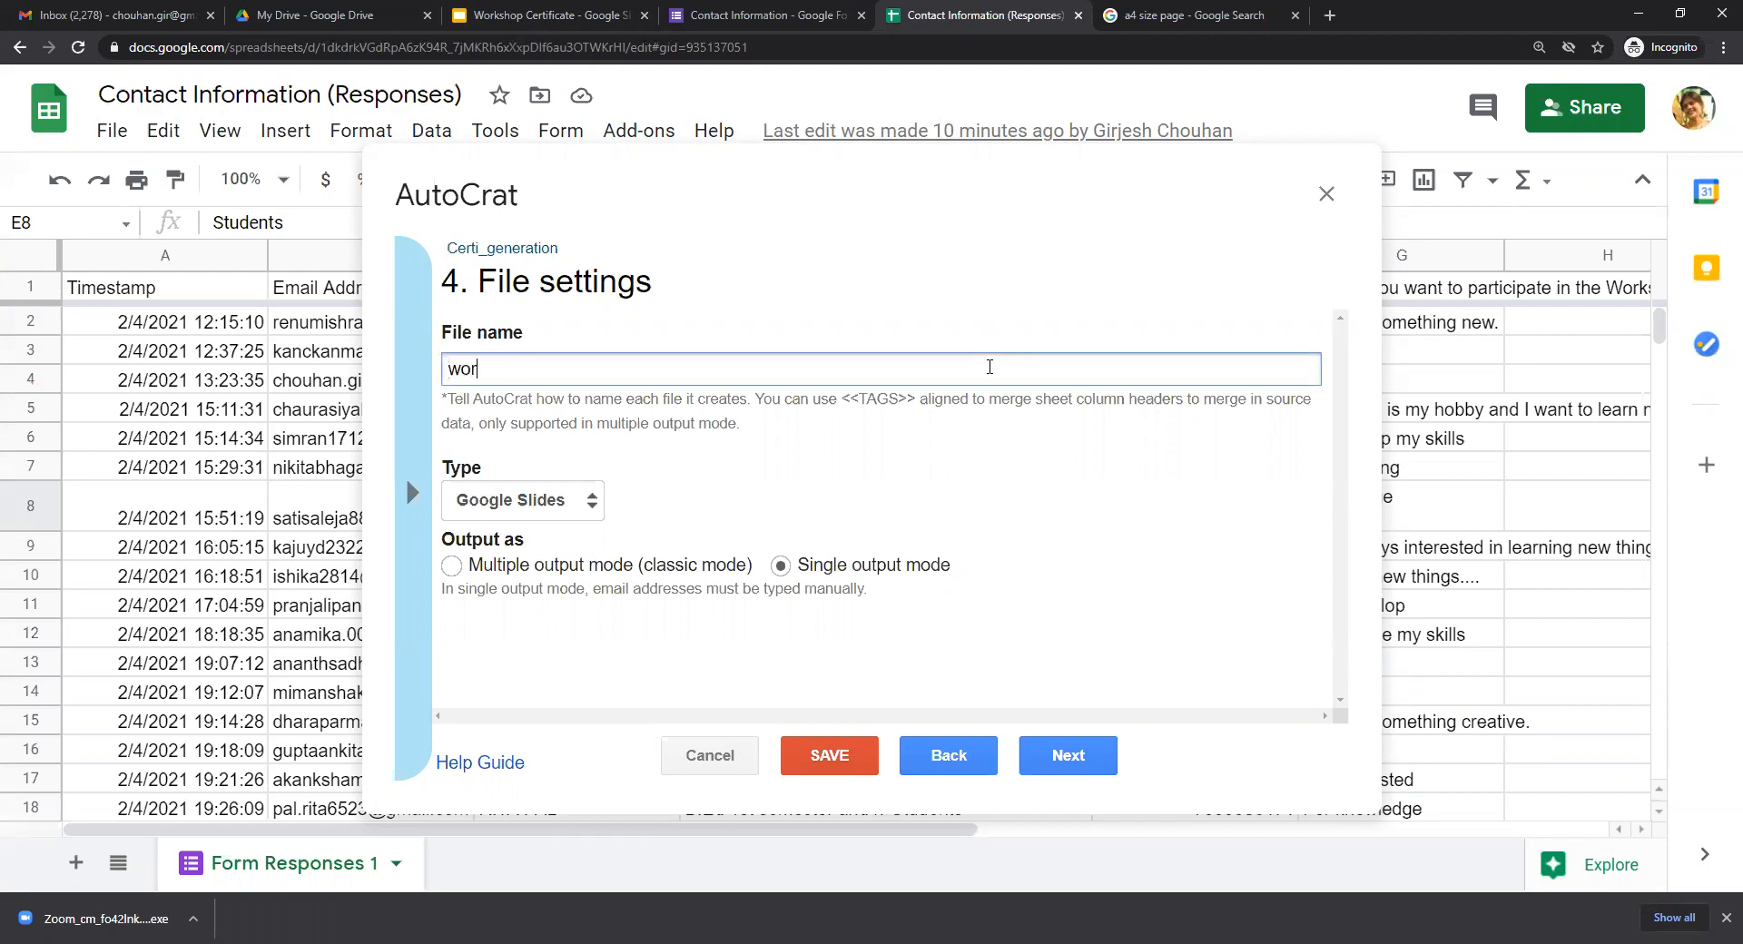
{"action": "type", "text": "kshop_certificates"}
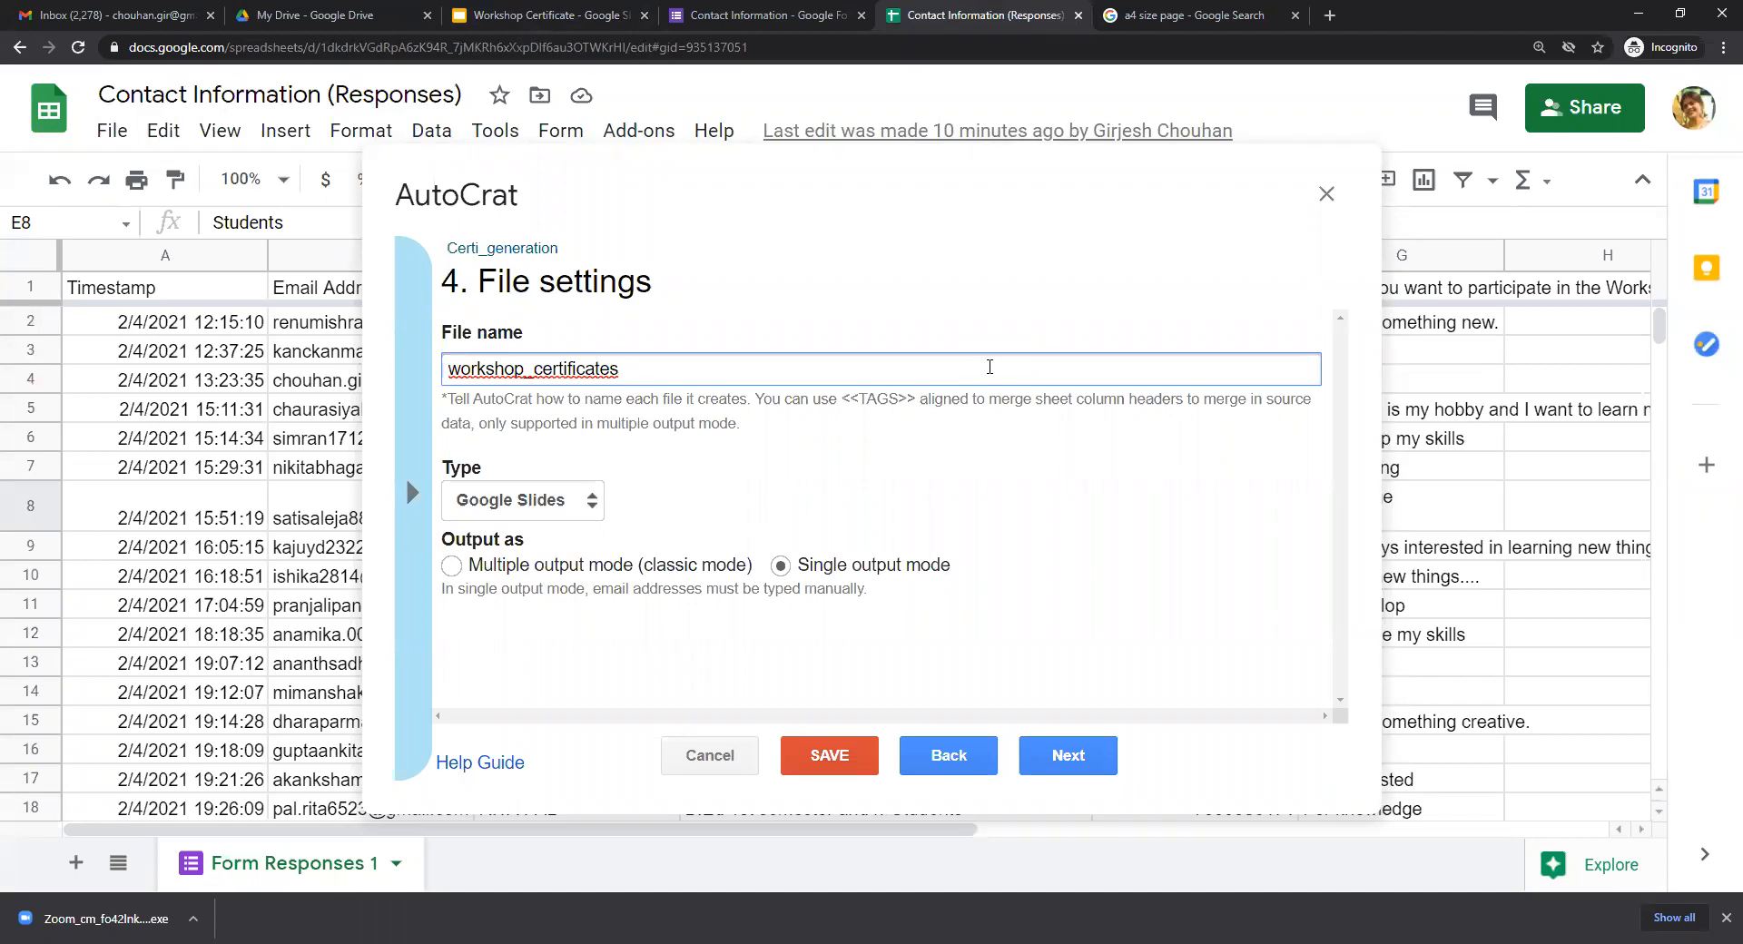
Switch the output to multiple output mode (classic mode) and remove "workshop" from the file name, leaving _certificates.
{"action": "left_click", "coordinate": [451, 566]}
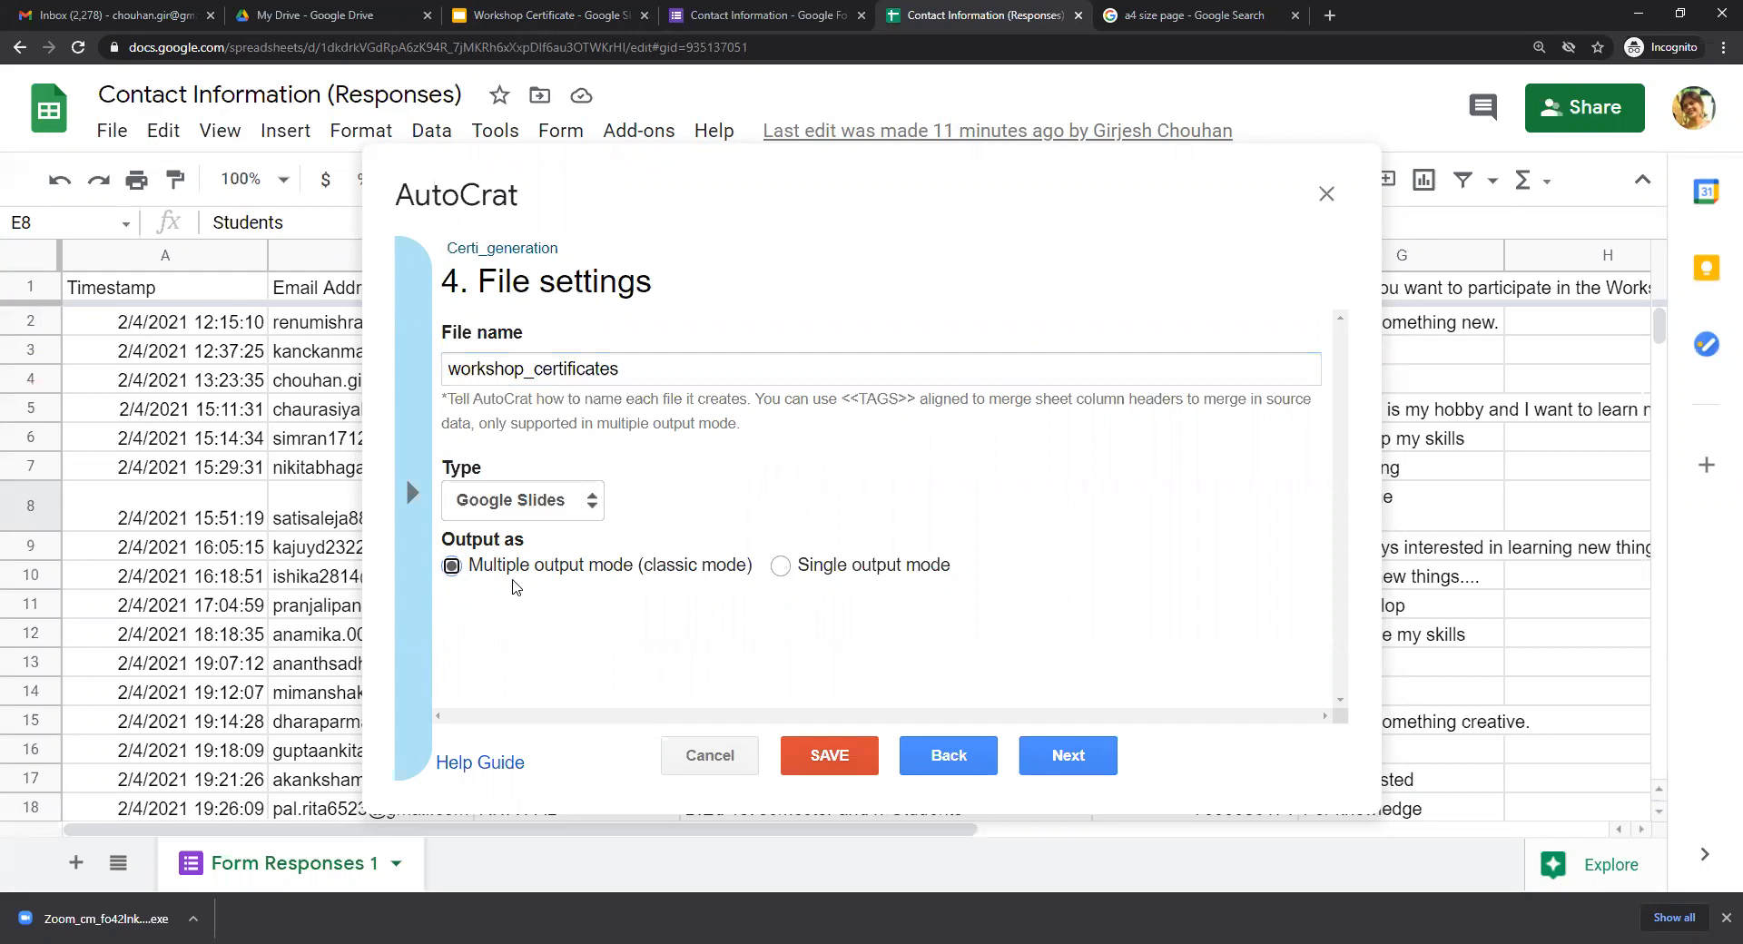
{"action": "double_click", "coordinate": [523, 373]}
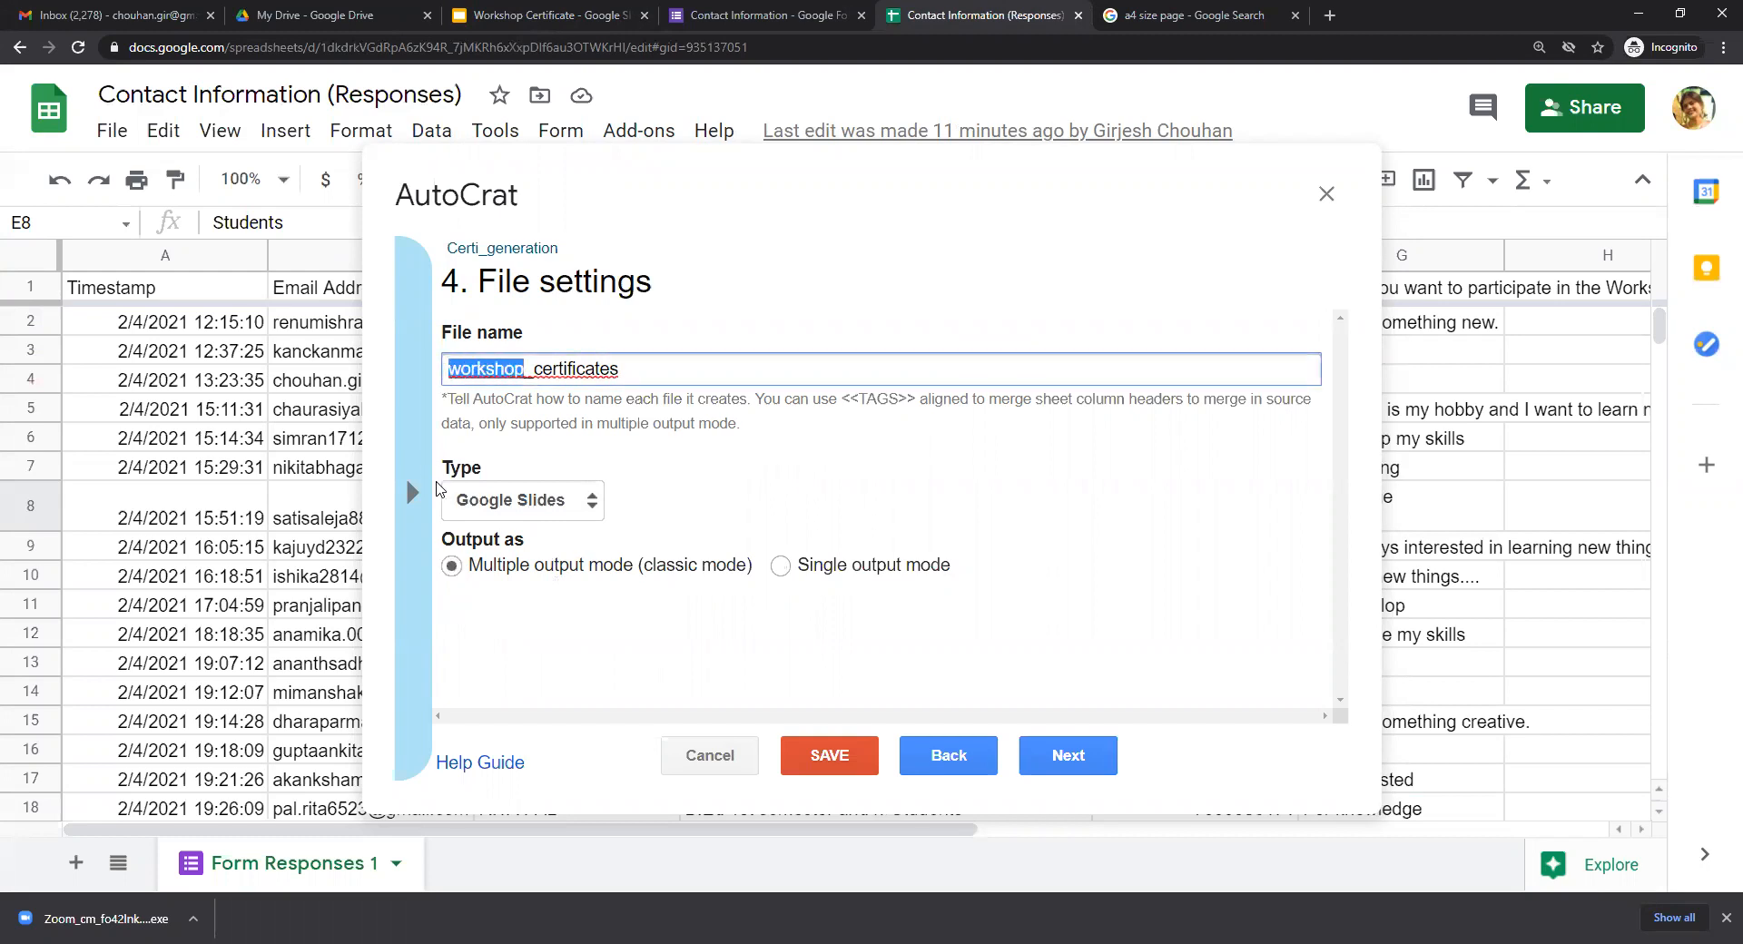
{"action": "key", "text": "BackSpace"}
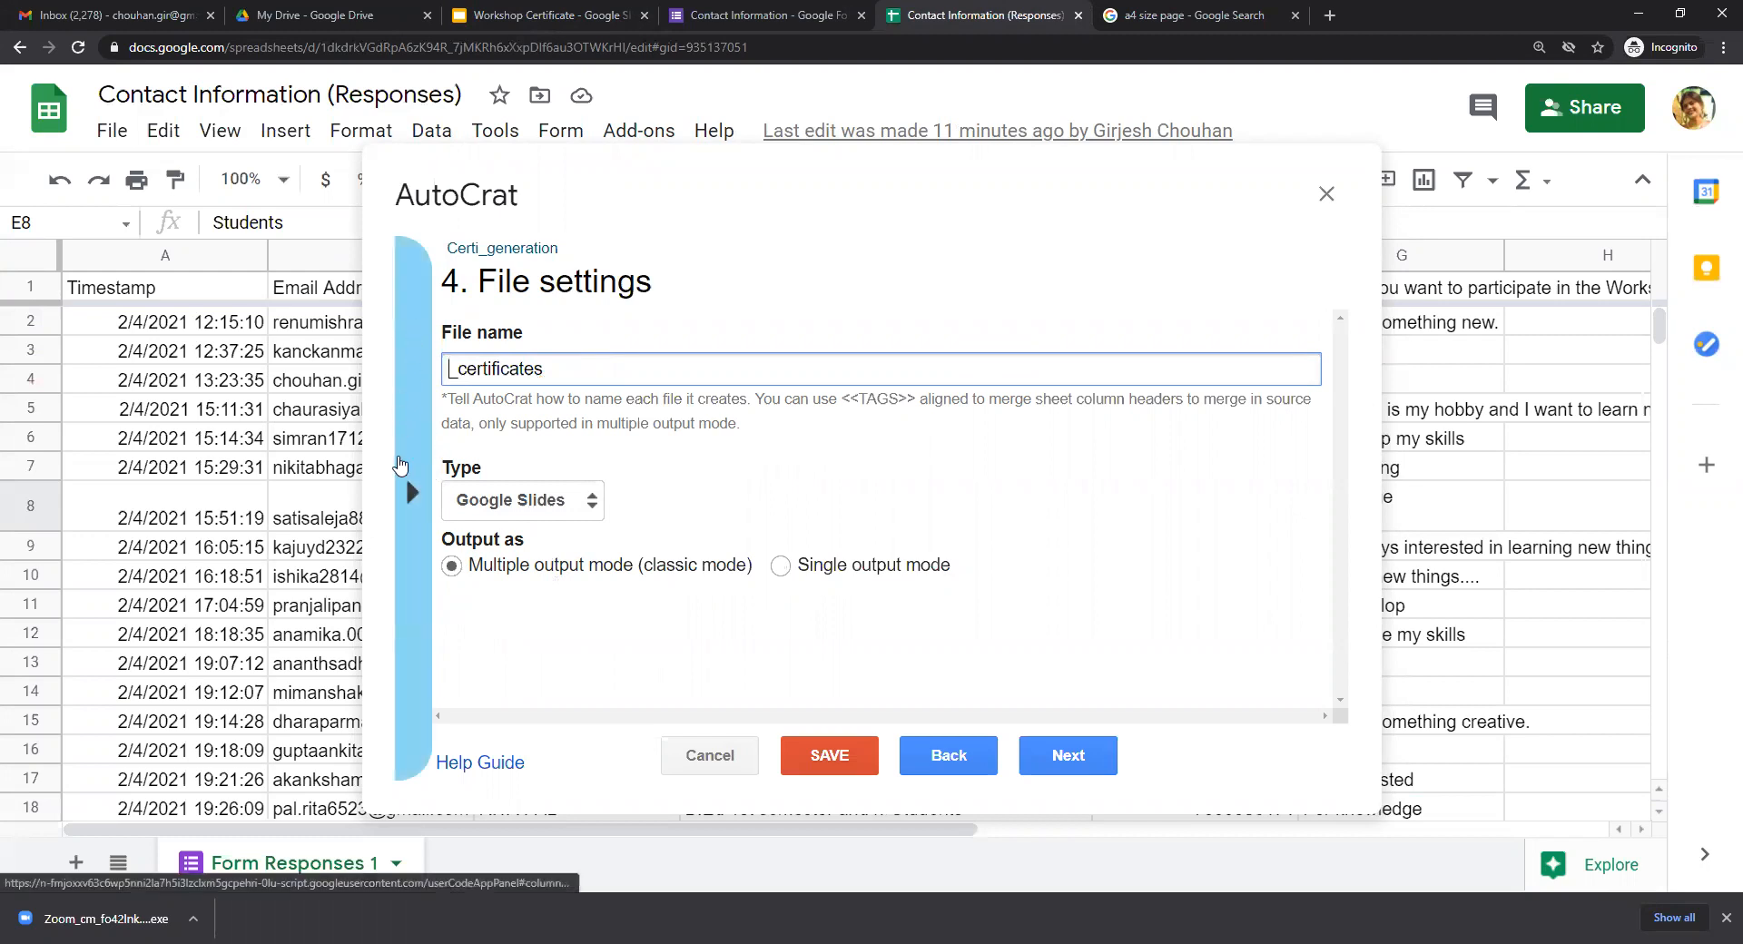
Try to copy the <<Participant Name>> tag from the merge tag list for use in the output file name.
{"action": "left_click", "coordinate": [412, 487]}
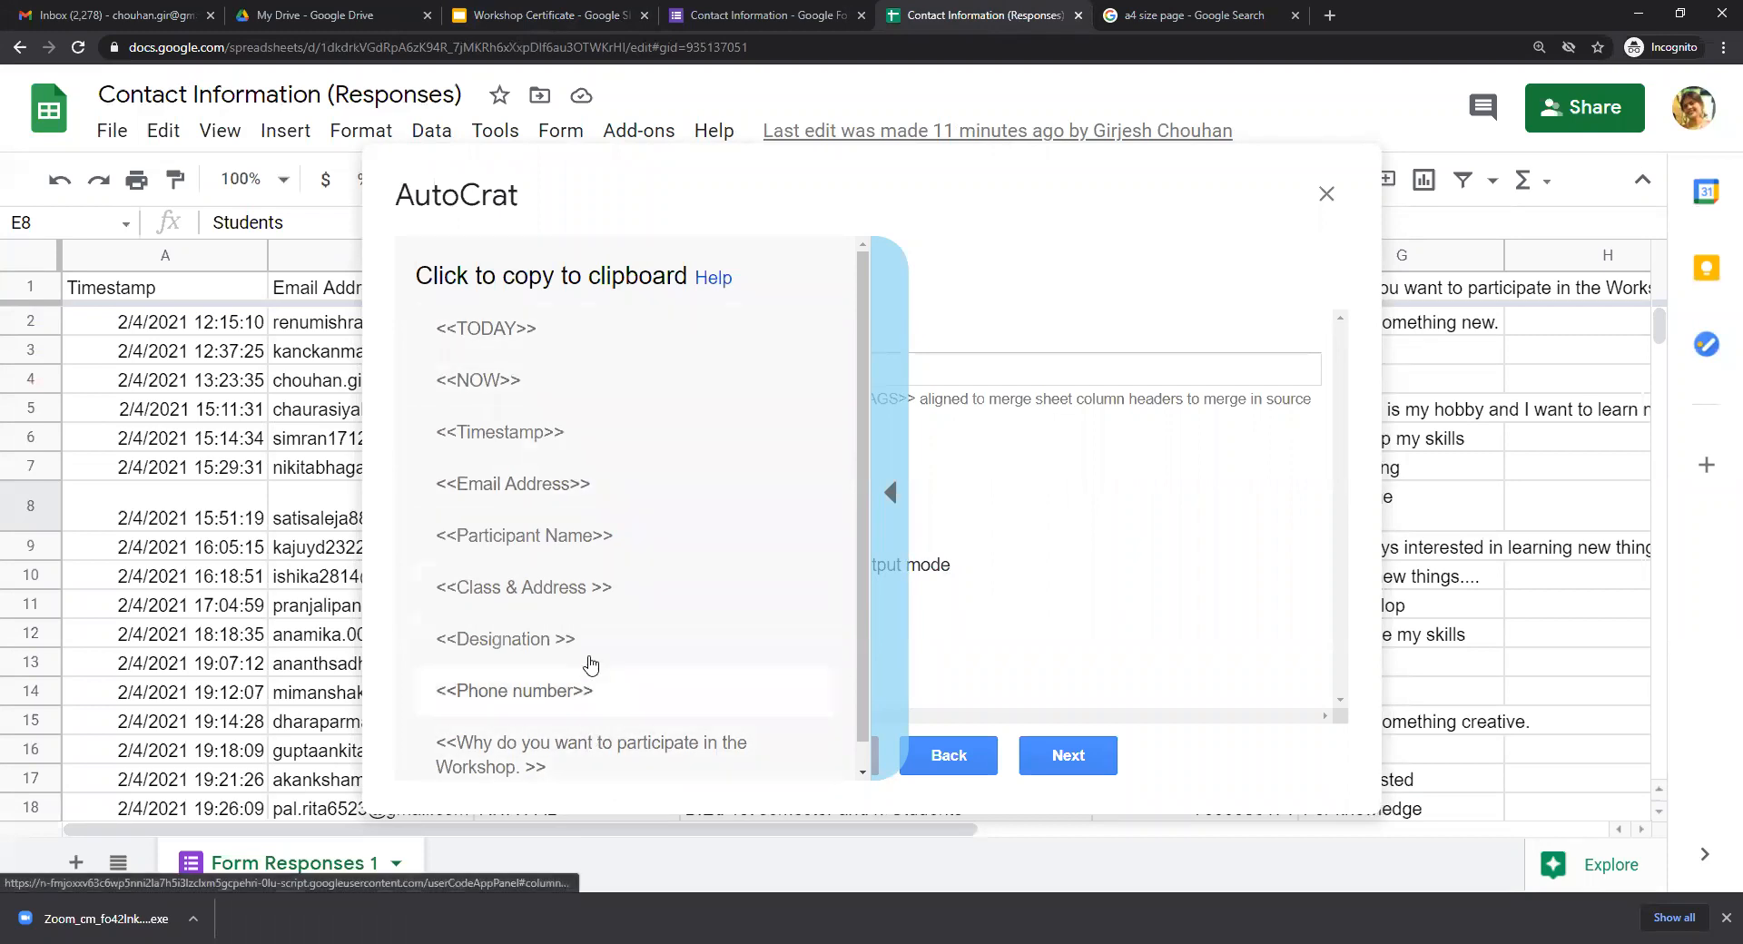
{"action": "left_click", "coordinate": [564, 536]}
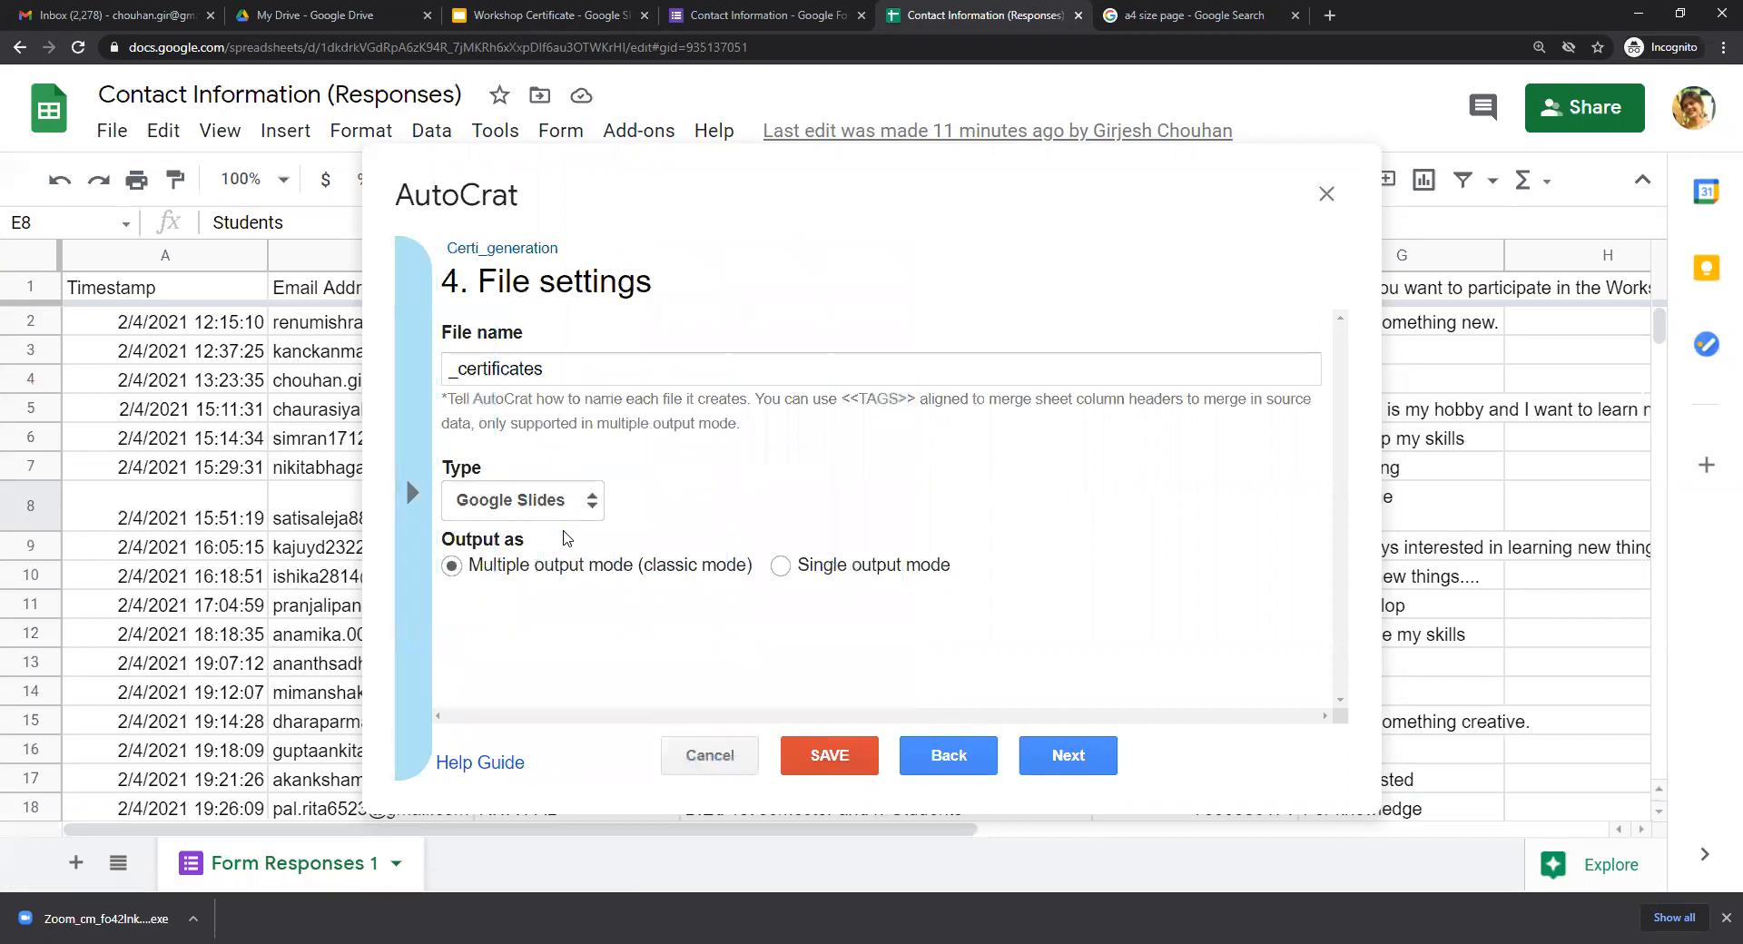
{"action": "left_click", "coordinate": [450, 372]}
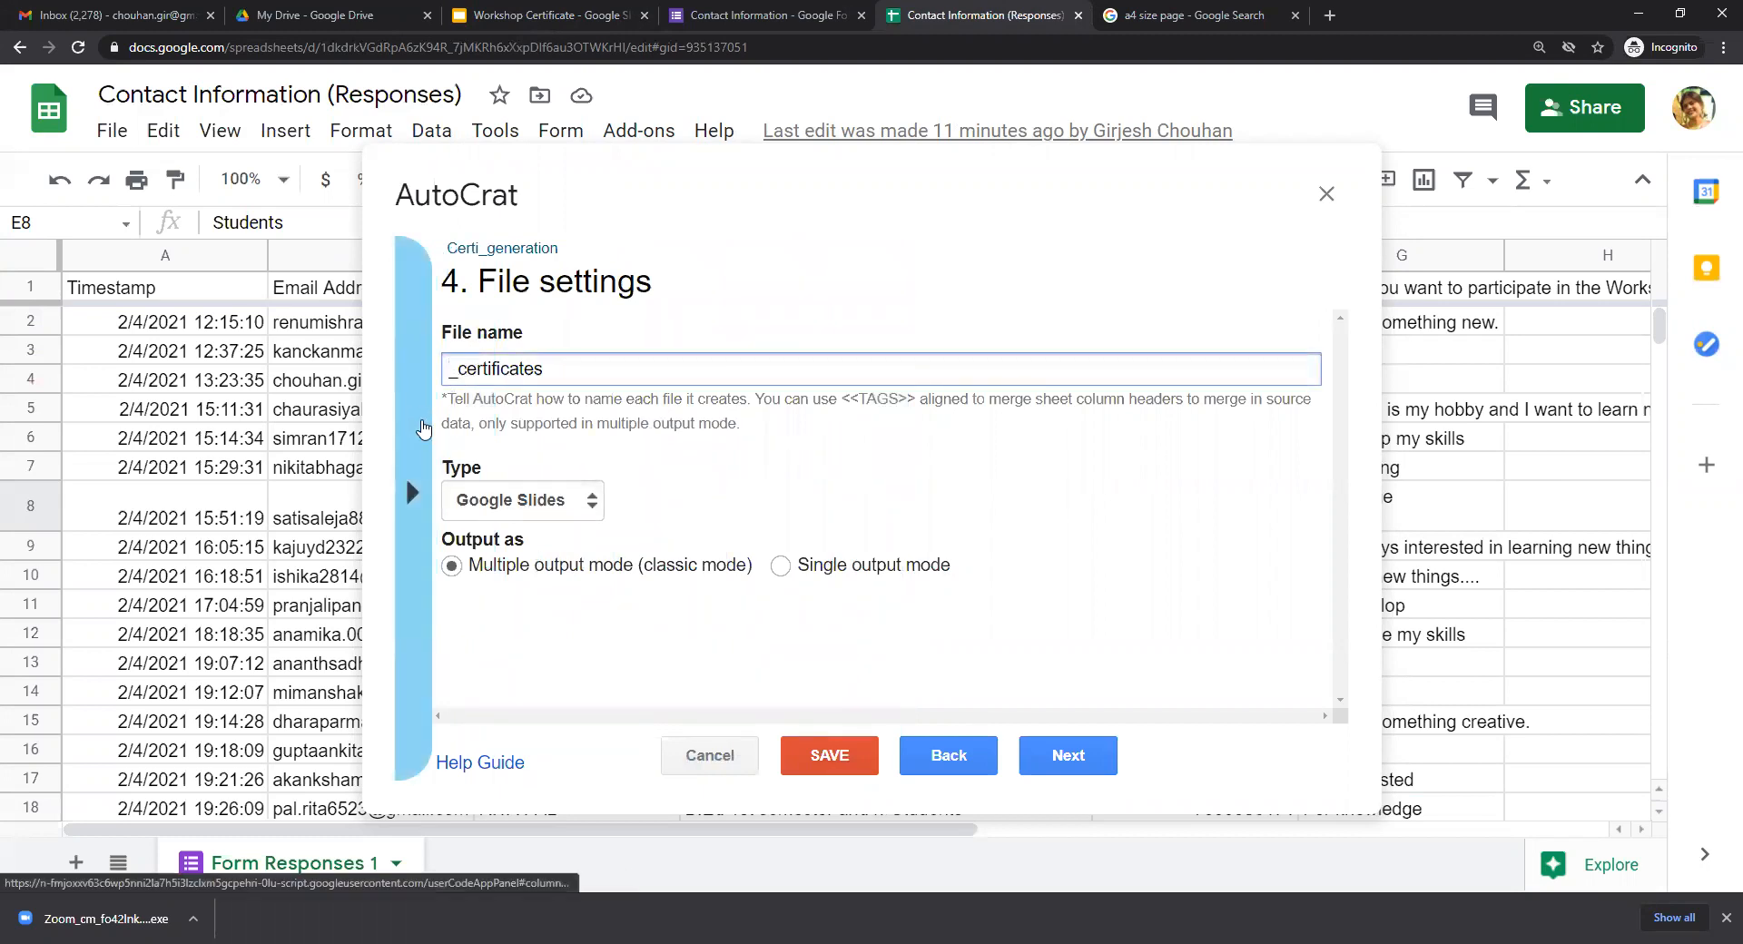
{"action": "left_click", "coordinate": [422, 474]}
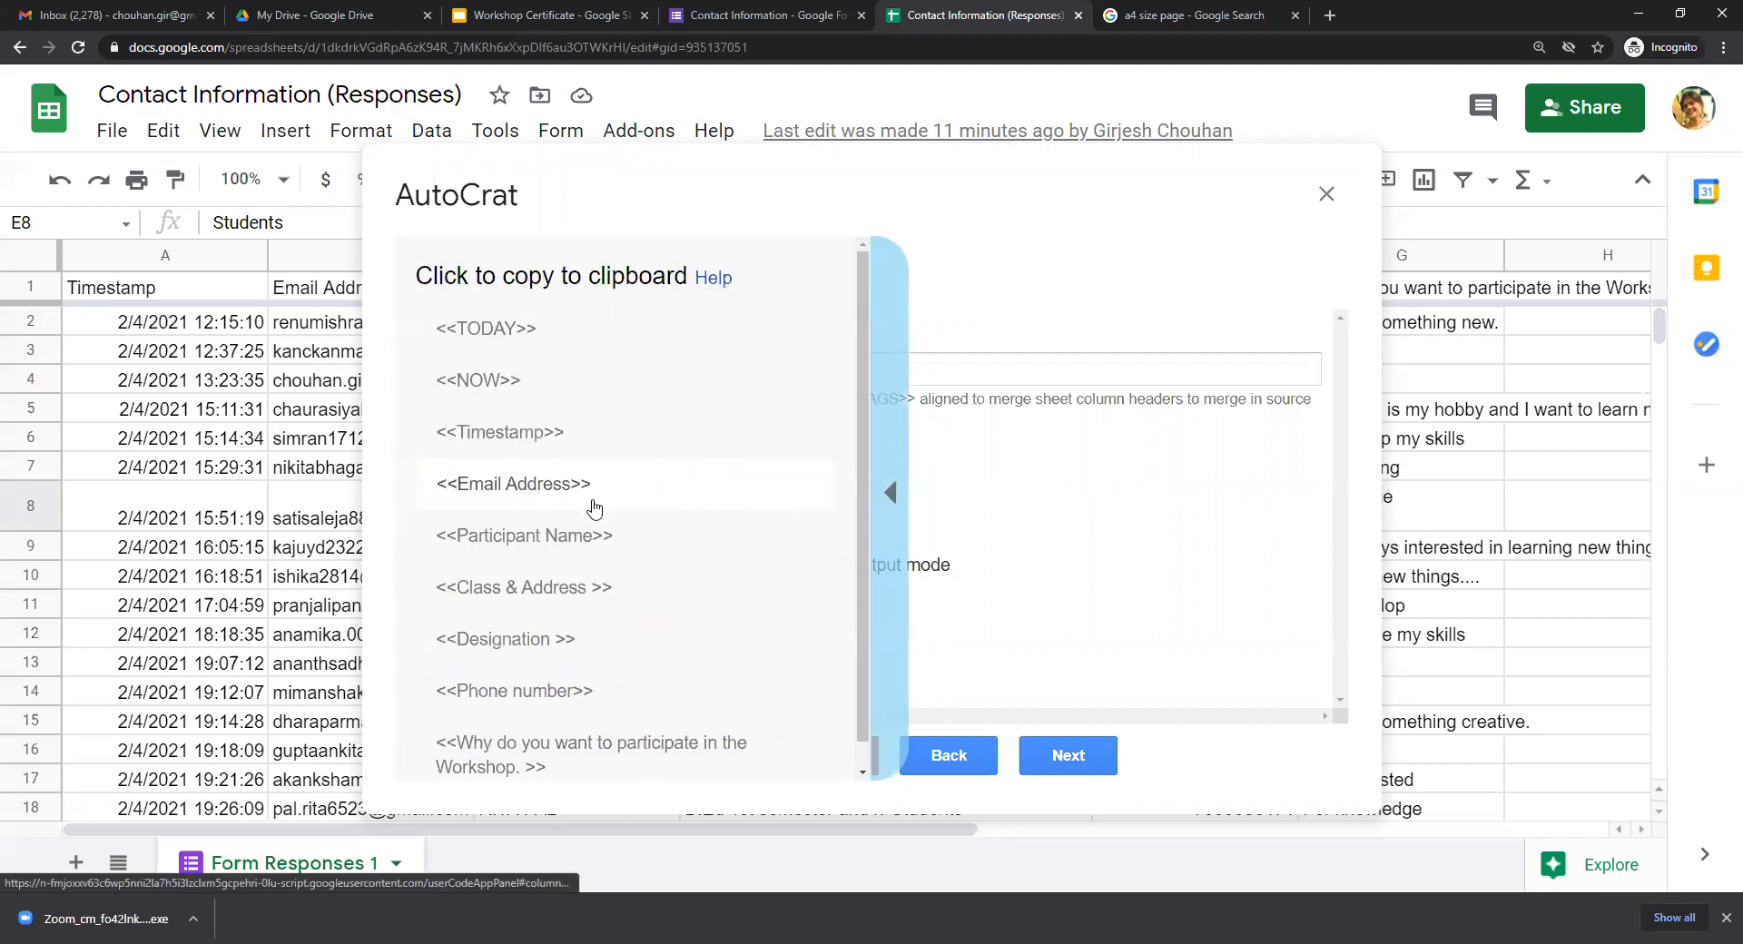
{"action": "right_click", "coordinate": [595, 543]}
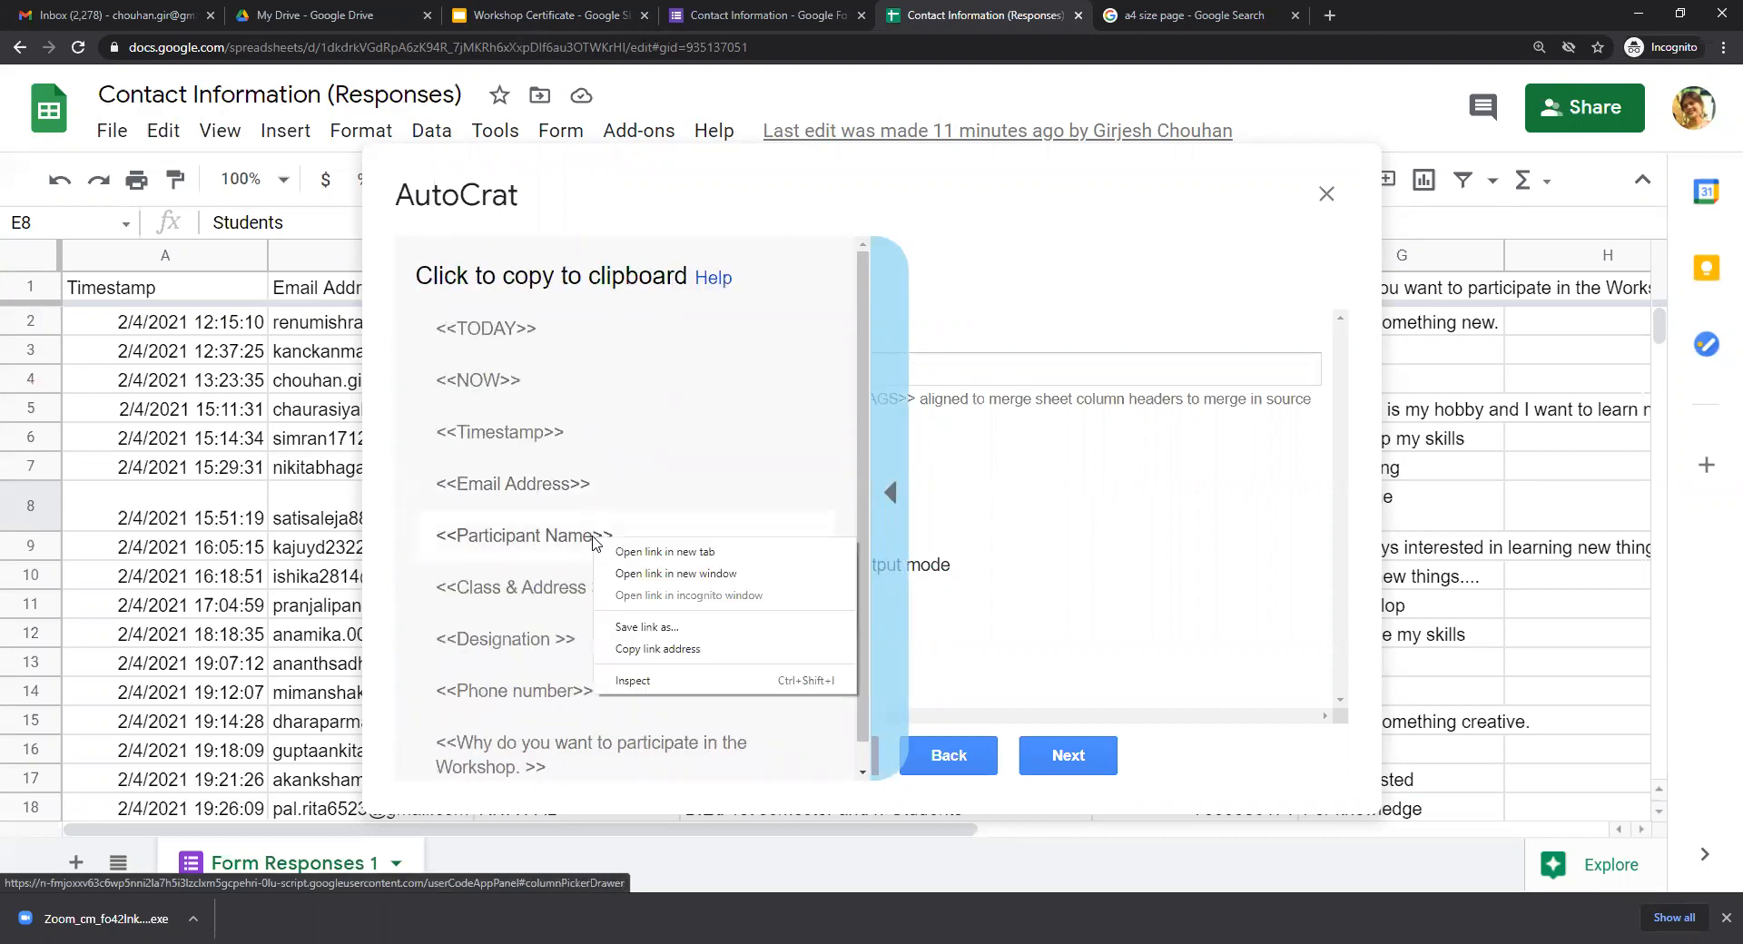
{"action": "left_click", "coordinate": [533, 542]}
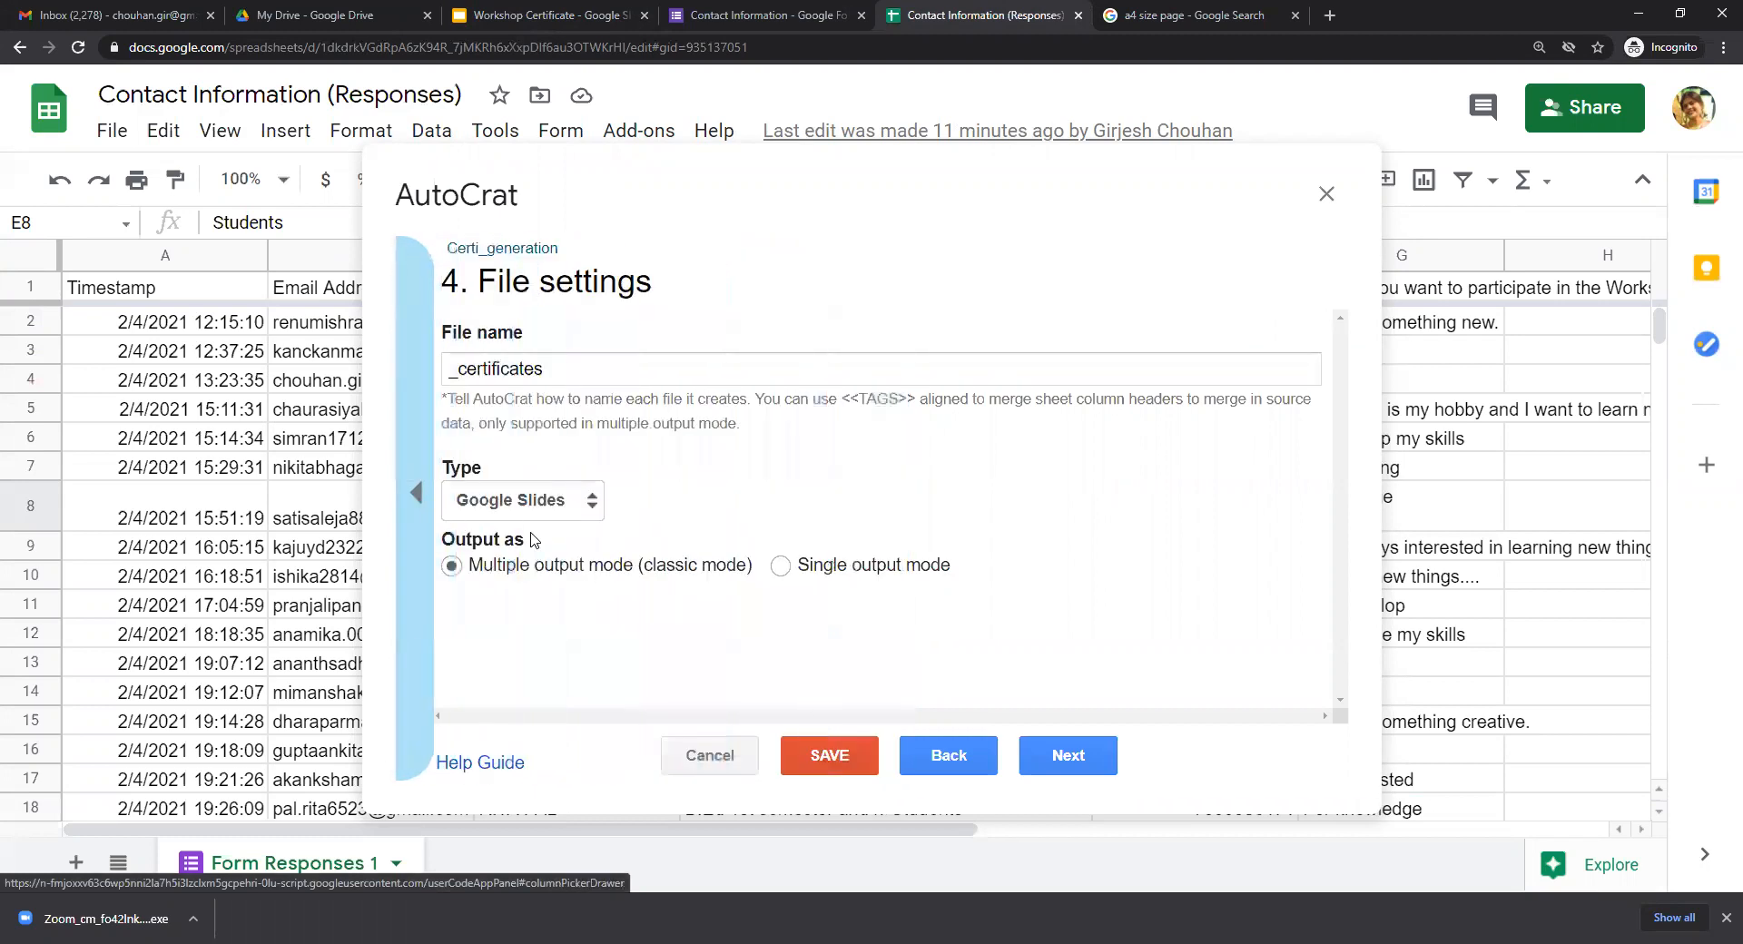
{"action": "left_click", "coordinate": [453, 373]}
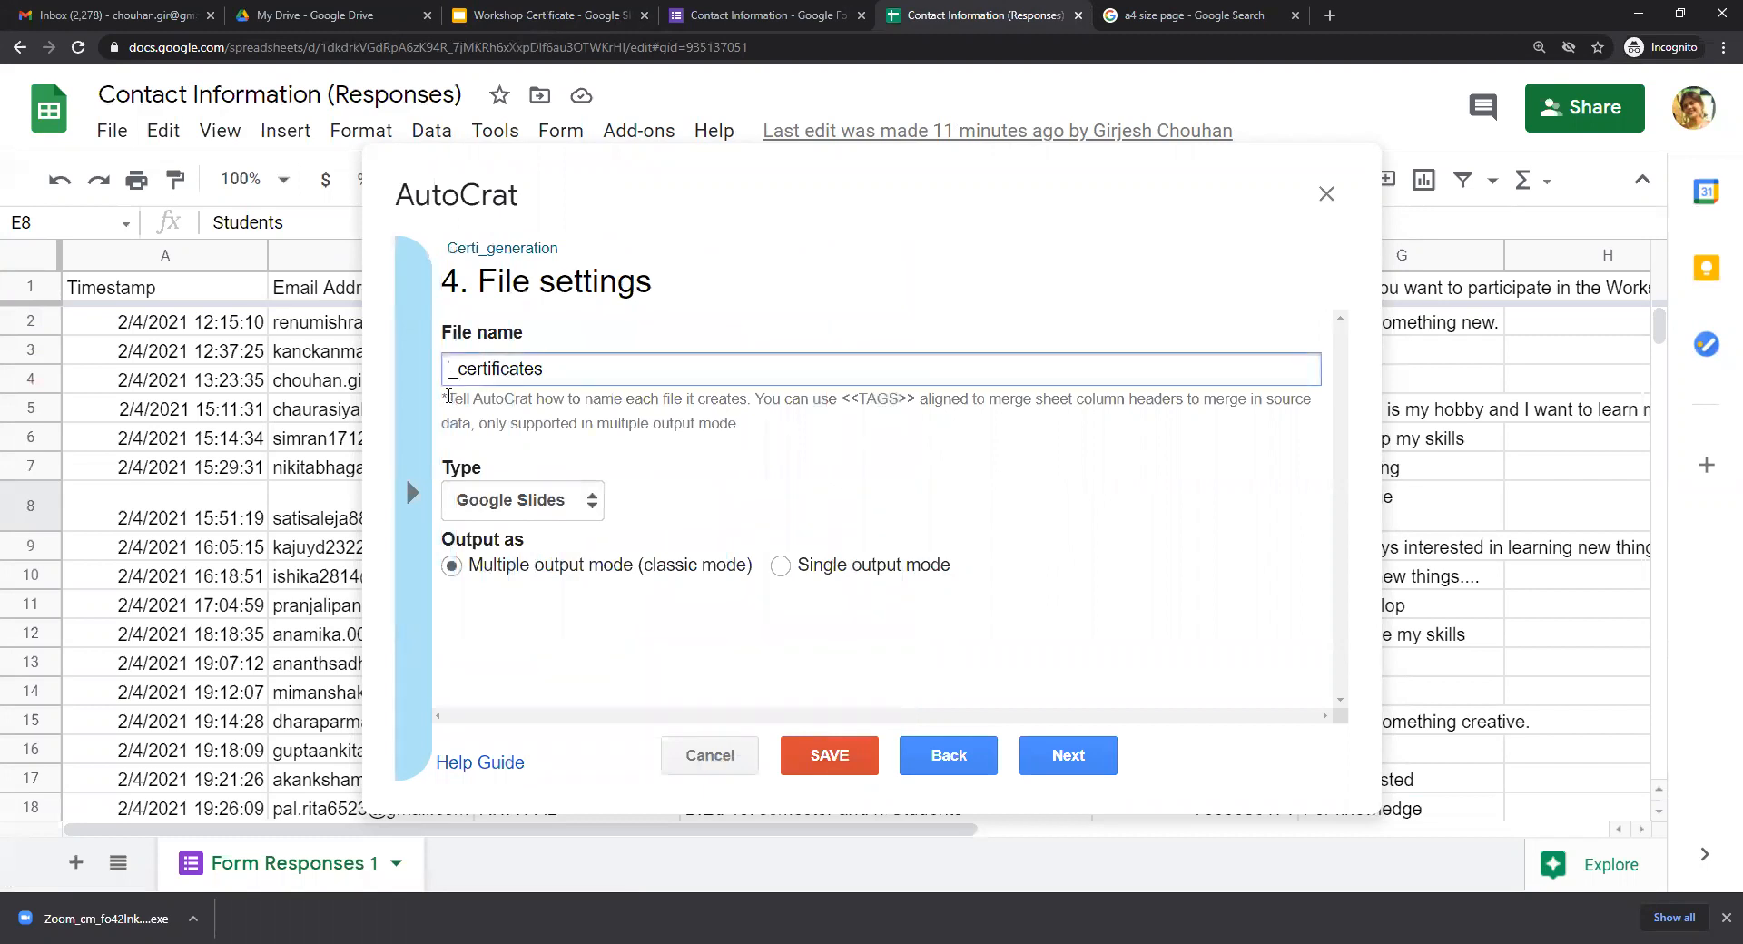
Copy the <<Participant Name>> tag text from the merge tag list to the clipboard.
{"action": "left_click", "coordinate": [410, 499]}
{"action": "left_click", "coordinate": [506, 539]}
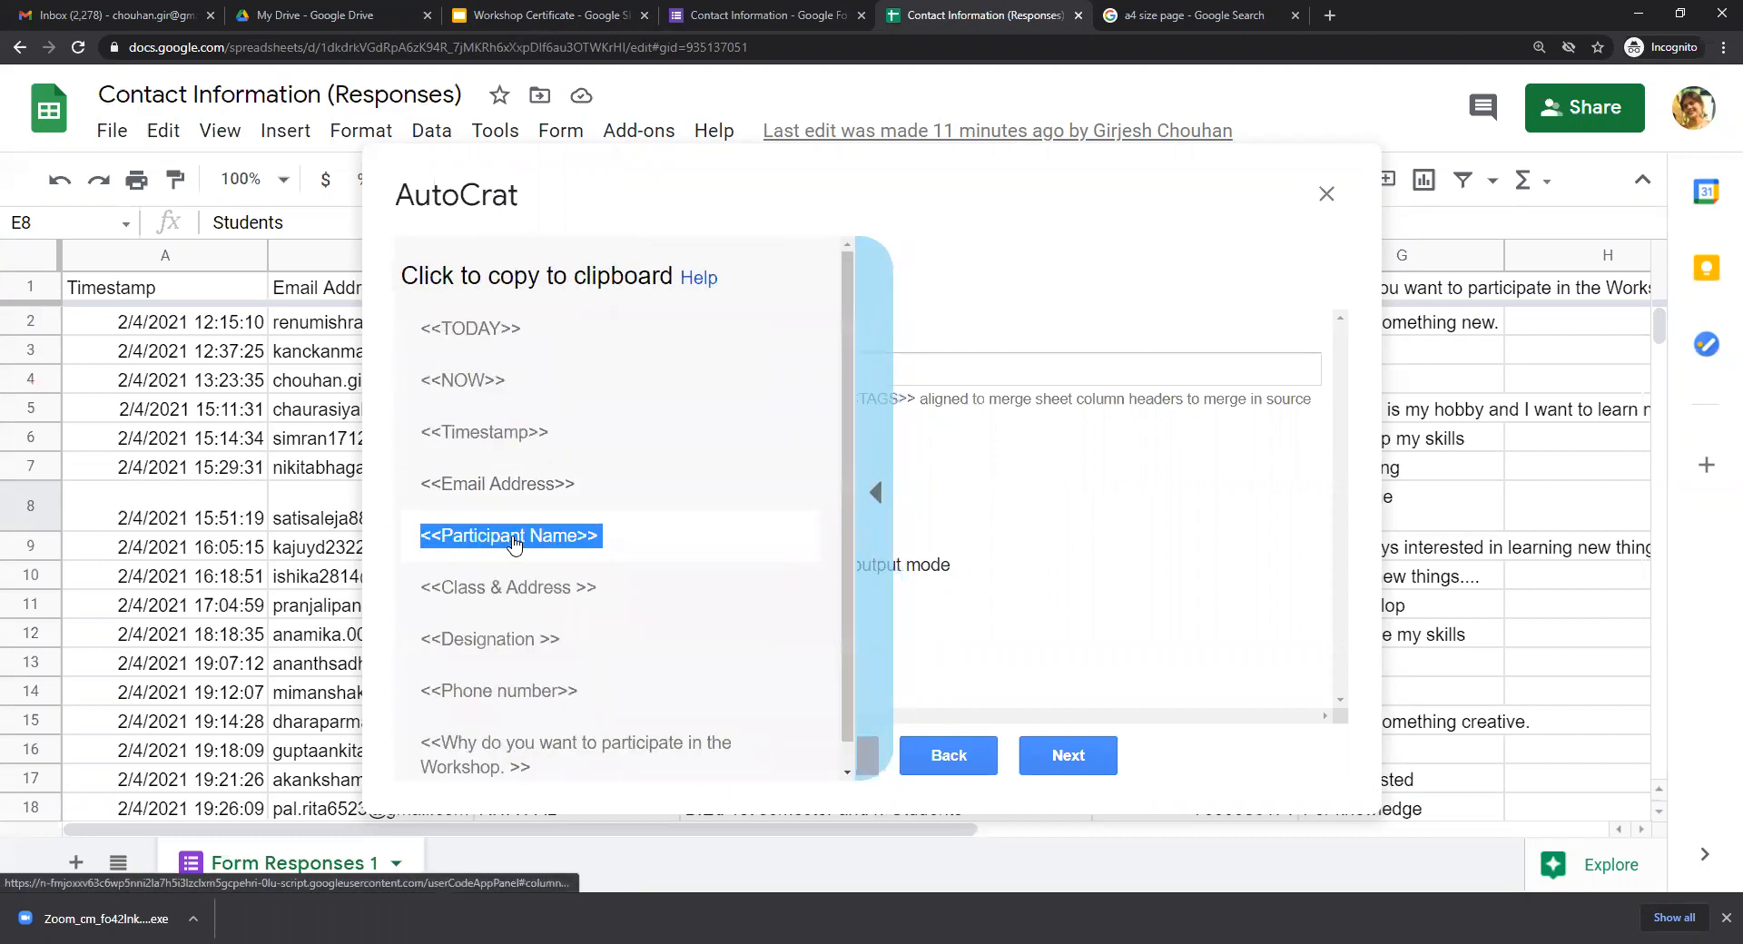
{"action": "left_click", "coordinate": [411, 493]}
{"action": "left_click", "coordinate": [544, 536]}
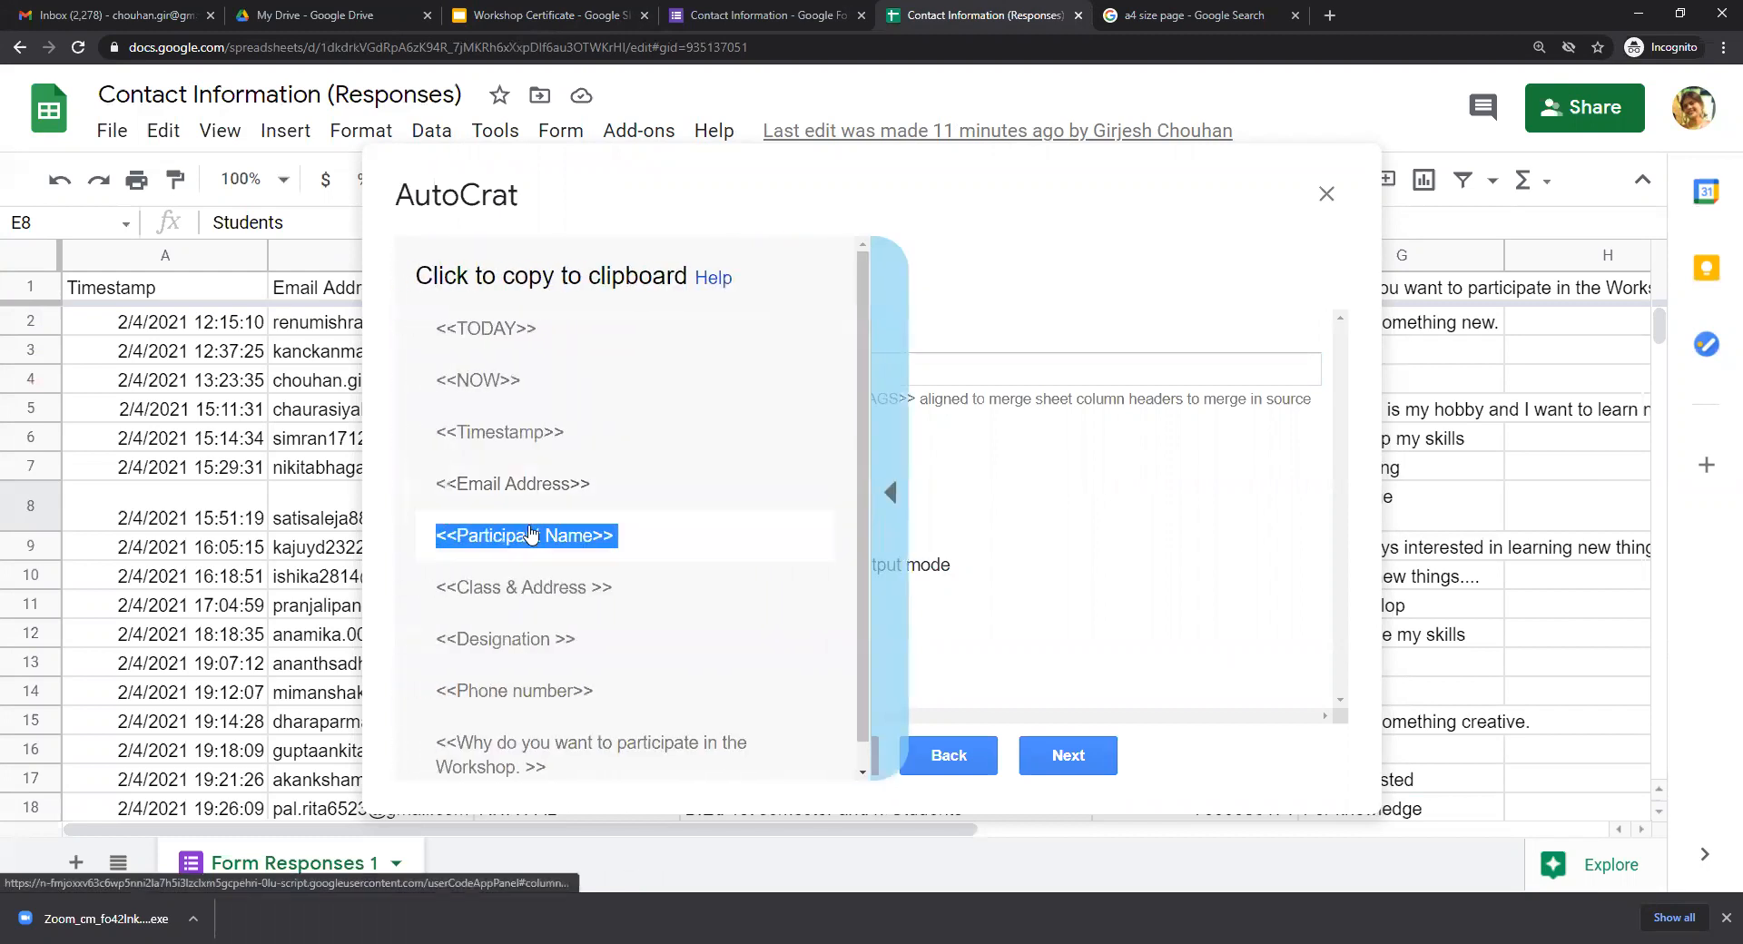
{"action": "right_click", "coordinate": [534, 536]}
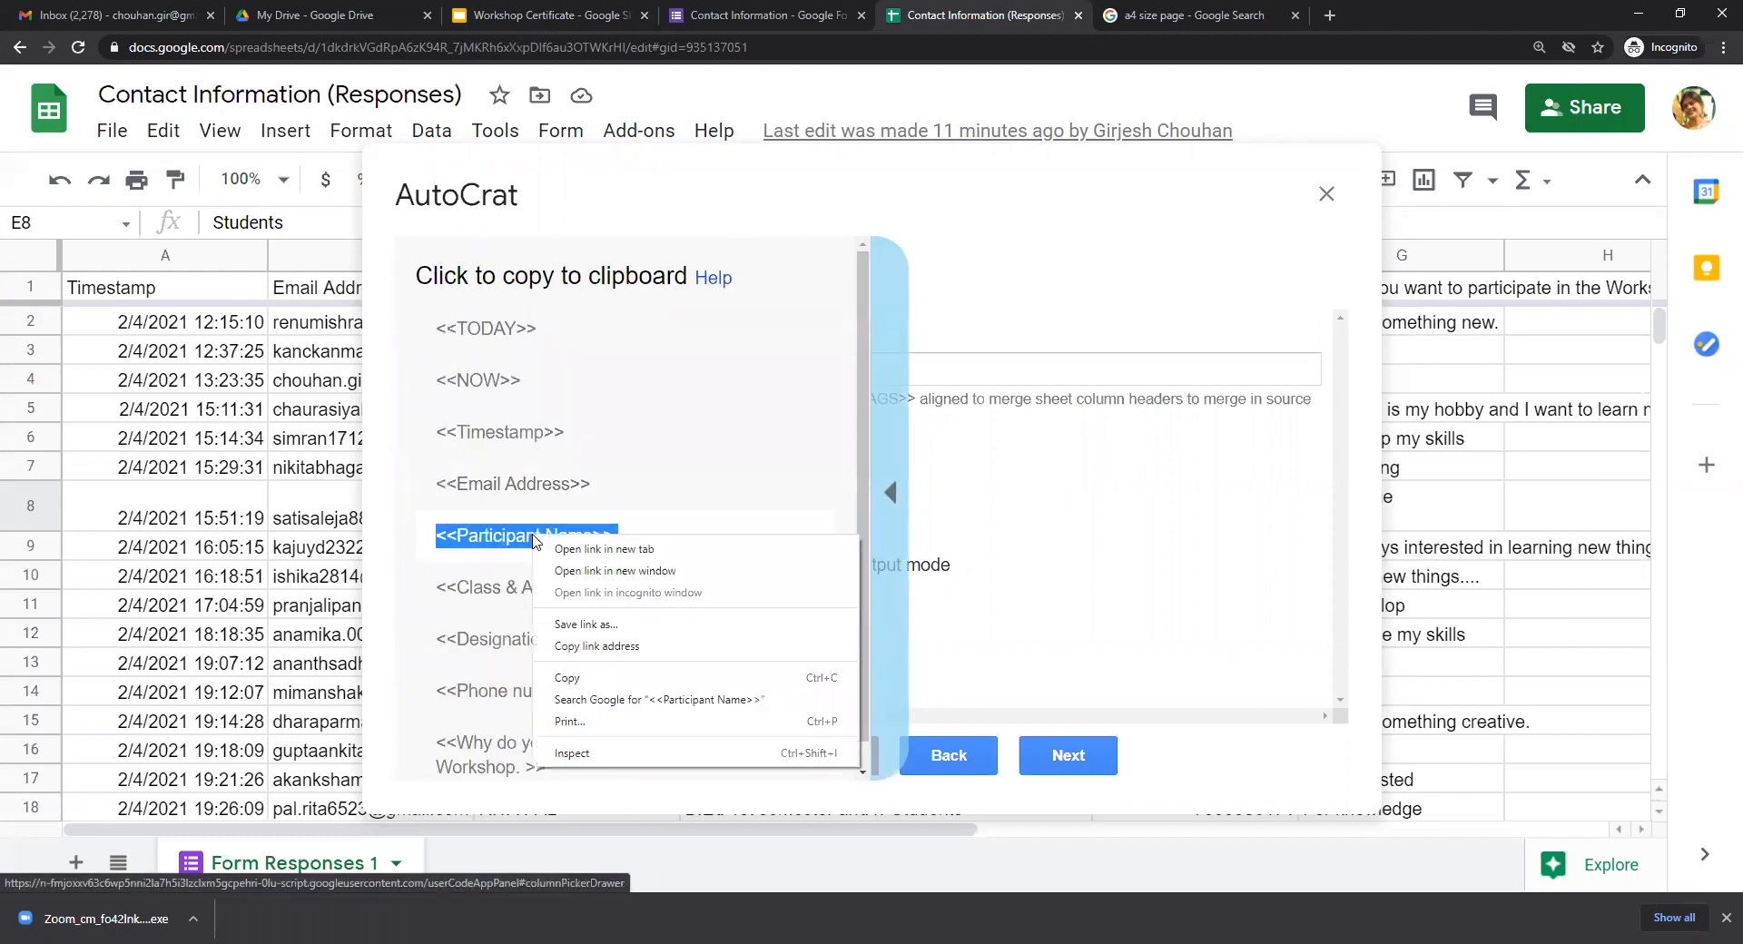
{"action": "left_click", "coordinate": [585, 679]}
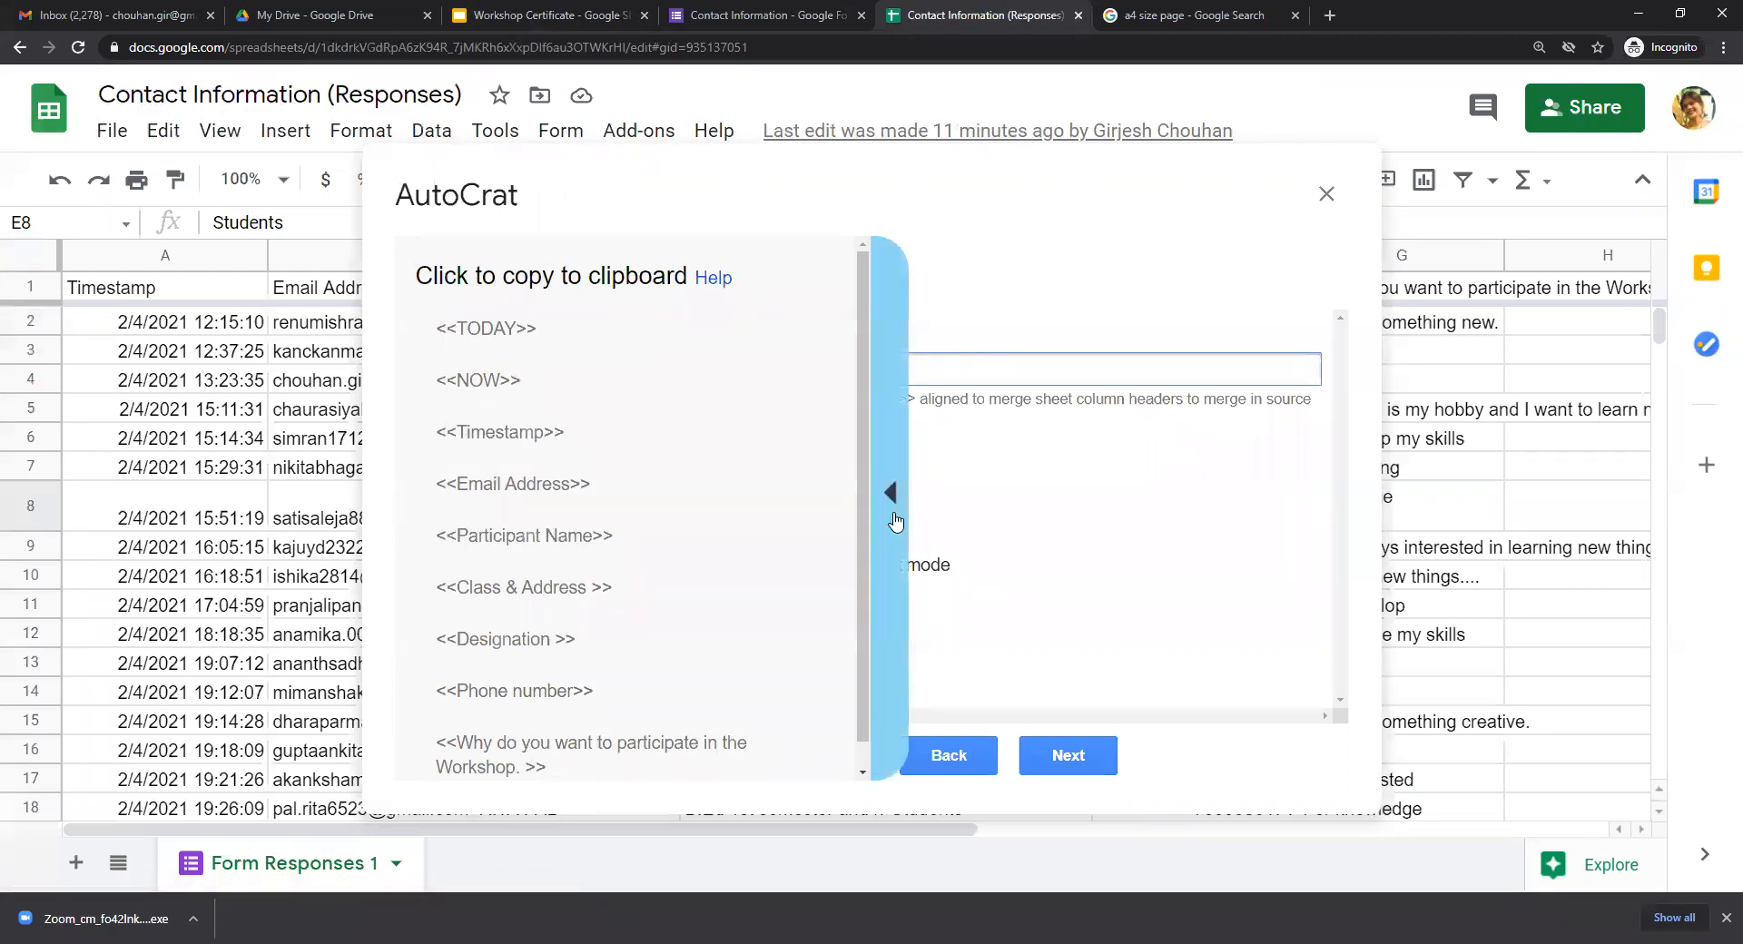
Paste the tag into the file name, make it <<Participant Name>>_certificate, and proceed to the destination folder settings.
{"action": "left_click", "coordinate": [889, 492]}
{"action": "left_click", "coordinate": [447, 368]}
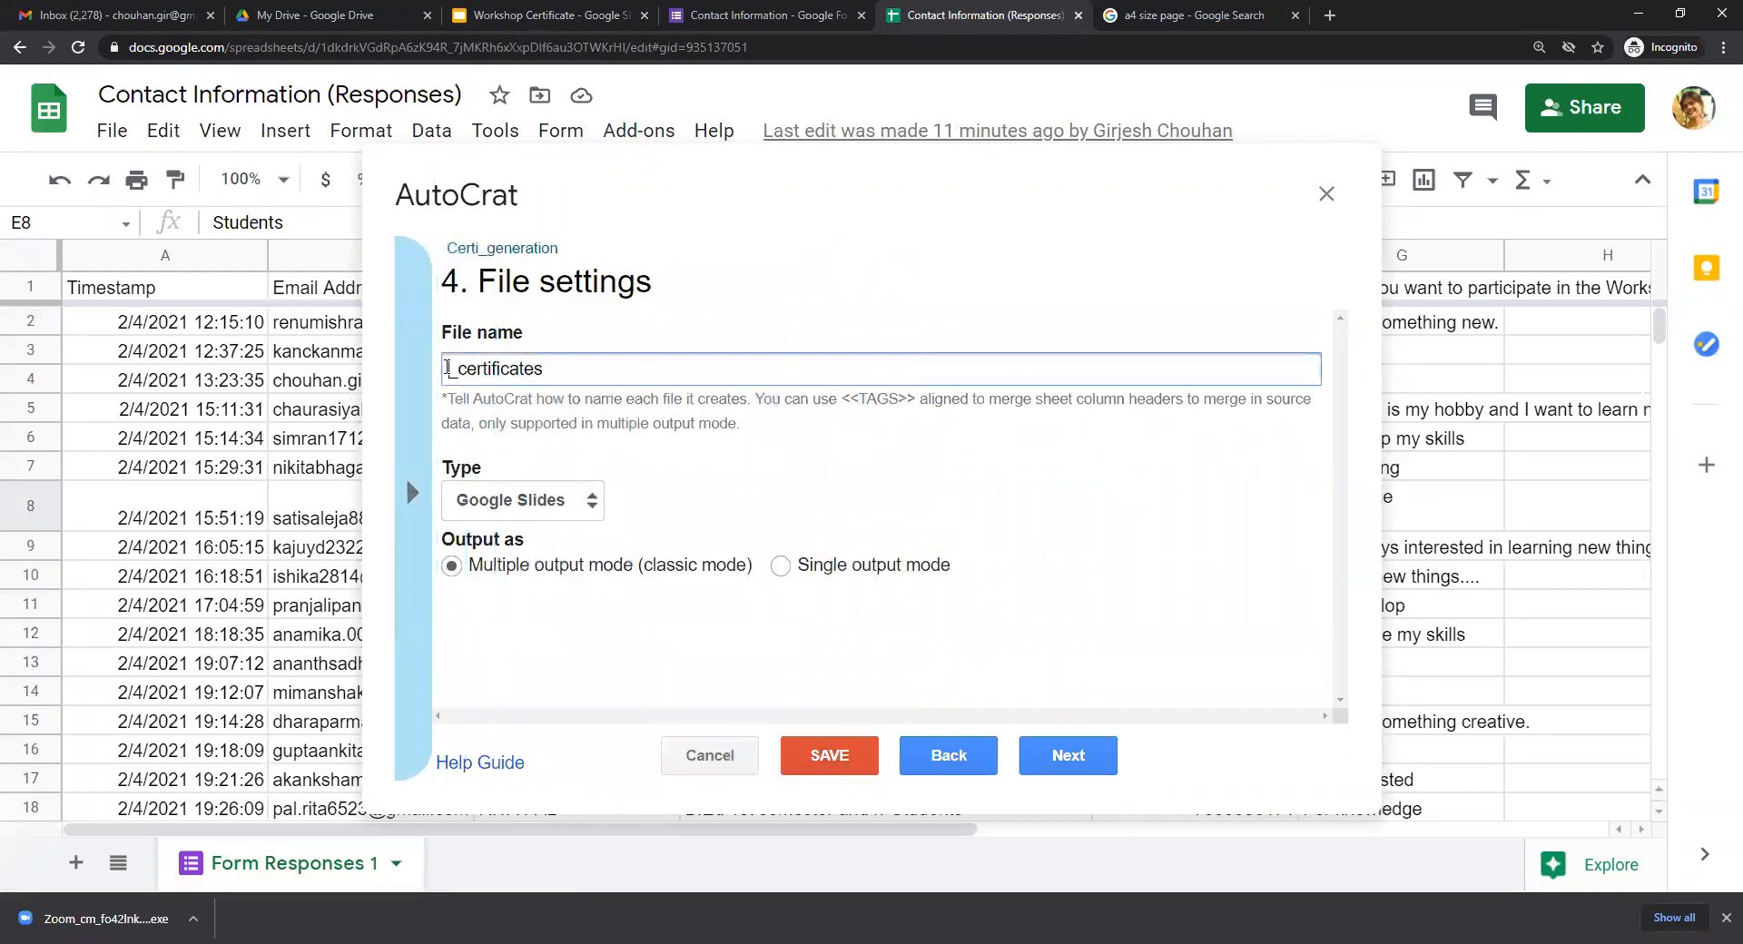
{"action": "key", "text": "ctrl+v"}
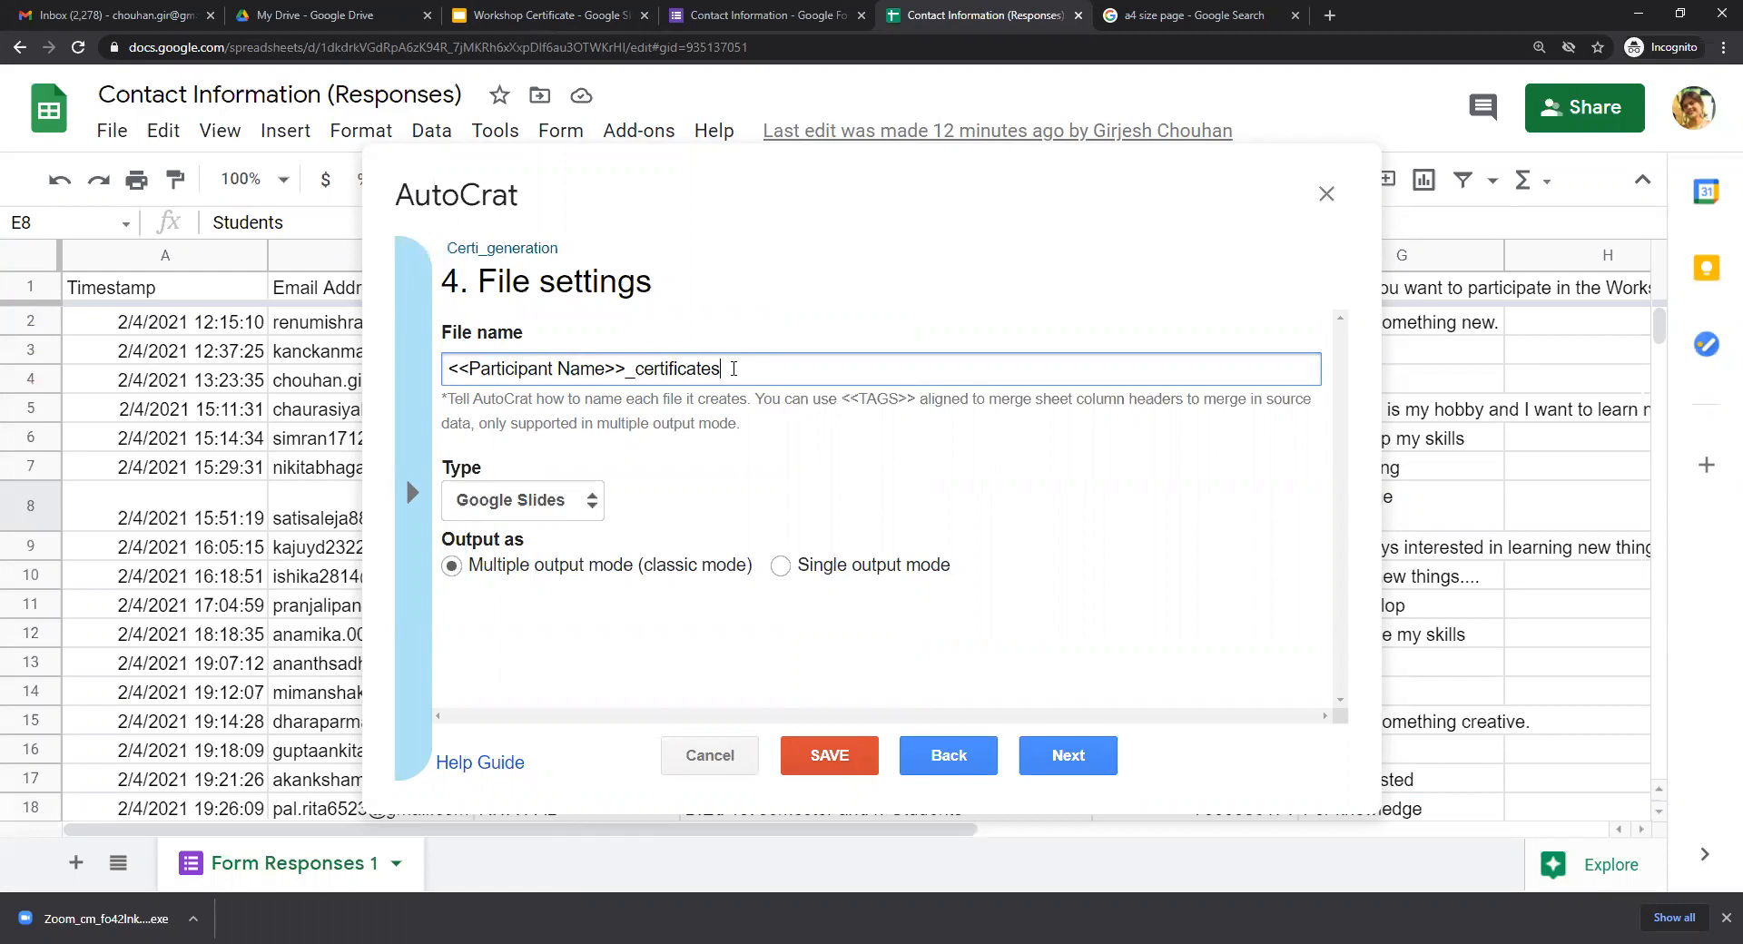
{"action": "key", "text": "BackSpace"}
{"action": "left_click", "coordinate": [1058, 749]}
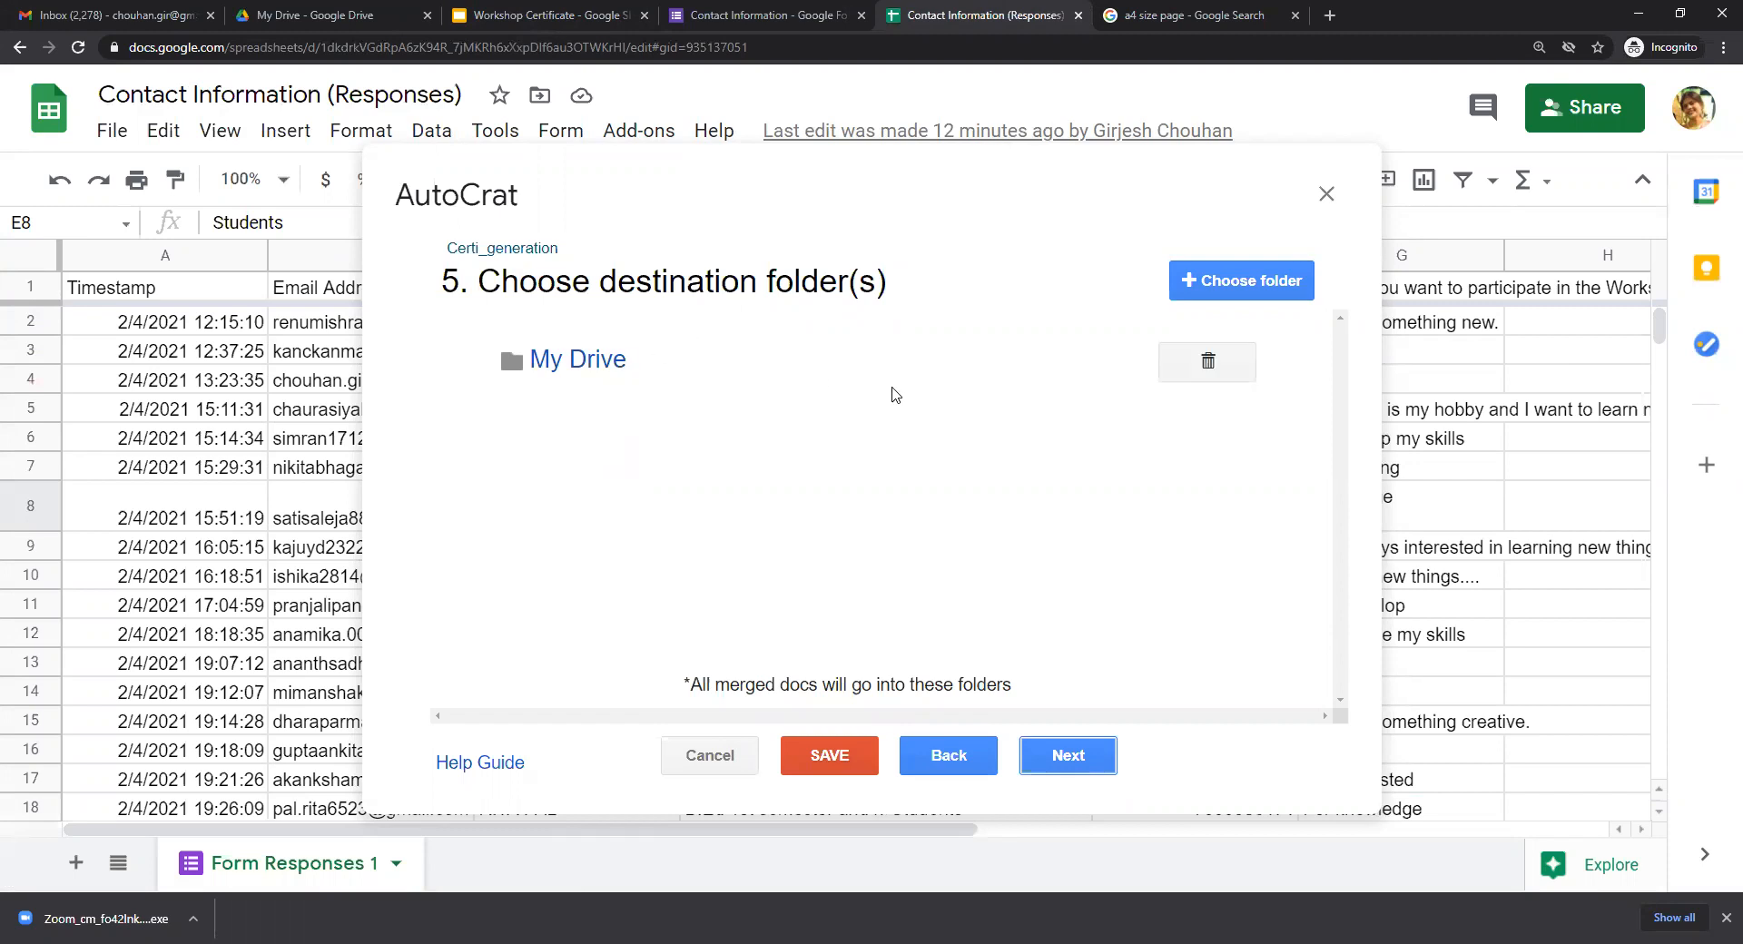
{"action": "left_click", "coordinate": [1259, 288]}
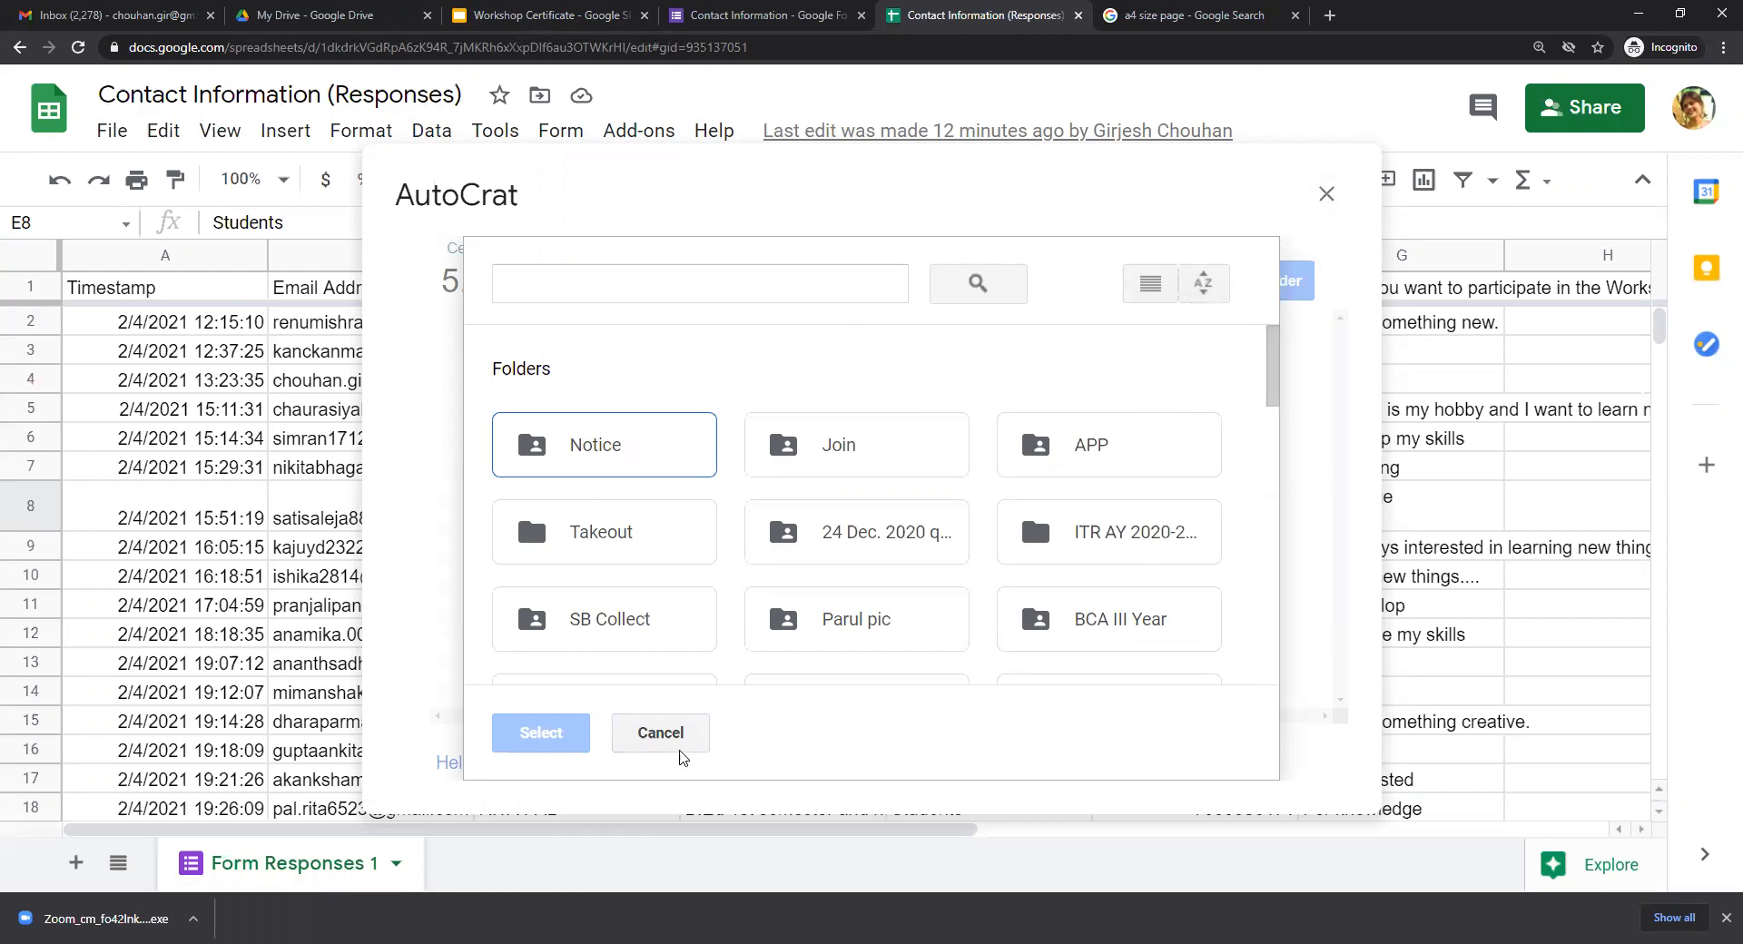
{"action": "left_click", "coordinate": [679, 750]}
{"action": "left_click", "coordinate": [585, 367]}
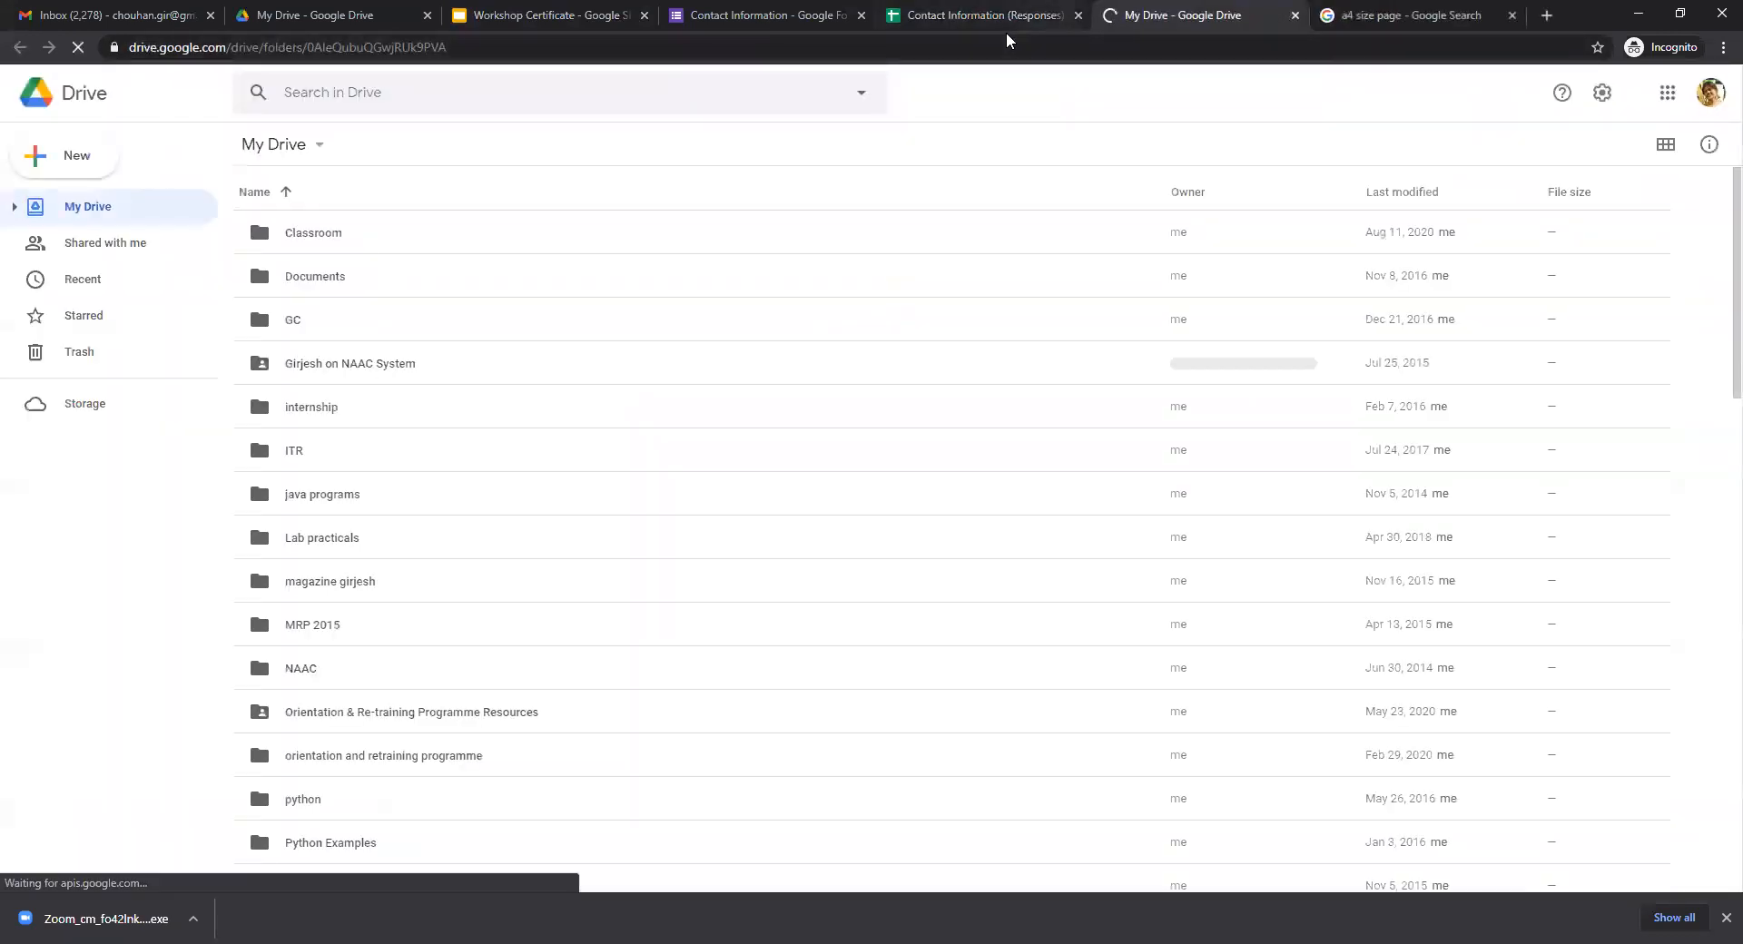
{"action": "left_click", "coordinate": [1006, 27]}
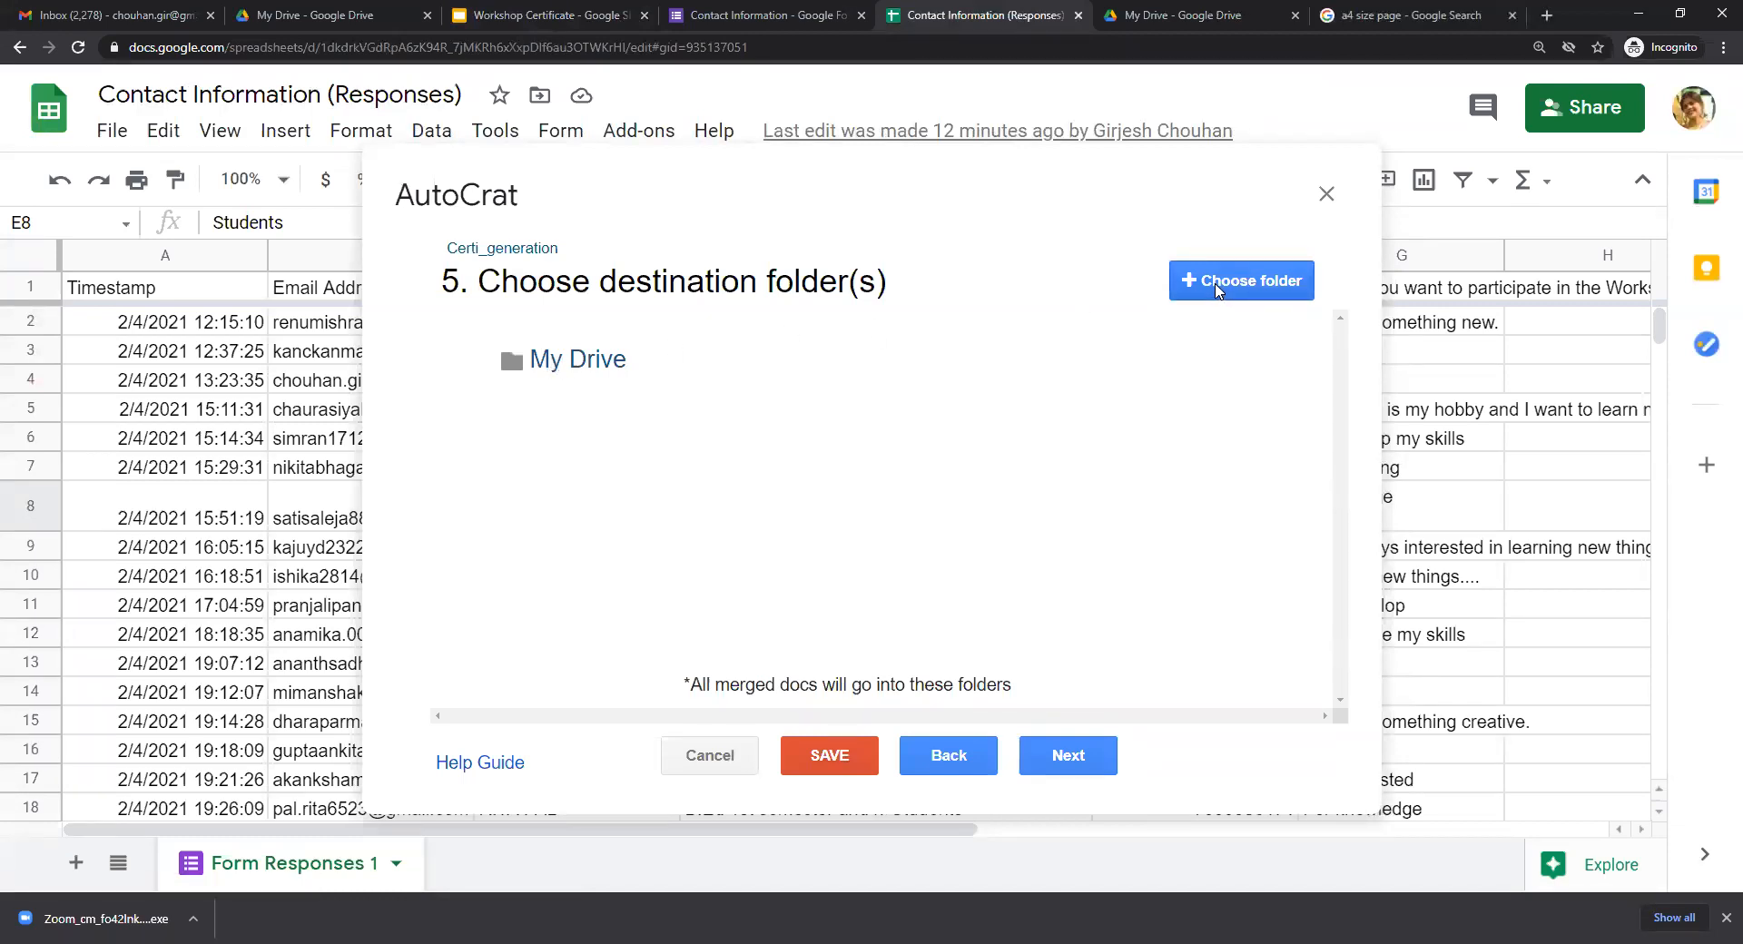
Switch to Google Drive and create a folder named workshop_certificates_6March2021 in My Drive.
{"action": "left_click", "coordinate": [304, 13]}
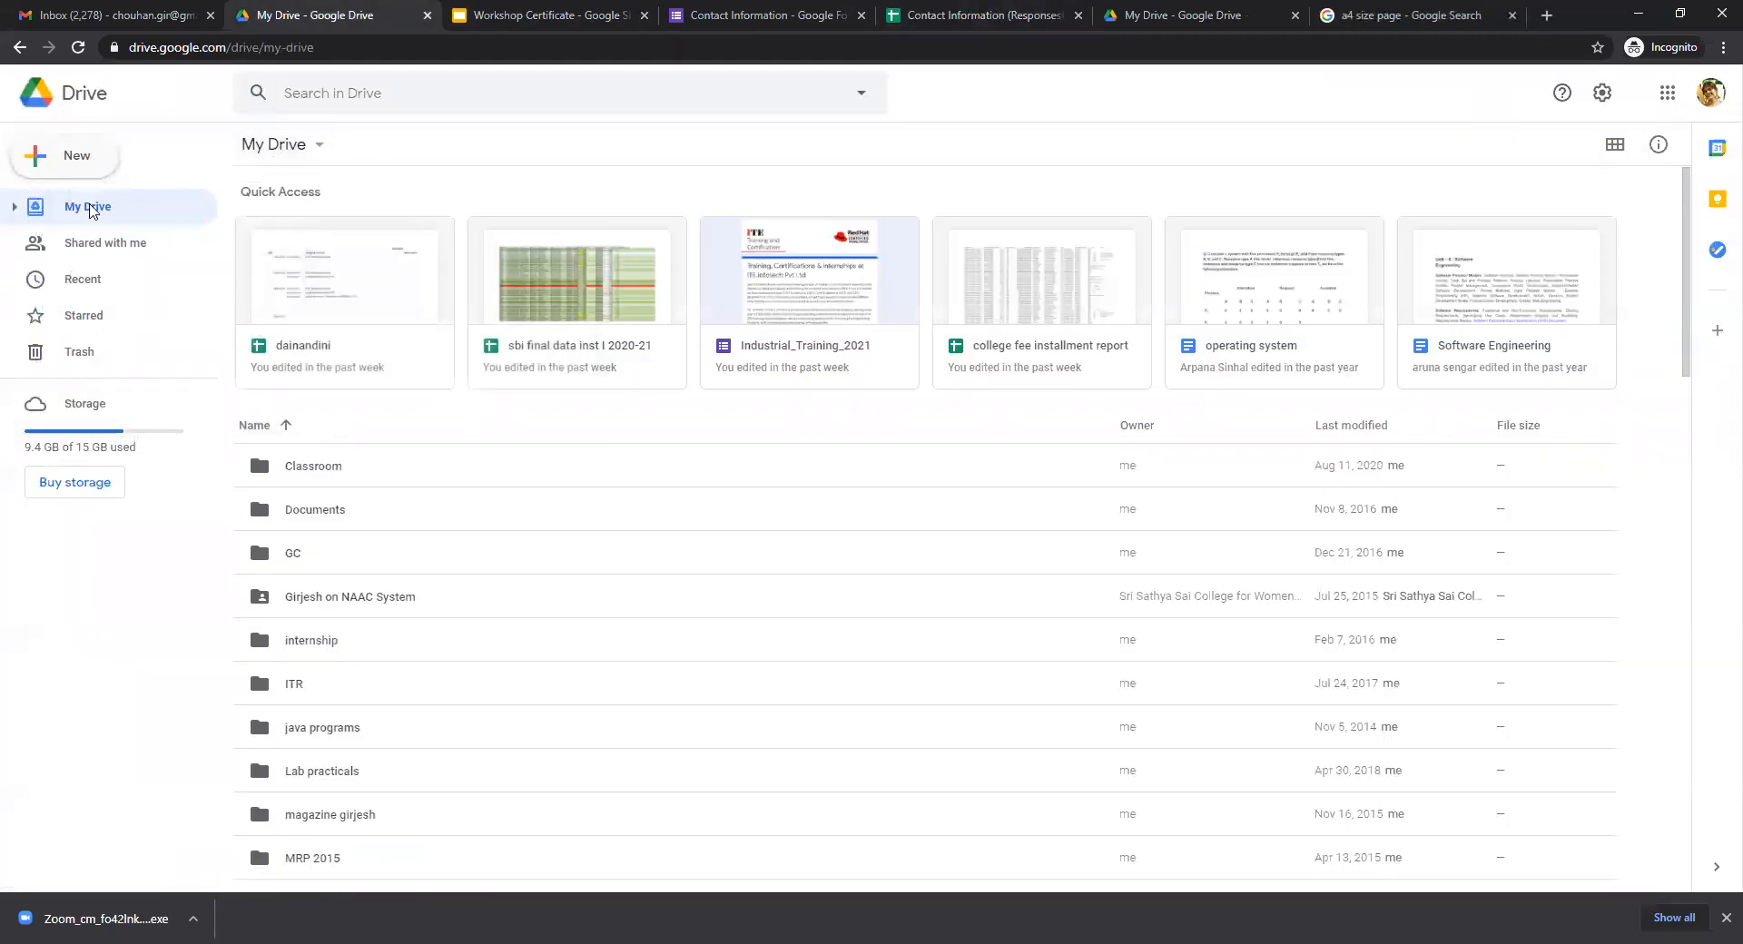
{"action": "left_click", "coordinate": [76, 158]}
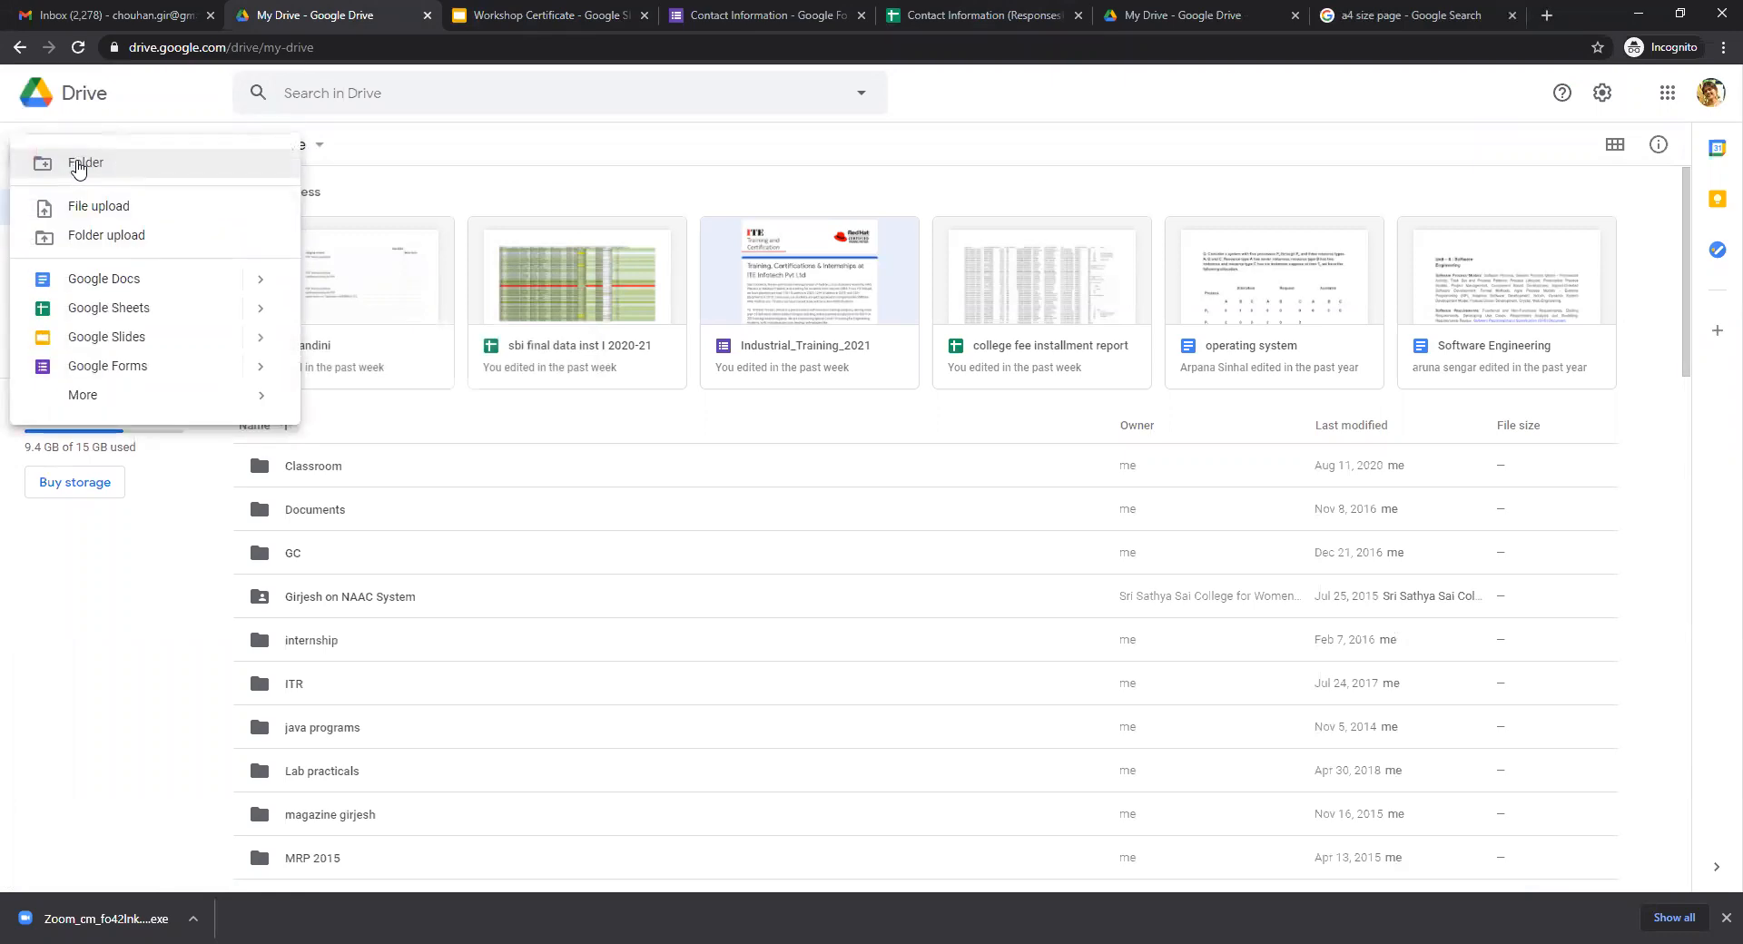
{"action": "left_click", "coordinate": [78, 166]}
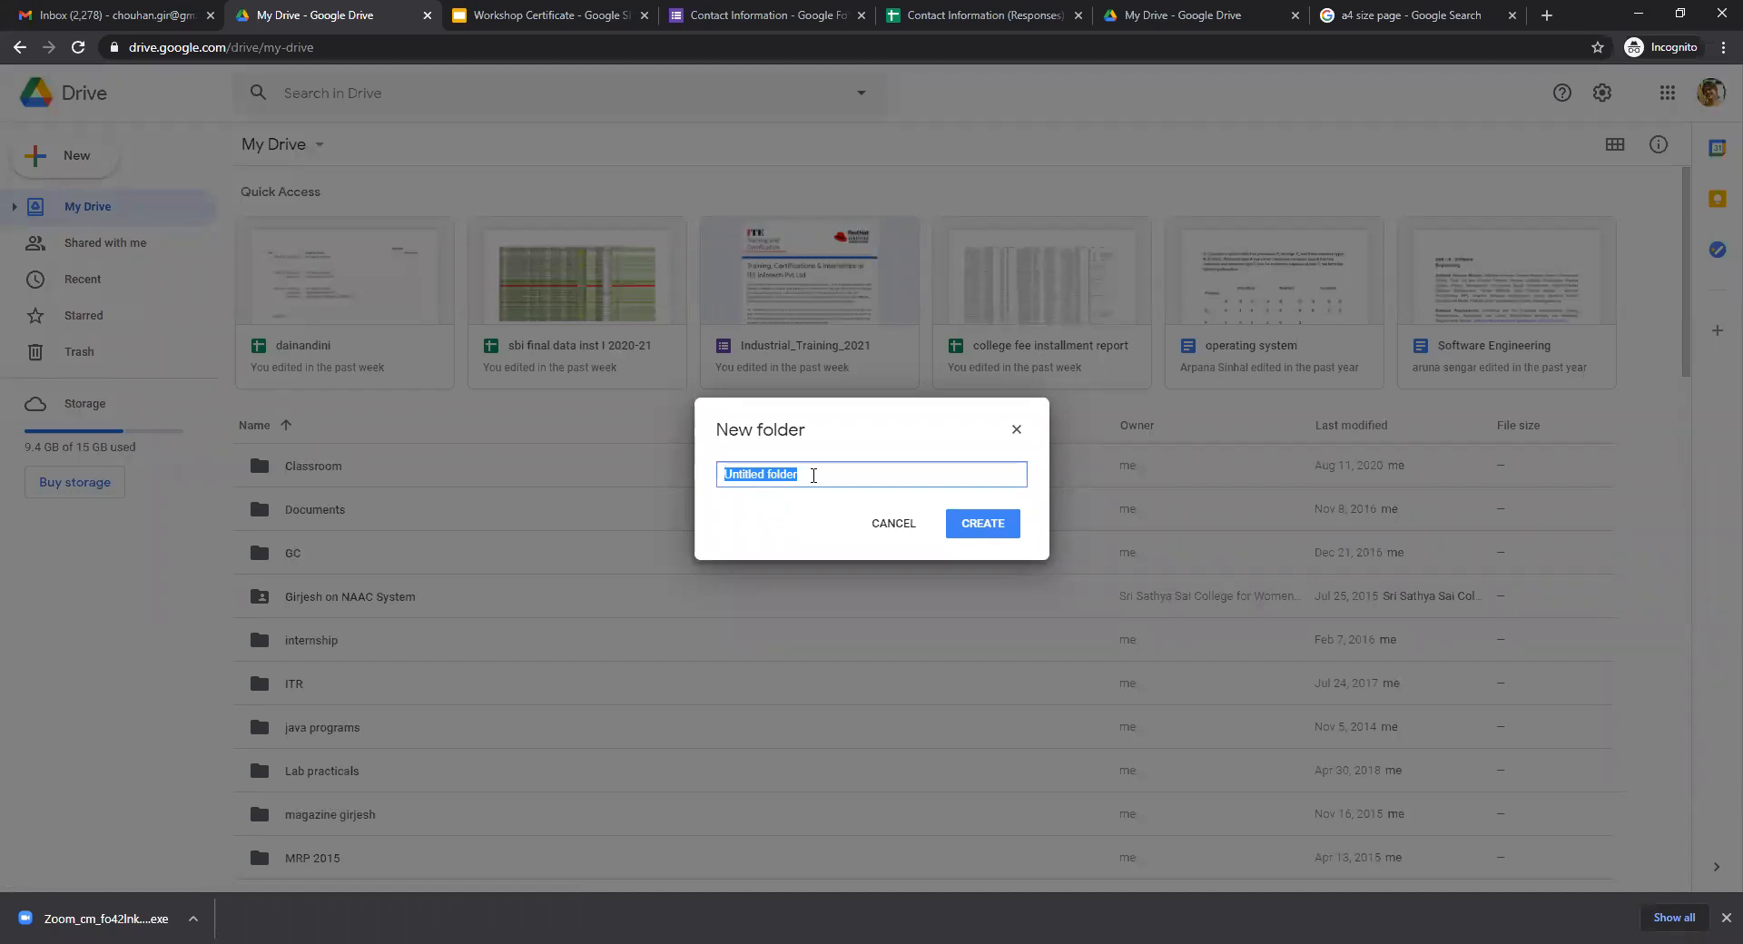
{"action": "type", "text": "workshop_certificates"}
{"action": "type", "text": "_6March"}
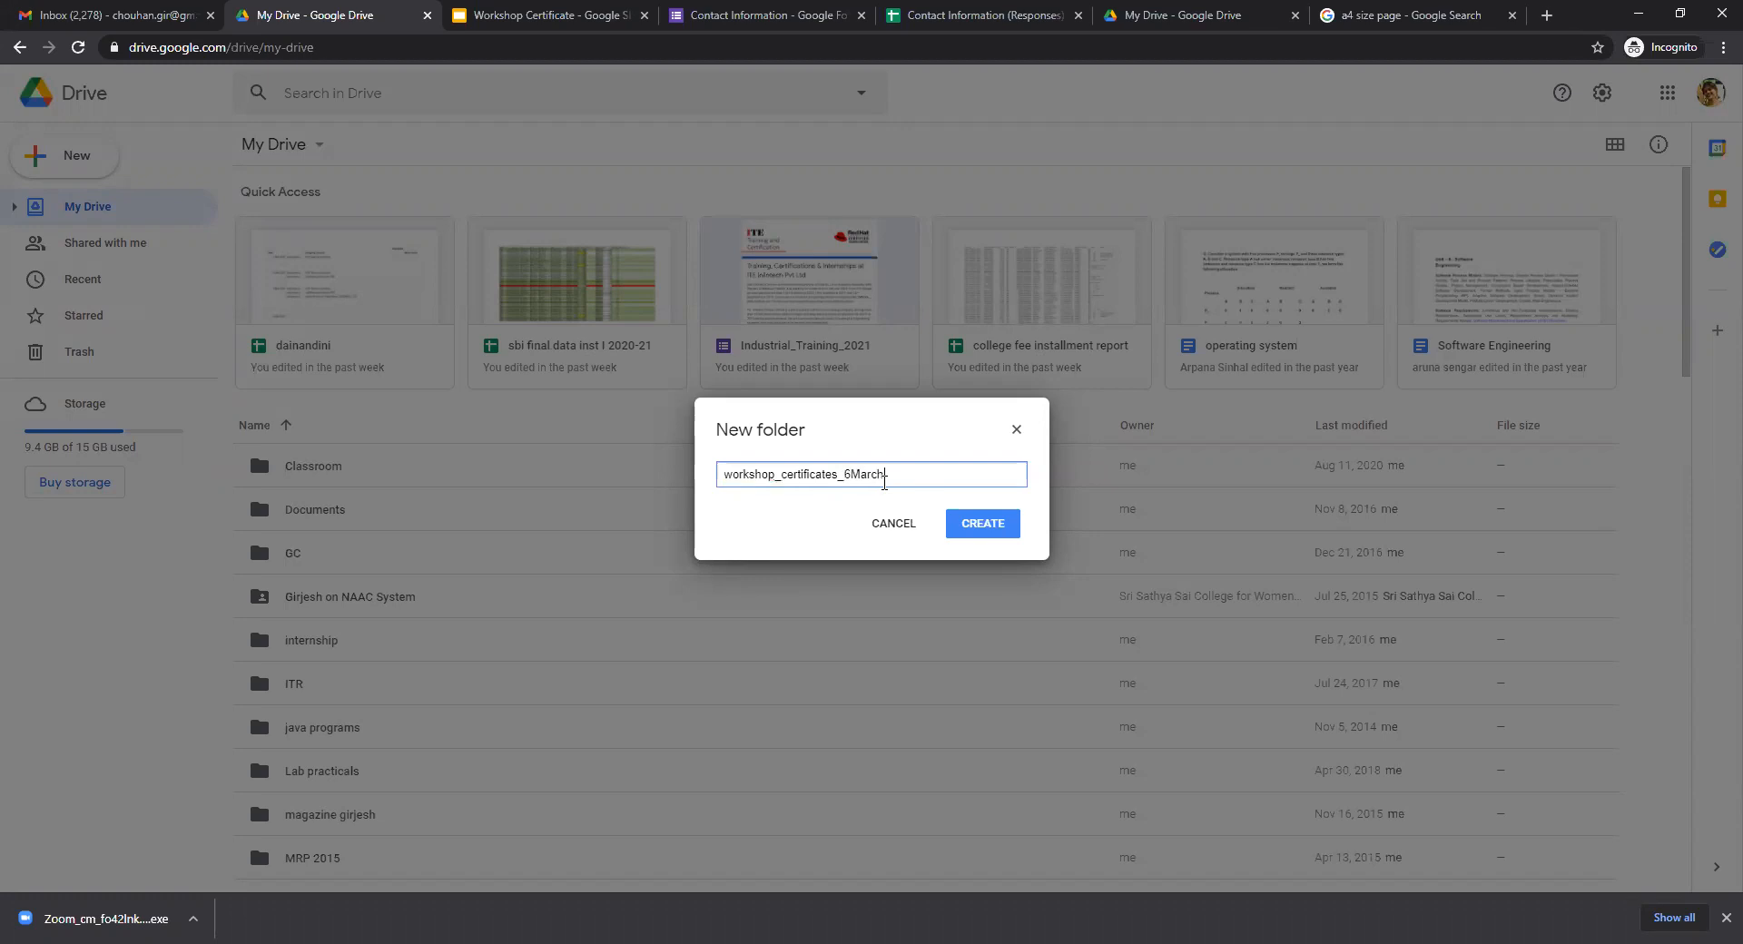
{"action": "type", "text": "2021"}
{"action": "left_click", "coordinate": [979, 524]}
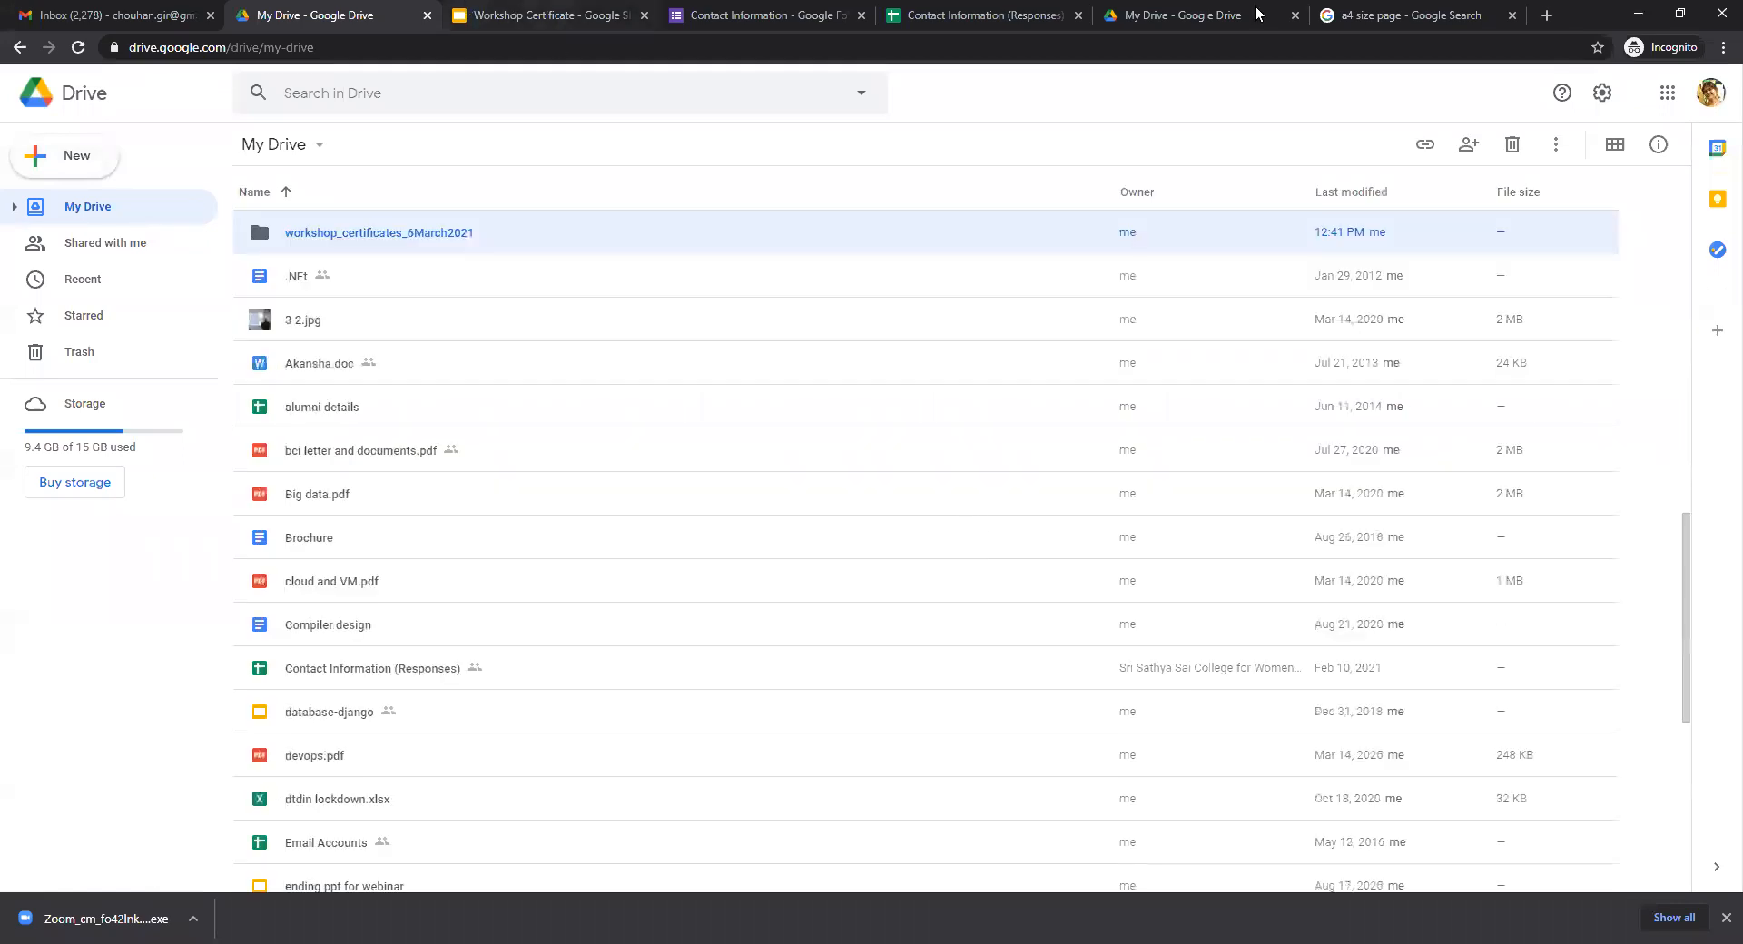
Return to the responses spreadsheet, add workshop_certificates_6March2021 as a destination folder for the merge job, and proceed.
{"action": "left_click", "coordinate": [976, 14]}
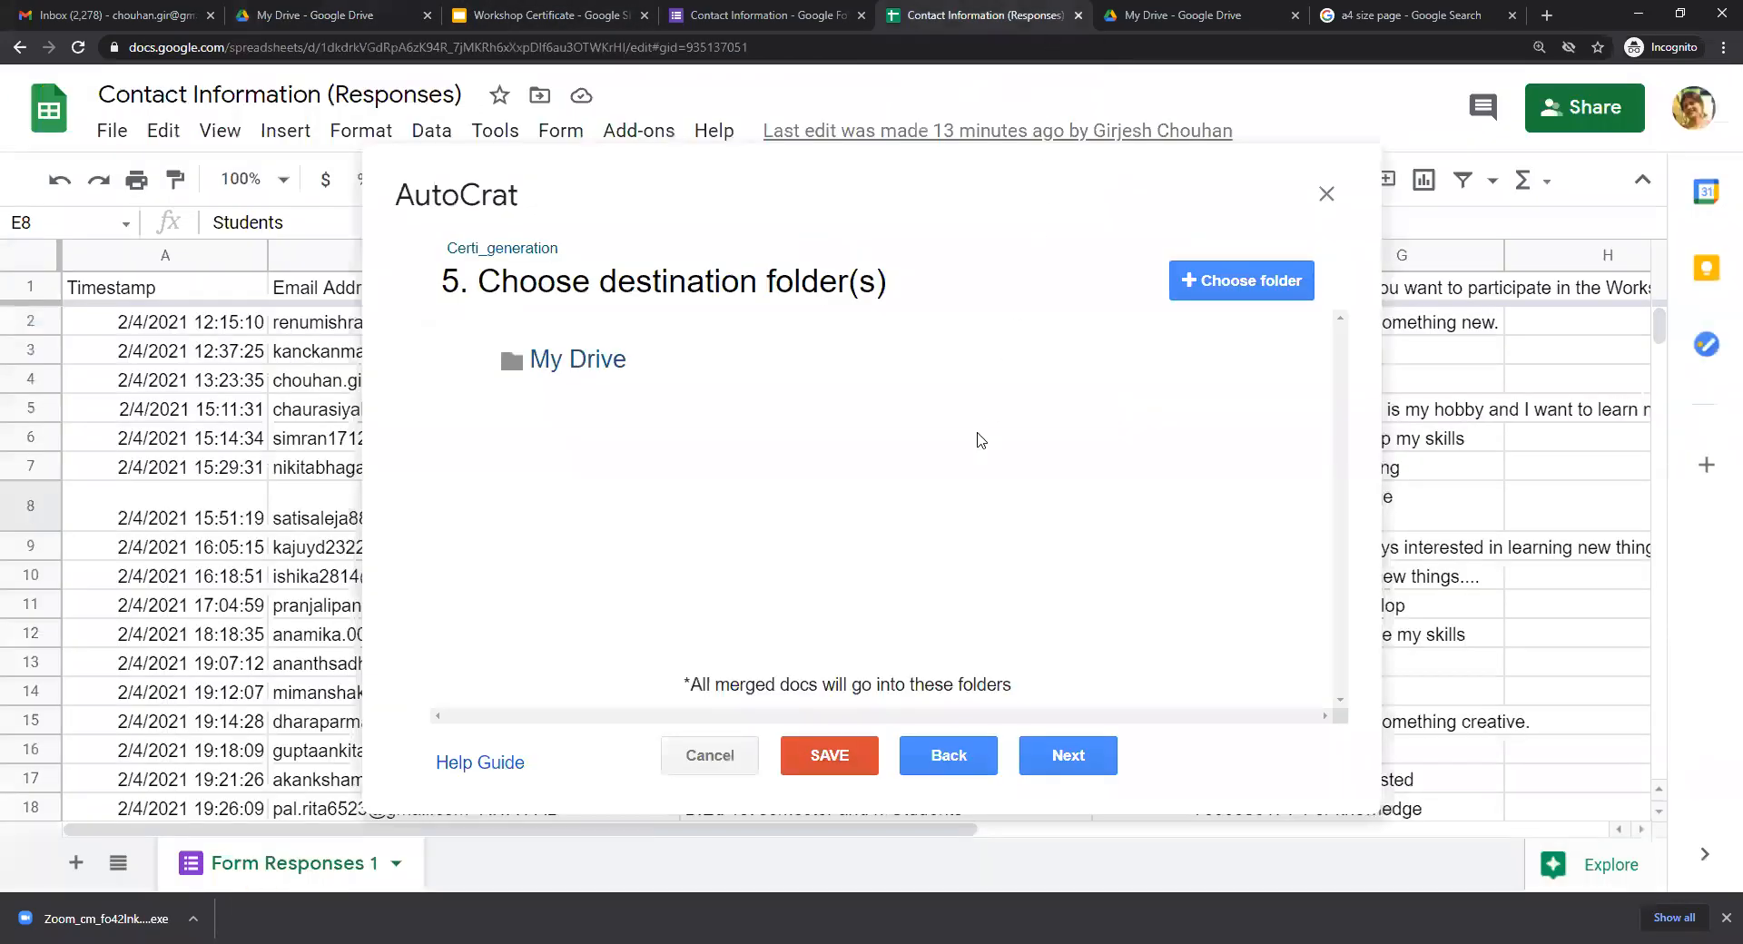
{"action": "left_click", "coordinate": [1280, 291]}
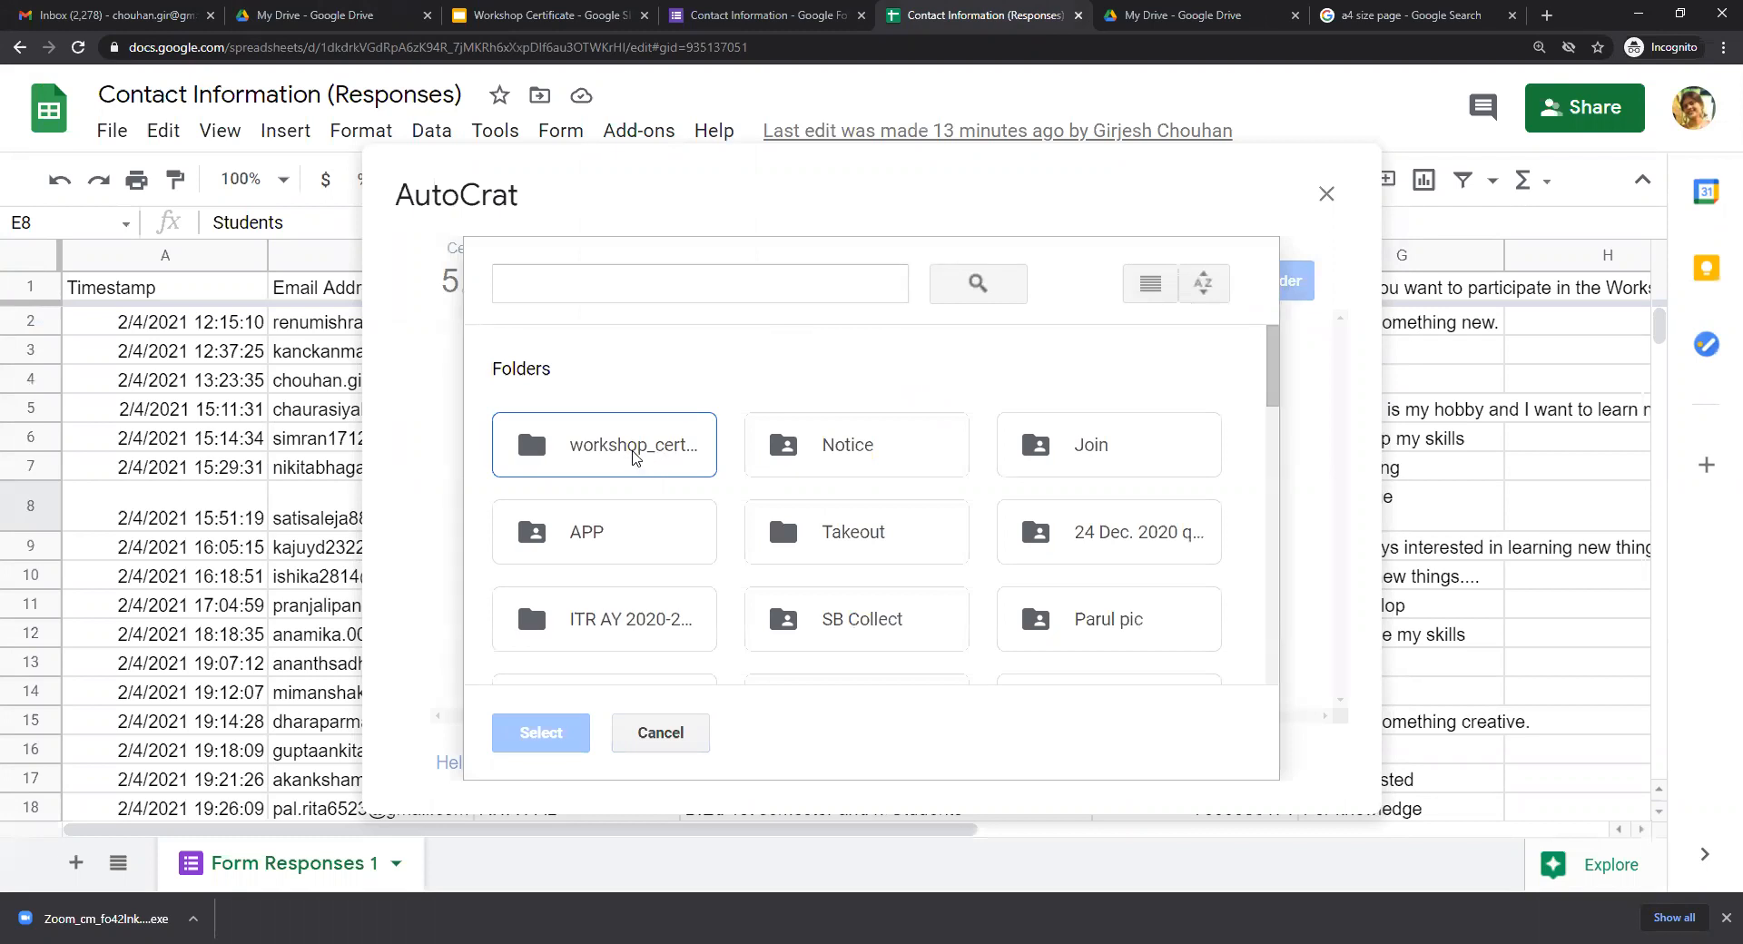
{"action": "left_click", "coordinate": [632, 449]}
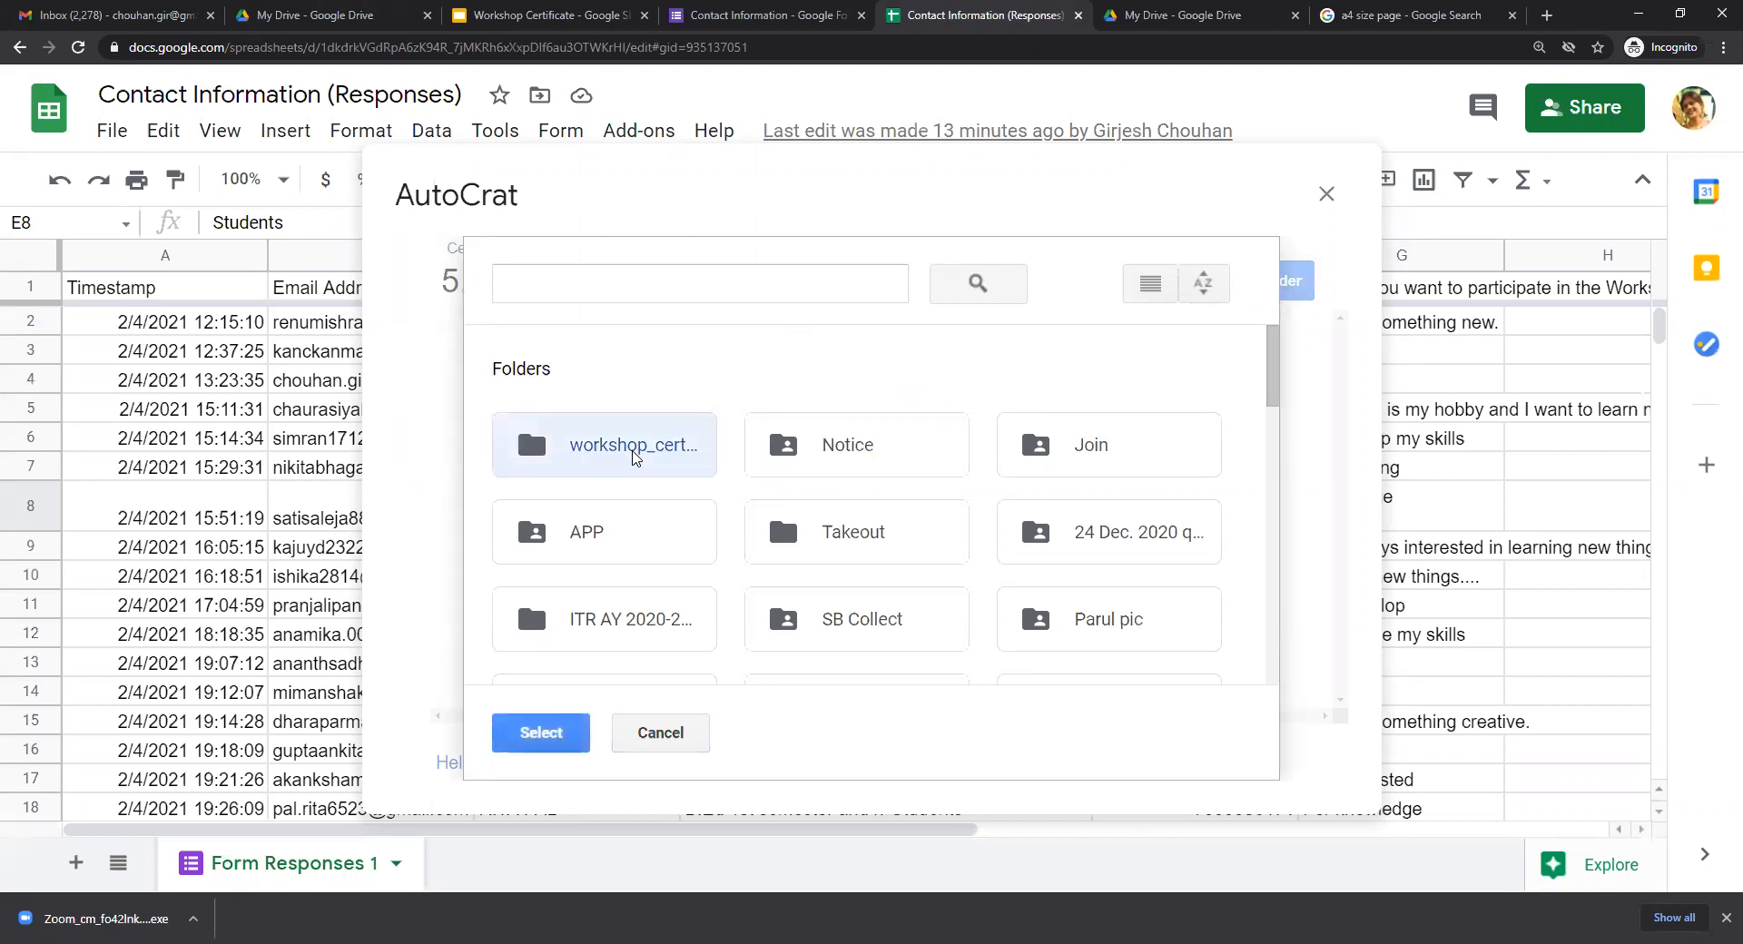
{"action": "left_click", "coordinate": [524, 746]}
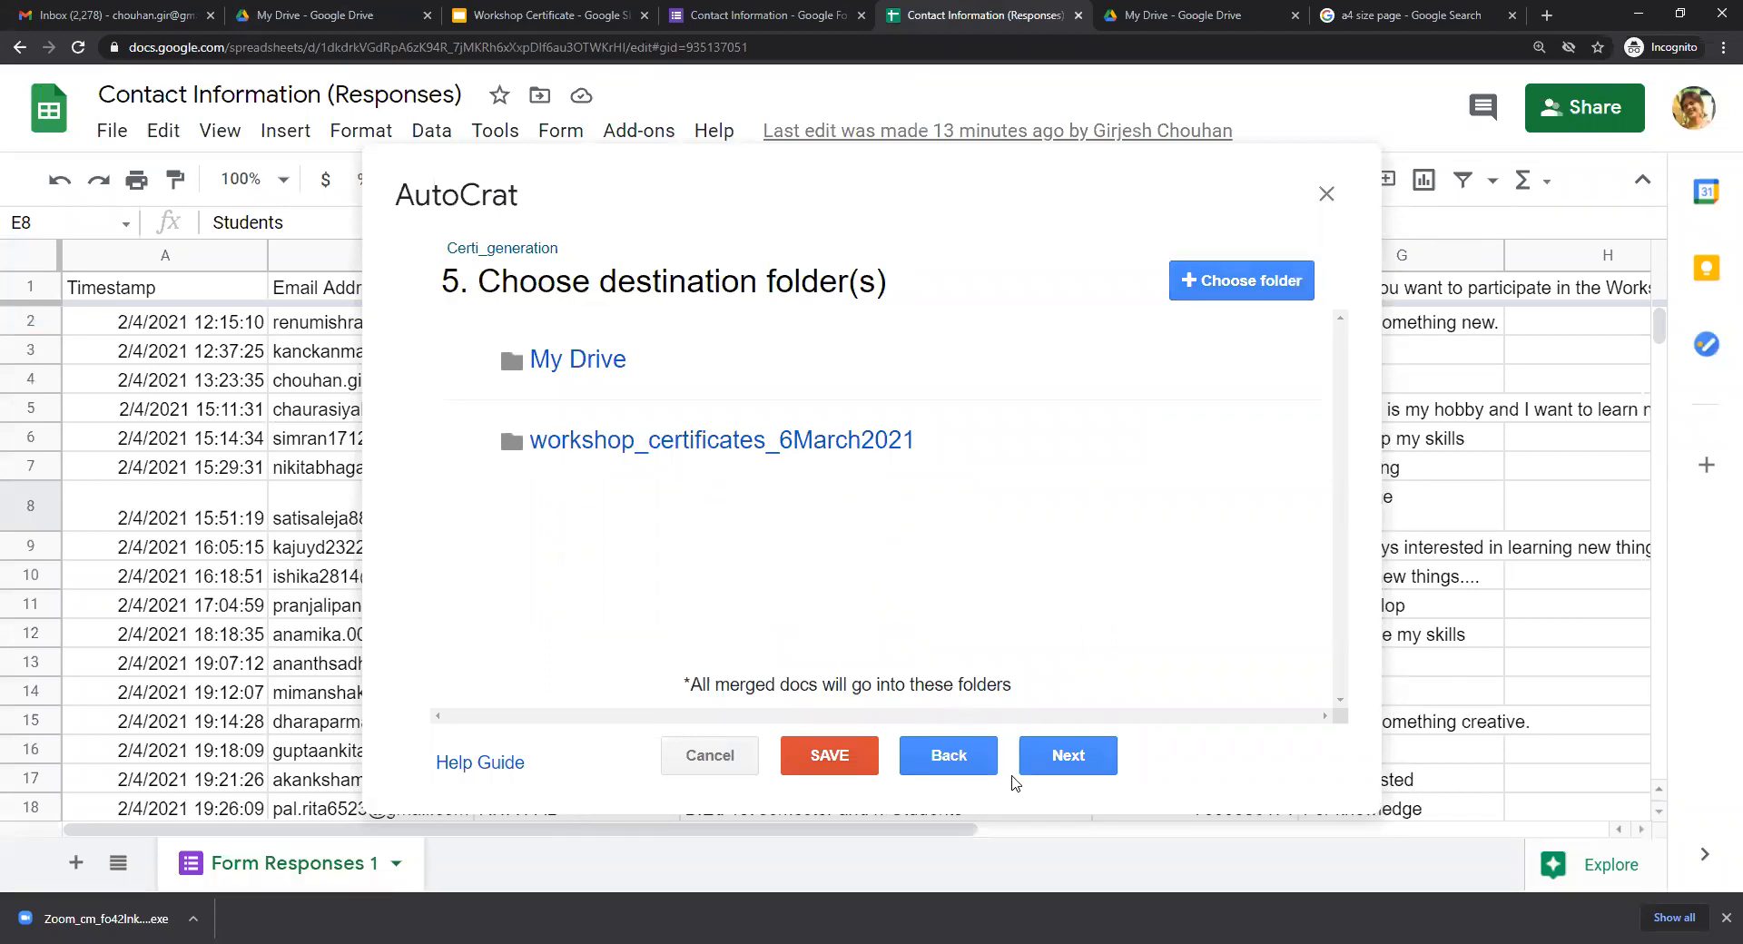
{"action": "left_click", "coordinate": [1066, 761]}
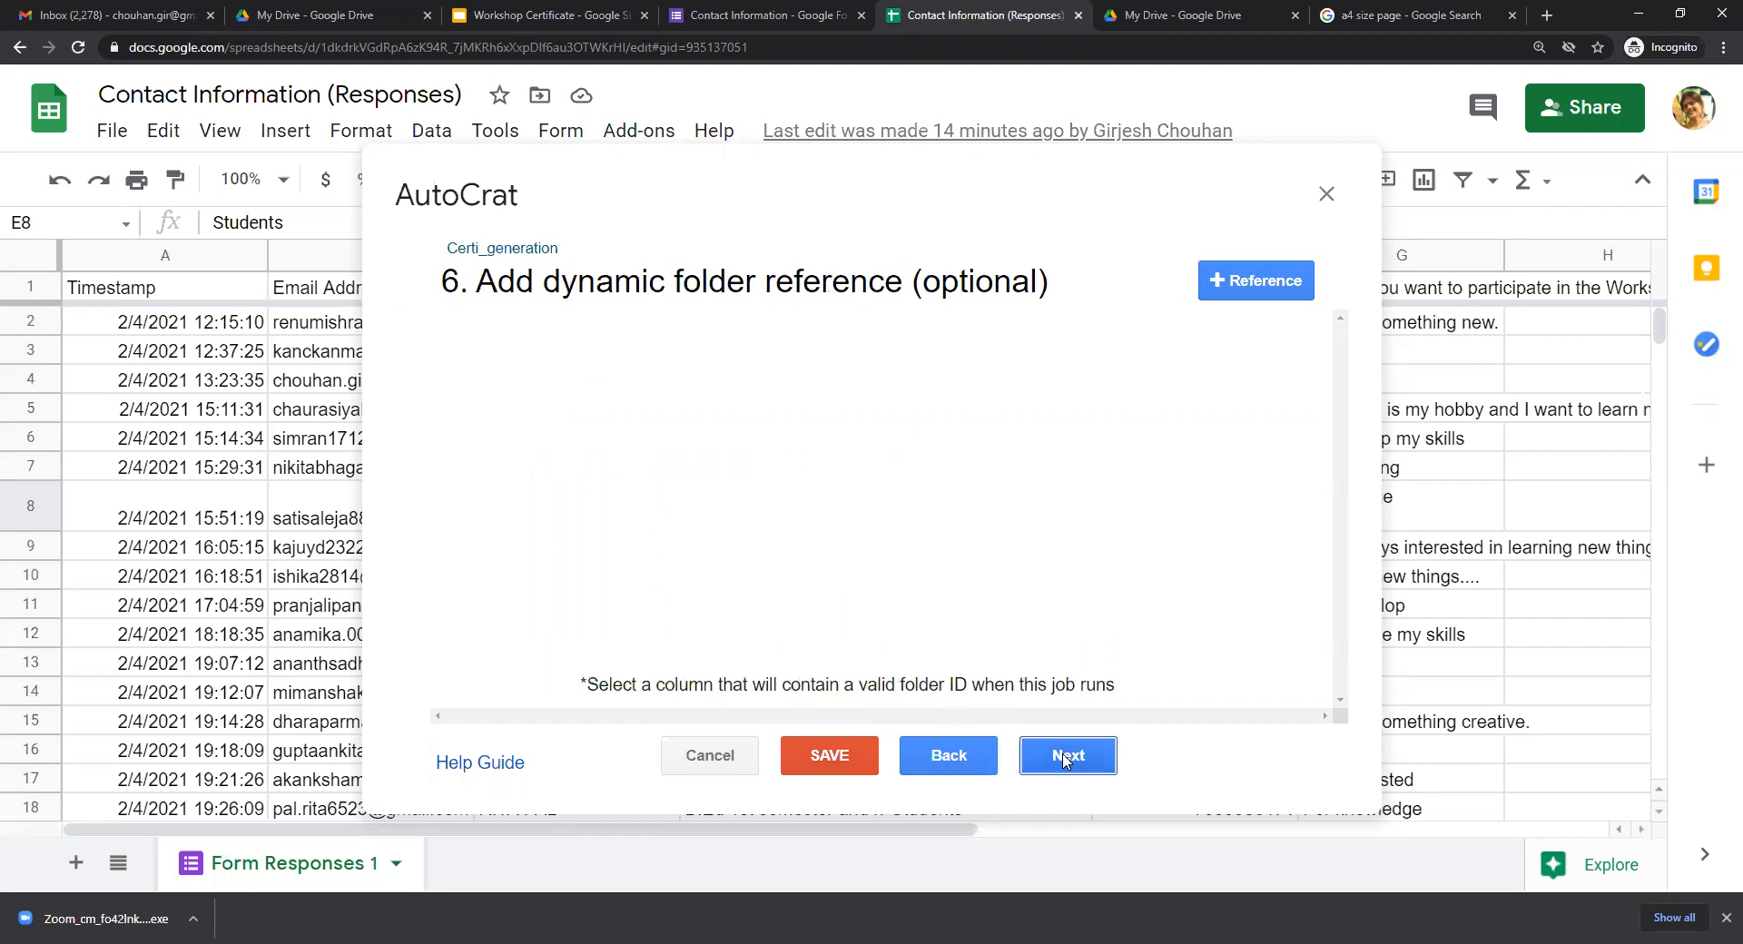
Skip the optional dynamic folder reference and merge condition, and turn on document sharing for the merge job.
{"action": "left_click", "coordinate": [1066, 761]}
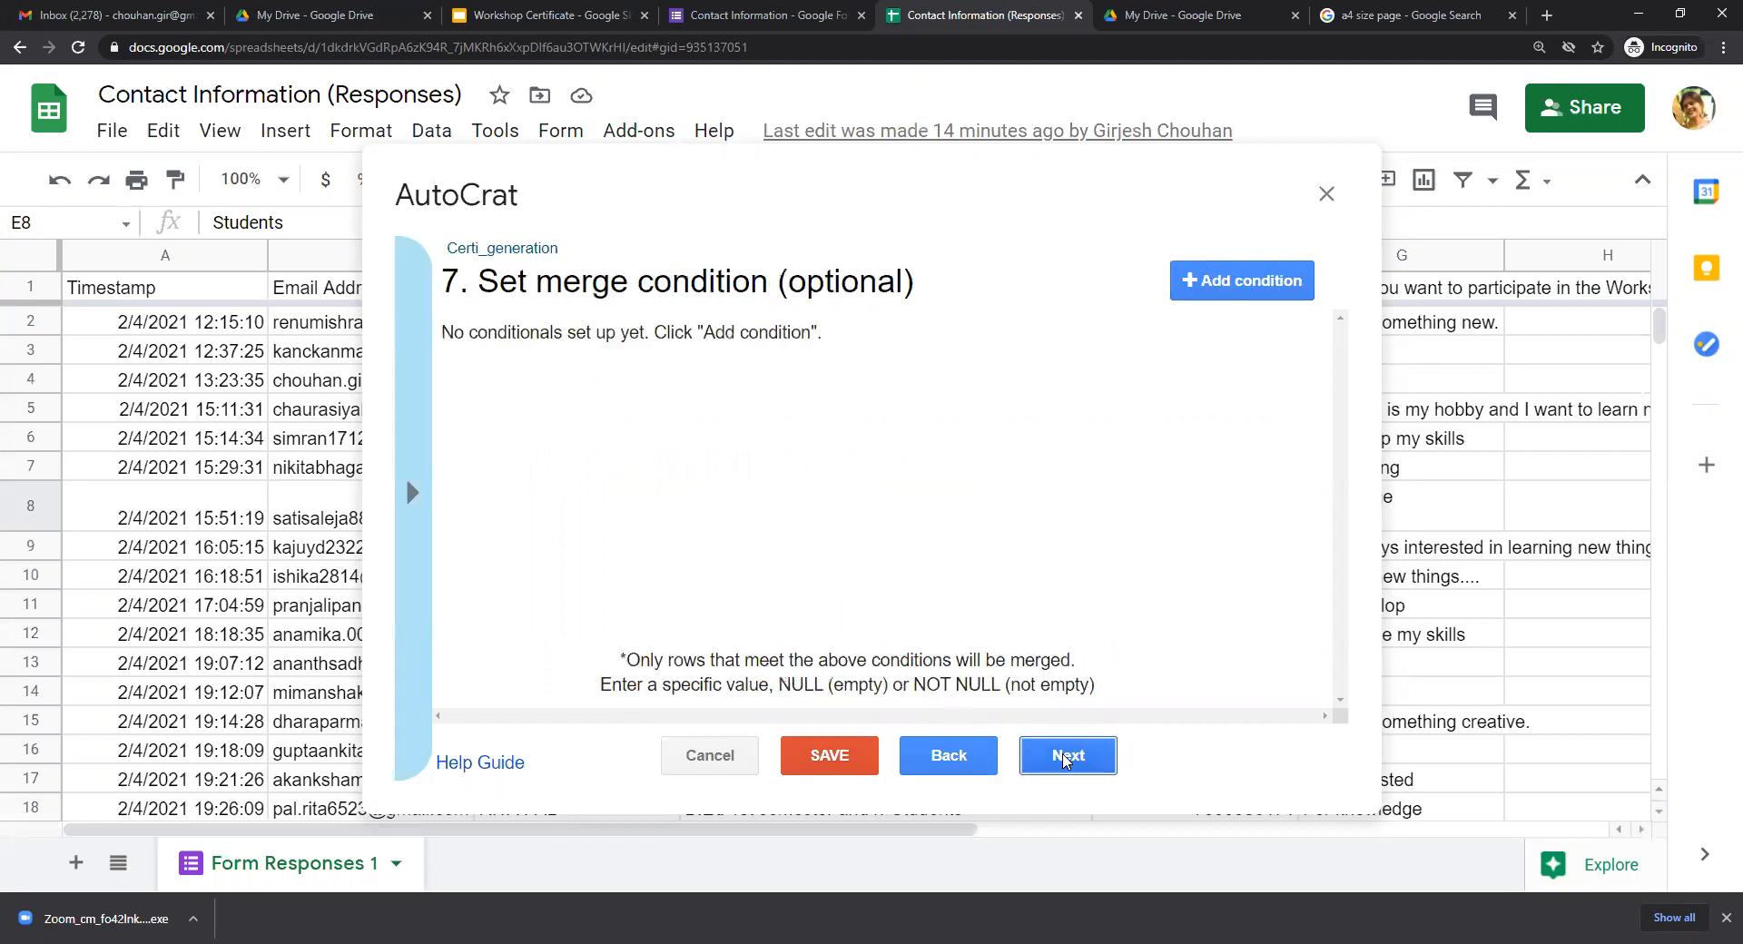
{"action": "left_click", "coordinate": [1065, 761]}
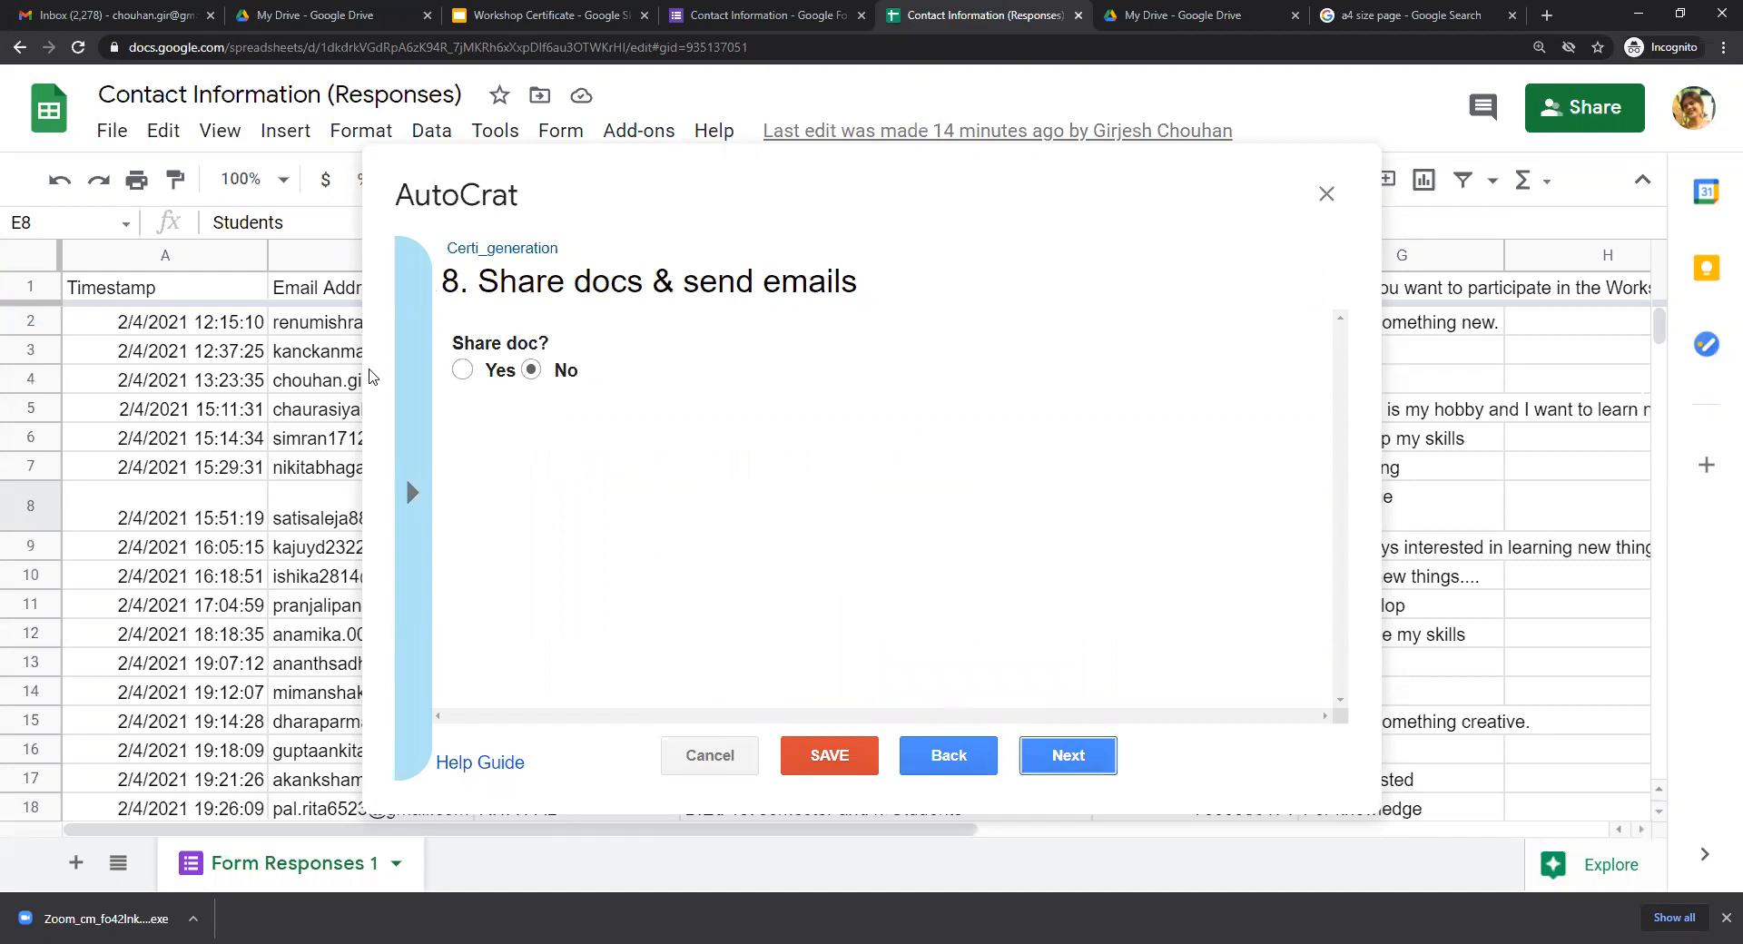
{"action": "left_click", "coordinate": [463, 370]}
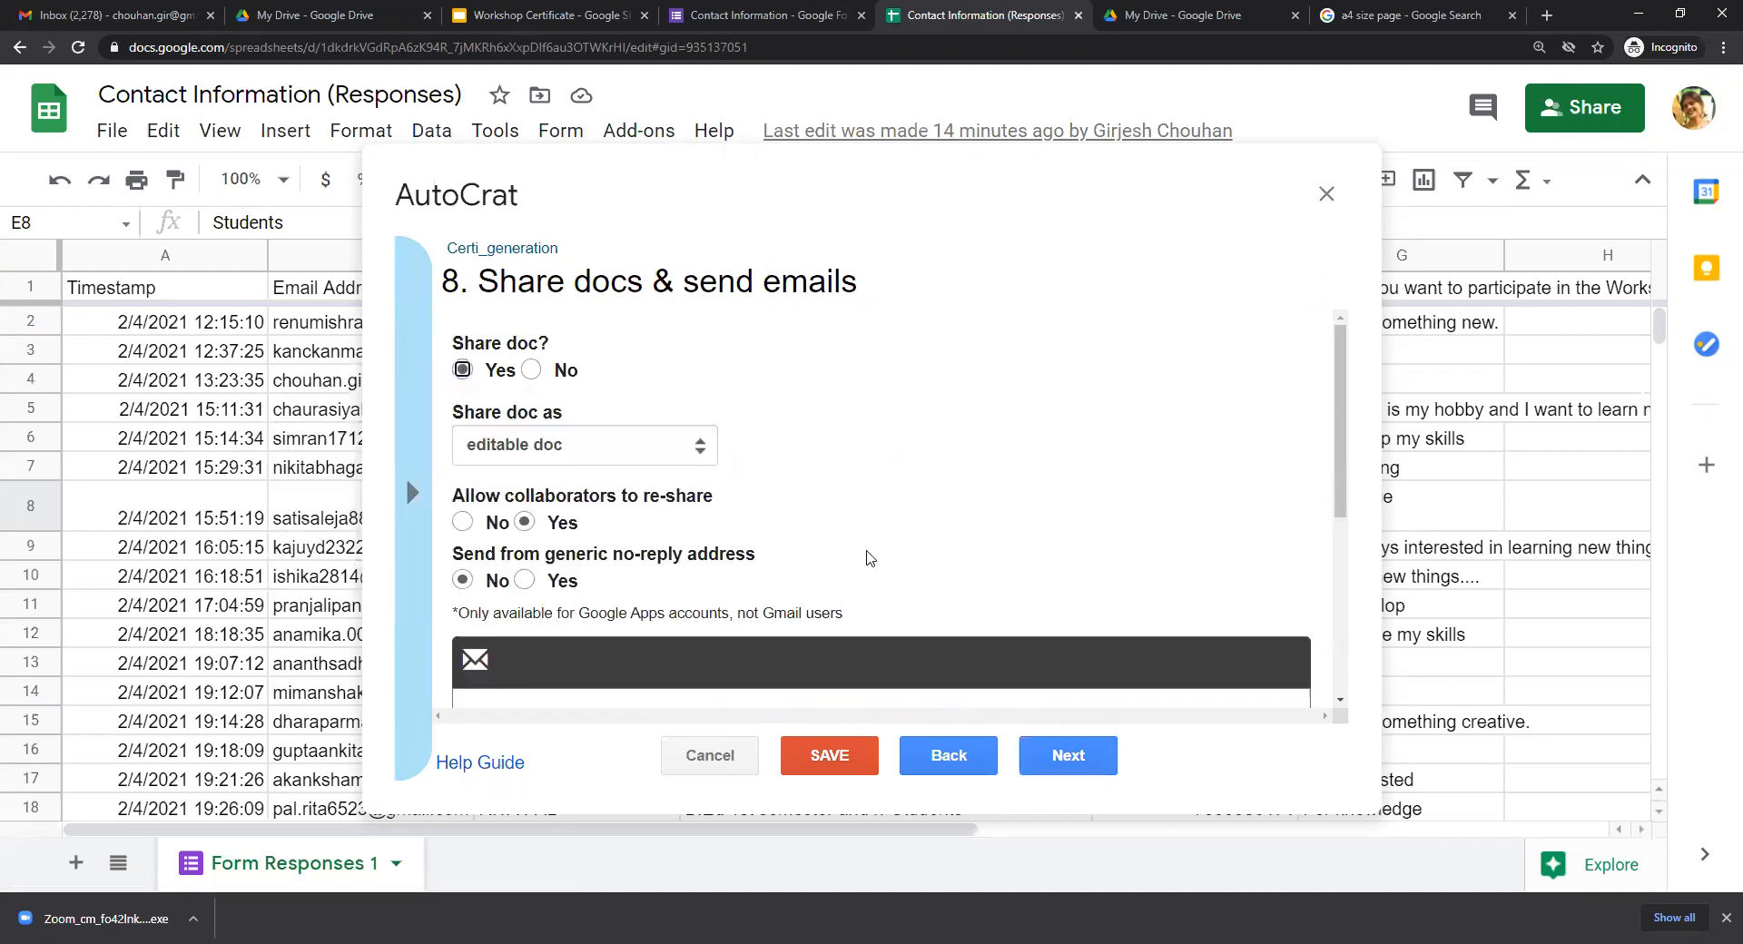
{"action": "scroll", "coordinate": [867, 558], "scroll_direction": "down", "scroll_amount": 3}
{"action": "scroll", "coordinate": [867, 550], "scroll_direction": "up", "scroll_amount": 3}
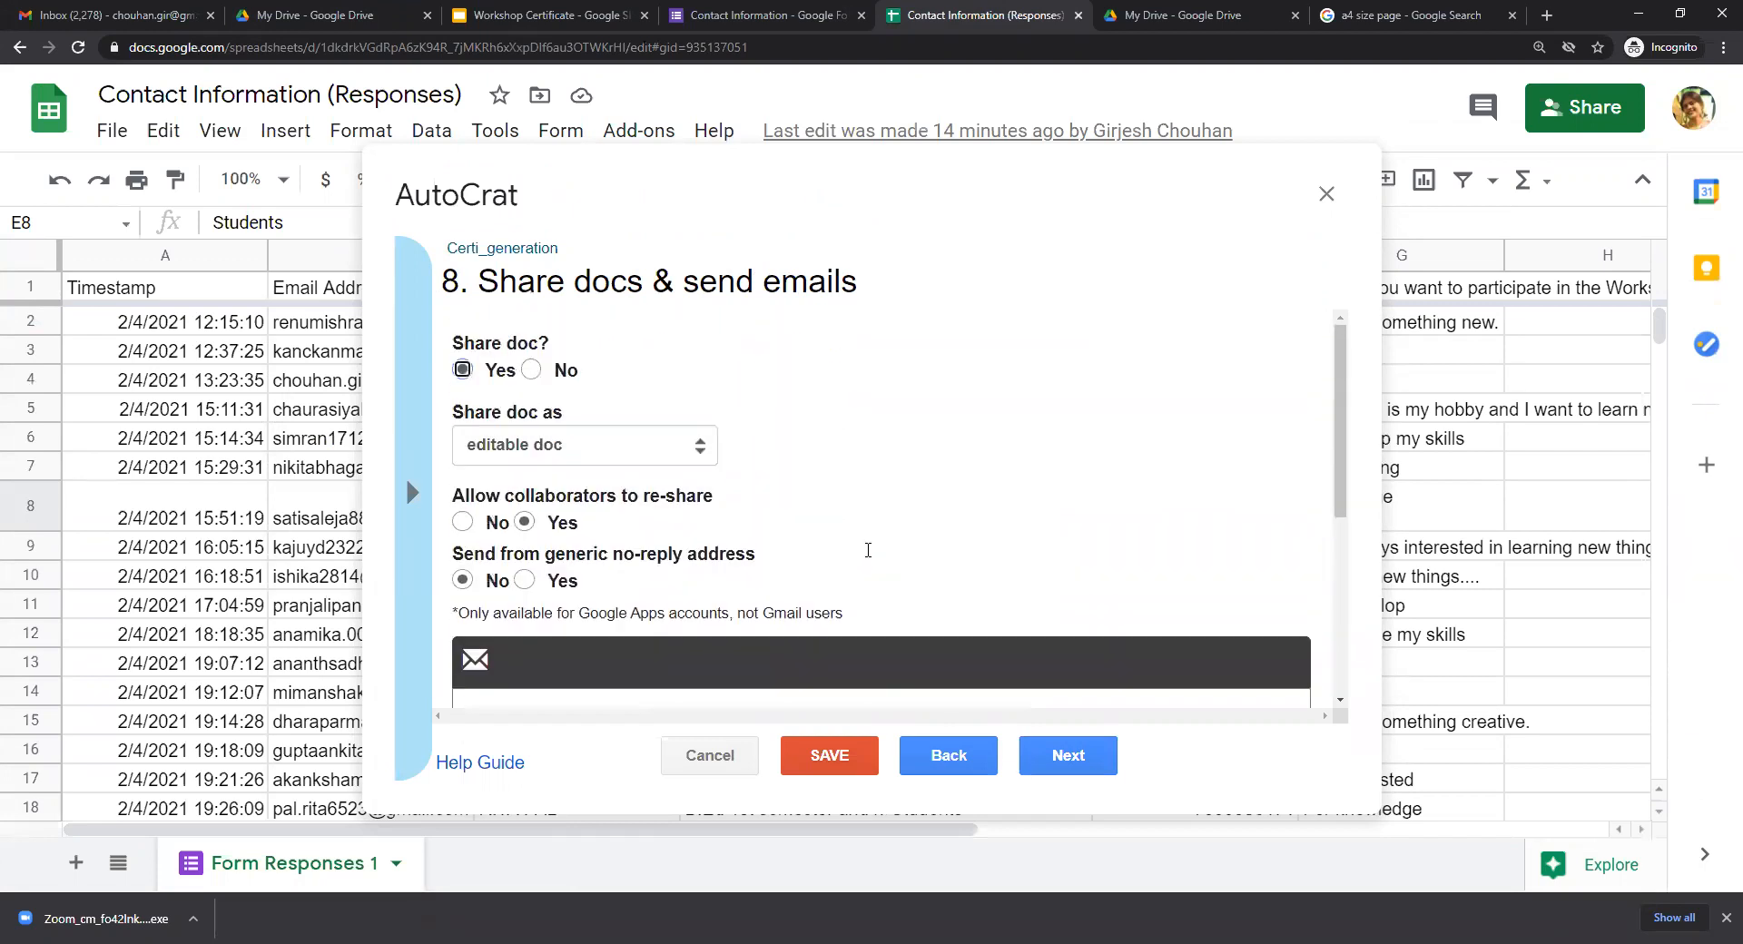
Go back to the merge job's file settings and set the output file type to PDF.
{"action": "left_click", "coordinate": [959, 762]}
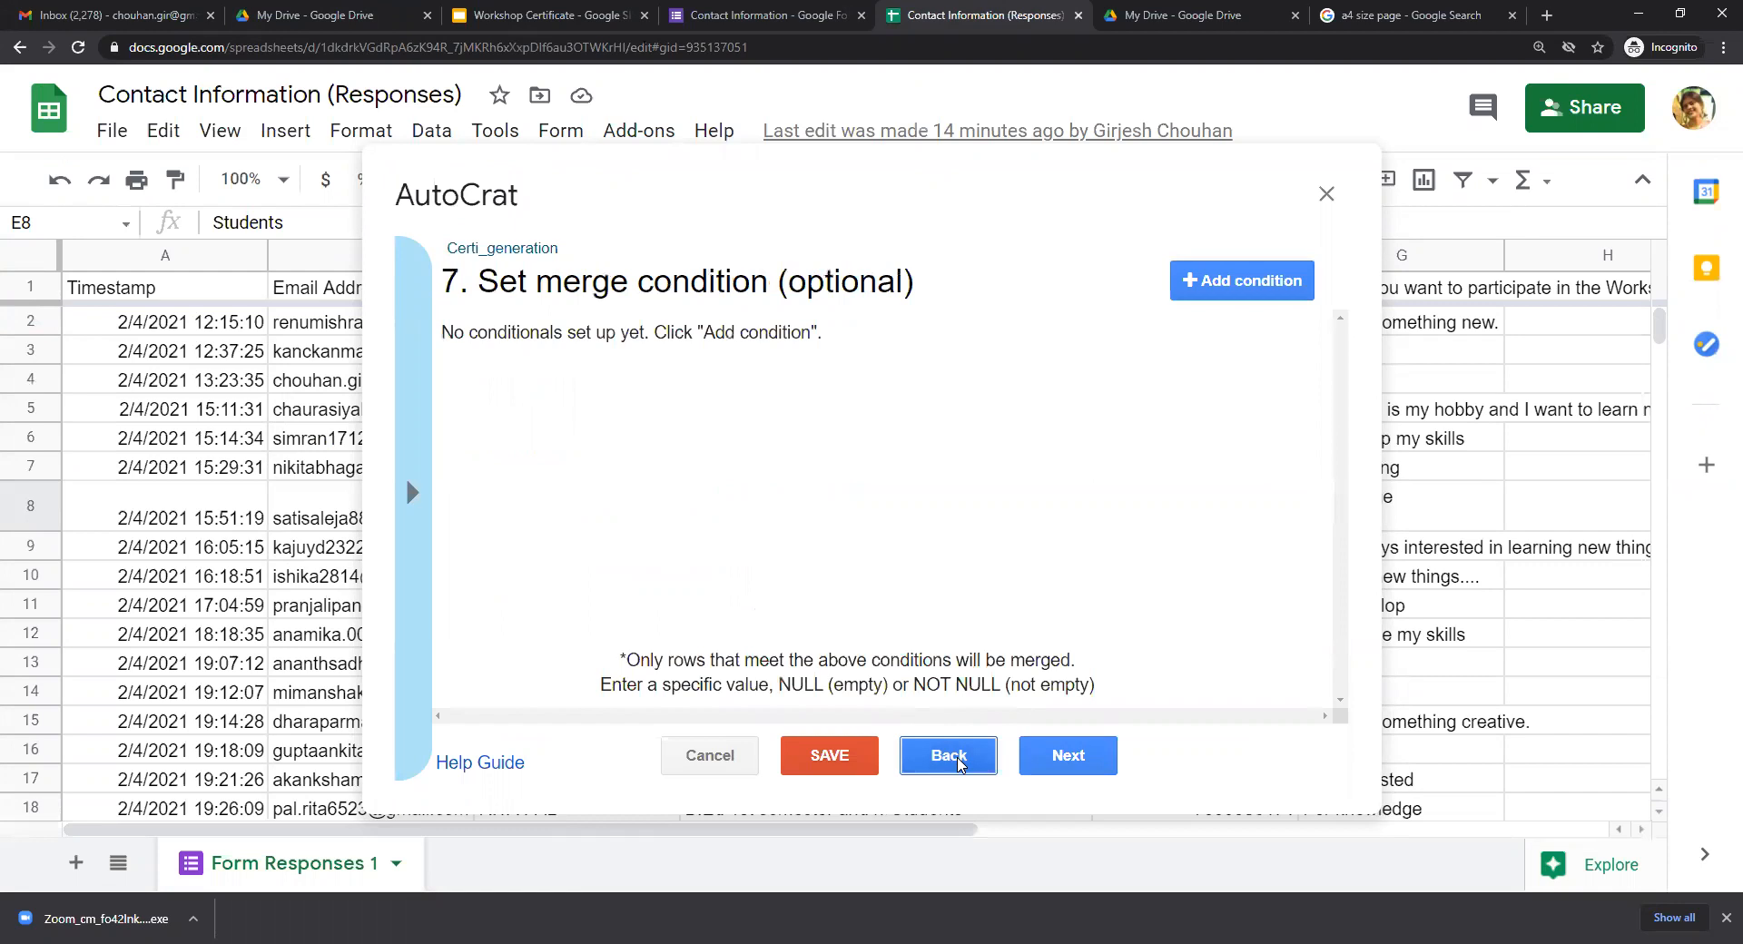
{"action": "left_click", "coordinate": [960, 763]}
{"action": "left_click", "coordinate": [960, 762]}
{"action": "left_click", "coordinate": [959, 762]}
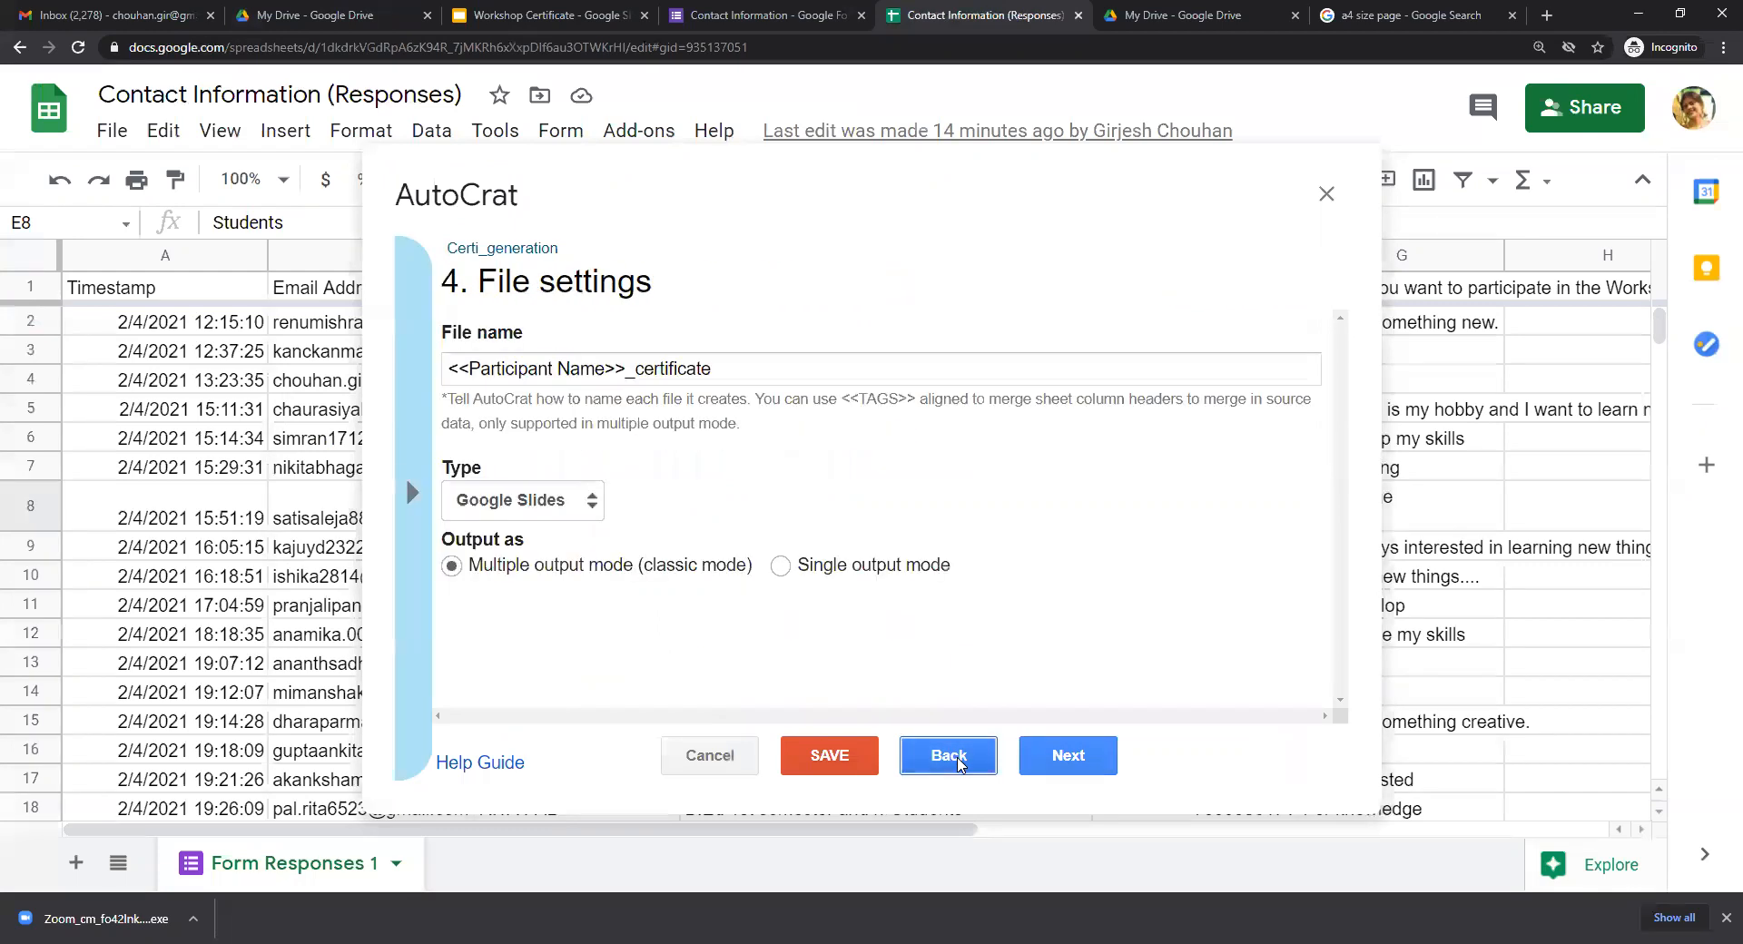
{"action": "left_click", "coordinate": [597, 497]}
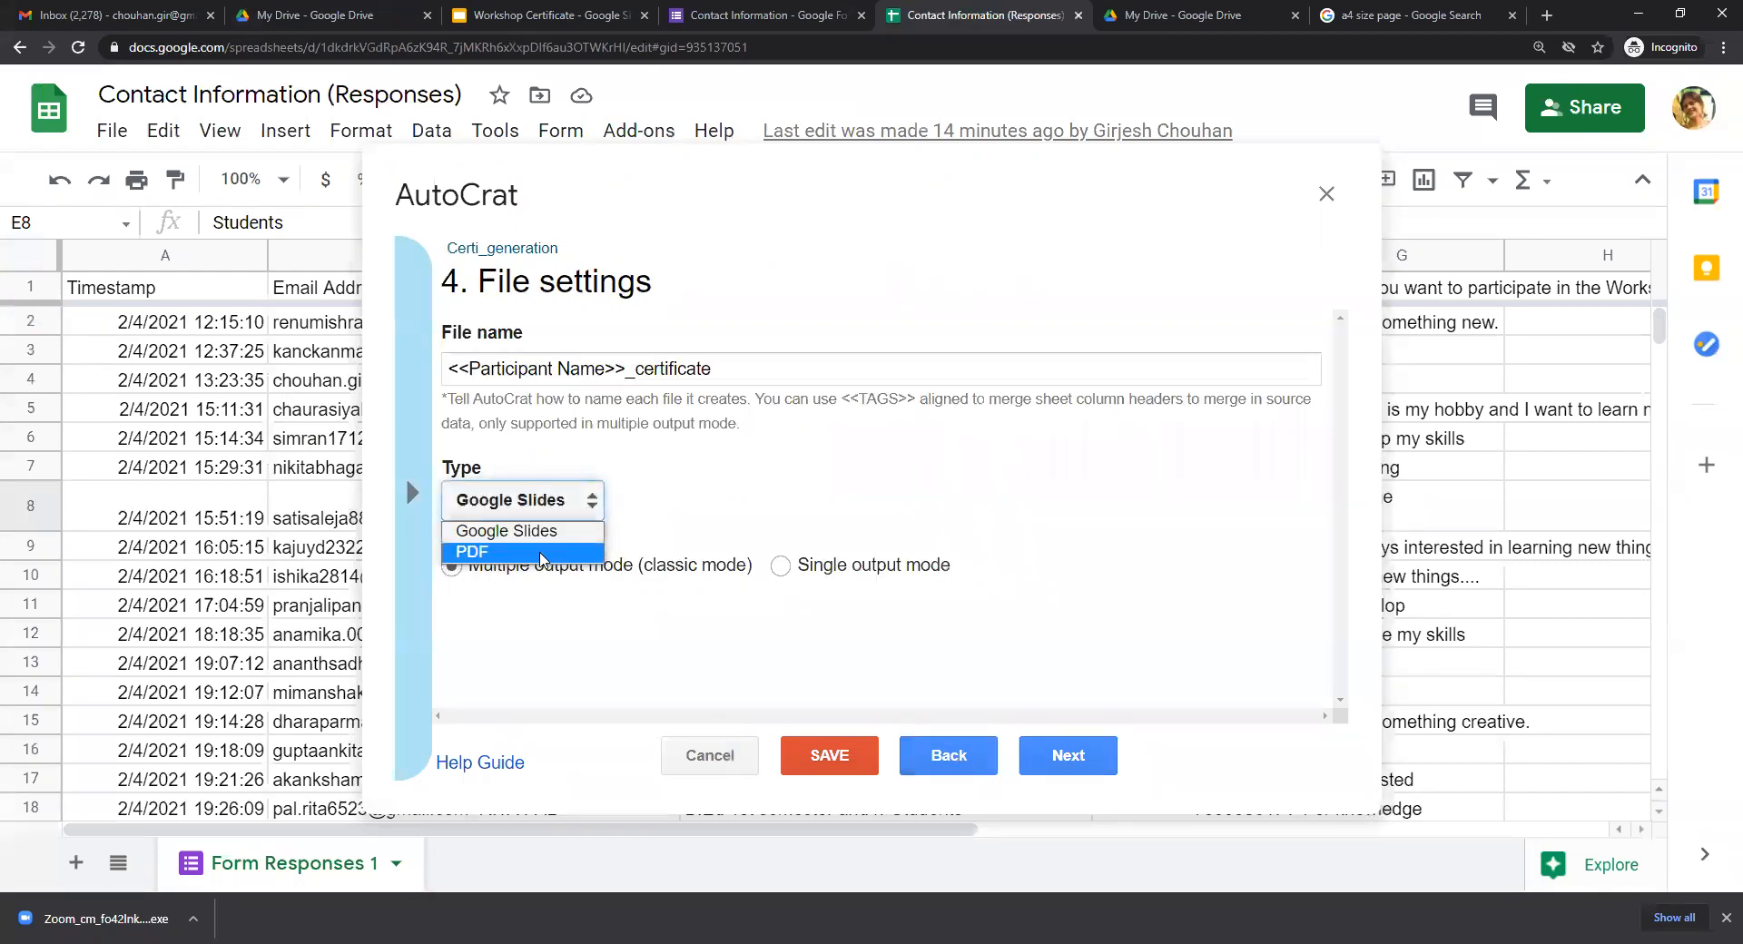
{"action": "left_click", "coordinate": [541, 554]}
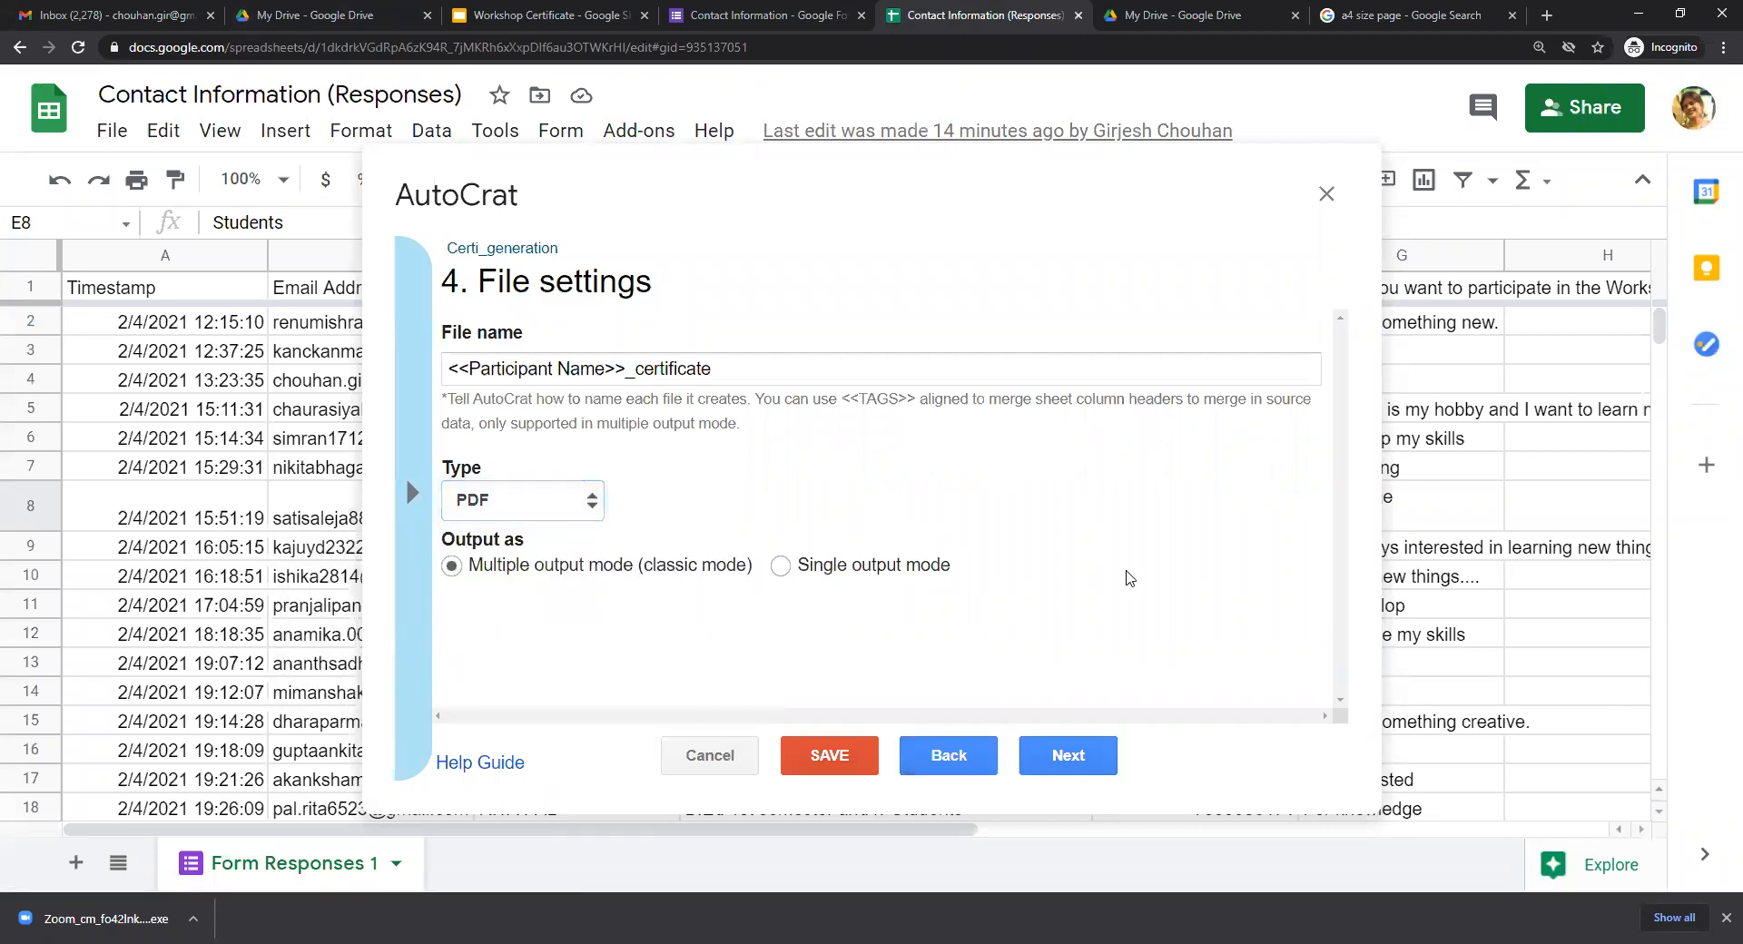
Proceed to the merge job's destination folders, check the workshop_certificates_6March2021 folder in Google Drive, and return to the responses spreadsheet.
{"action": "left_click", "coordinate": [1080, 765]}
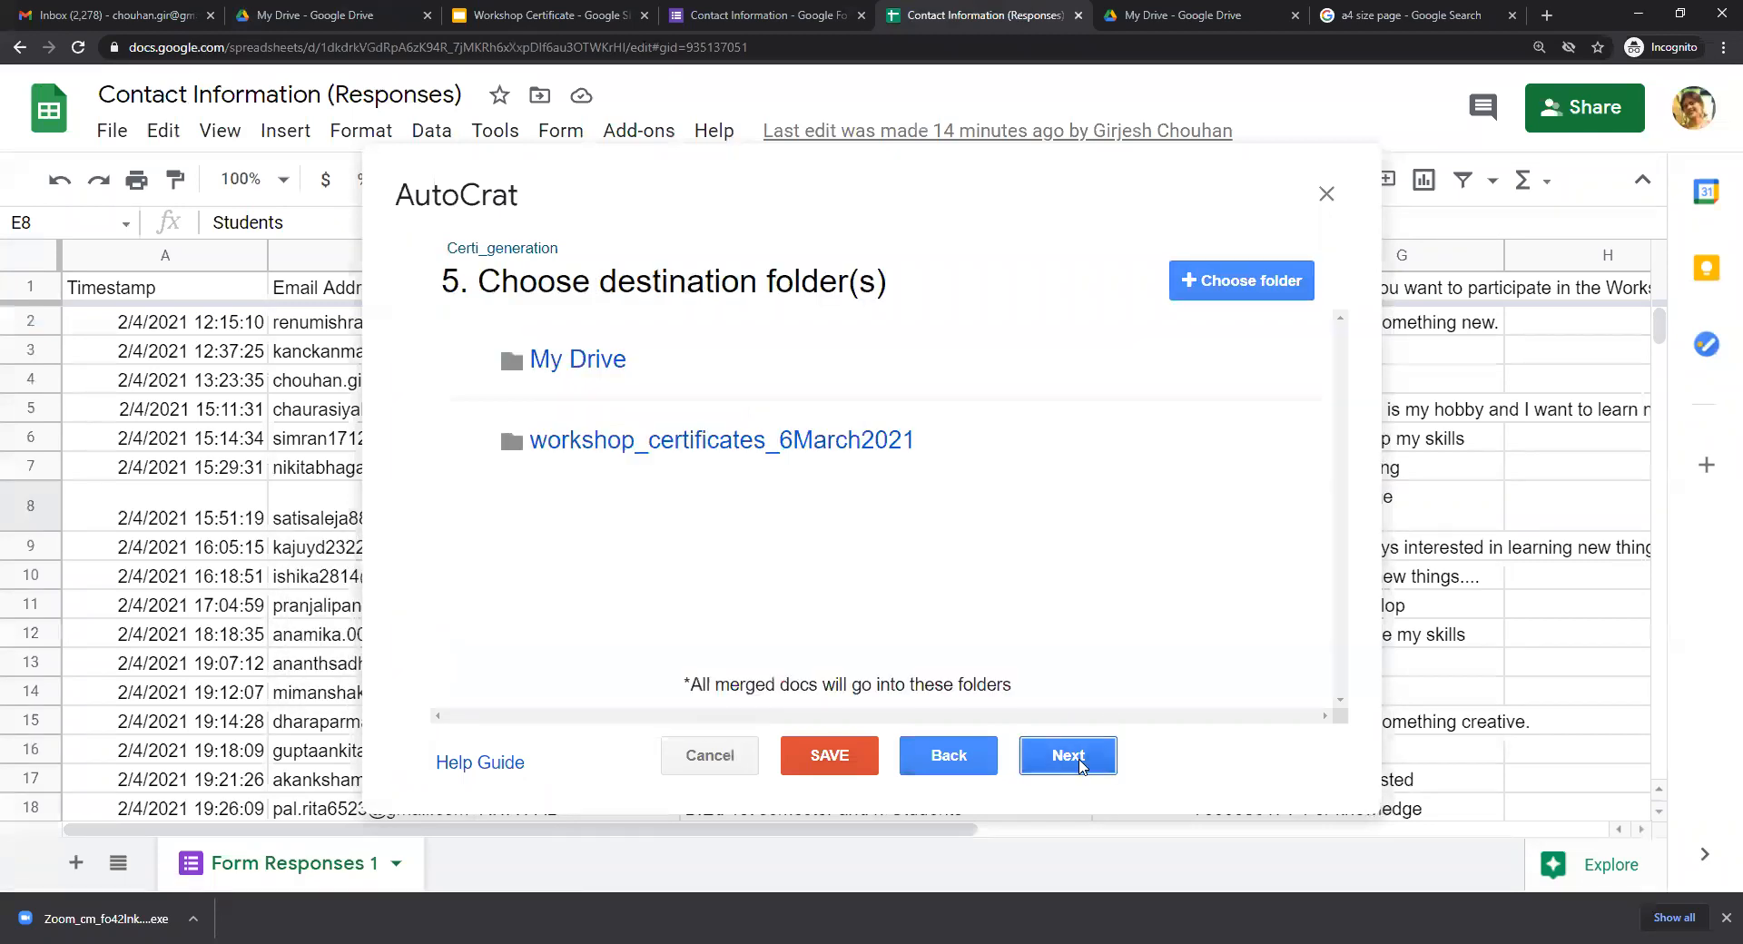
{"action": "left_click", "coordinate": [755, 445]}
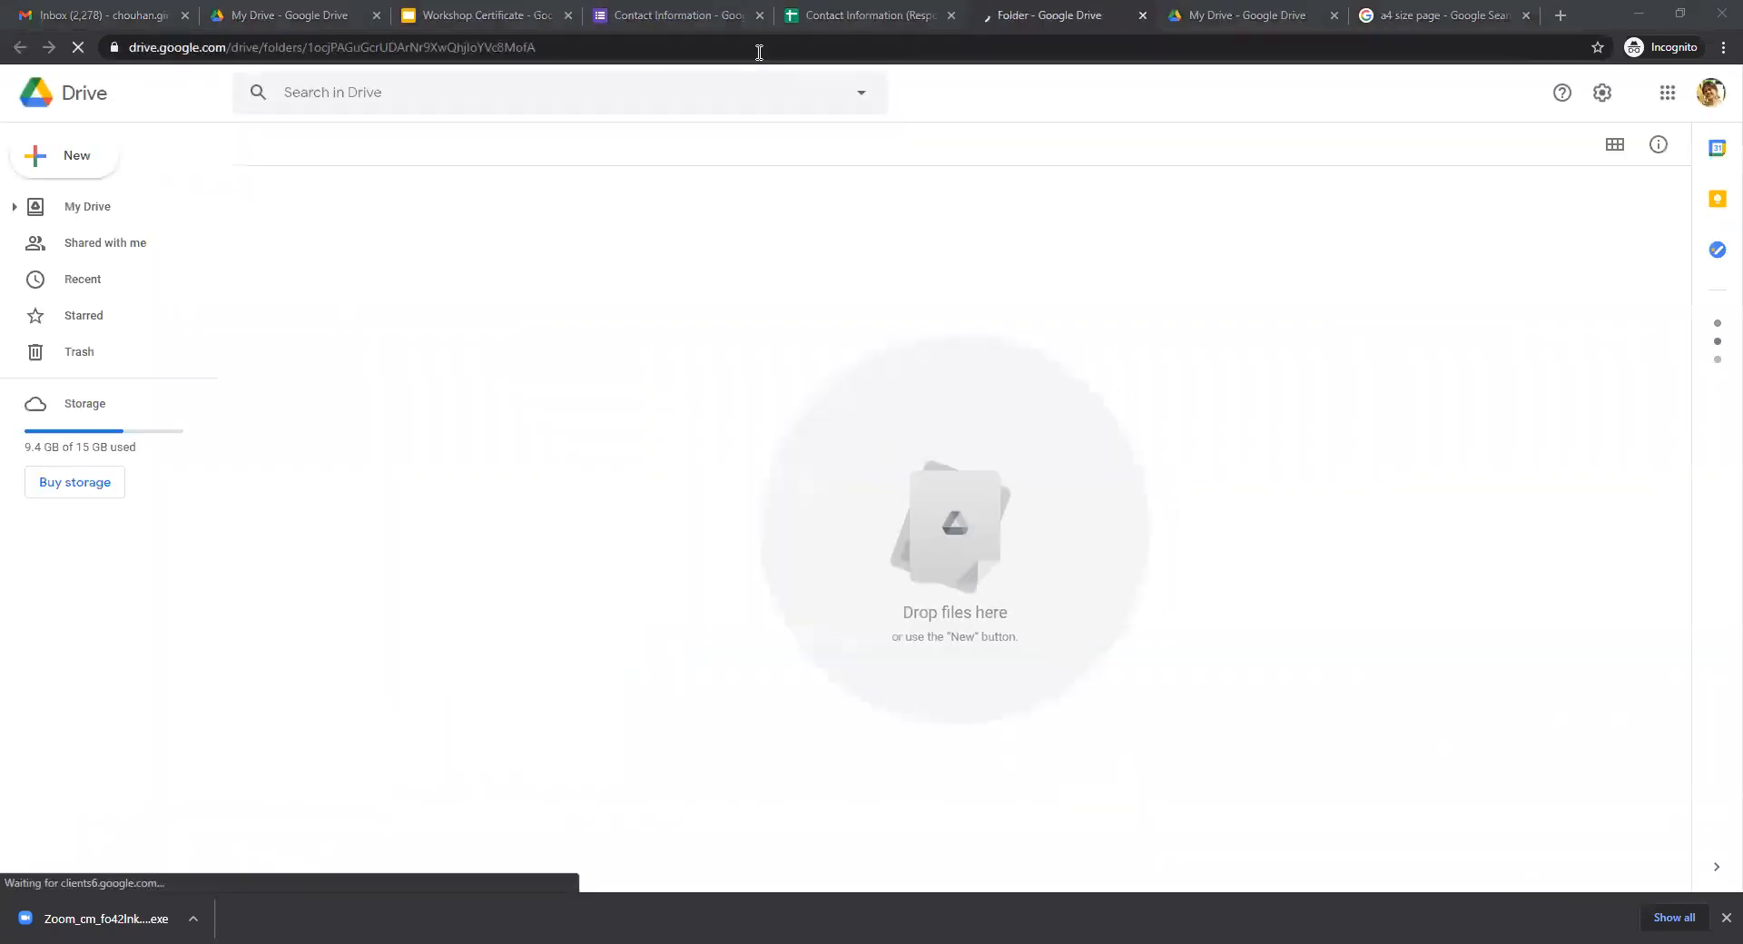
{"action": "left_click", "coordinate": [1256, 17]}
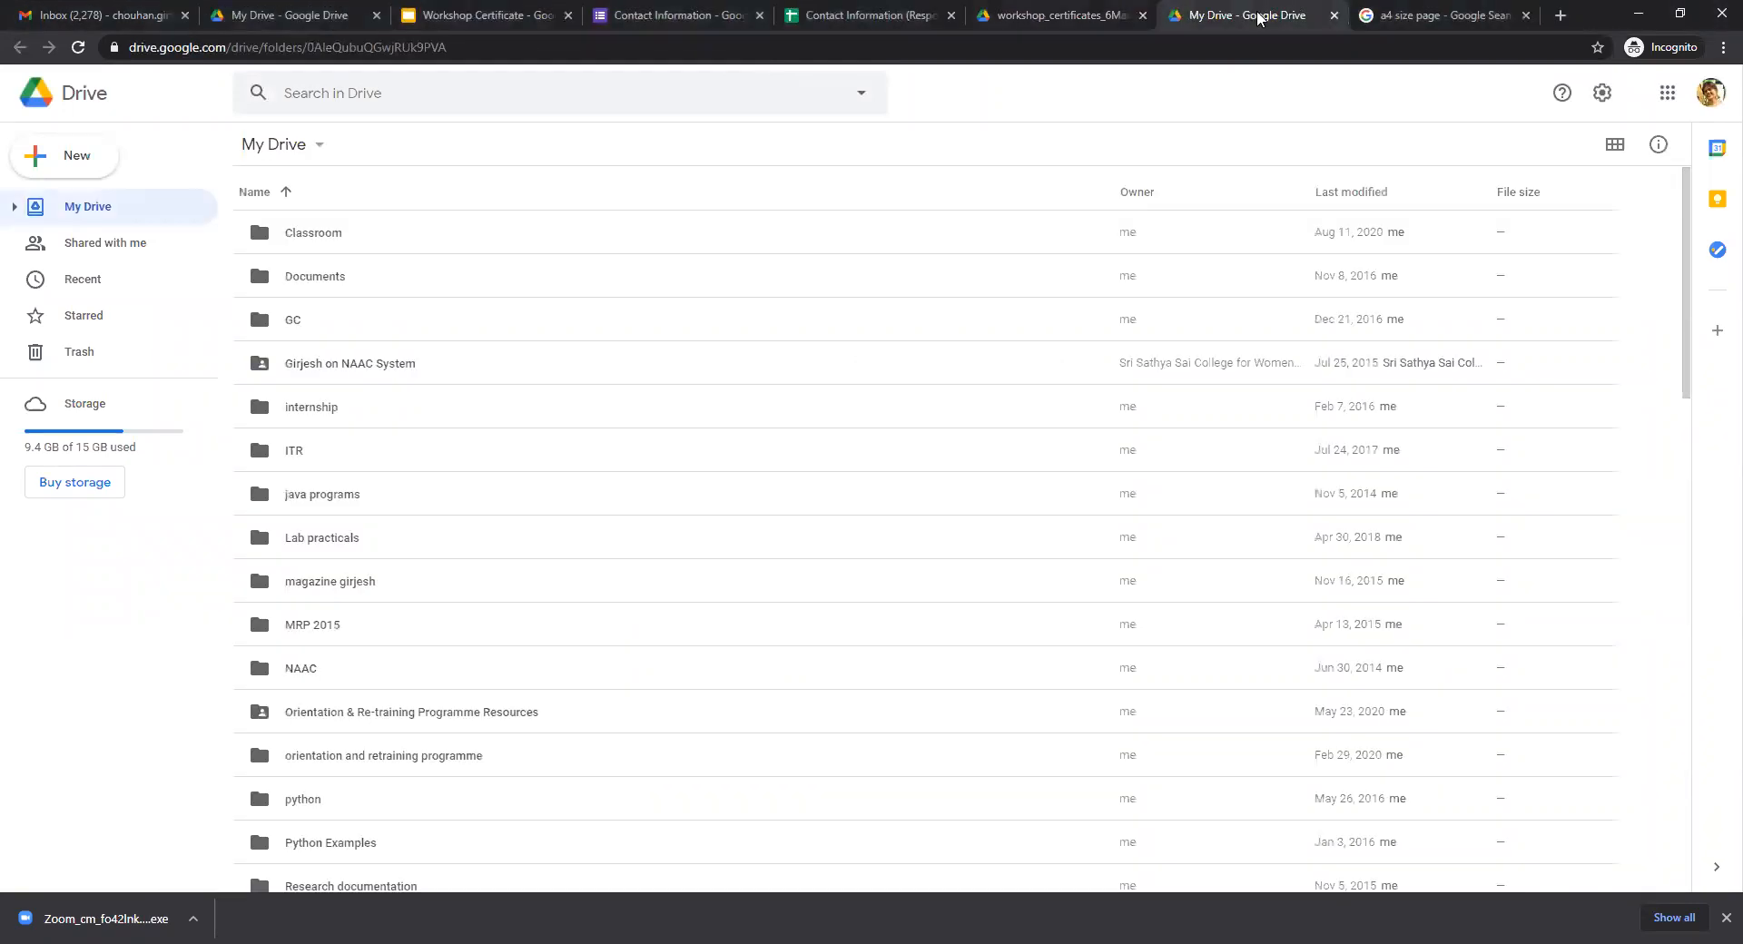
{"action": "key", "text": "ctrl+shift+Tab"}
{"action": "key", "text": "ctrl+shift+Tab"}
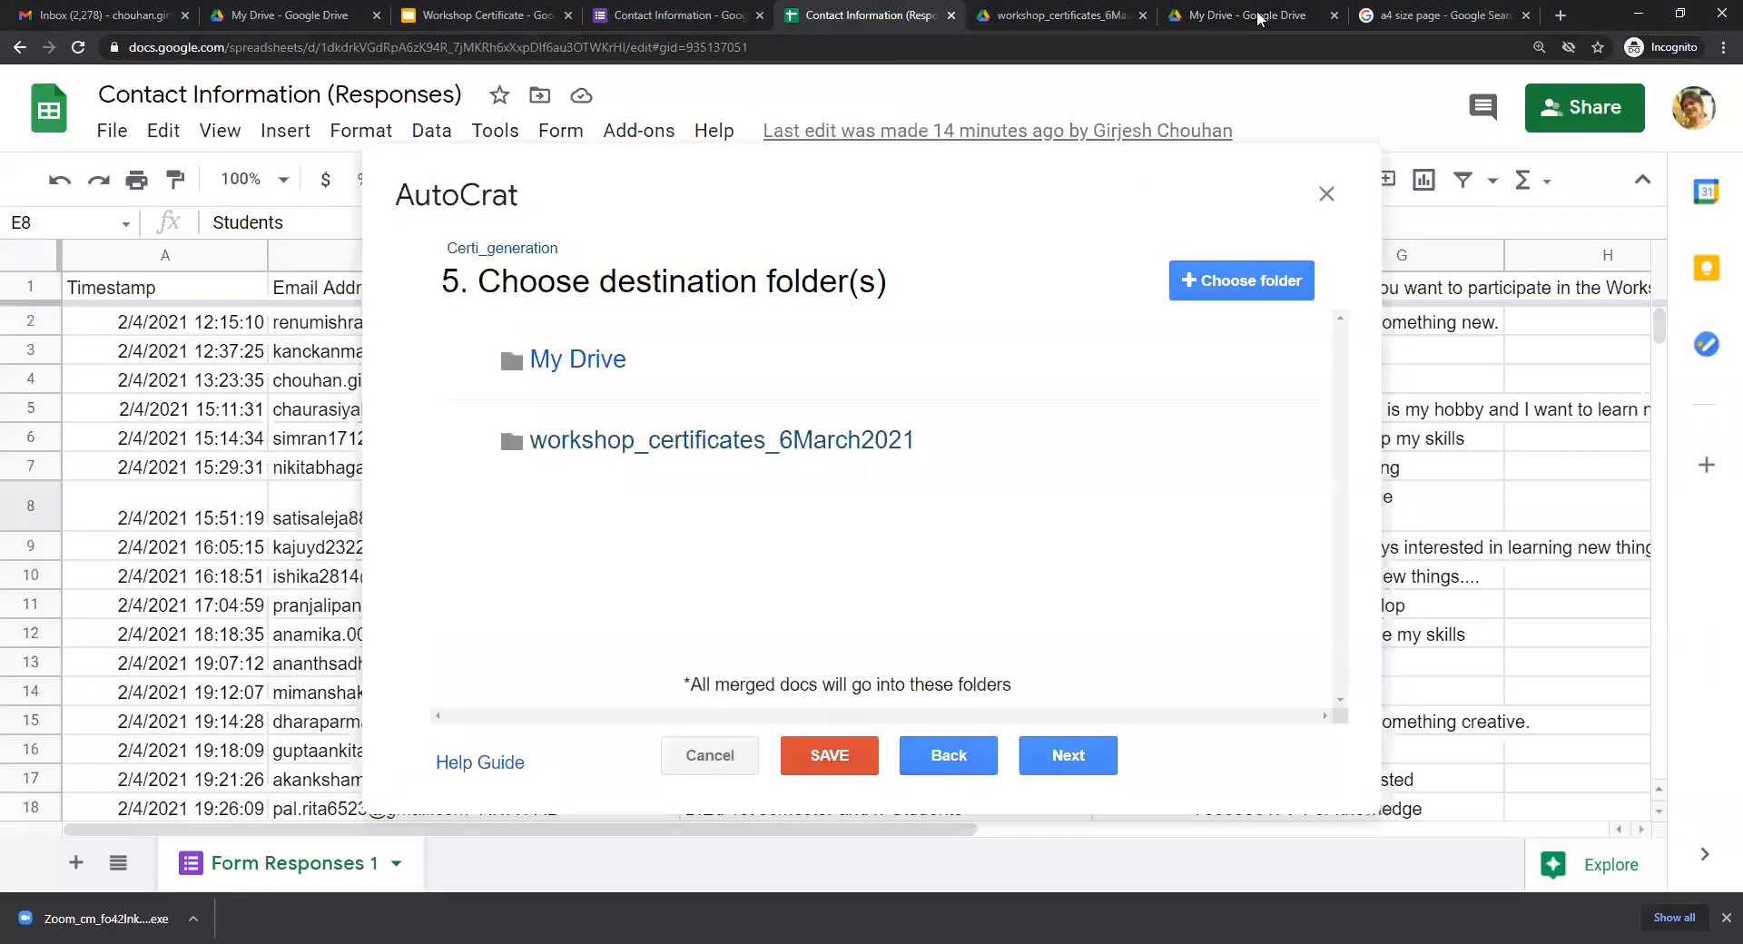
Proceed through the remaining merge job settings to the job triggers, reviewing the document sharing and email options on the way.
{"action": "left_click", "coordinate": [1042, 759]}
{"action": "left_click", "coordinate": [1042, 759]}
{"action": "left_click", "coordinate": [1042, 759]}
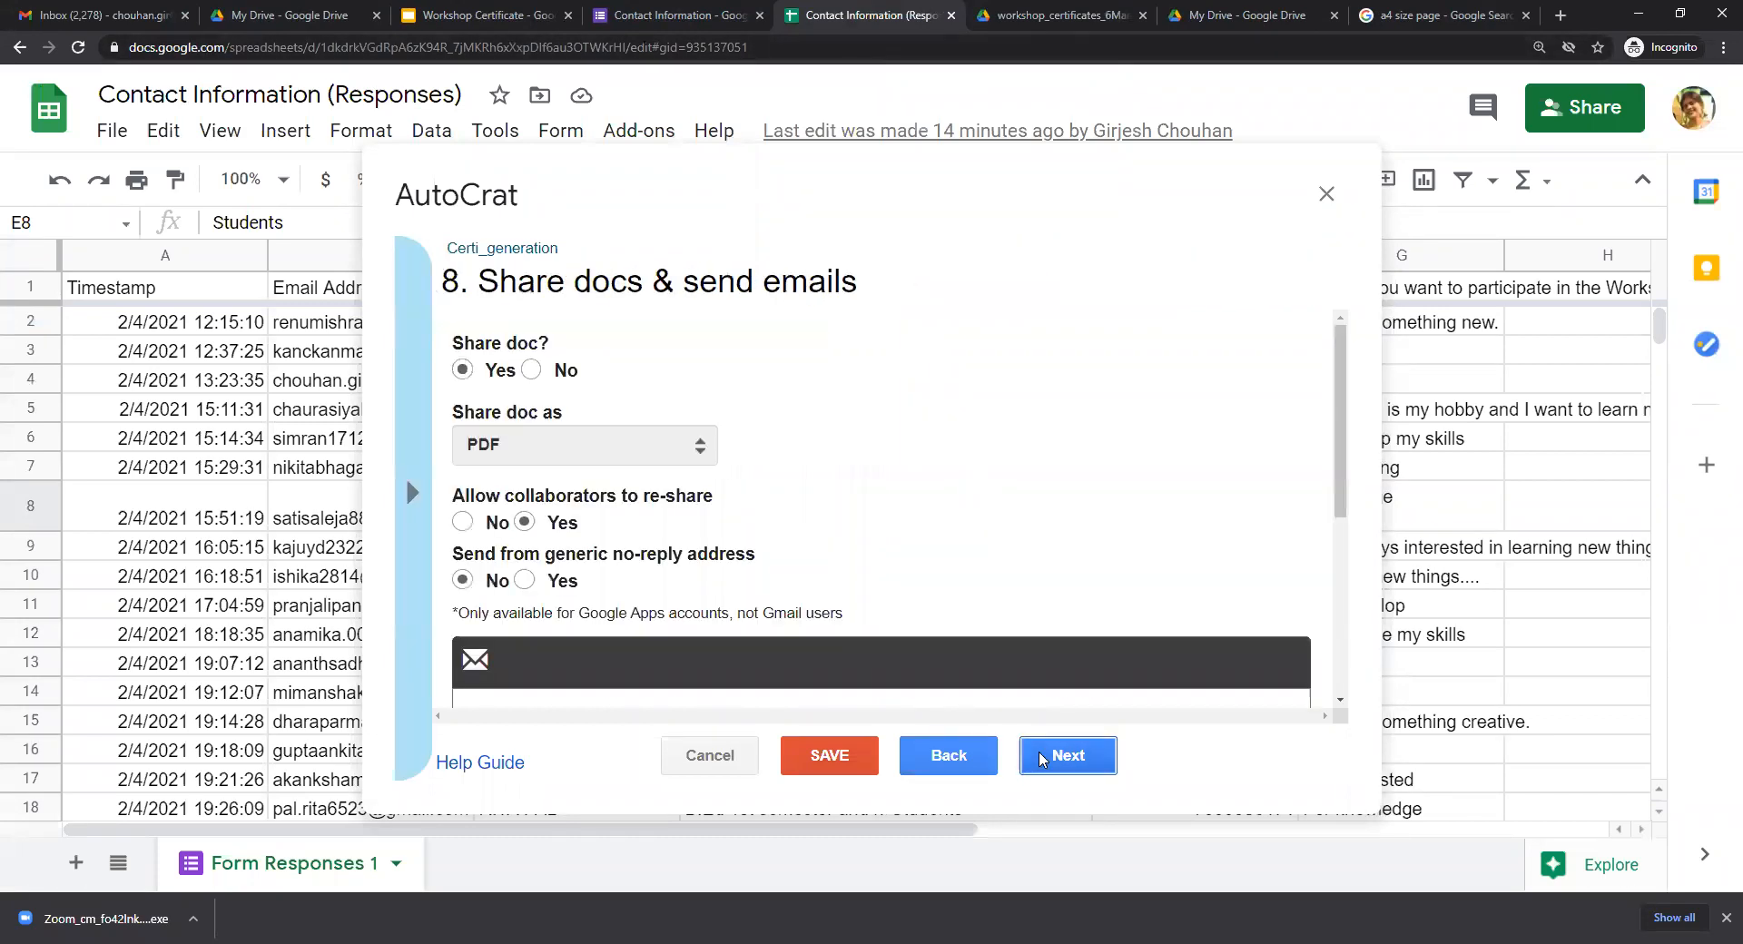
{"action": "scroll", "coordinate": [853, 385], "scroll_direction": "down", "scroll_amount": 1}
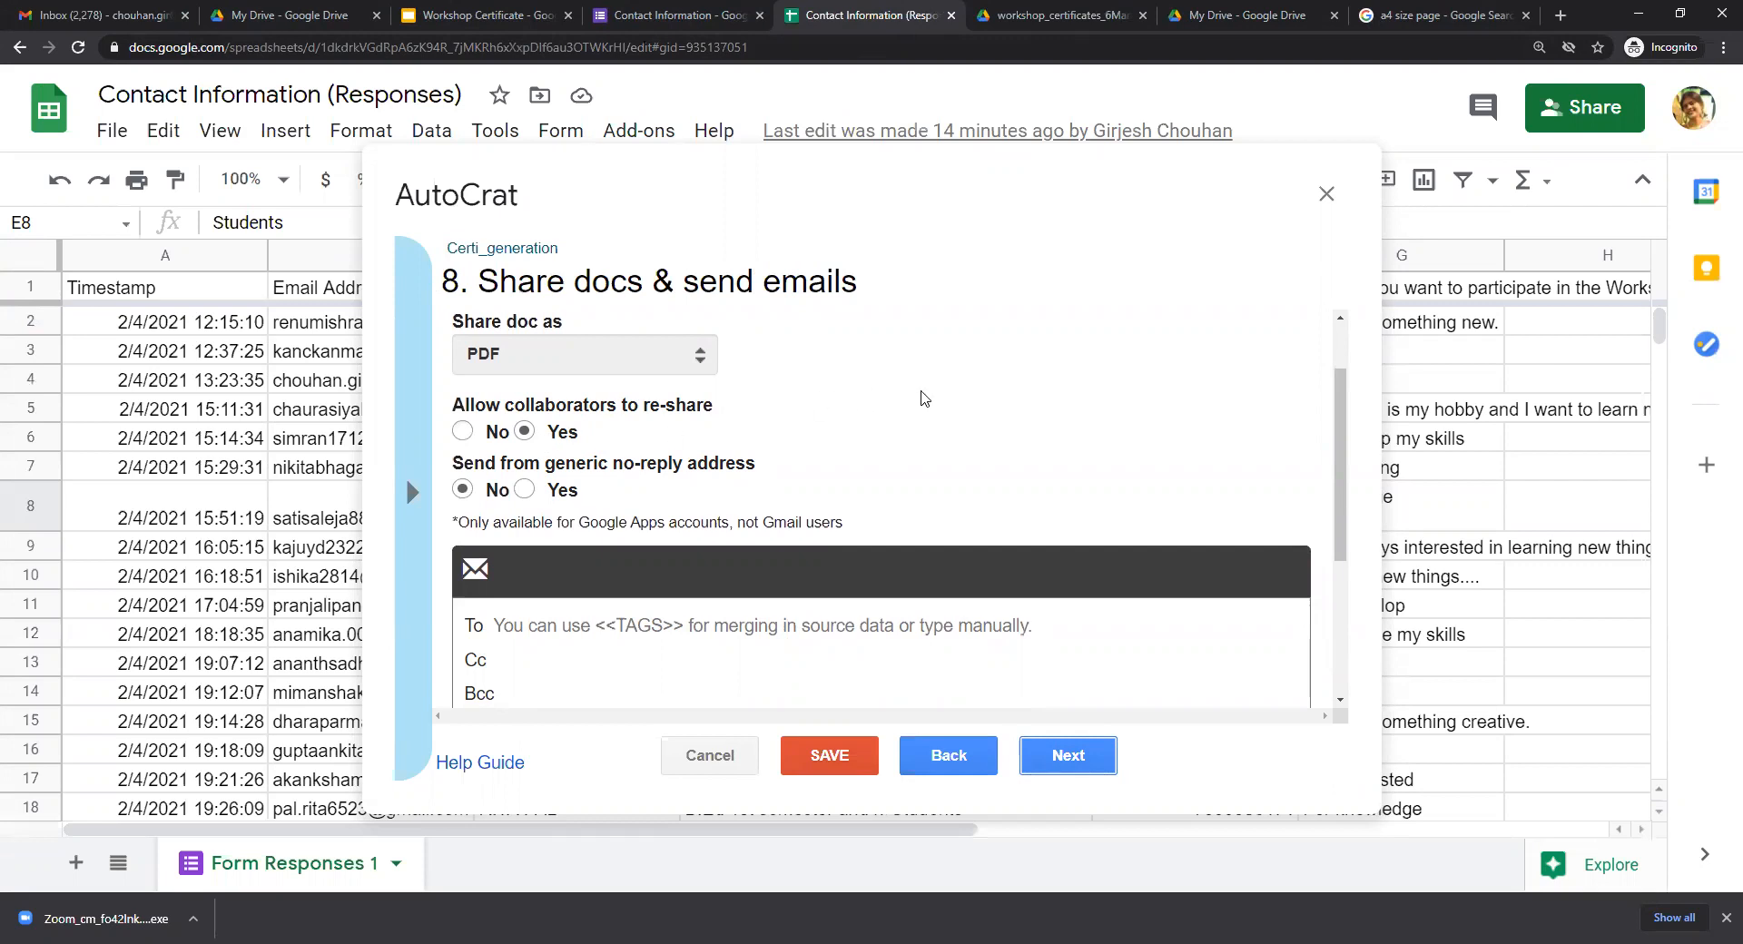
{"action": "scroll", "coordinate": [917, 393], "scroll_direction": "down", "scroll_amount": 2}
{"action": "scroll", "coordinate": [918, 393], "scroll_direction": "up", "scroll_amount": 1}
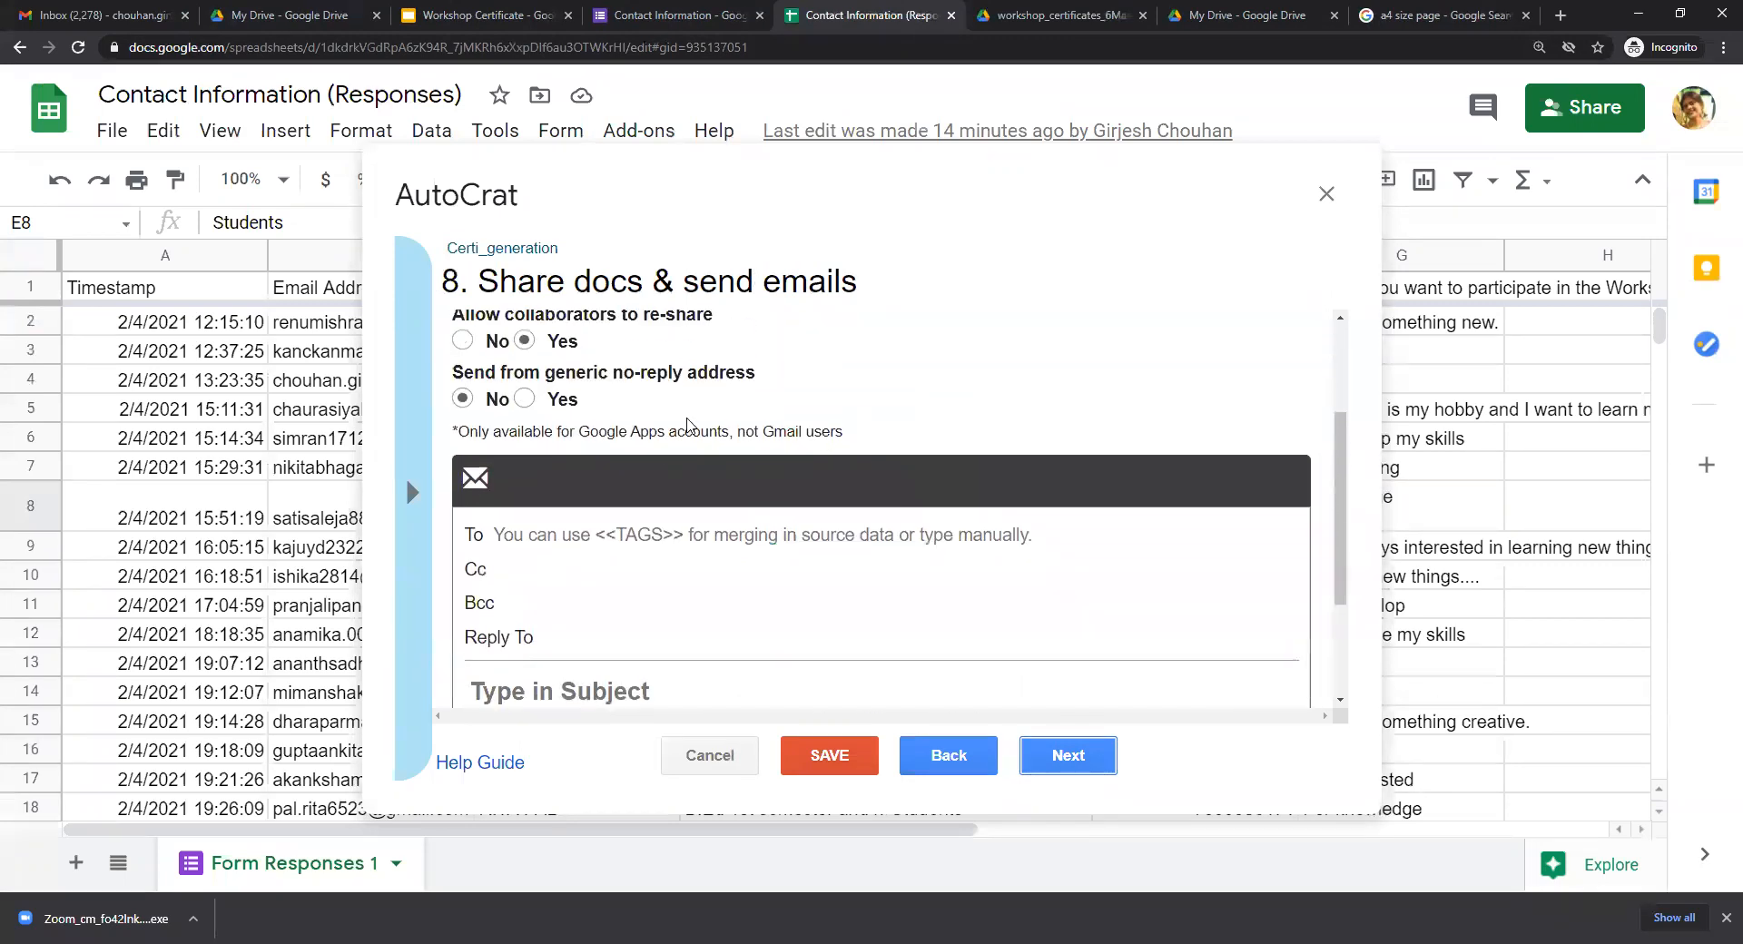
{"action": "scroll", "coordinate": [690, 425], "scroll_direction": "down", "scroll_amount": 2}
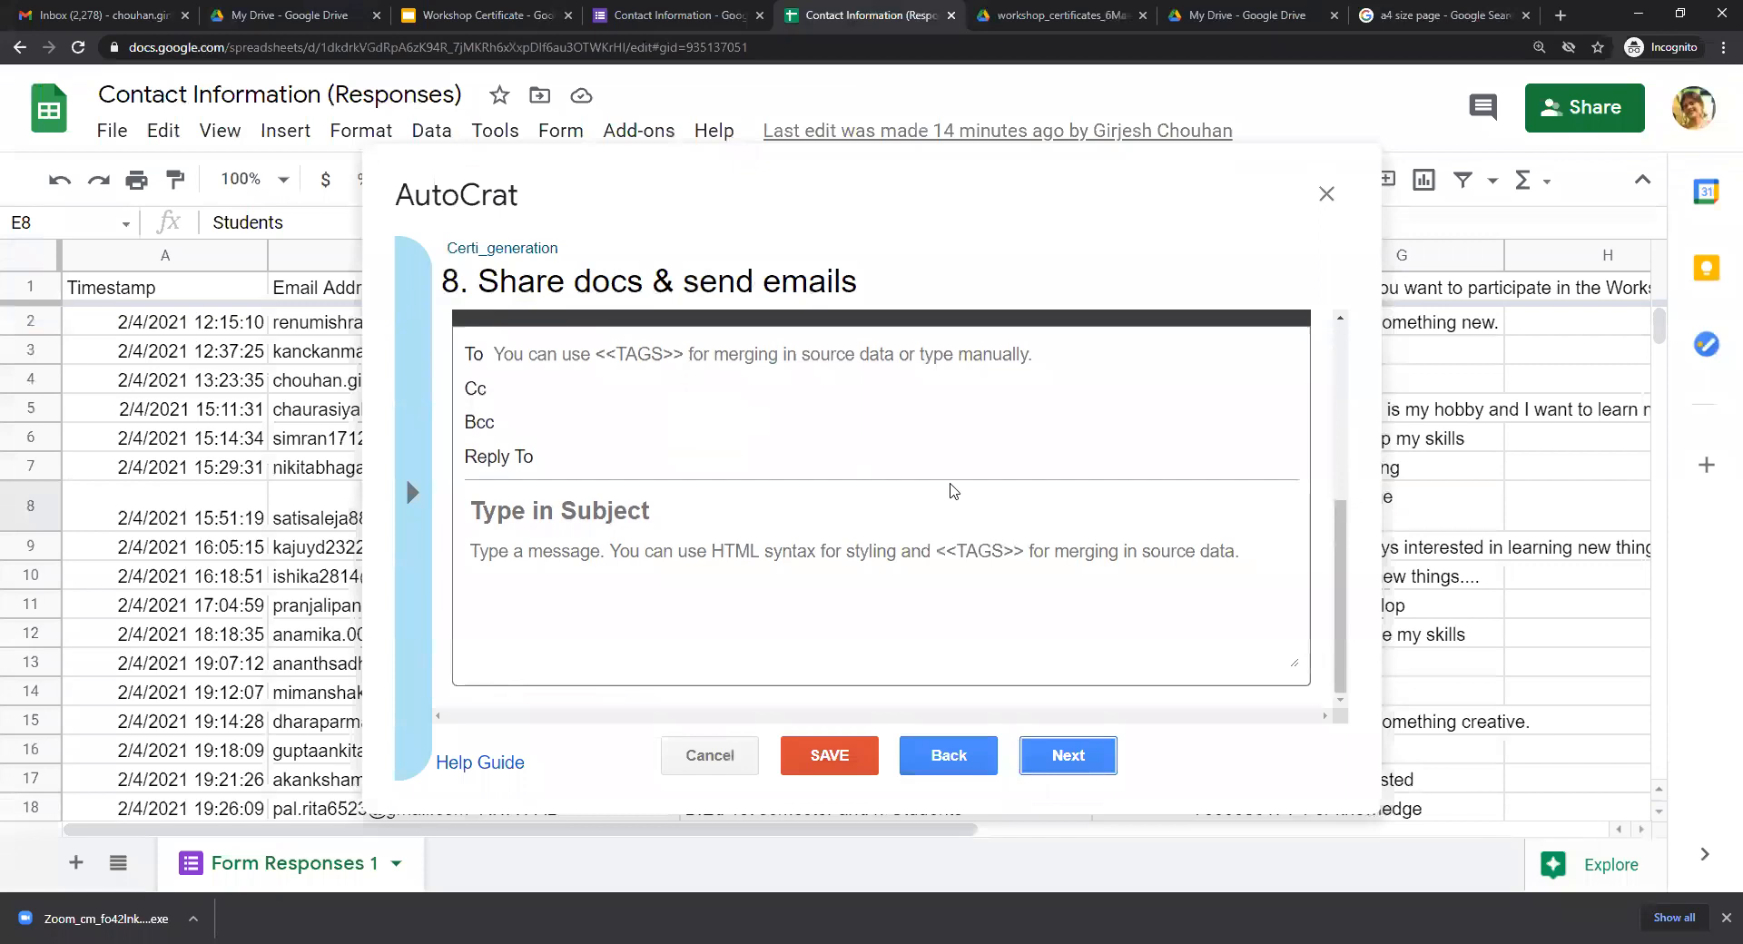
{"action": "scroll", "coordinate": [949, 491], "scroll_direction": "up", "scroll_amount": 3}
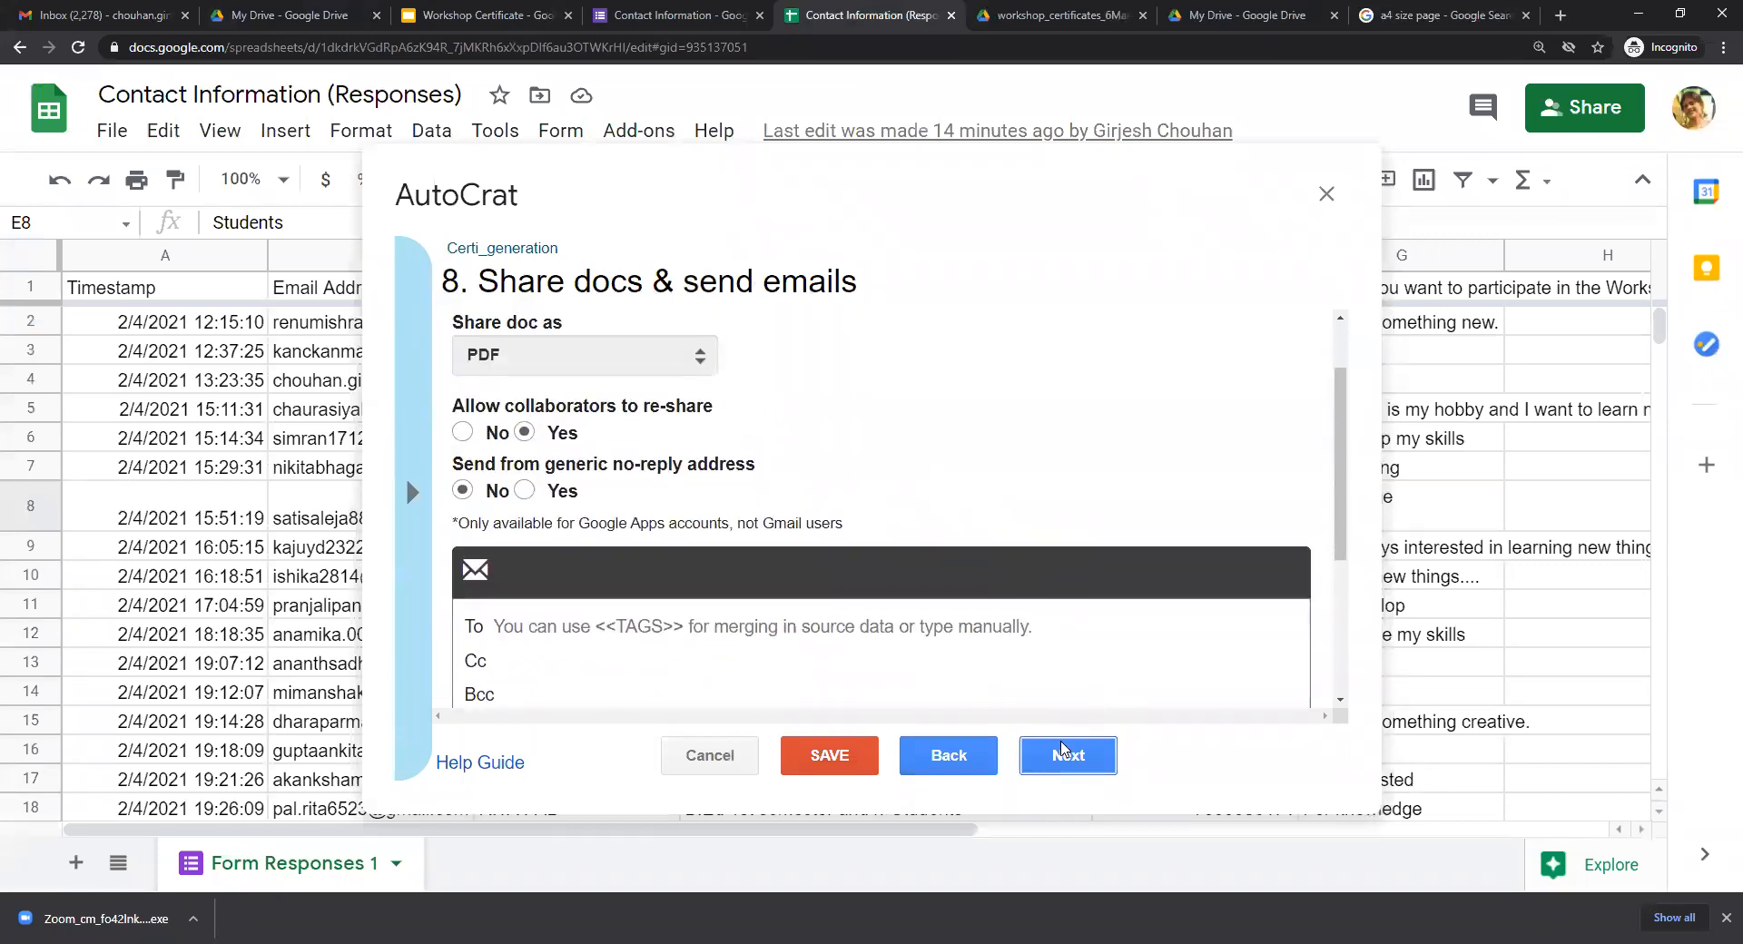
{"action": "left_click", "coordinate": [1064, 765]}
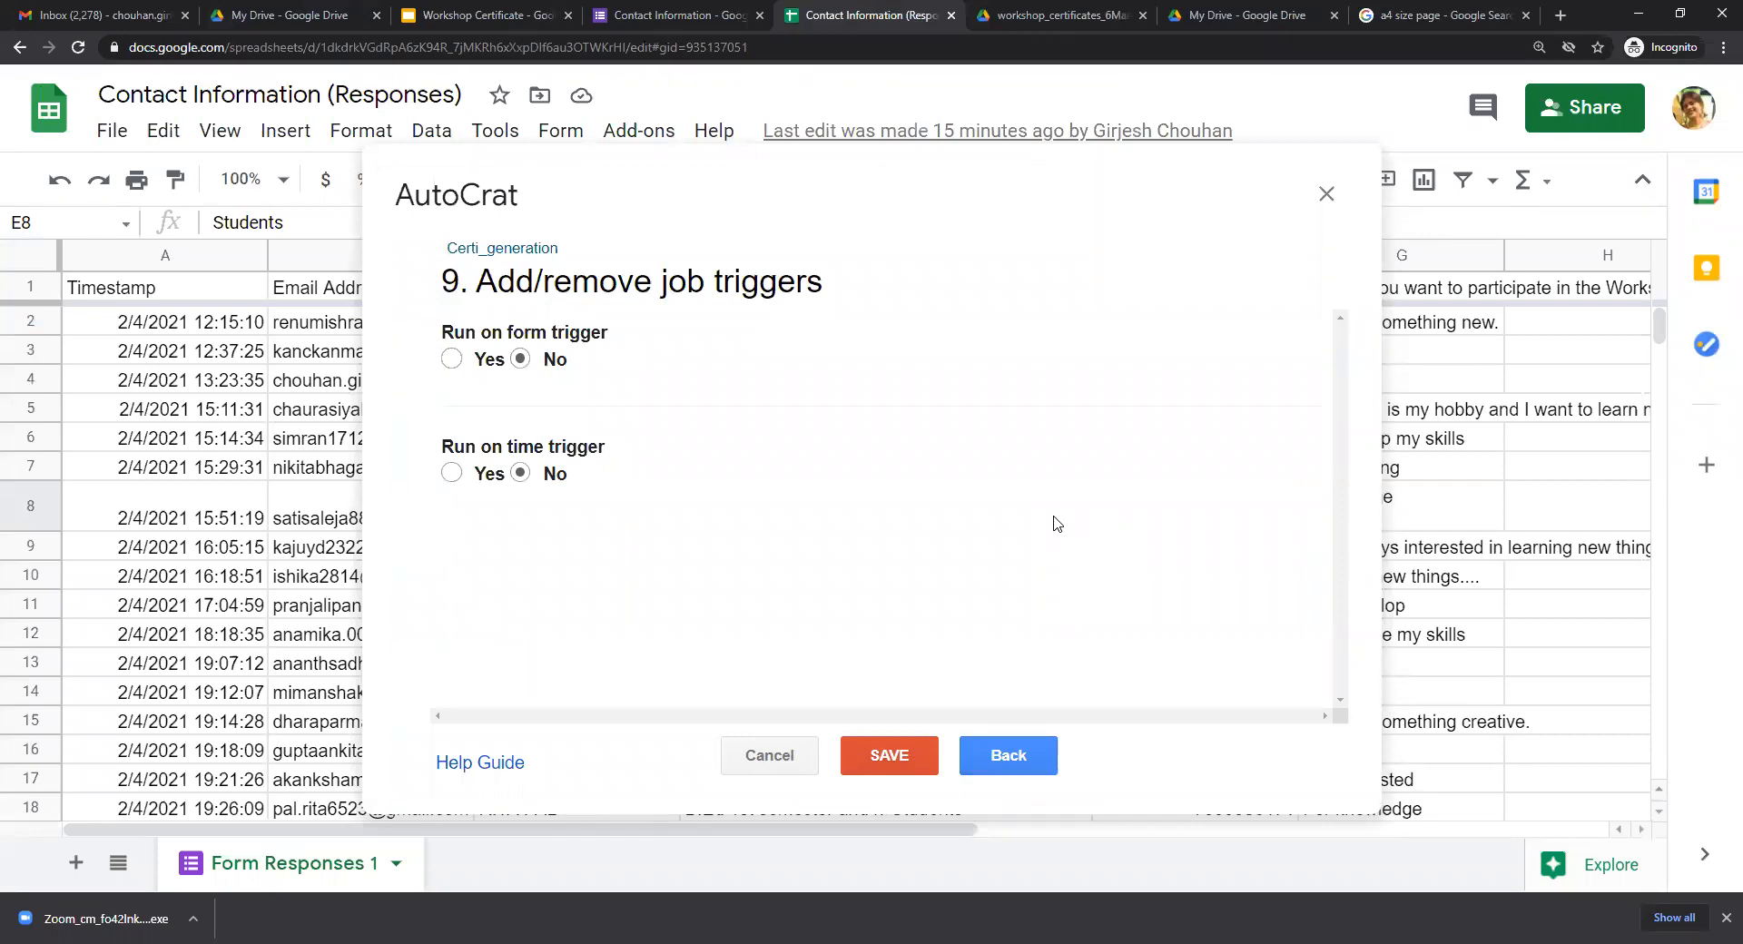
Try running the merge job on form trigger, set the option back to No, and accept the request to enable project triggers.
{"action": "left_click", "coordinate": [452, 360]}
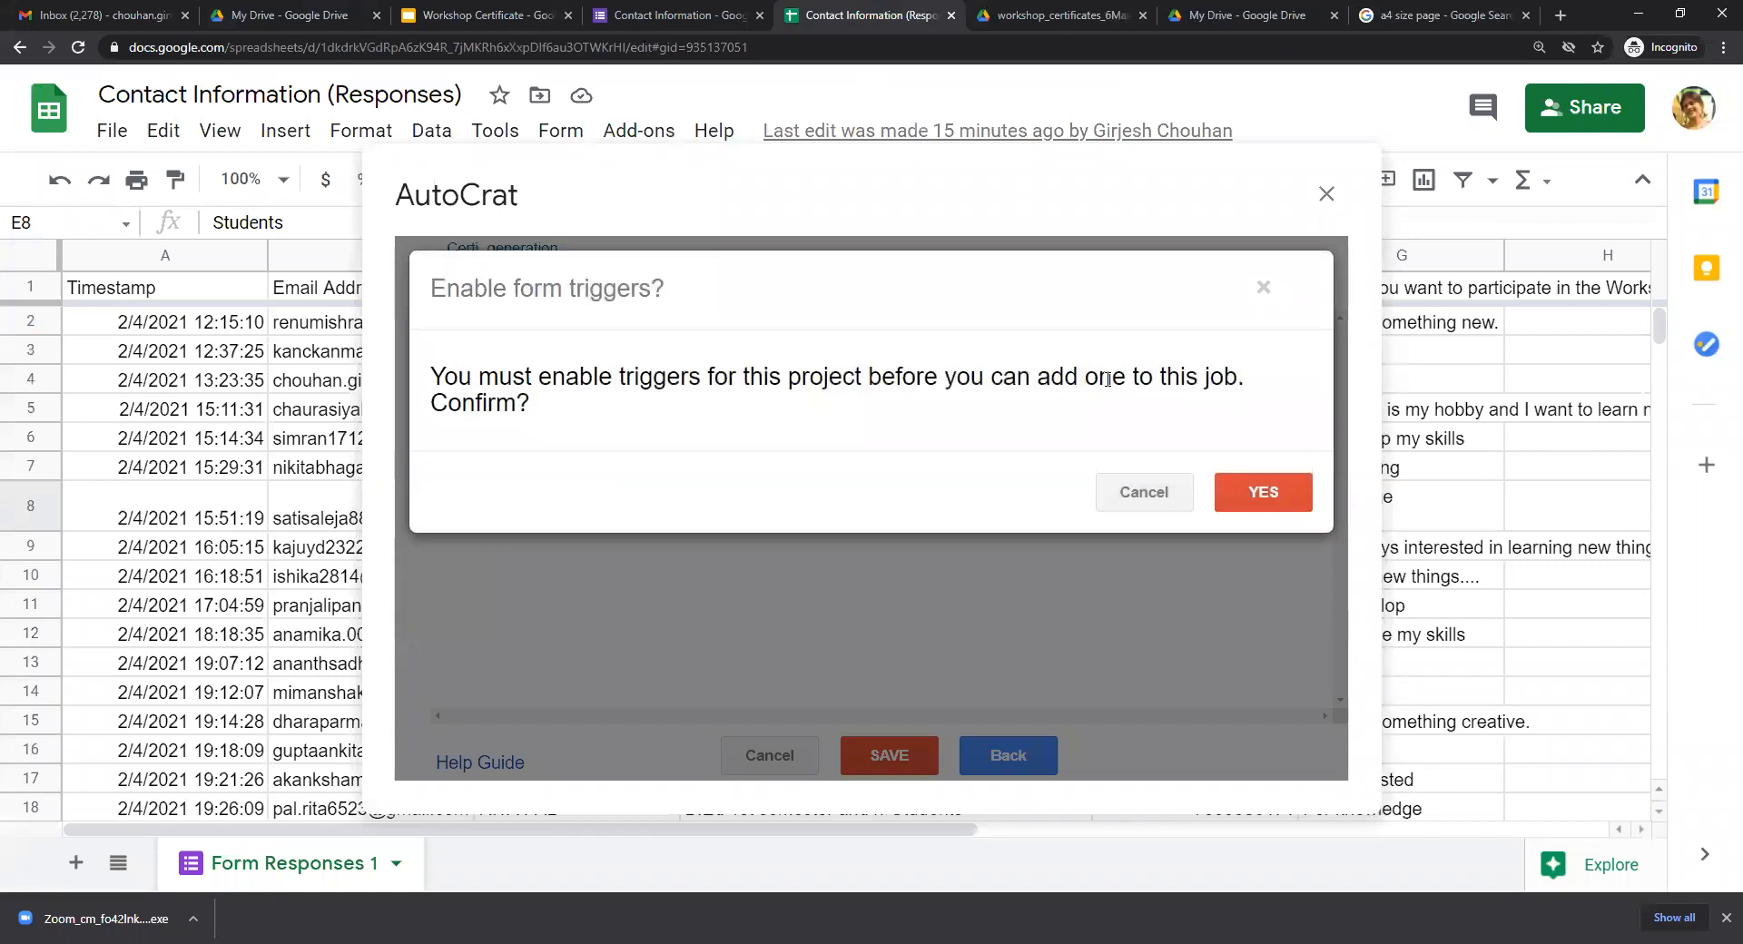
{"action": "left_click", "coordinate": [1263, 288]}
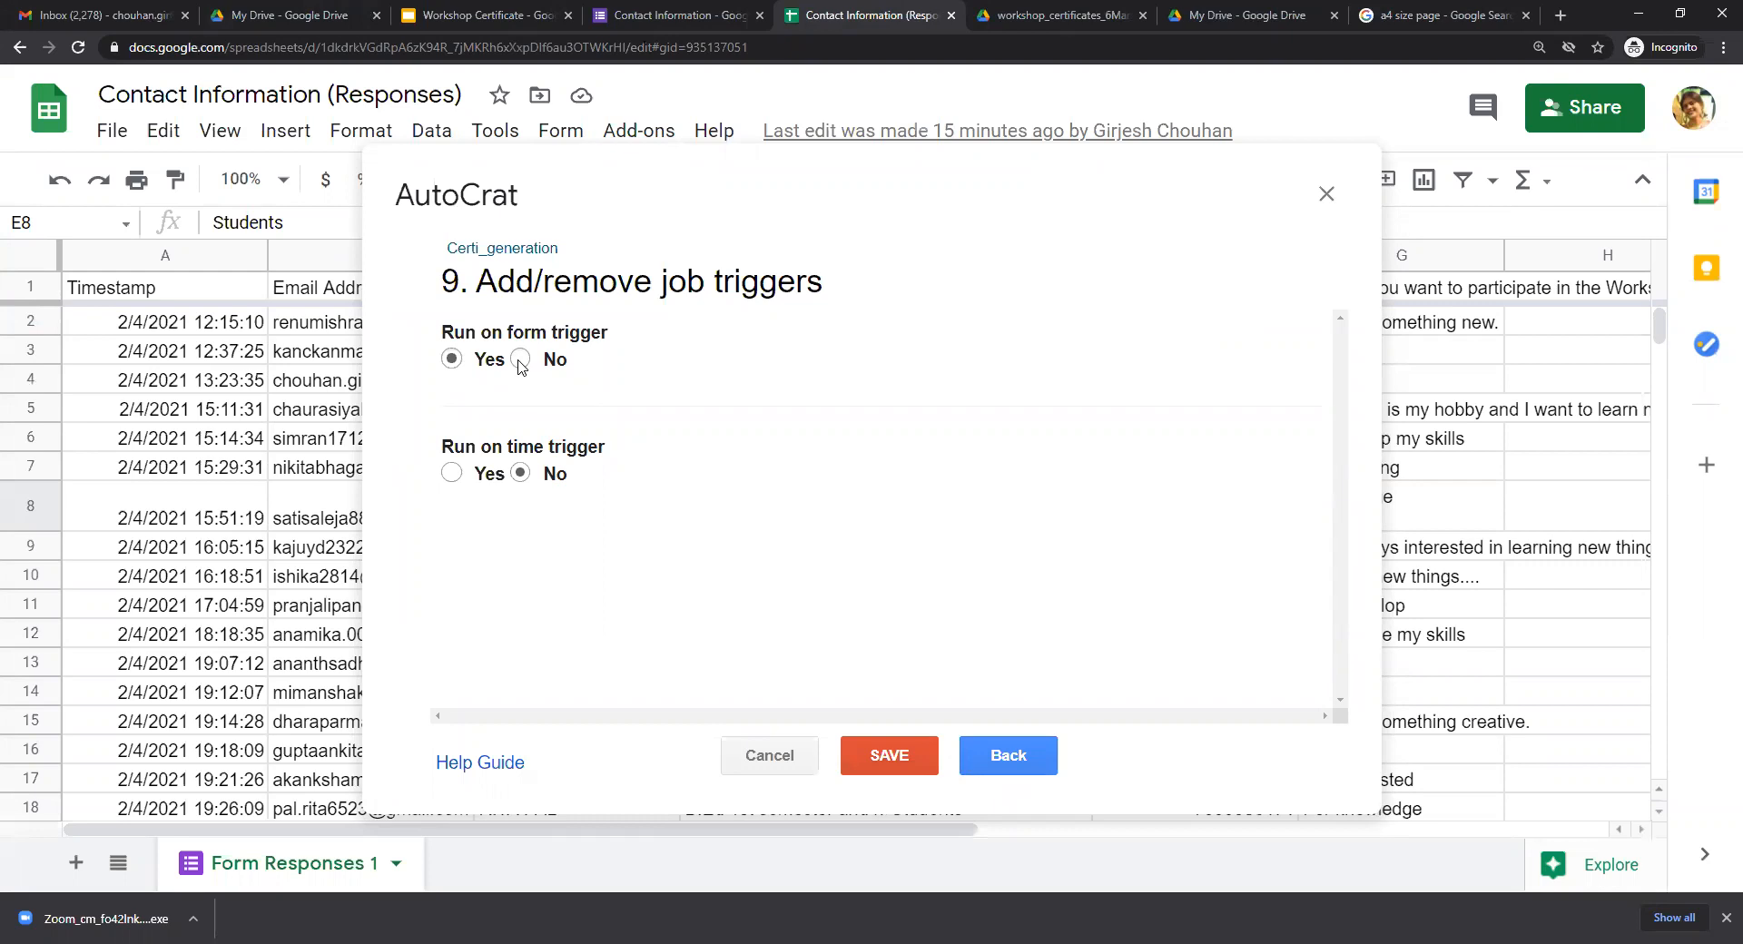
{"action": "left_click", "coordinate": [521, 361]}
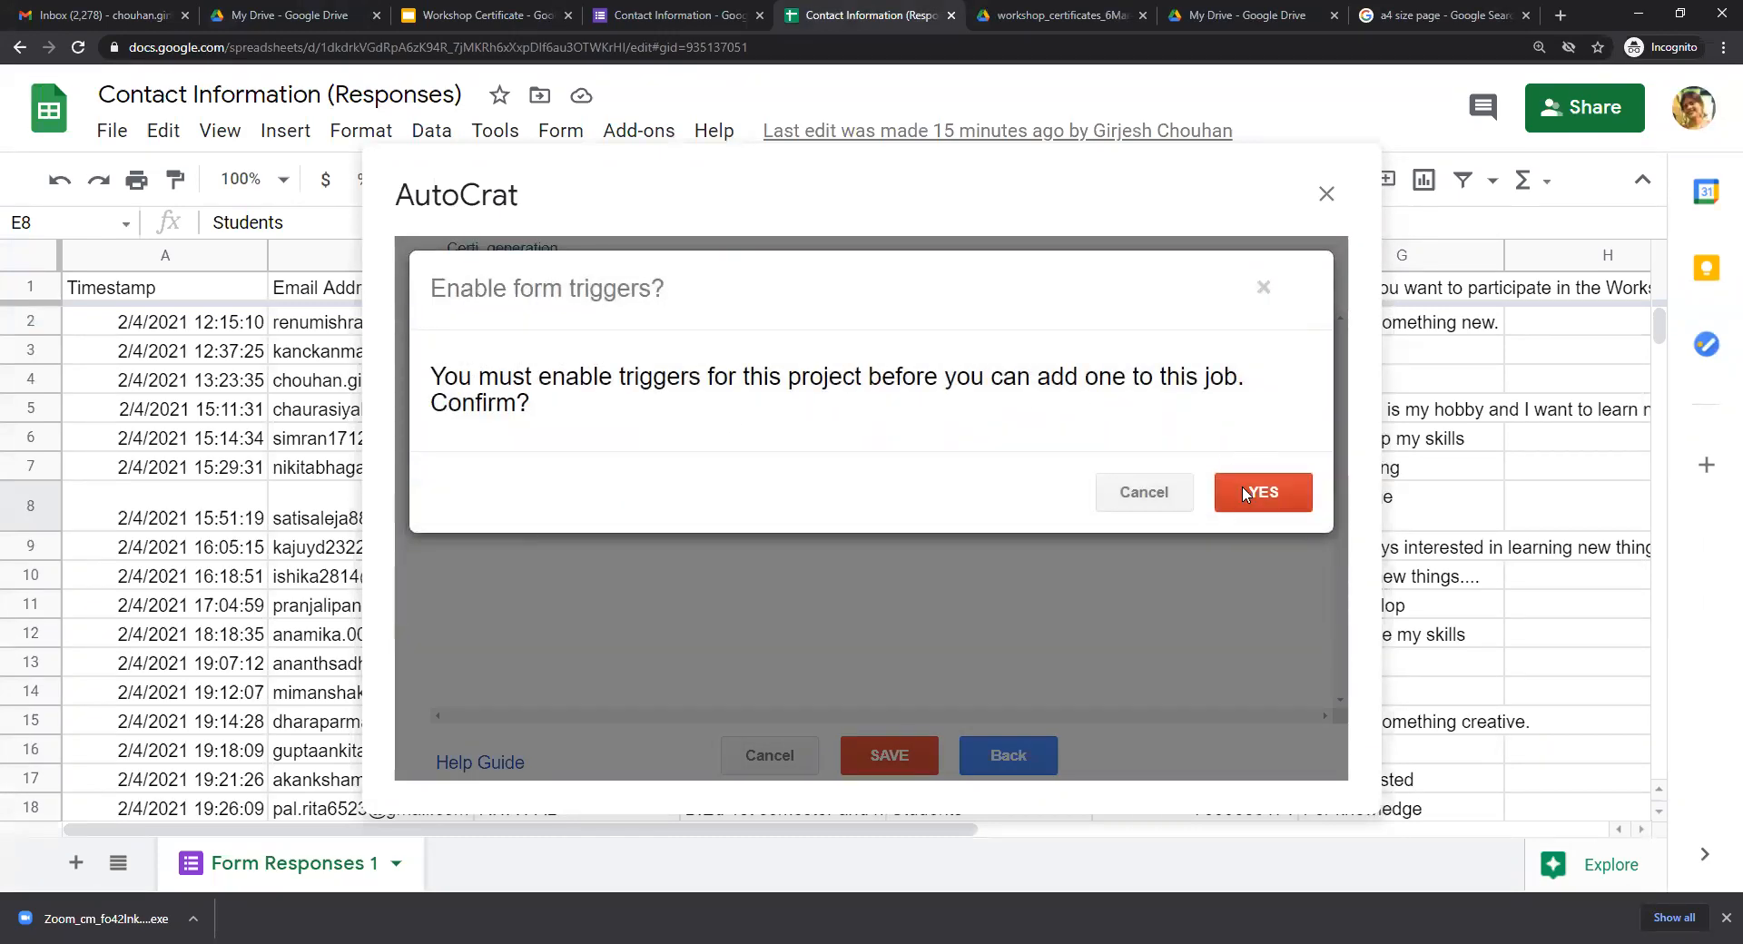
{"action": "left_click_drag", "start_coordinate": [615, 379], "coordinate": [986, 375]}
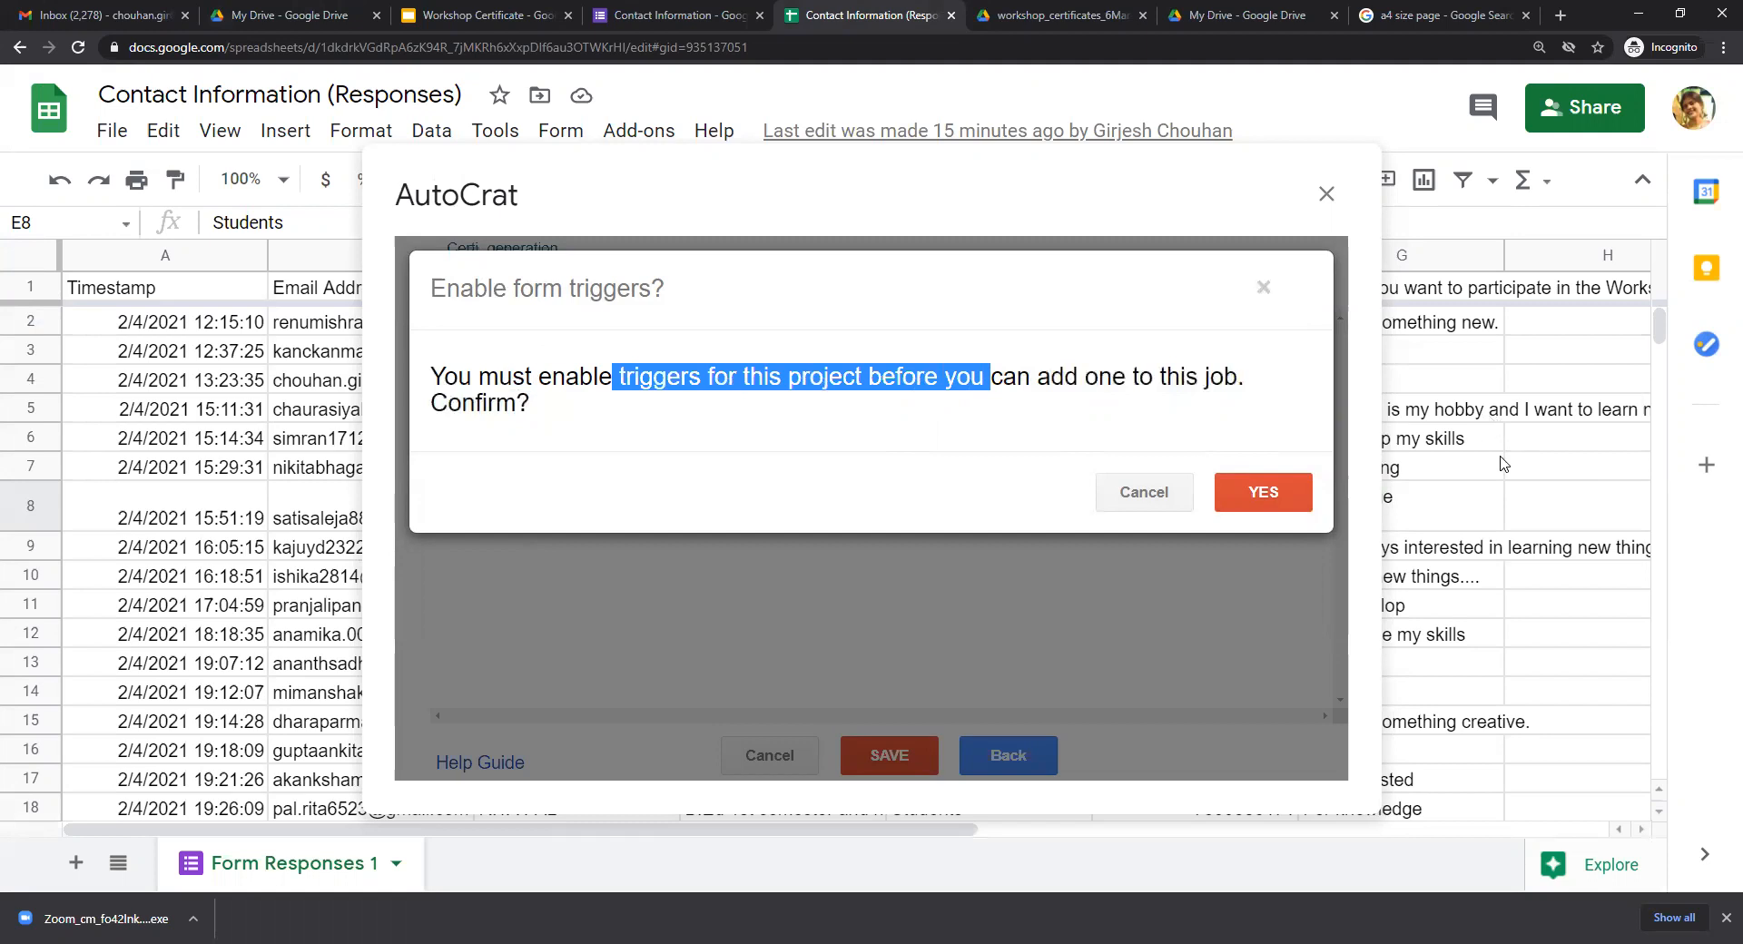
{"action": "left_click", "coordinate": [1271, 492]}
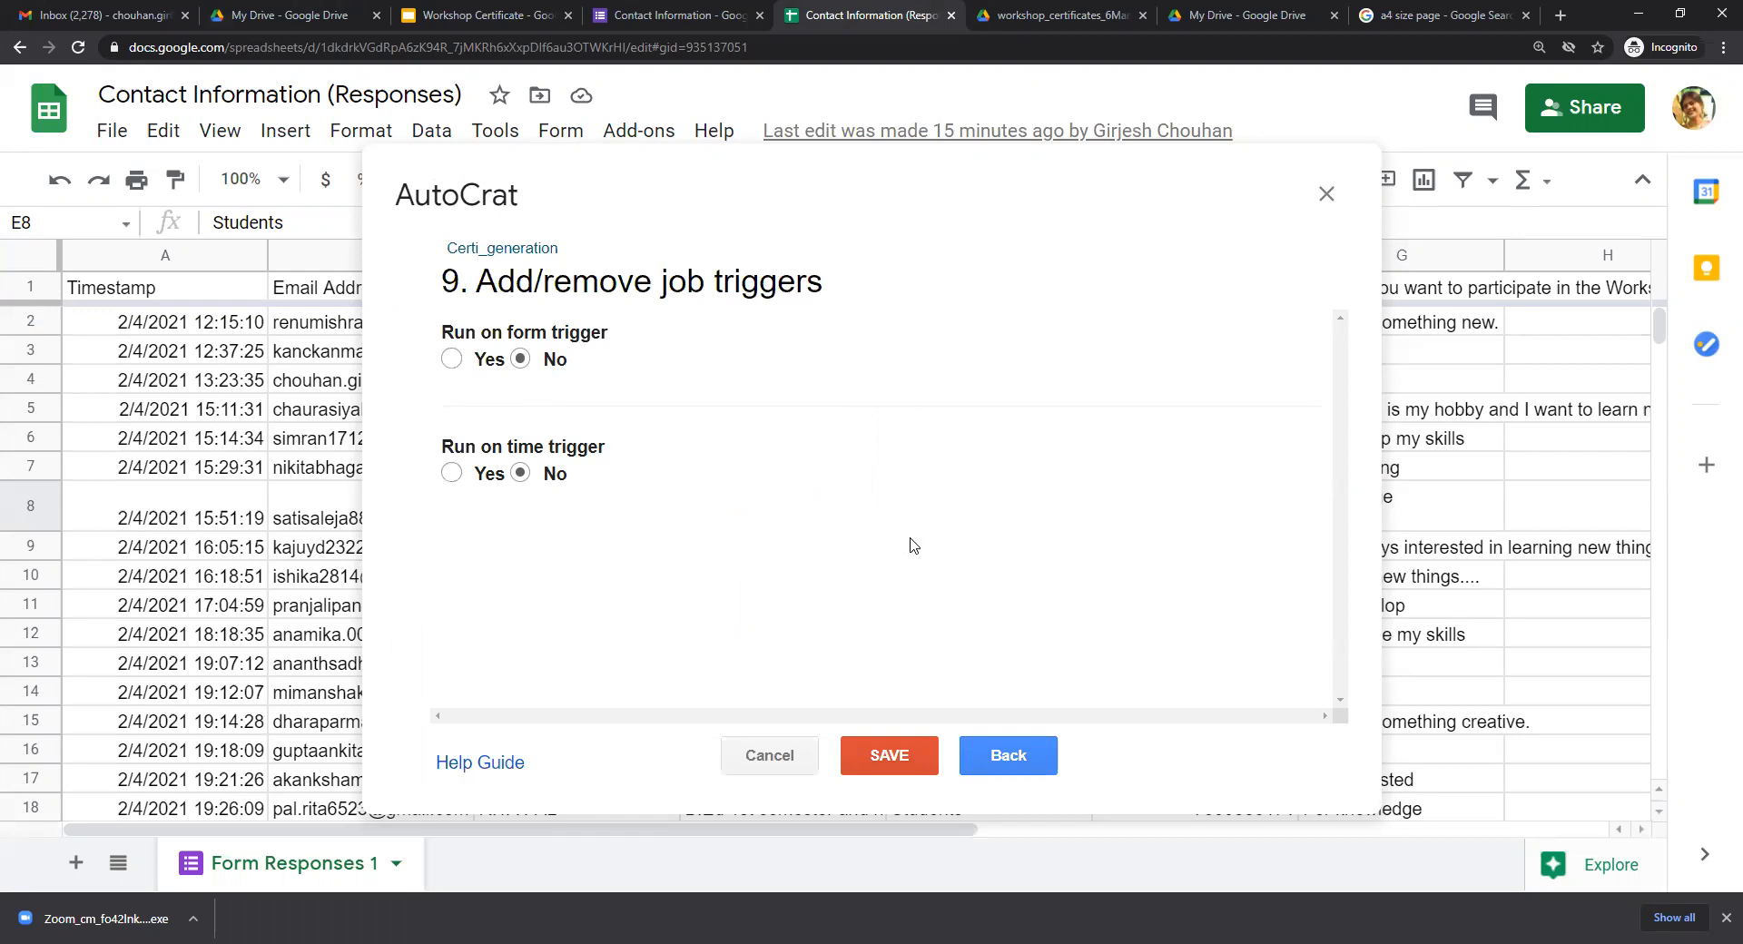
Try to save the merge job with document sharing on, and review the sharing and email fields.
{"action": "left_click", "coordinate": [879, 763]}
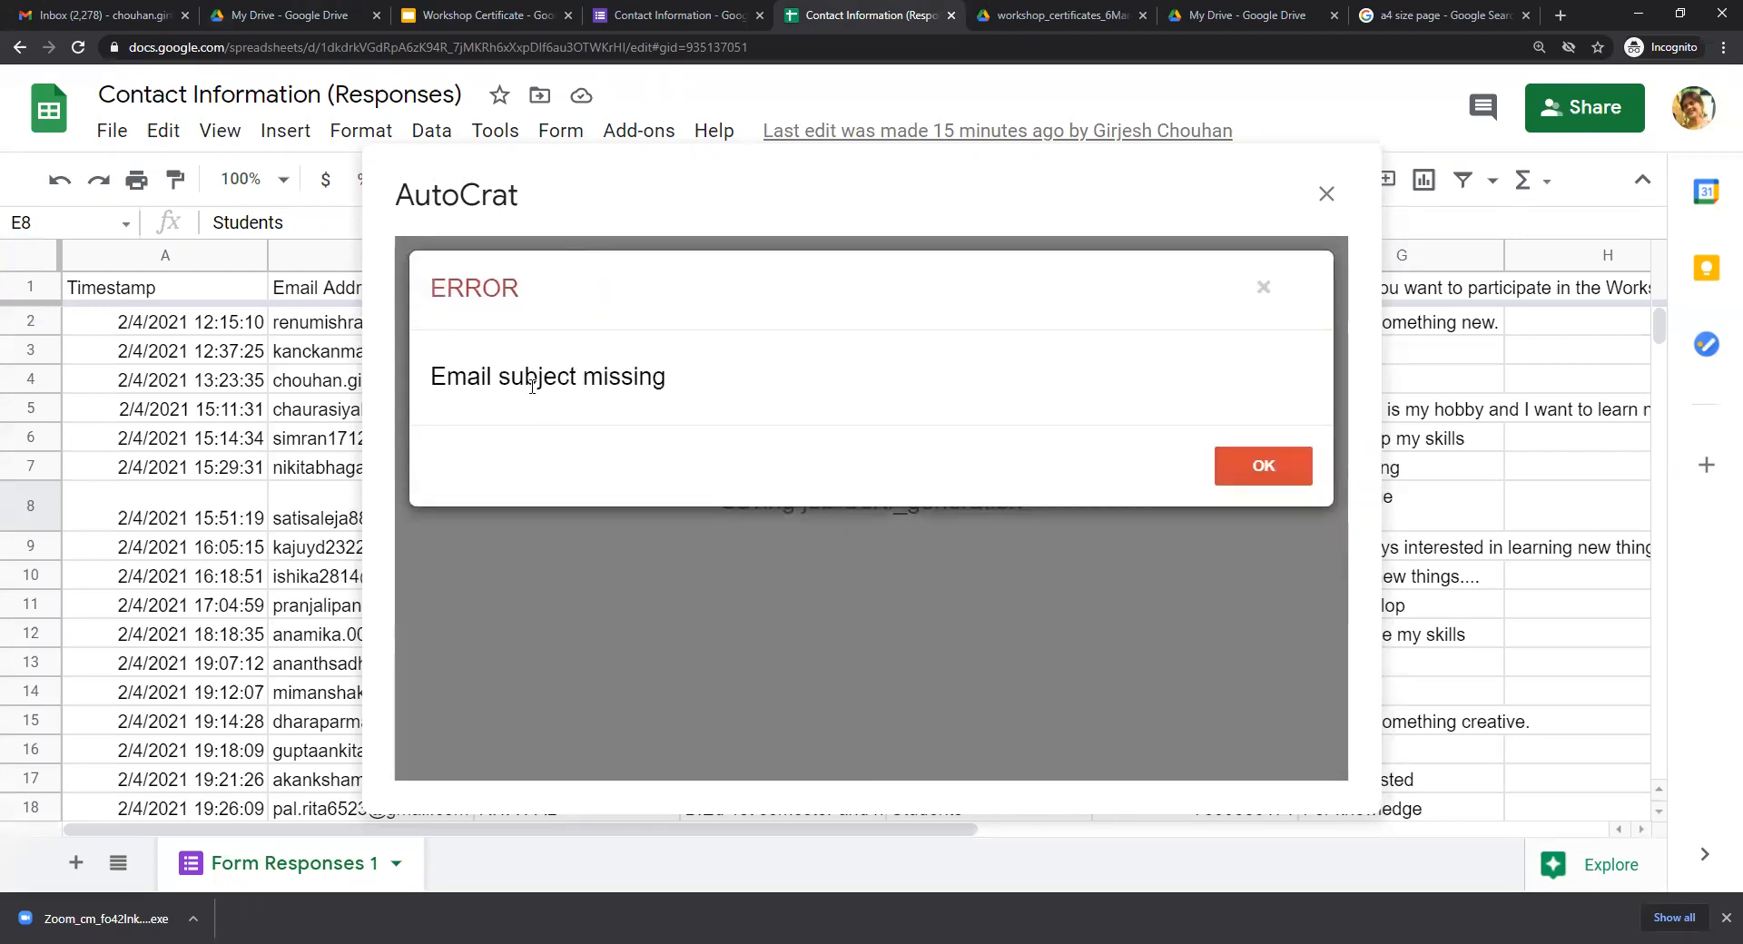
{"action": "left_click", "coordinate": [1269, 490]}
{"action": "scroll", "coordinate": [830, 483], "scroll_direction": "down", "scroll_amount": 1}
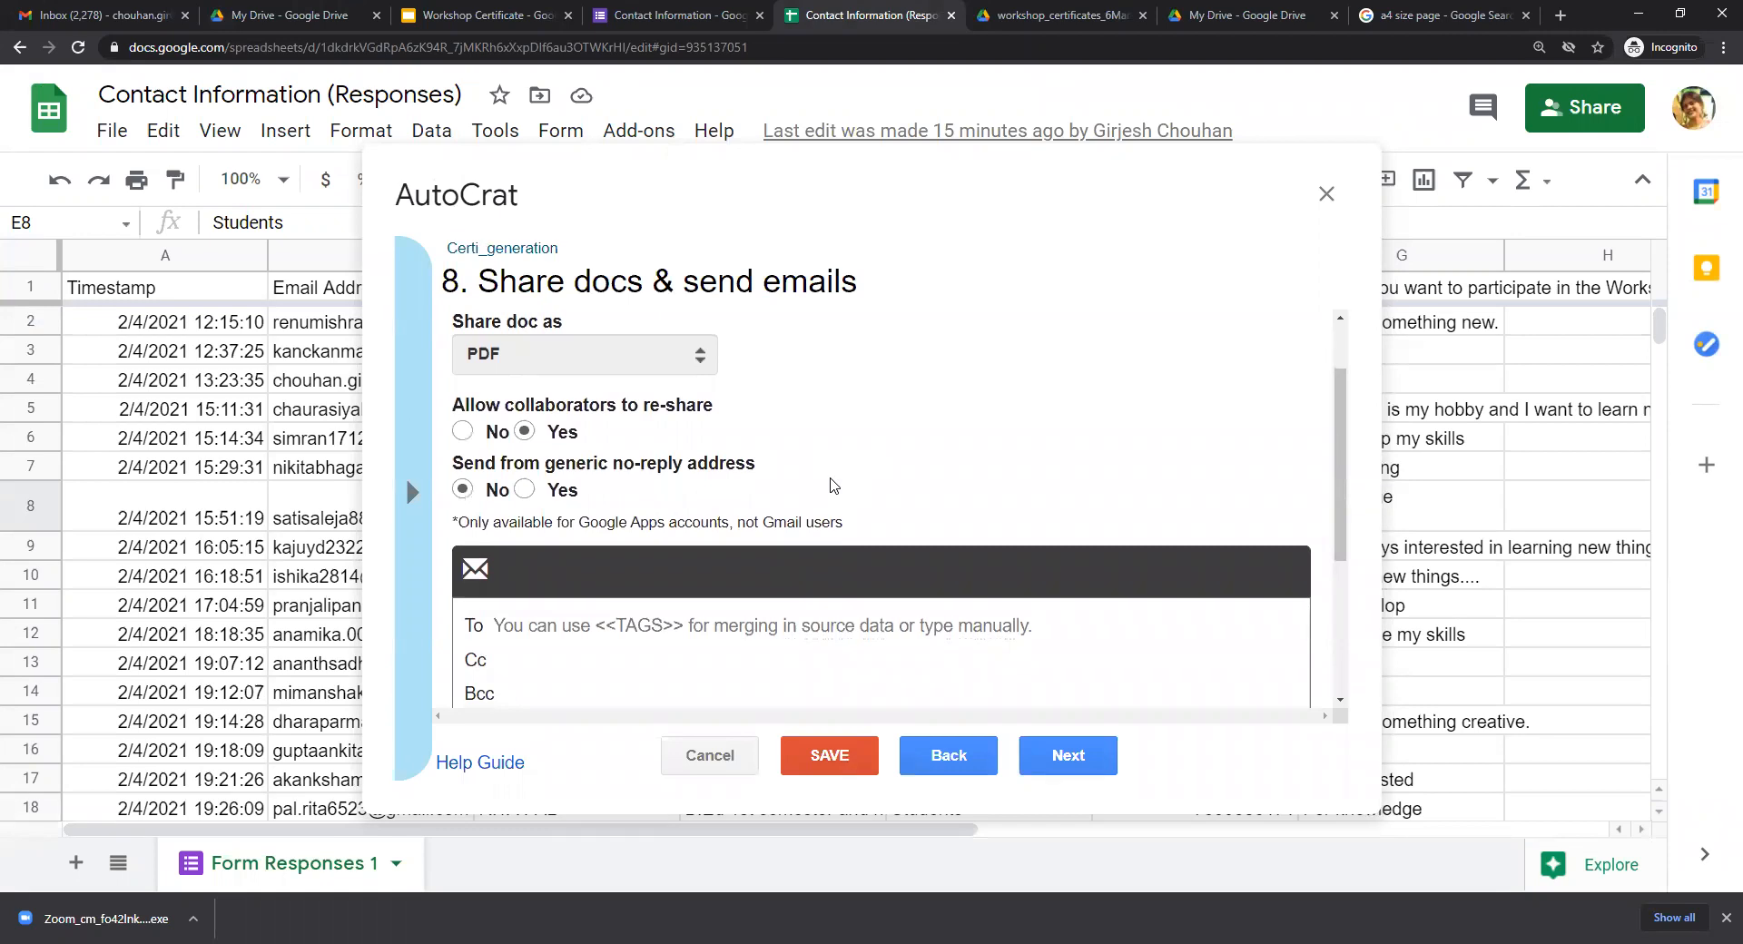
{"action": "scroll", "coordinate": [656, 467], "scroll_direction": "down", "scroll_amount": 3}
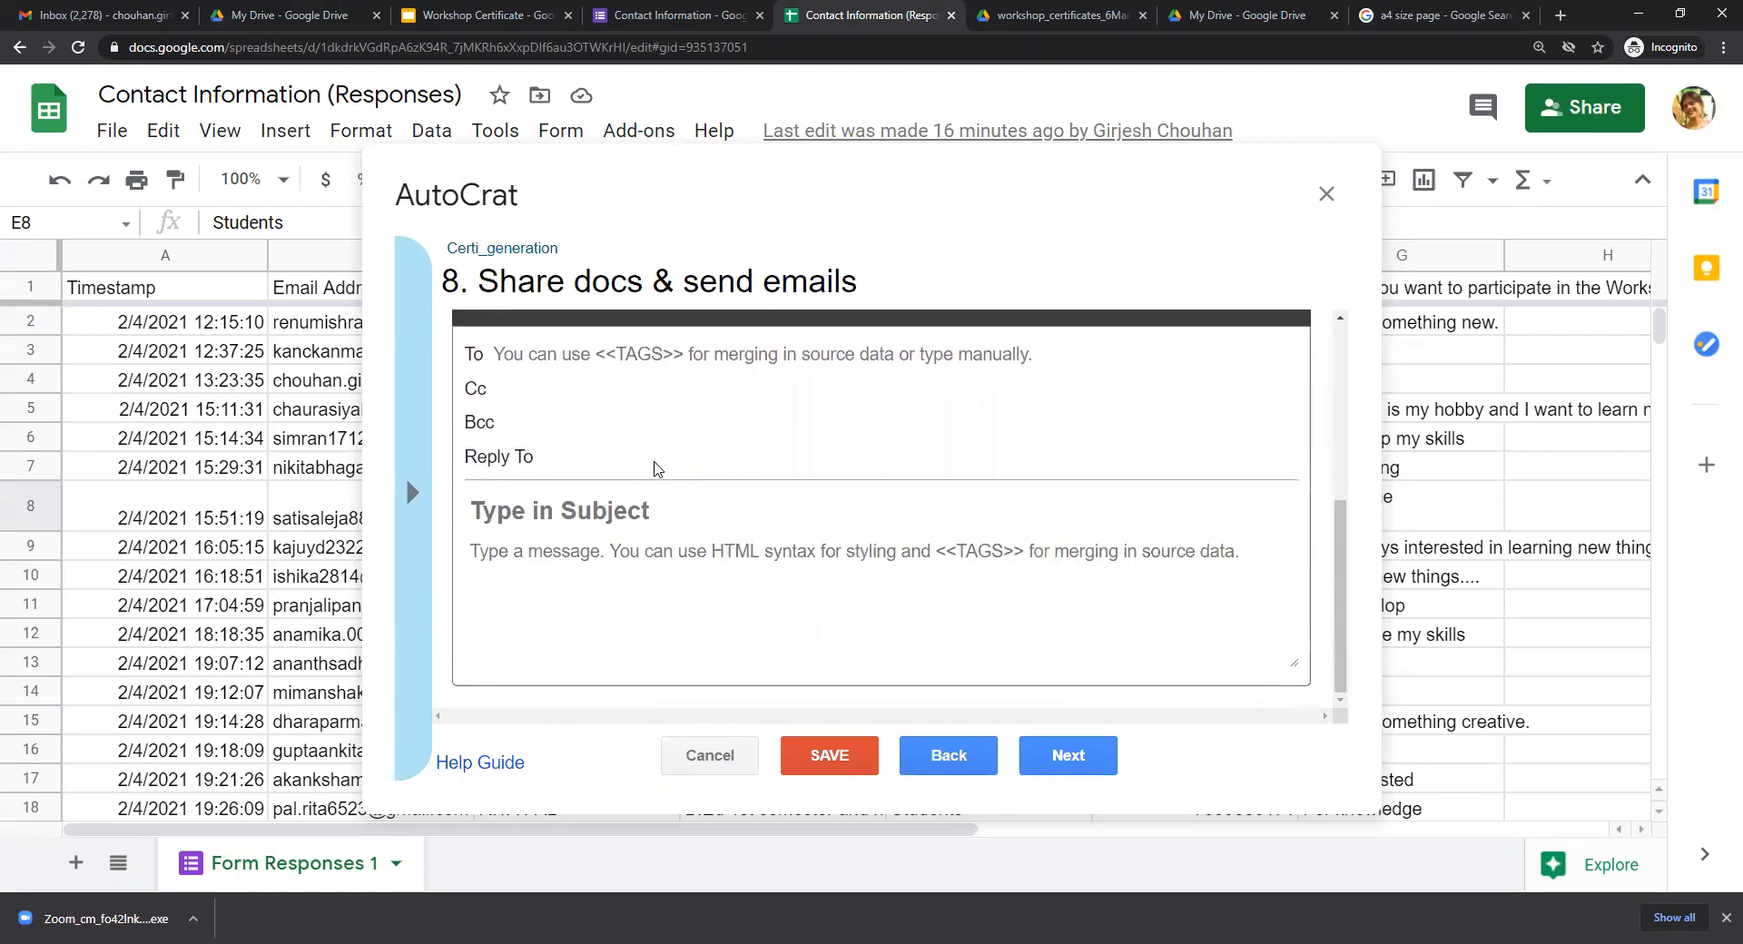
{"action": "scroll", "coordinate": [656, 462], "scroll_direction": "up", "scroll_amount": 4}
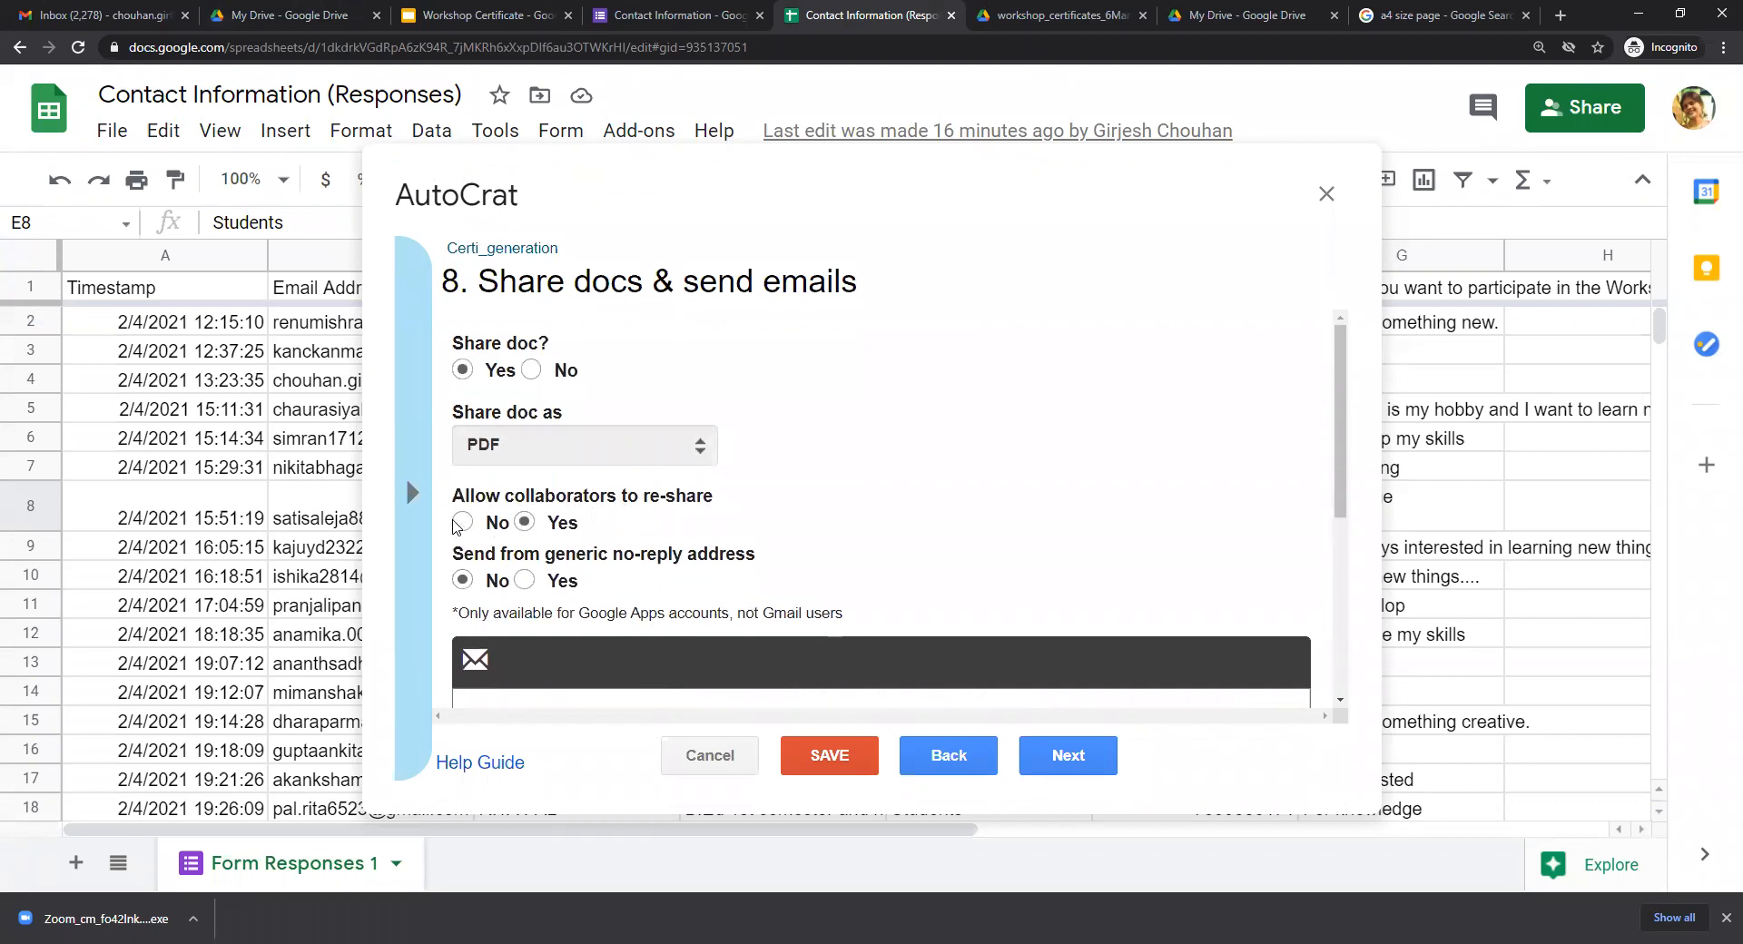
Disallow re-sharing by collaborators and try to save the merge job again.
{"action": "left_click", "coordinate": [463, 522]}
{"action": "scroll", "coordinate": [894, 476], "scroll_direction": "down", "scroll_amount": 4}
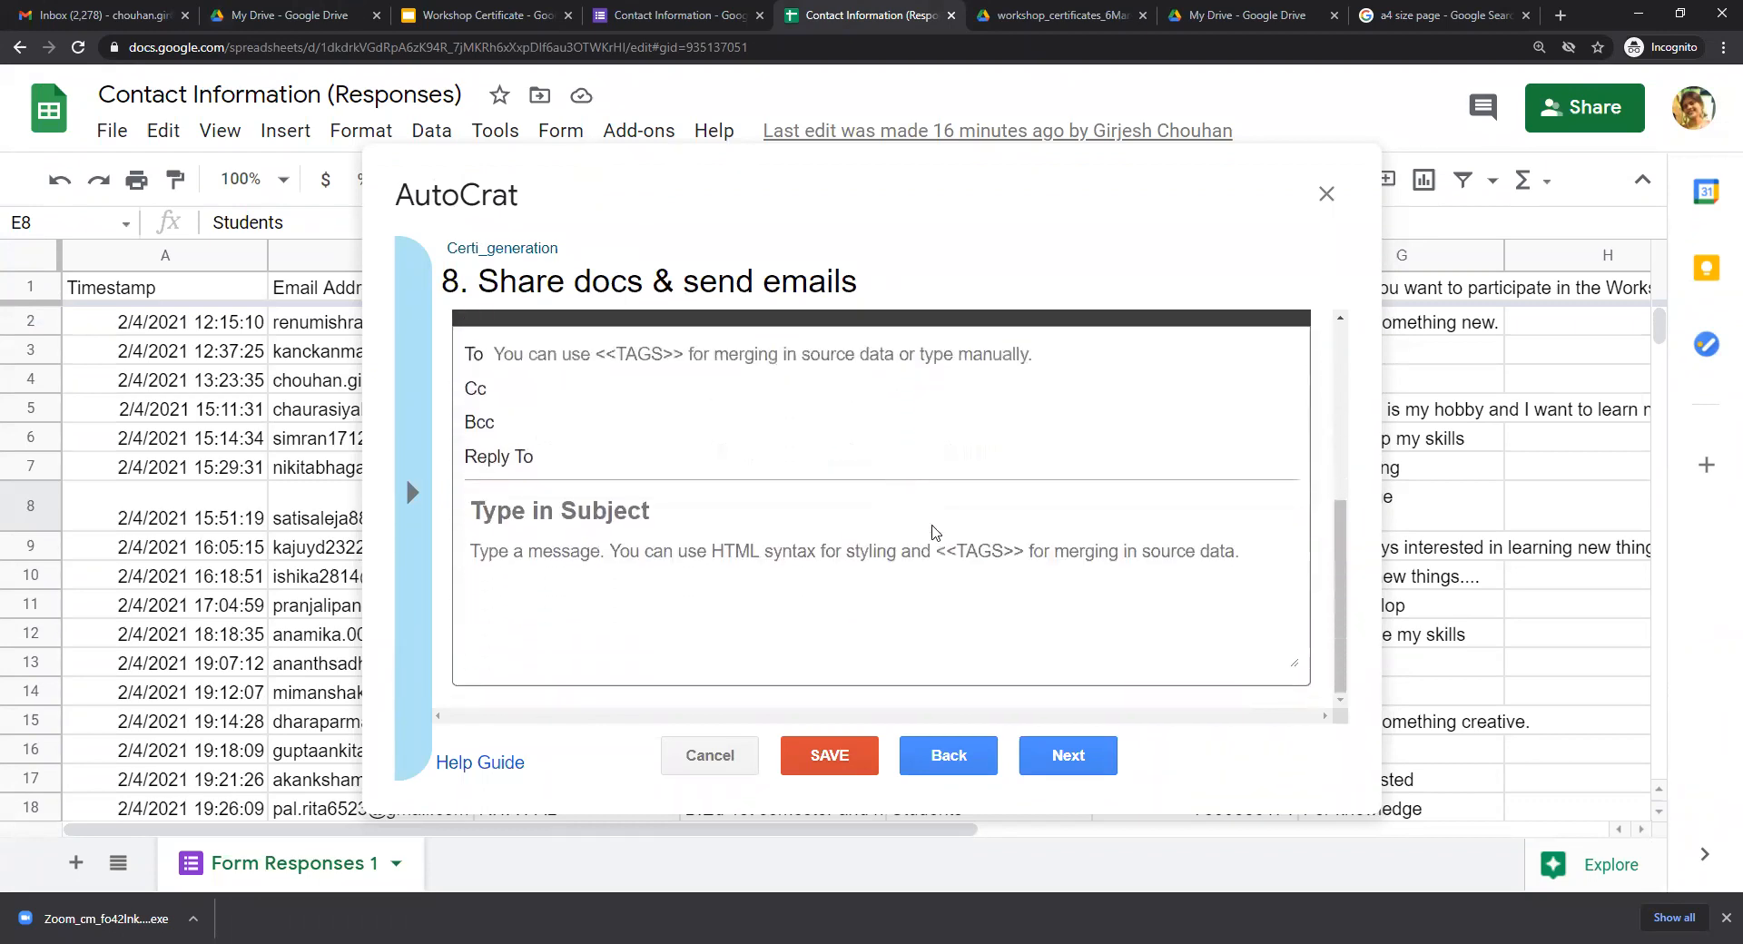
{"action": "left_click", "coordinate": [1056, 769]}
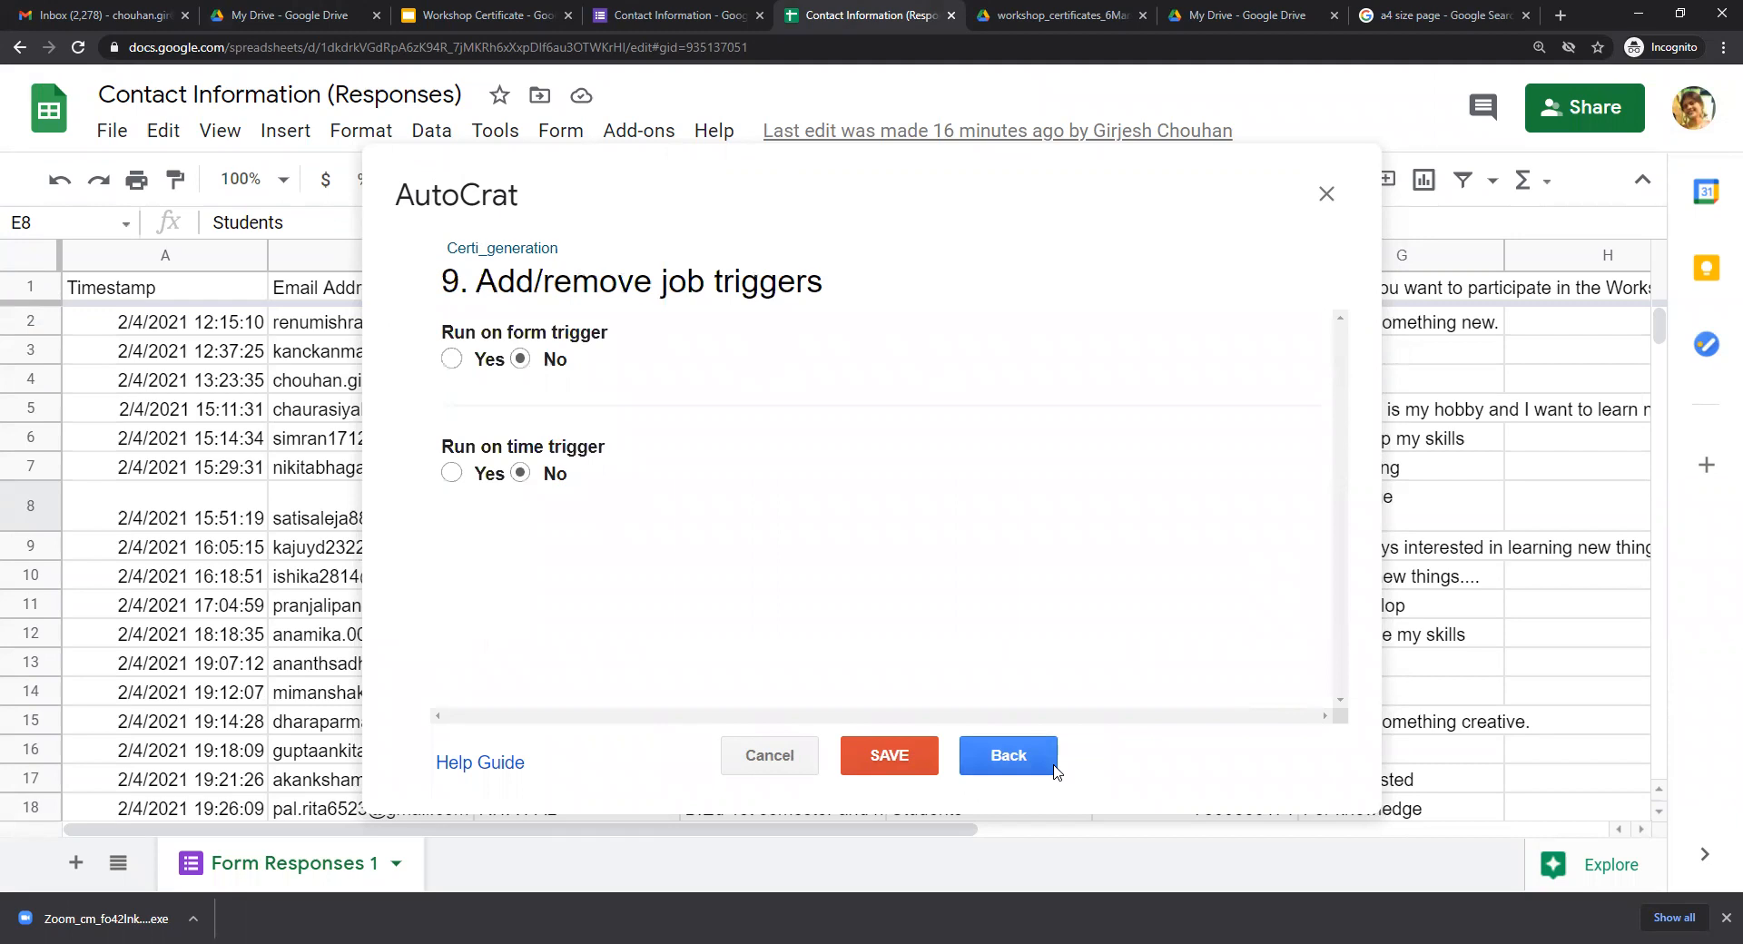
{"action": "left_click", "coordinate": [923, 761]}
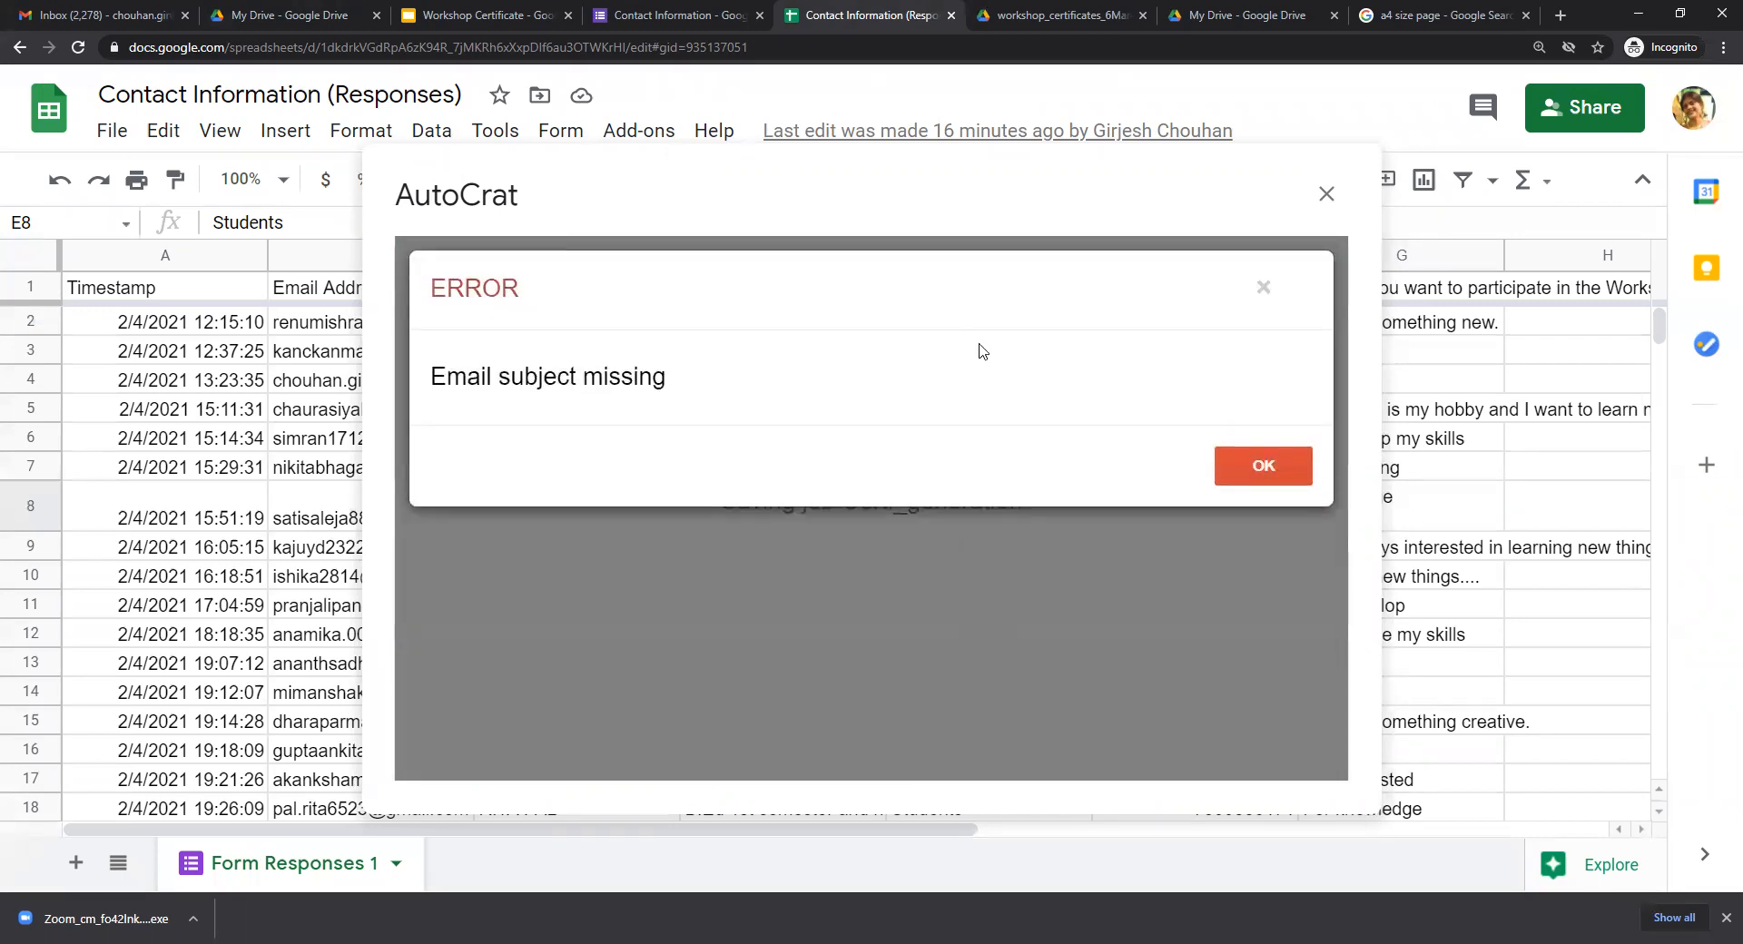
{"action": "left_click", "coordinate": [1253, 477]}
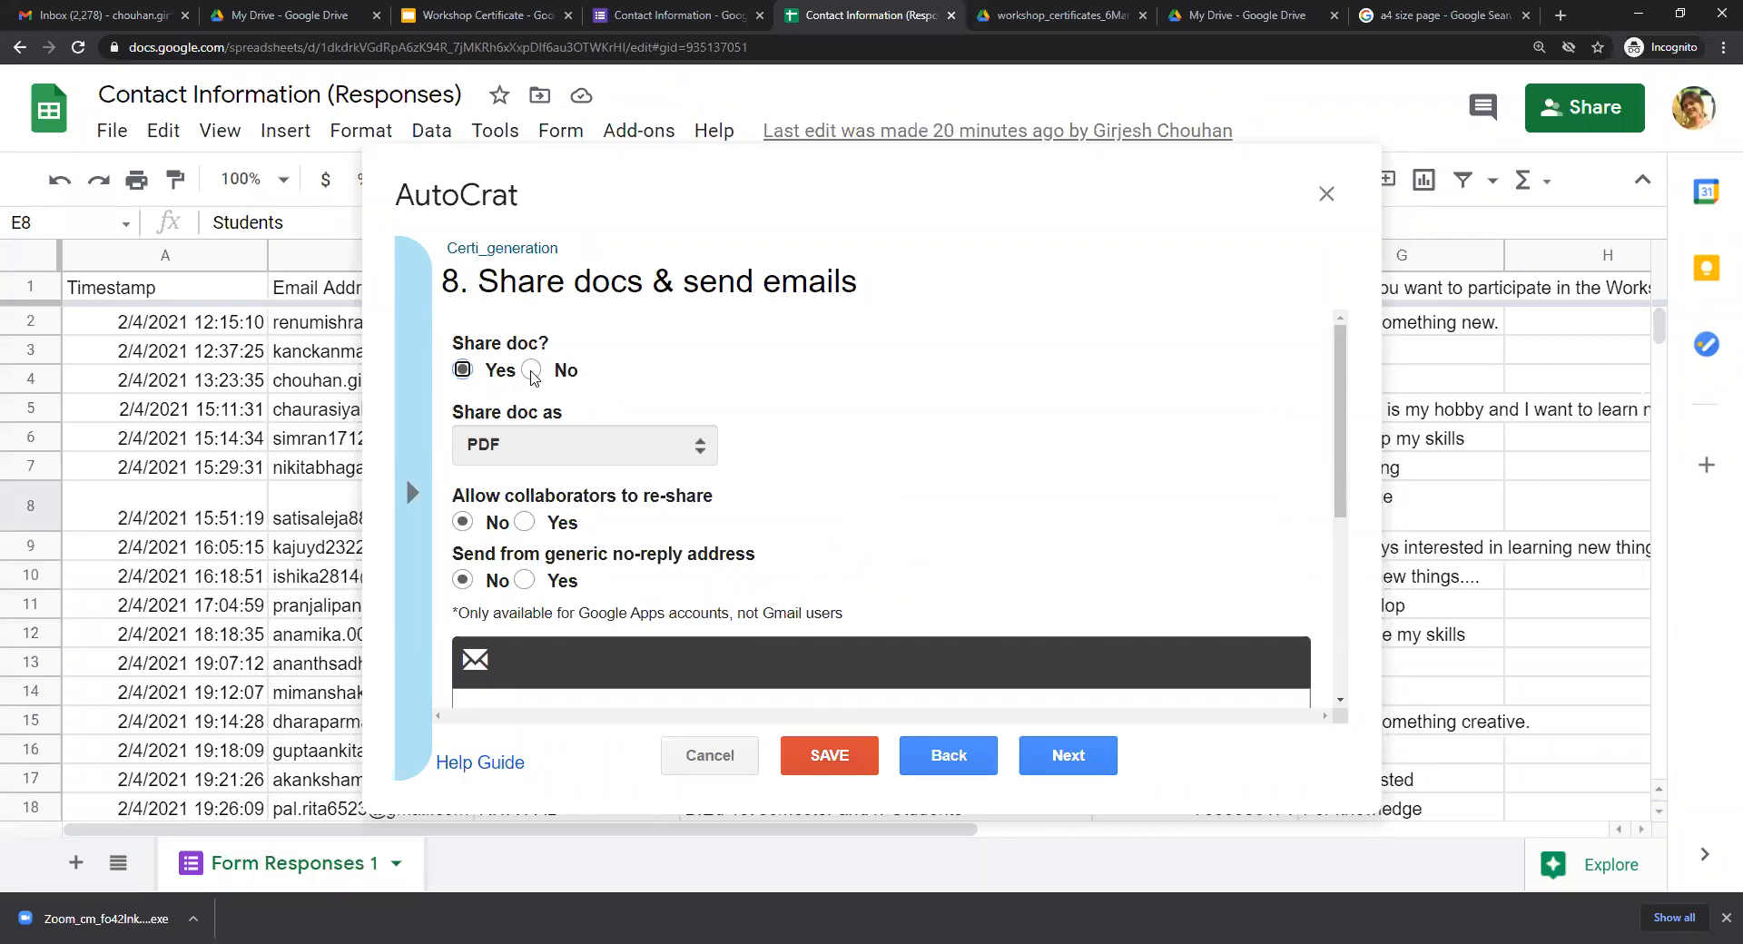
Examine how document sharing affects the email settings, including the recipient field, available merge tags and message body.
{"action": "left_click", "coordinate": [532, 370]}
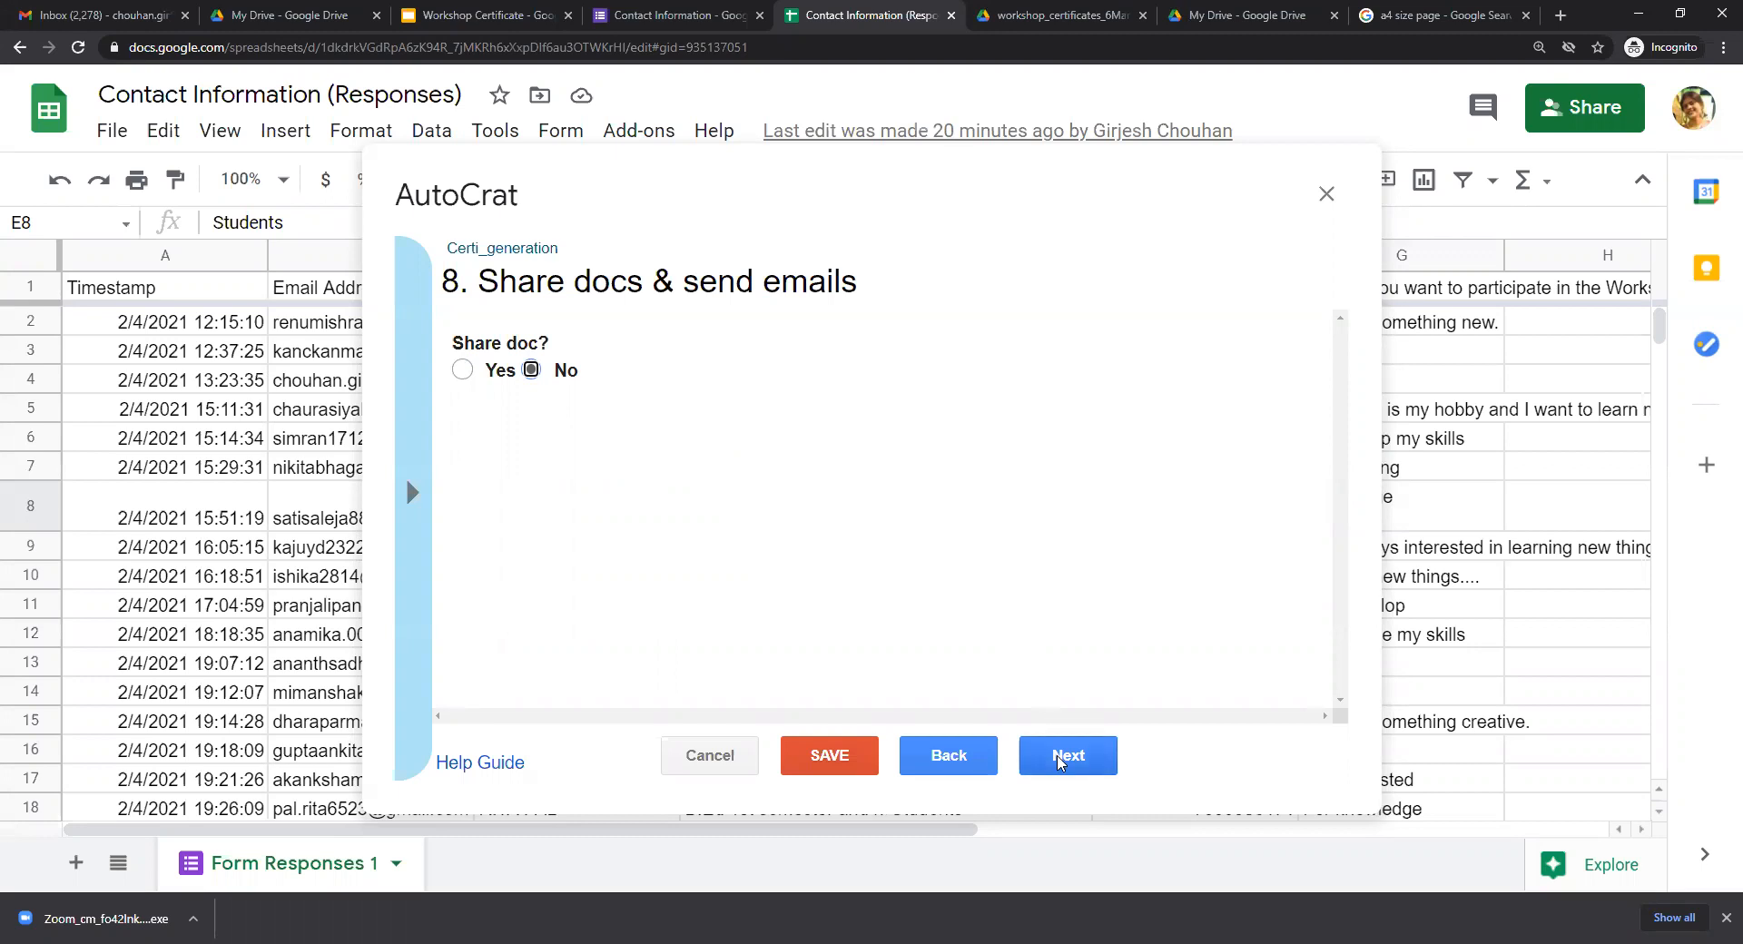
{"action": "left_click", "coordinate": [463, 369]}
{"action": "scroll", "coordinate": [809, 452], "scroll_direction": "down", "scroll_amount": 3}
{"action": "scroll", "coordinate": [814, 441], "scroll_direction": "down", "scroll_amount": 1}
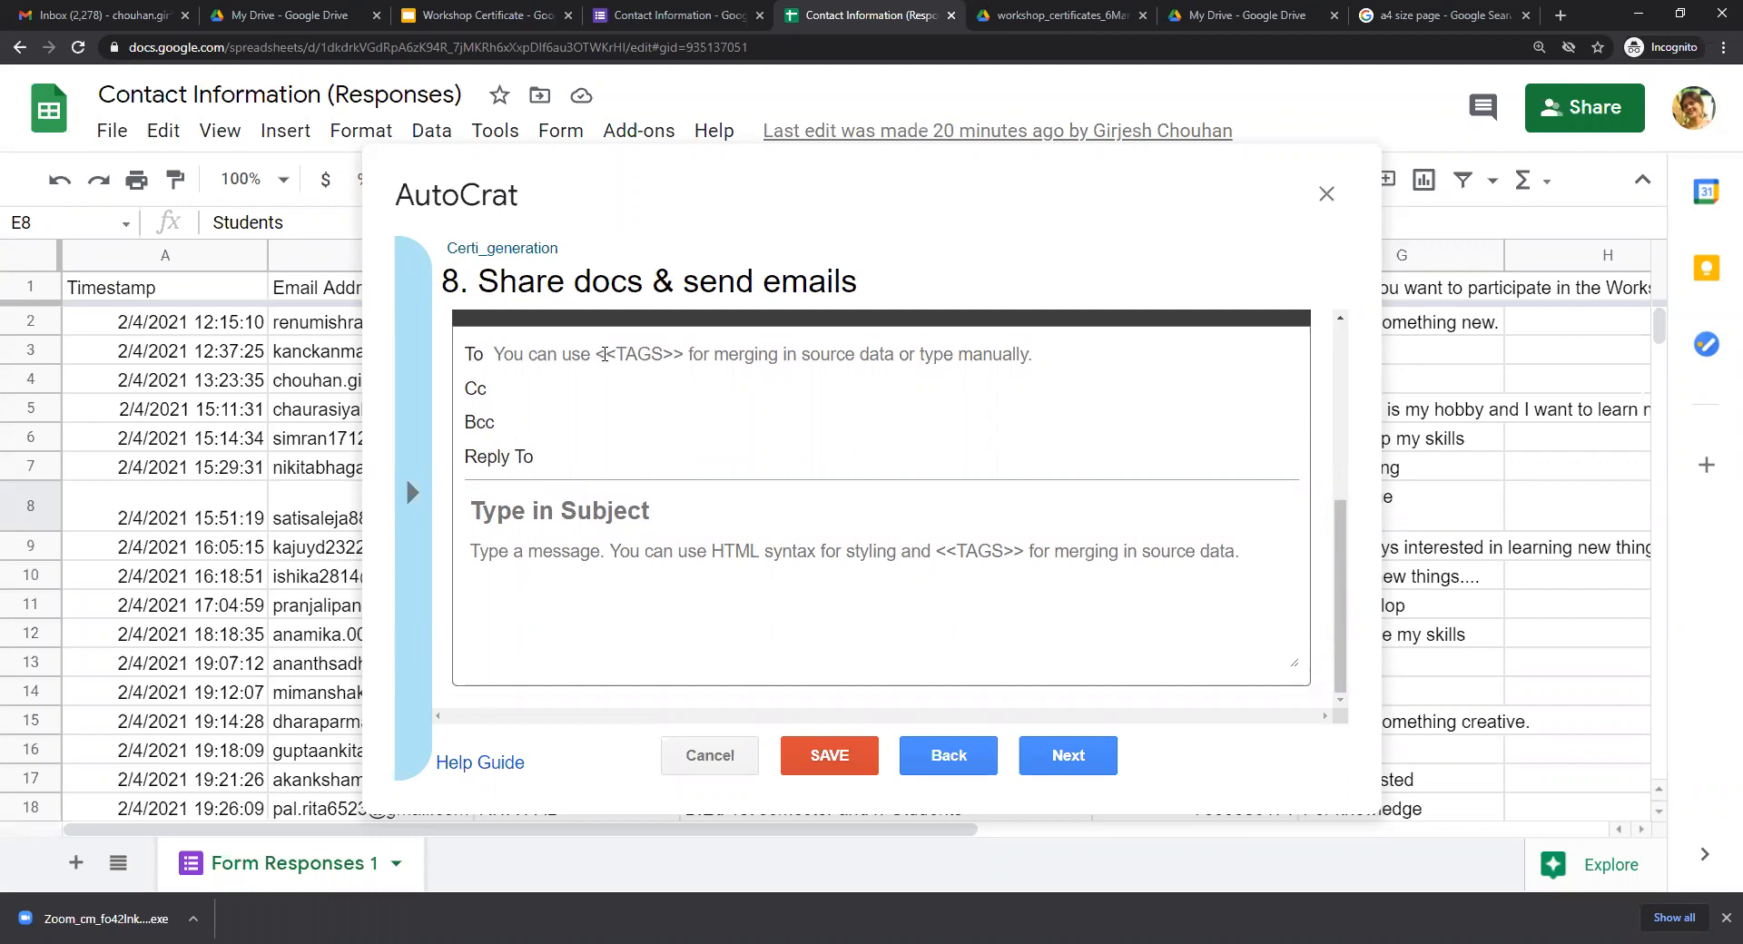
{"action": "left_click", "coordinate": [605, 354]}
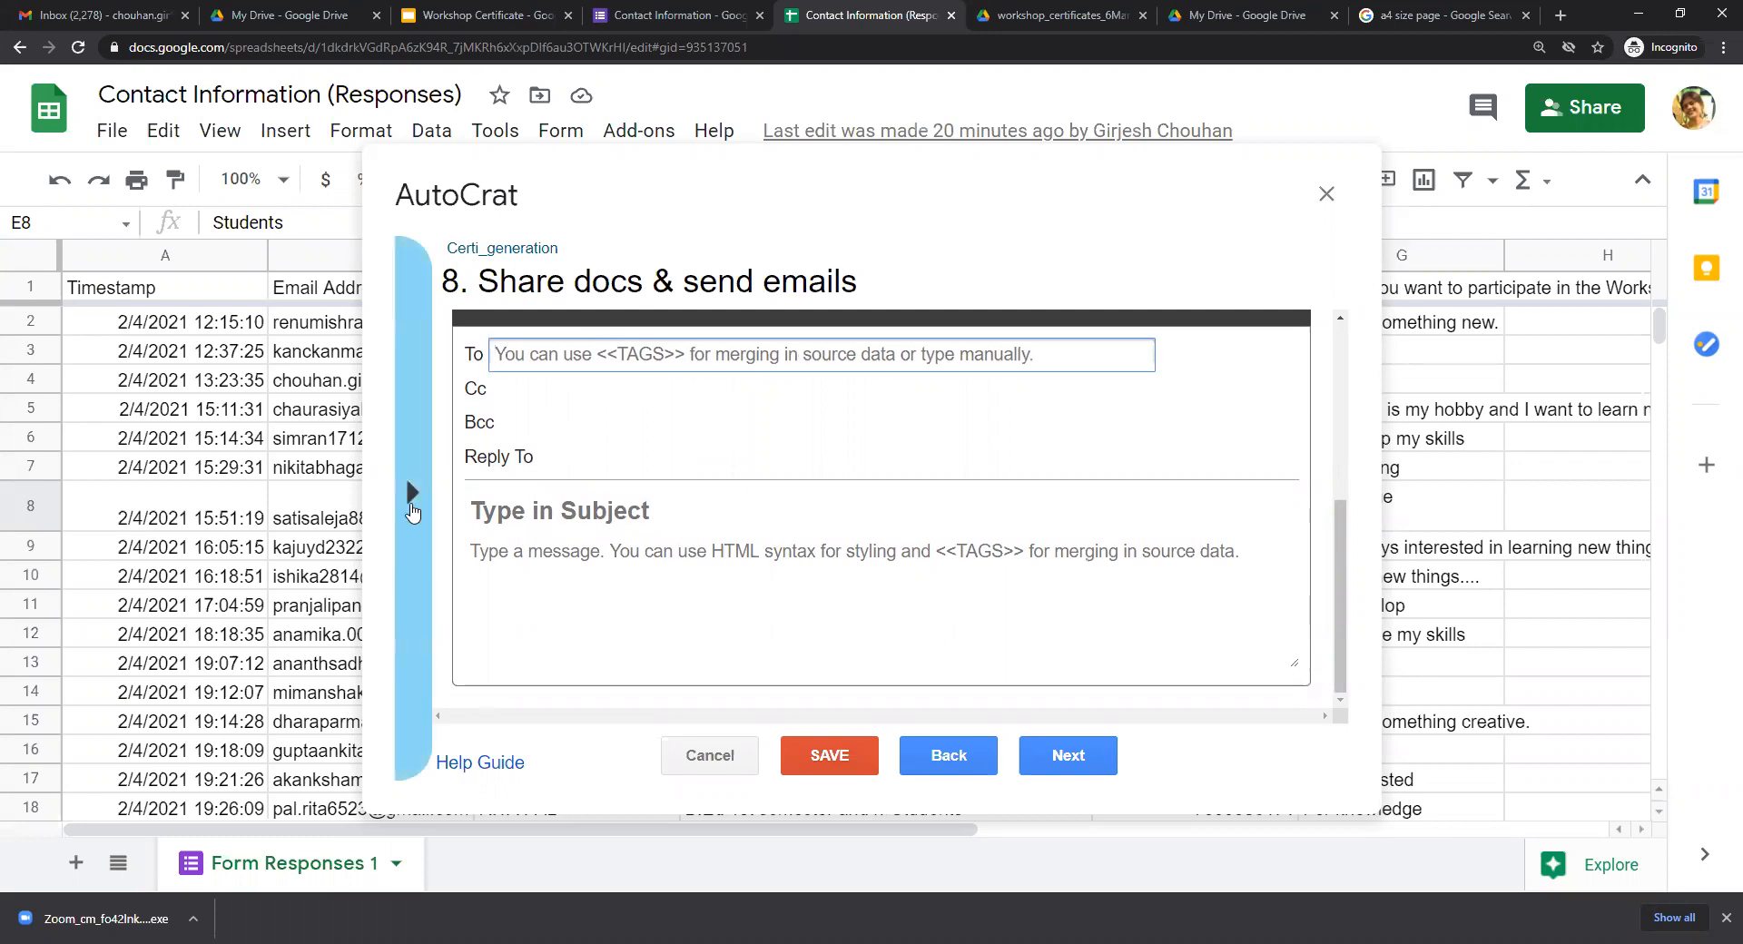
{"action": "left_click", "coordinate": [412, 495]}
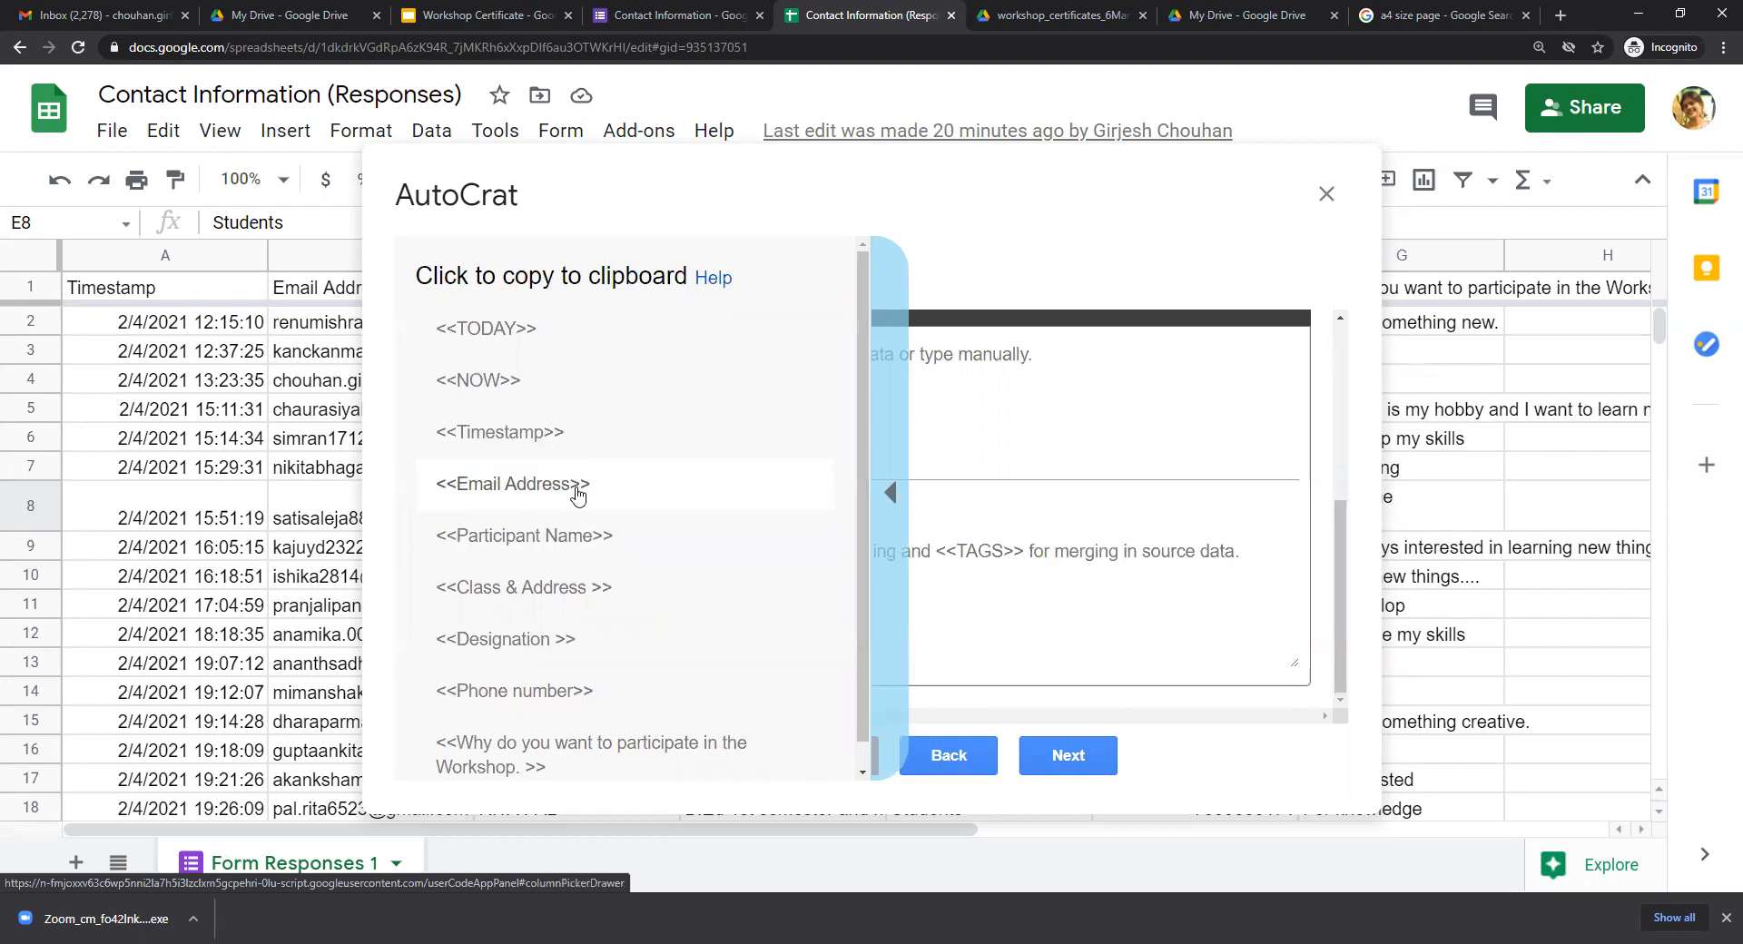
{"action": "left_click", "coordinate": [1093, 427]}
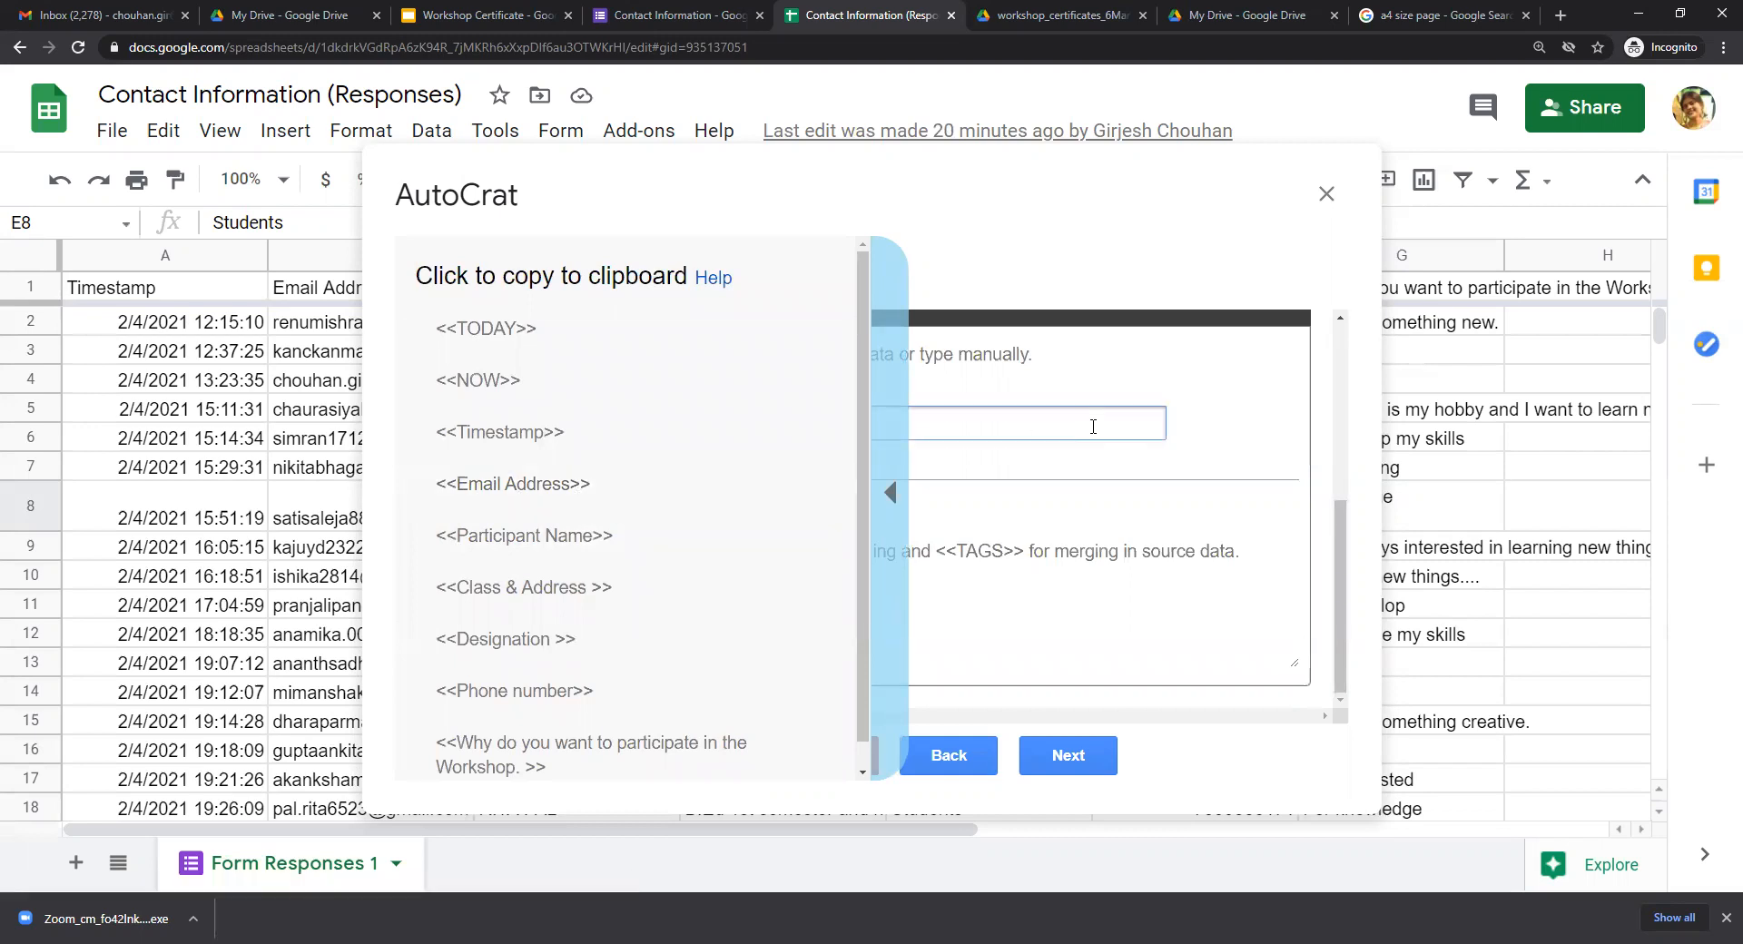
{"action": "left_click", "coordinate": [888, 492]}
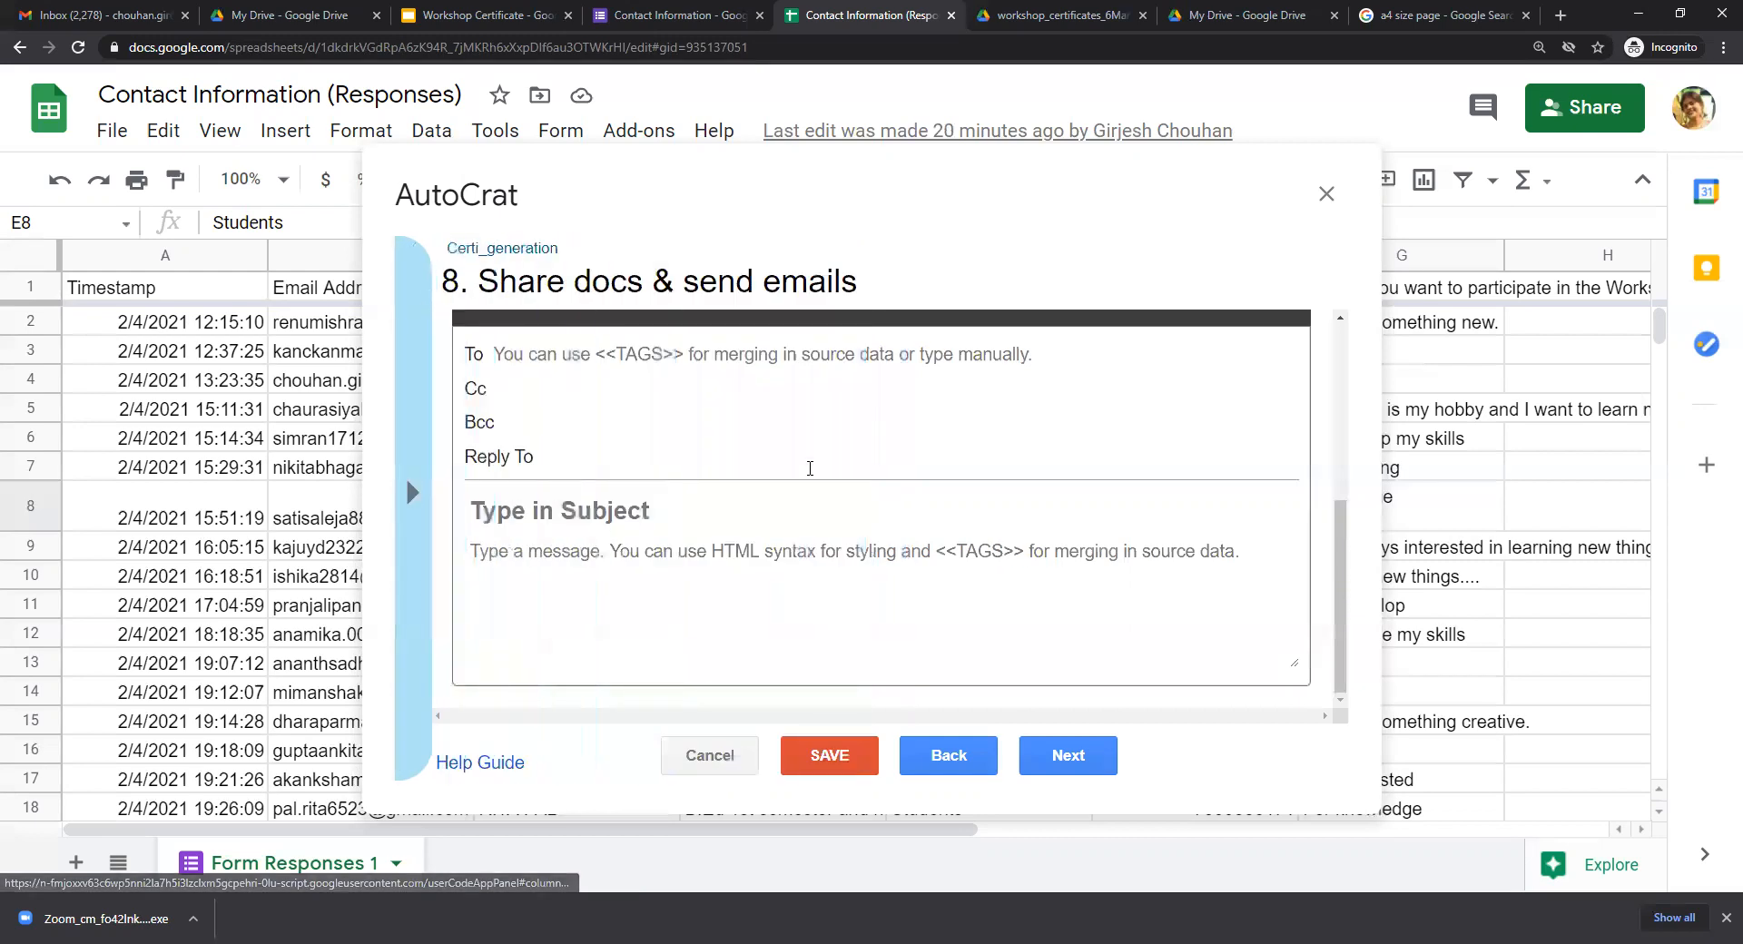
{"action": "left_click", "coordinate": [526, 354]}
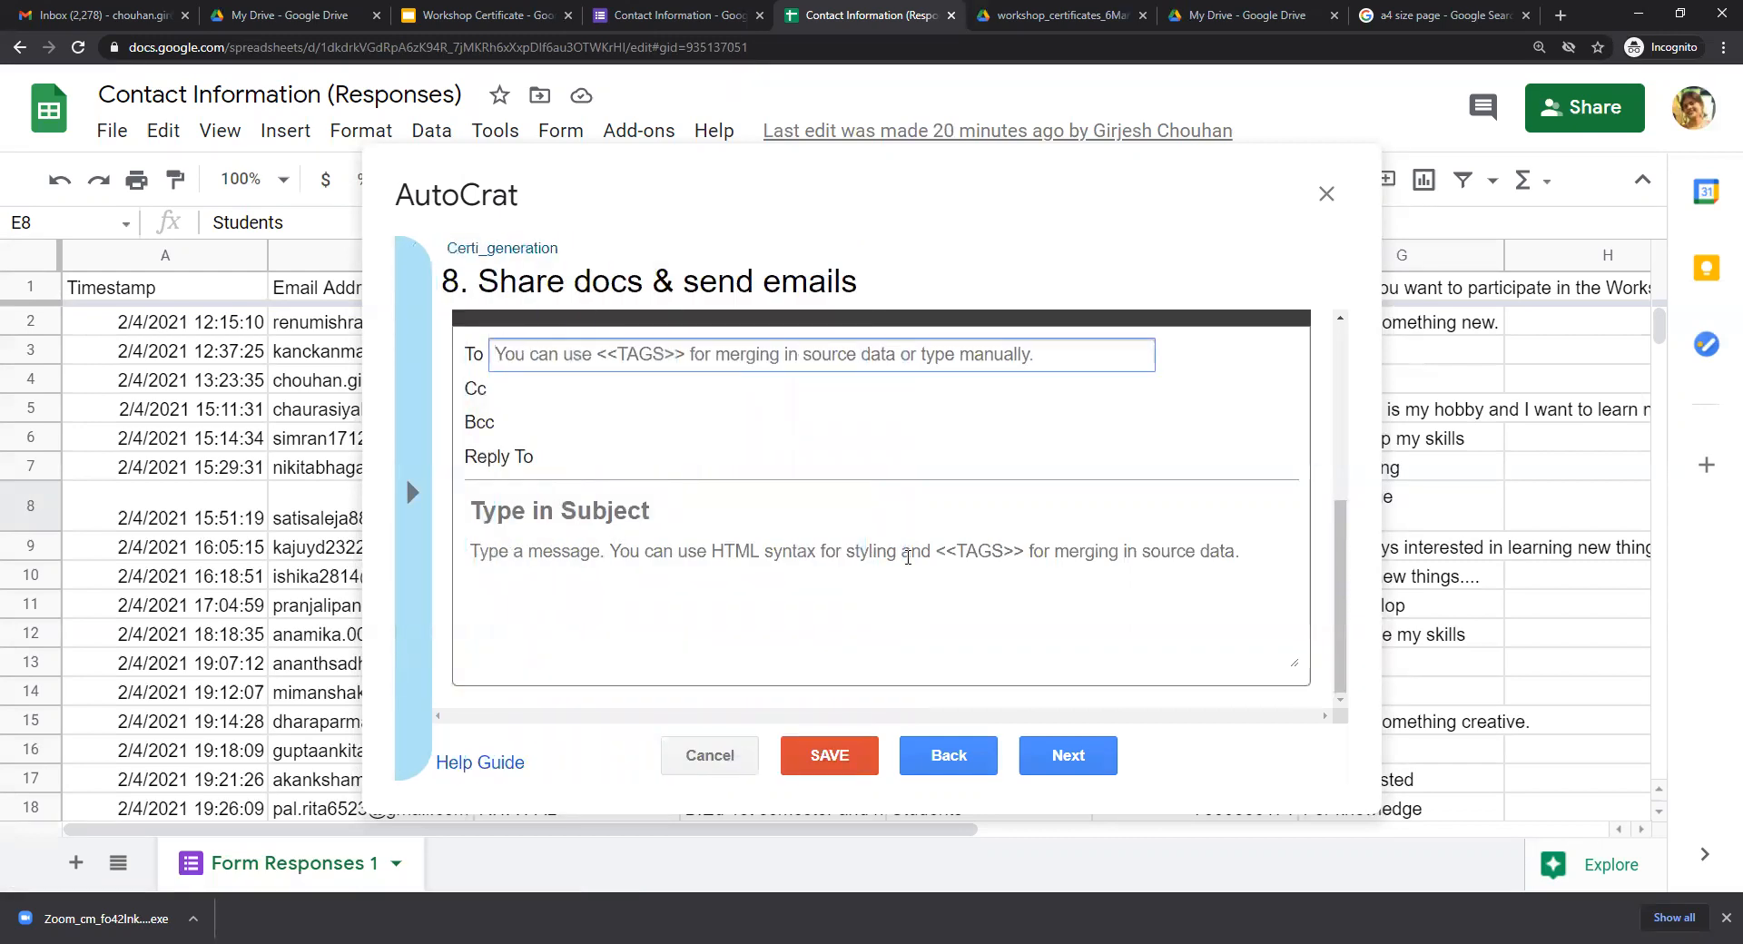
{"action": "left_click", "coordinate": [944, 550]}
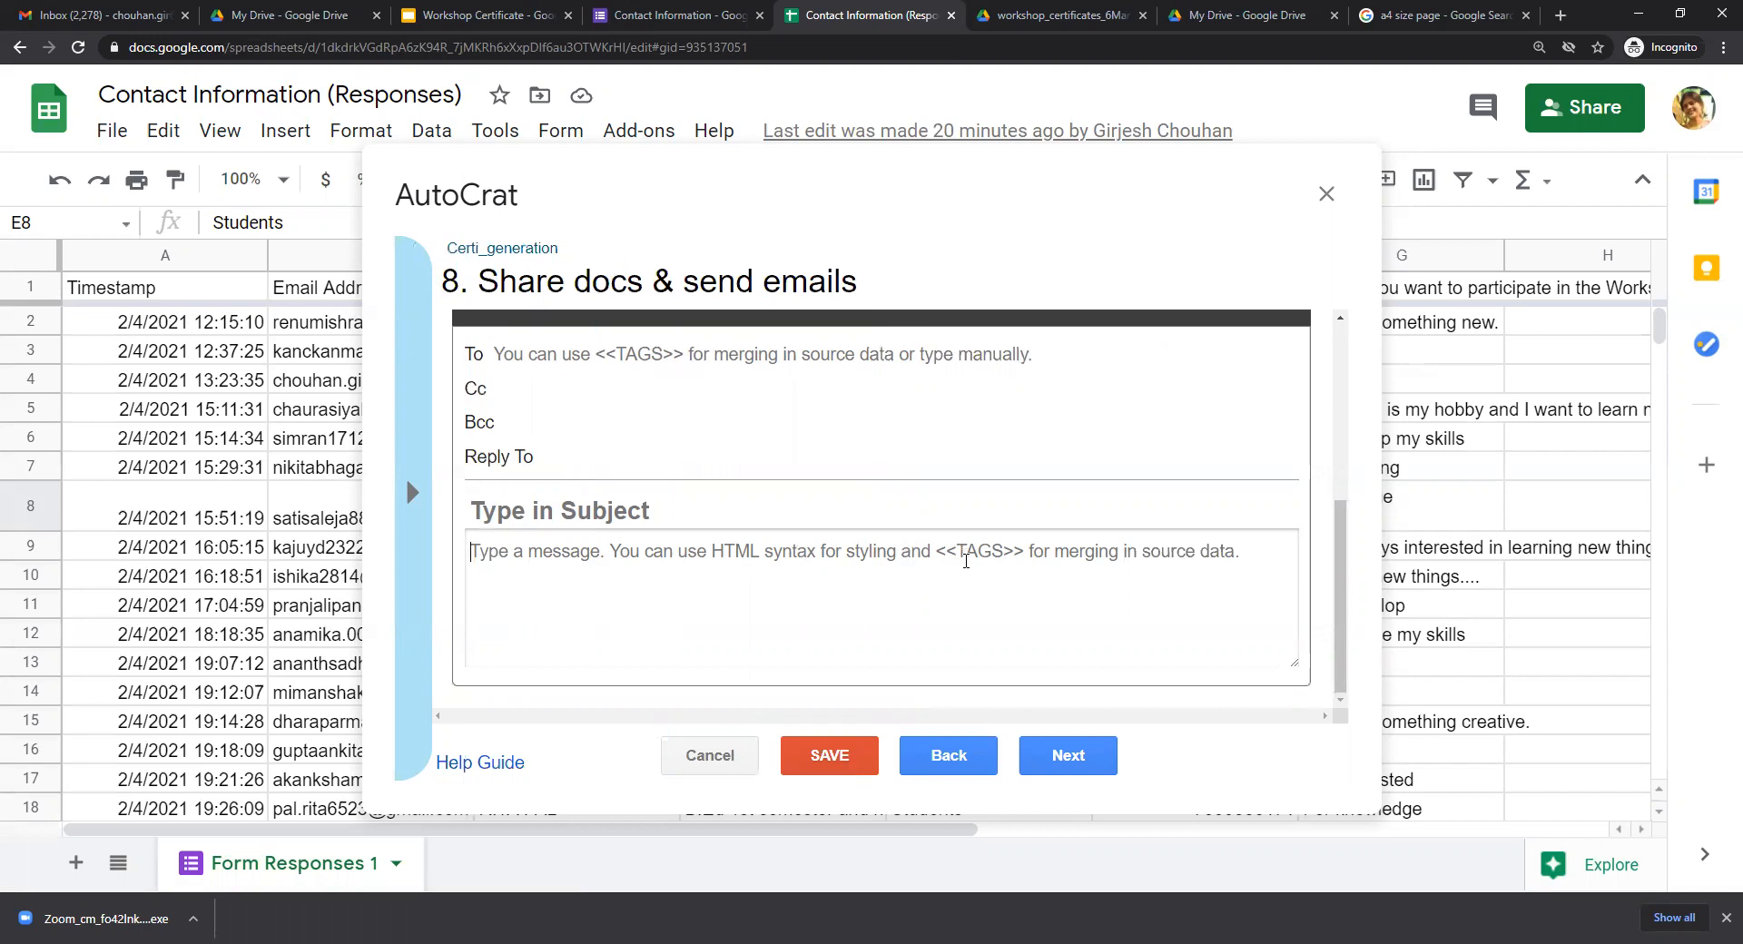
{"action": "scroll", "coordinate": [966, 560], "scroll_direction": "up", "scroll_amount": 3}
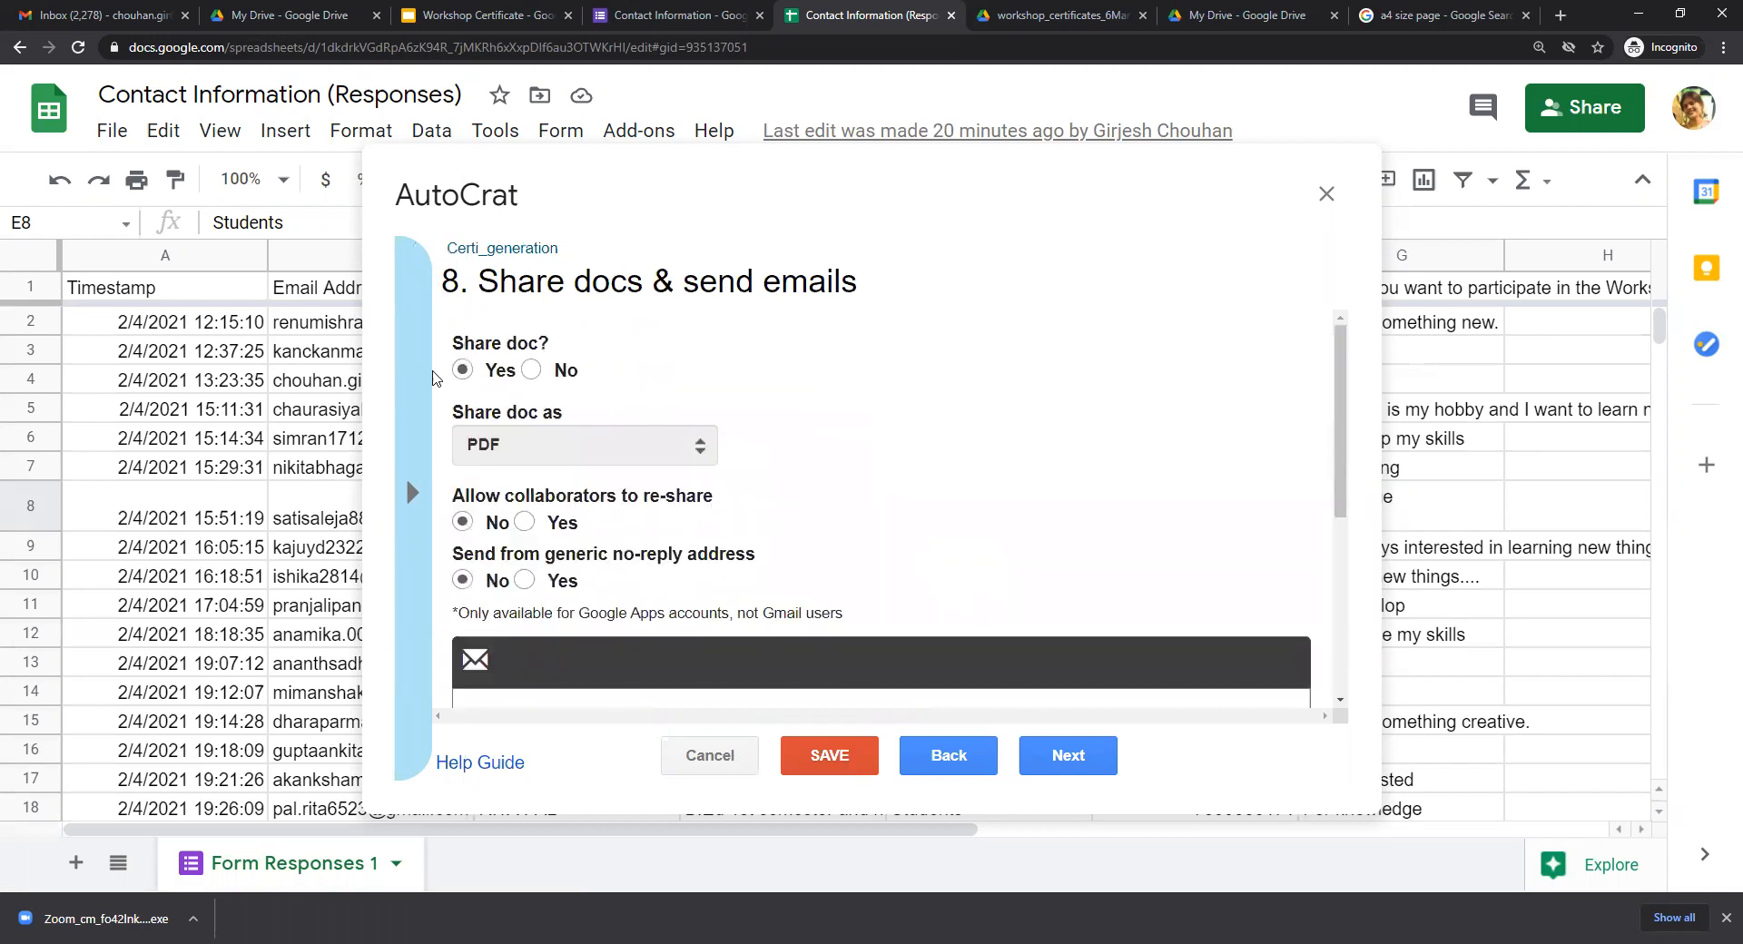
Set document sharing to No and save the Certi_generation merge job with form and time triggers off.
{"action": "left_click", "coordinate": [529, 372]}
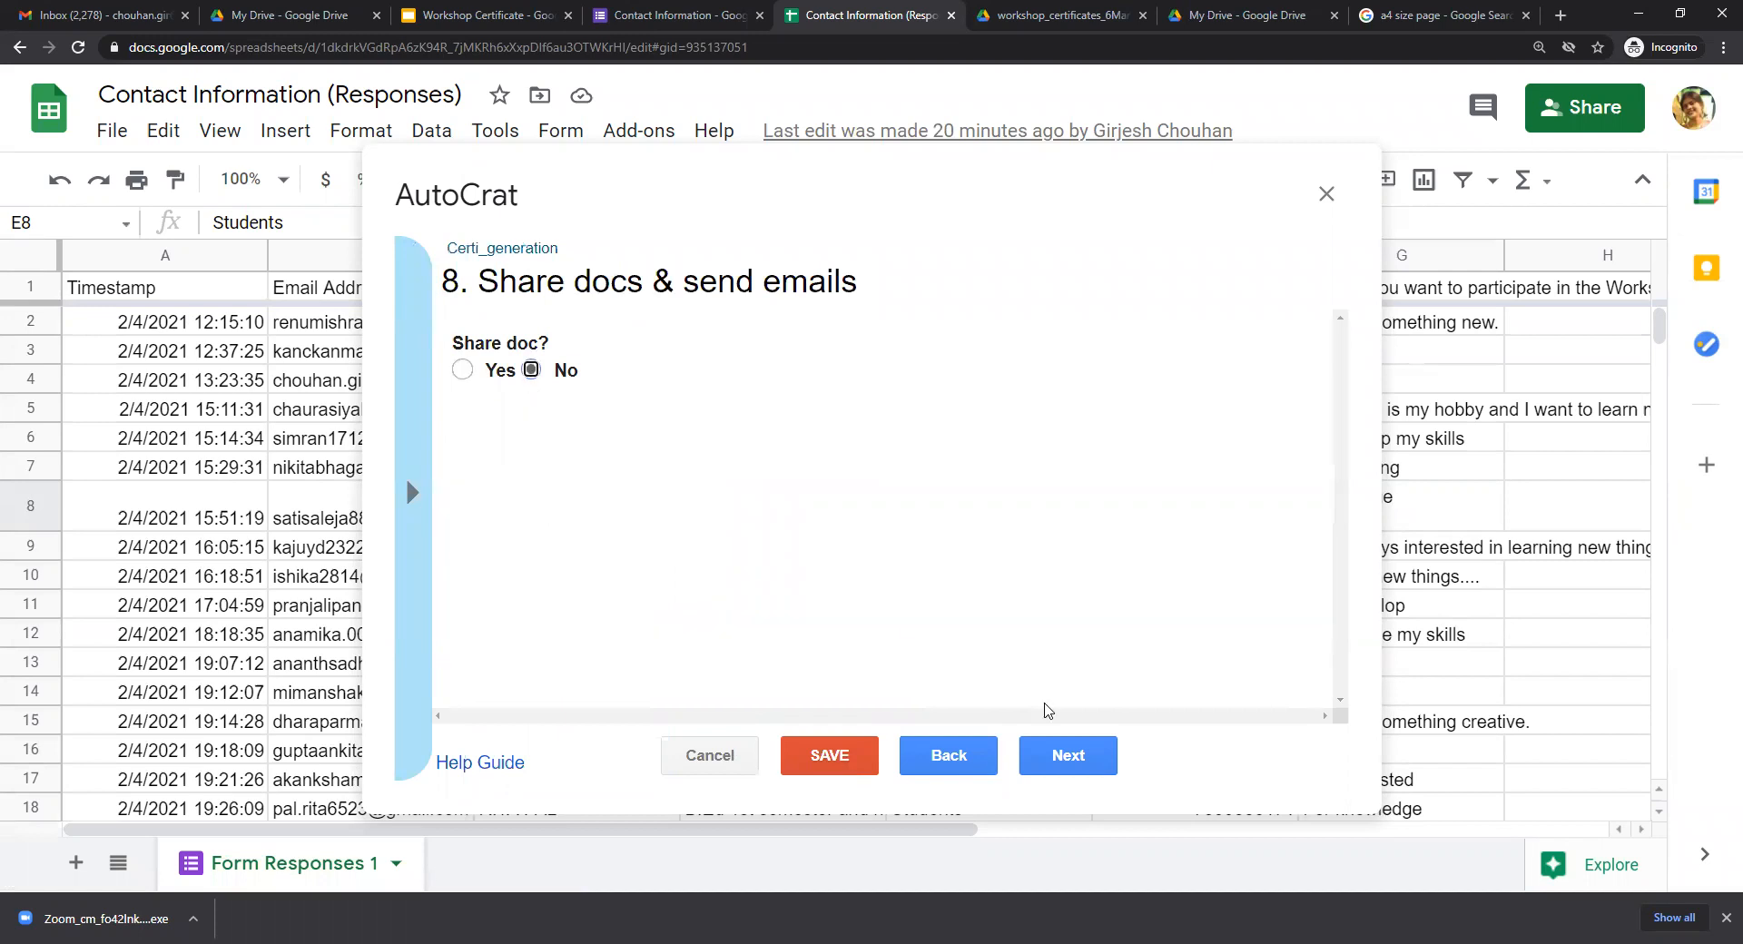
{"action": "left_click", "coordinate": [1080, 764]}
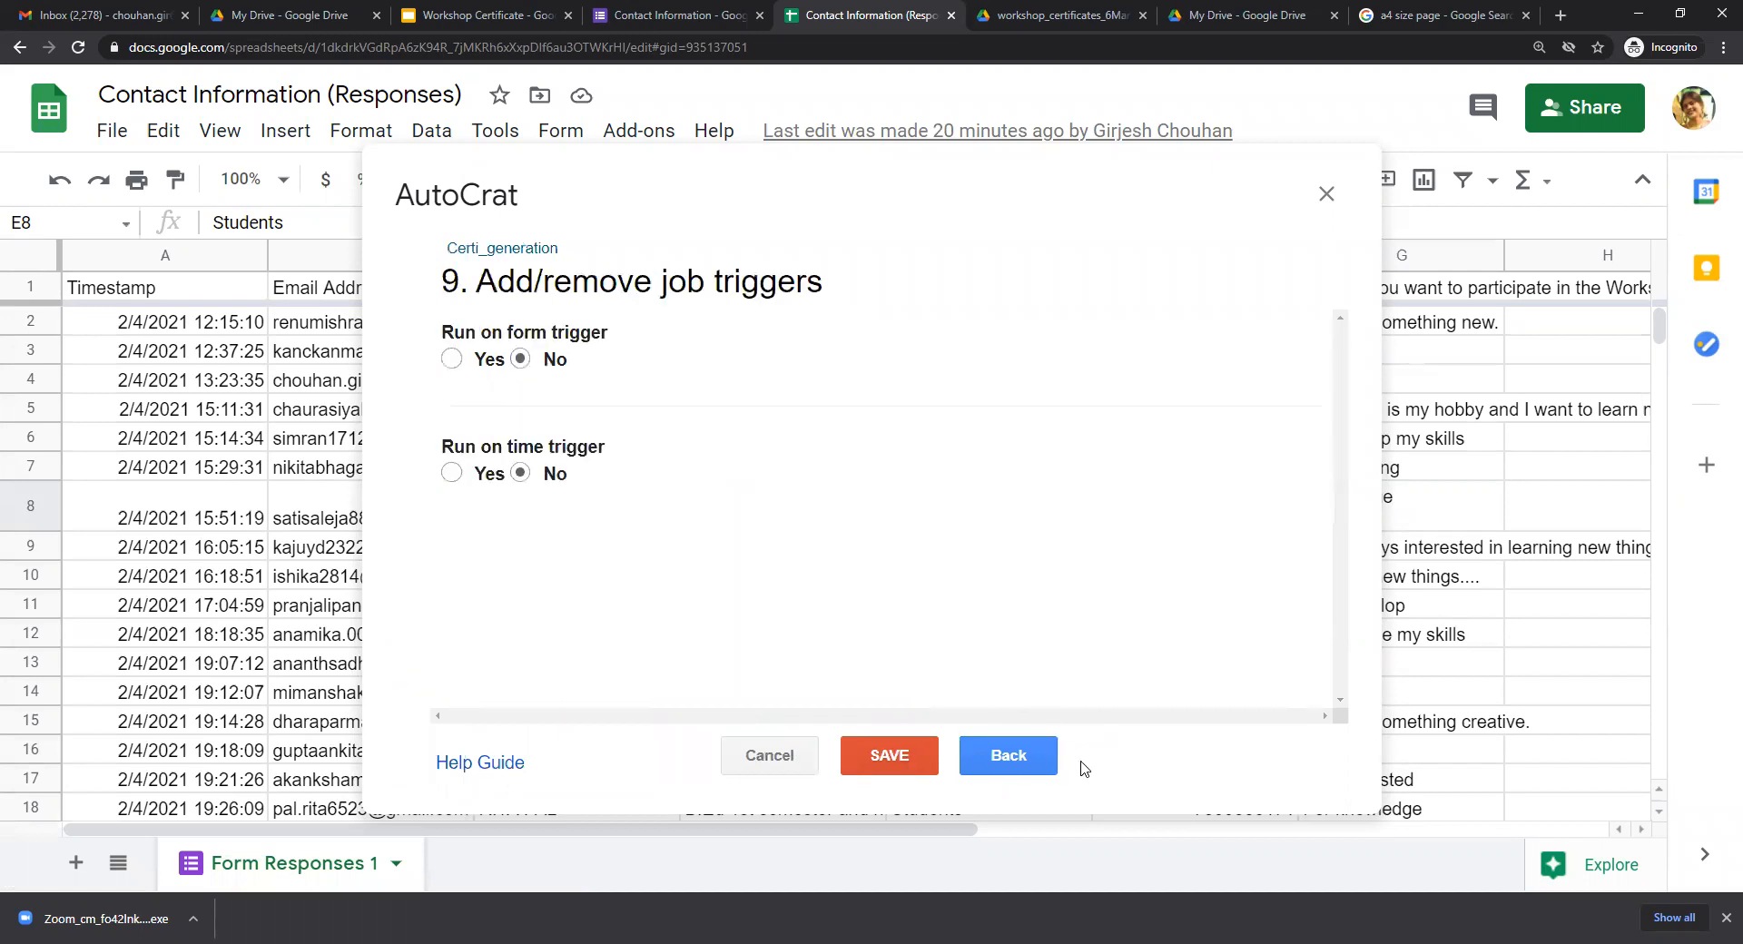
{"action": "left_click", "coordinate": [903, 761]}
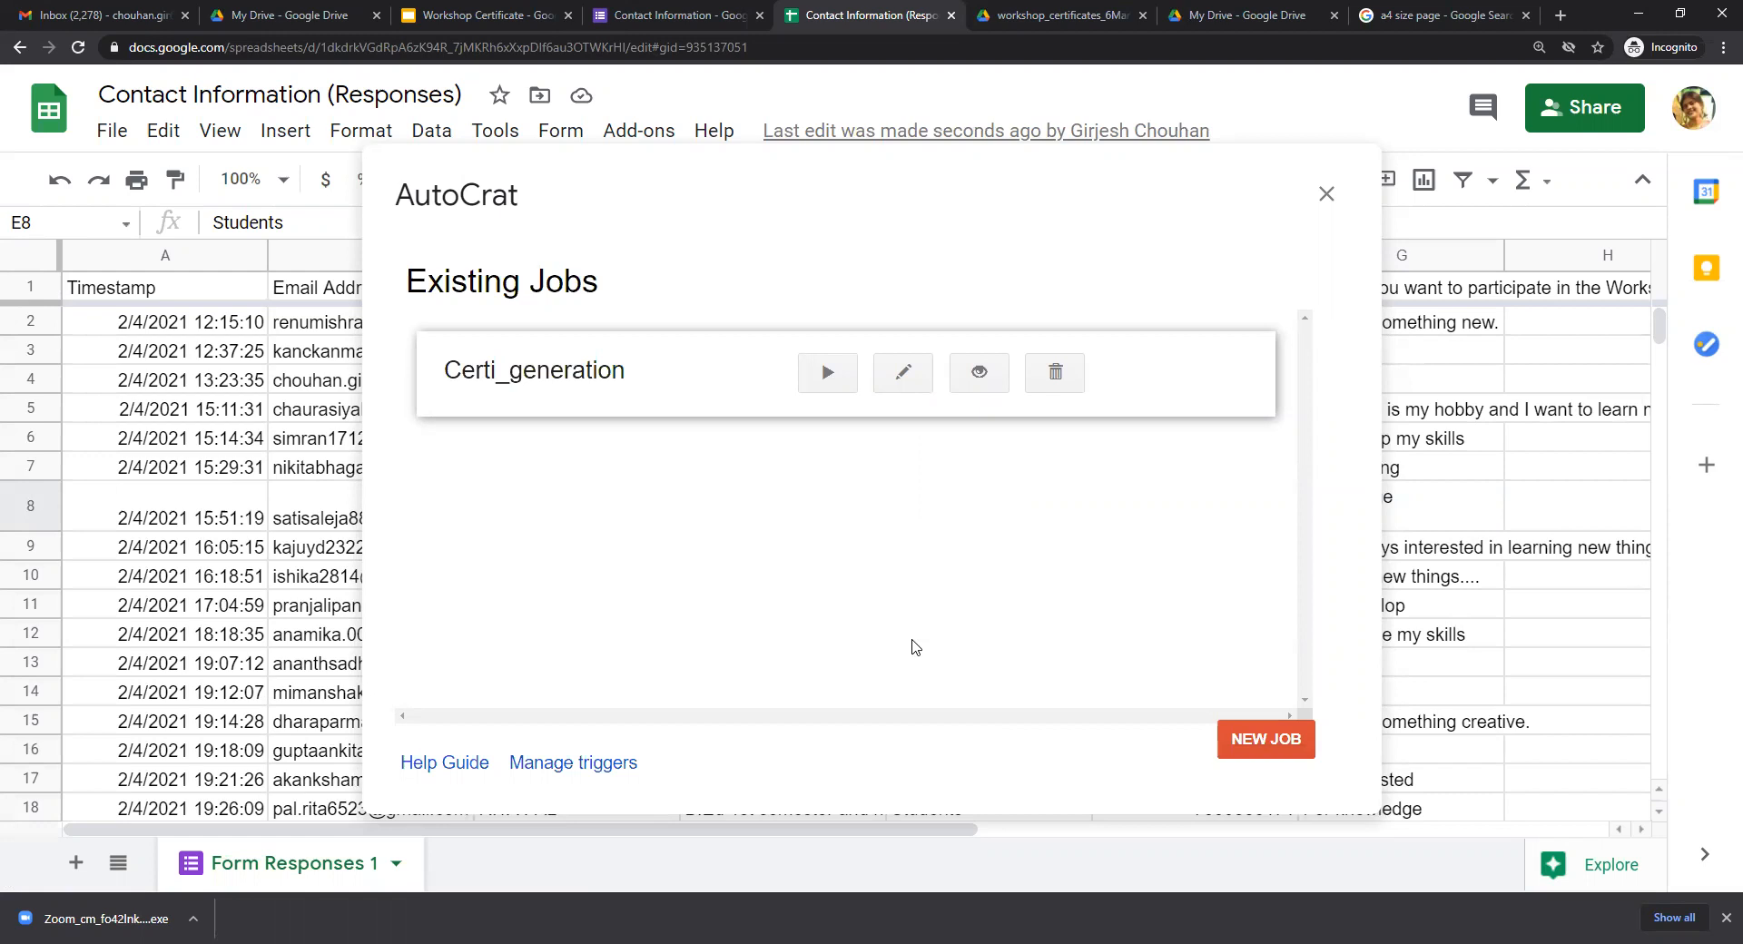
Run the Certi_generation merge job and switch to Google Drive to open the workshop_certificates_6March2021 folder.
{"action": "left_click", "coordinate": [828, 373]}
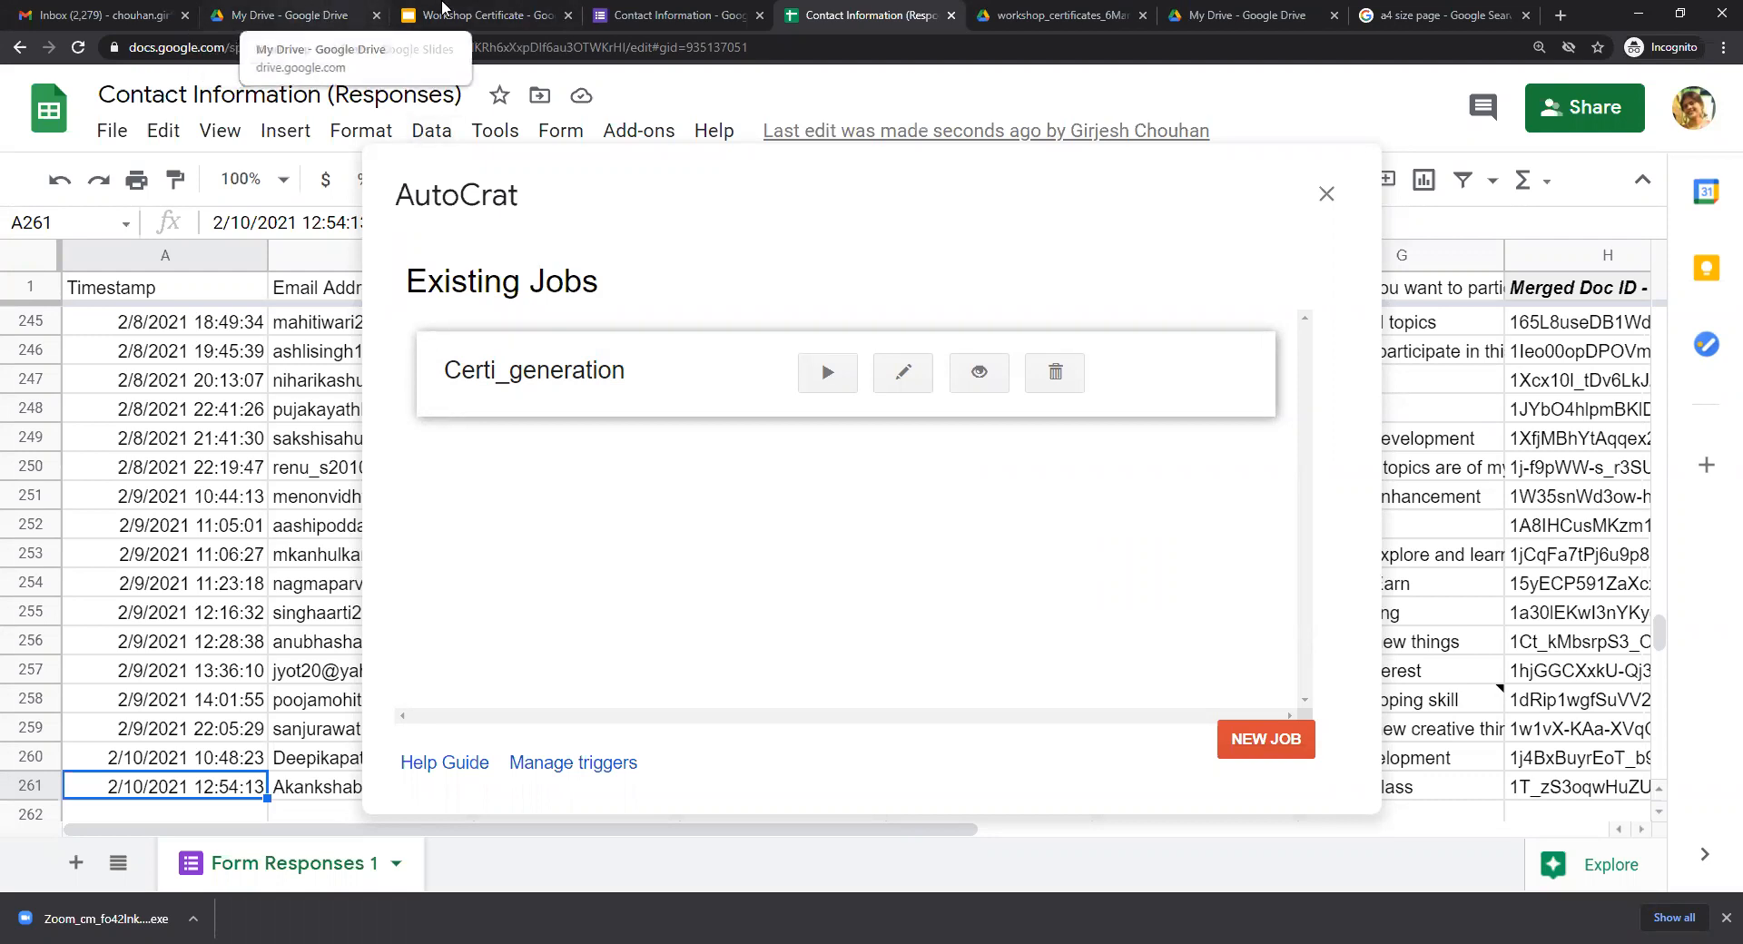
{"action": "left_click", "coordinate": [254, 12]}
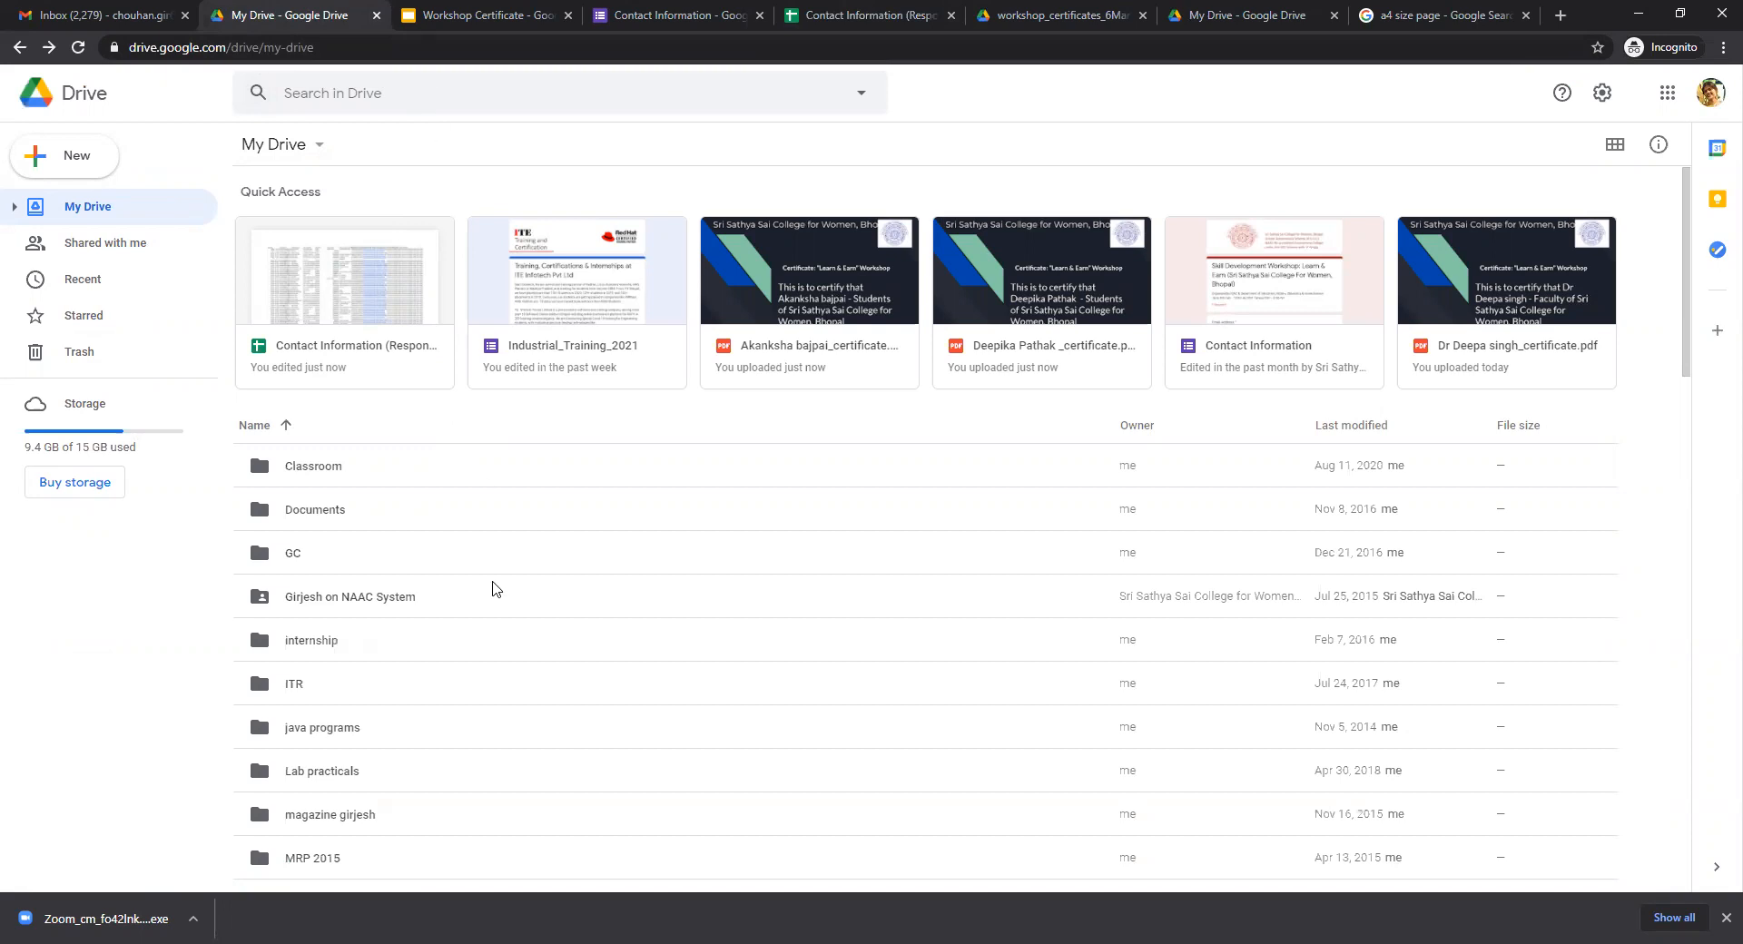
{"action": "scroll", "coordinate": [494, 587], "scroll_direction": "down", "scroll_amount": 6}
{"action": "scroll", "coordinate": [494, 588], "scroll_direction": "down", "scroll_amount": 4}
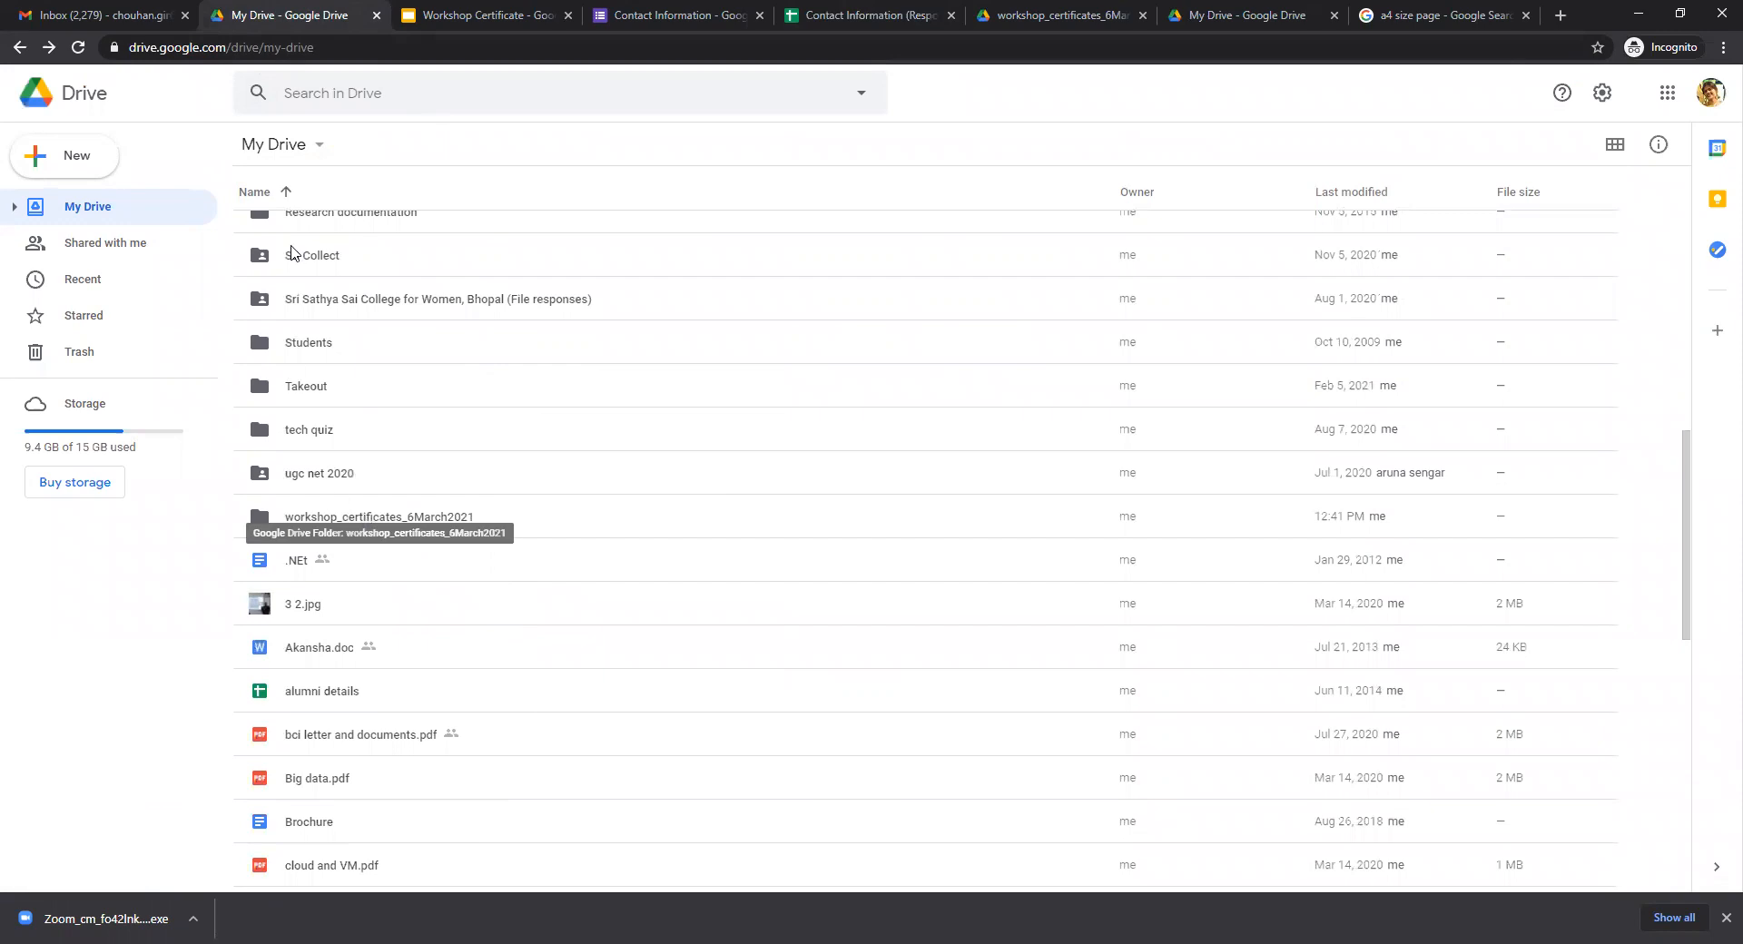
{"action": "double_click", "coordinate": [369, 518]}
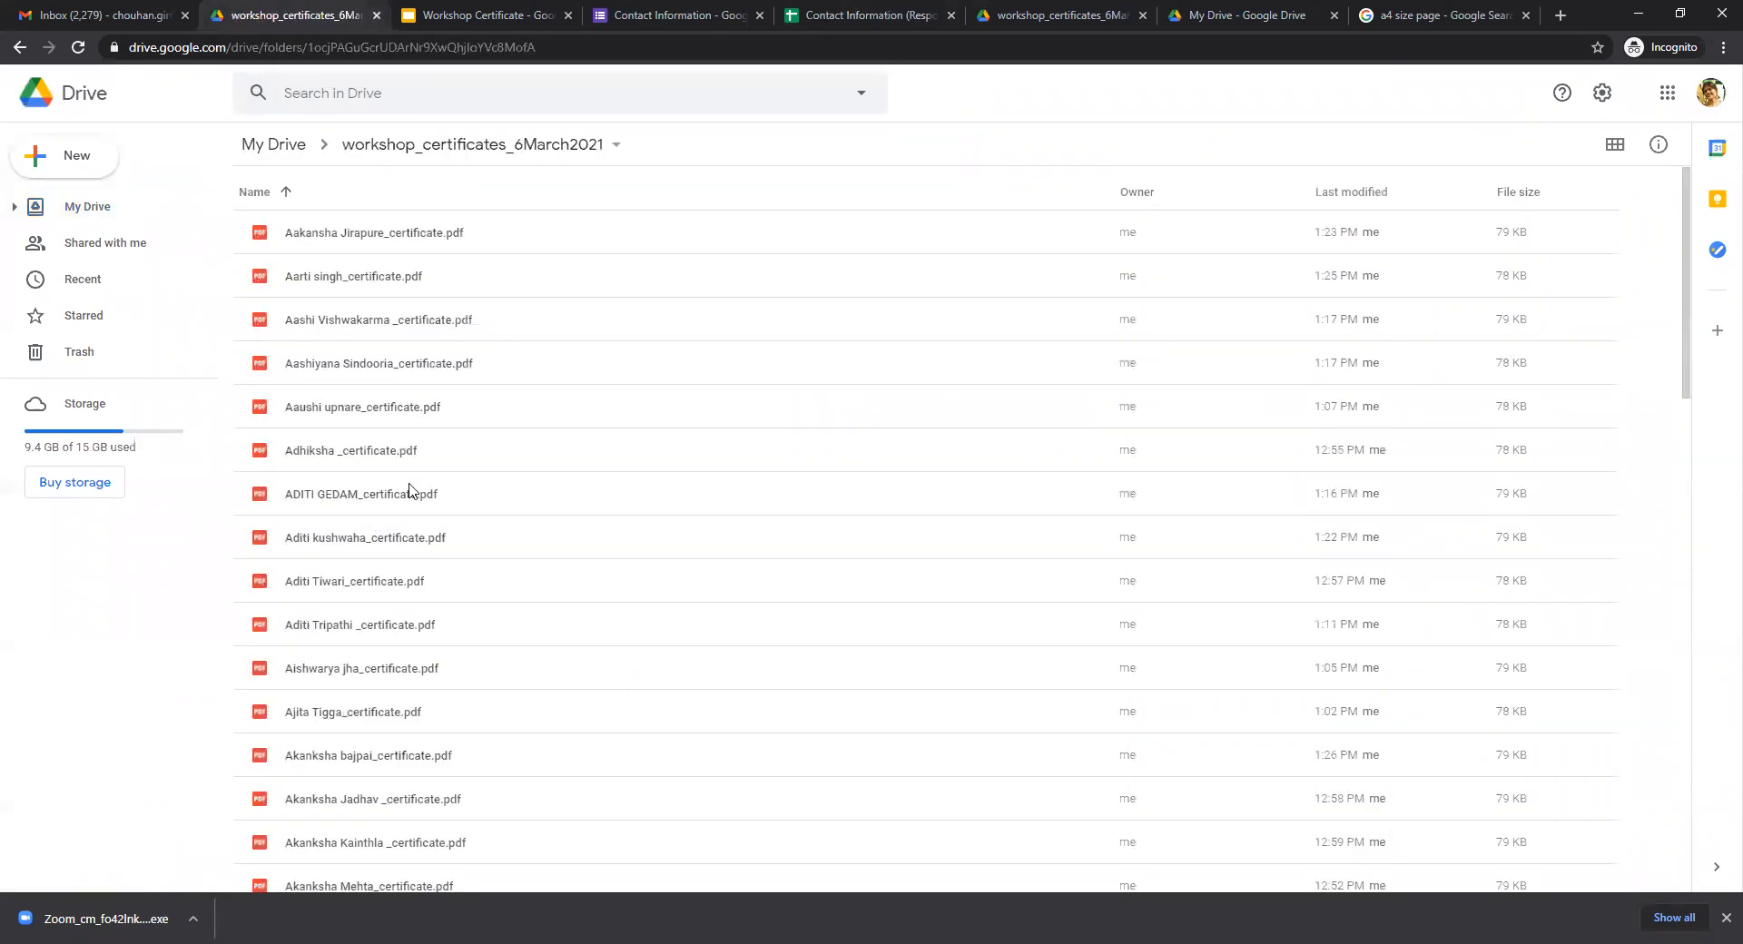
Look through the generated certificate PDFs and preview the second one in the folder to check the participant's name.
{"action": "scroll", "coordinate": [410, 491], "scroll_direction": "down", "scroll_amount": 20}
{"action": "scroll", "coordinate": [410, 491], "scroll_direction": "down", "scroll_amount": 6}
{"action": "scroll", "coordinate": [410, 491], "scroll_direction": "up", "scroll_amount": 15}
{"action": "scroll", "coordinate": [410, 491], "scroll_direction": "up", "scroll_amount": 8}
{"action": "double_click", "coordinate": [342, 282]}
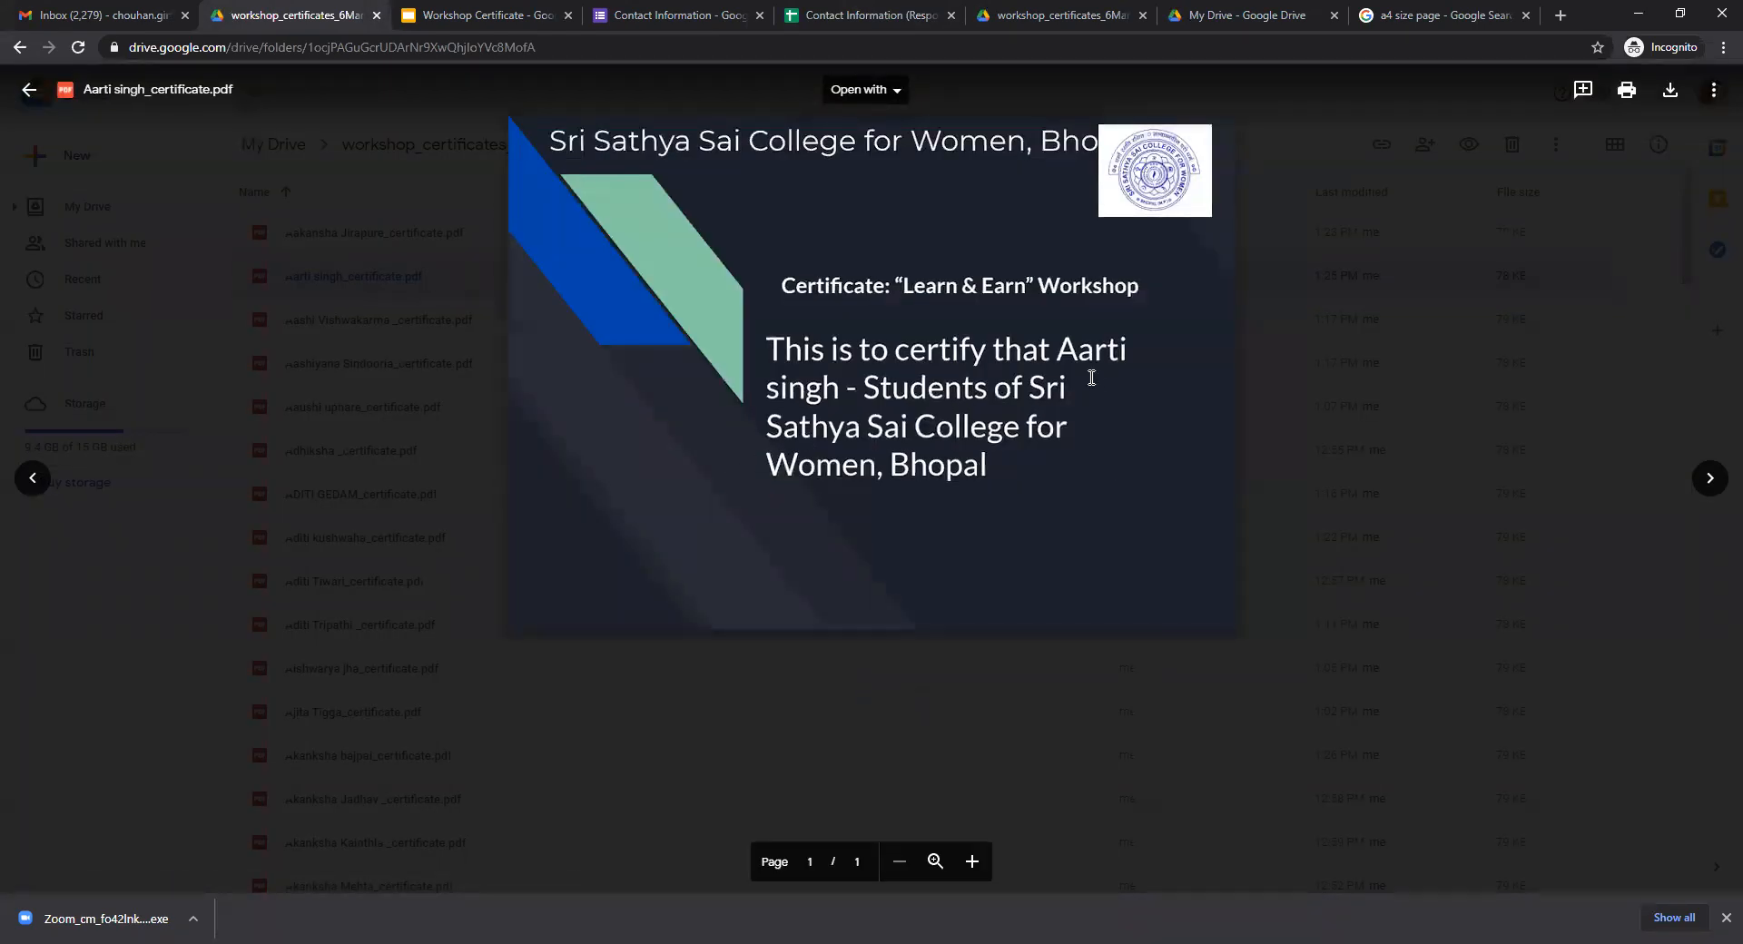
{"action": "double_click", "coordinate": [1066, 355]}
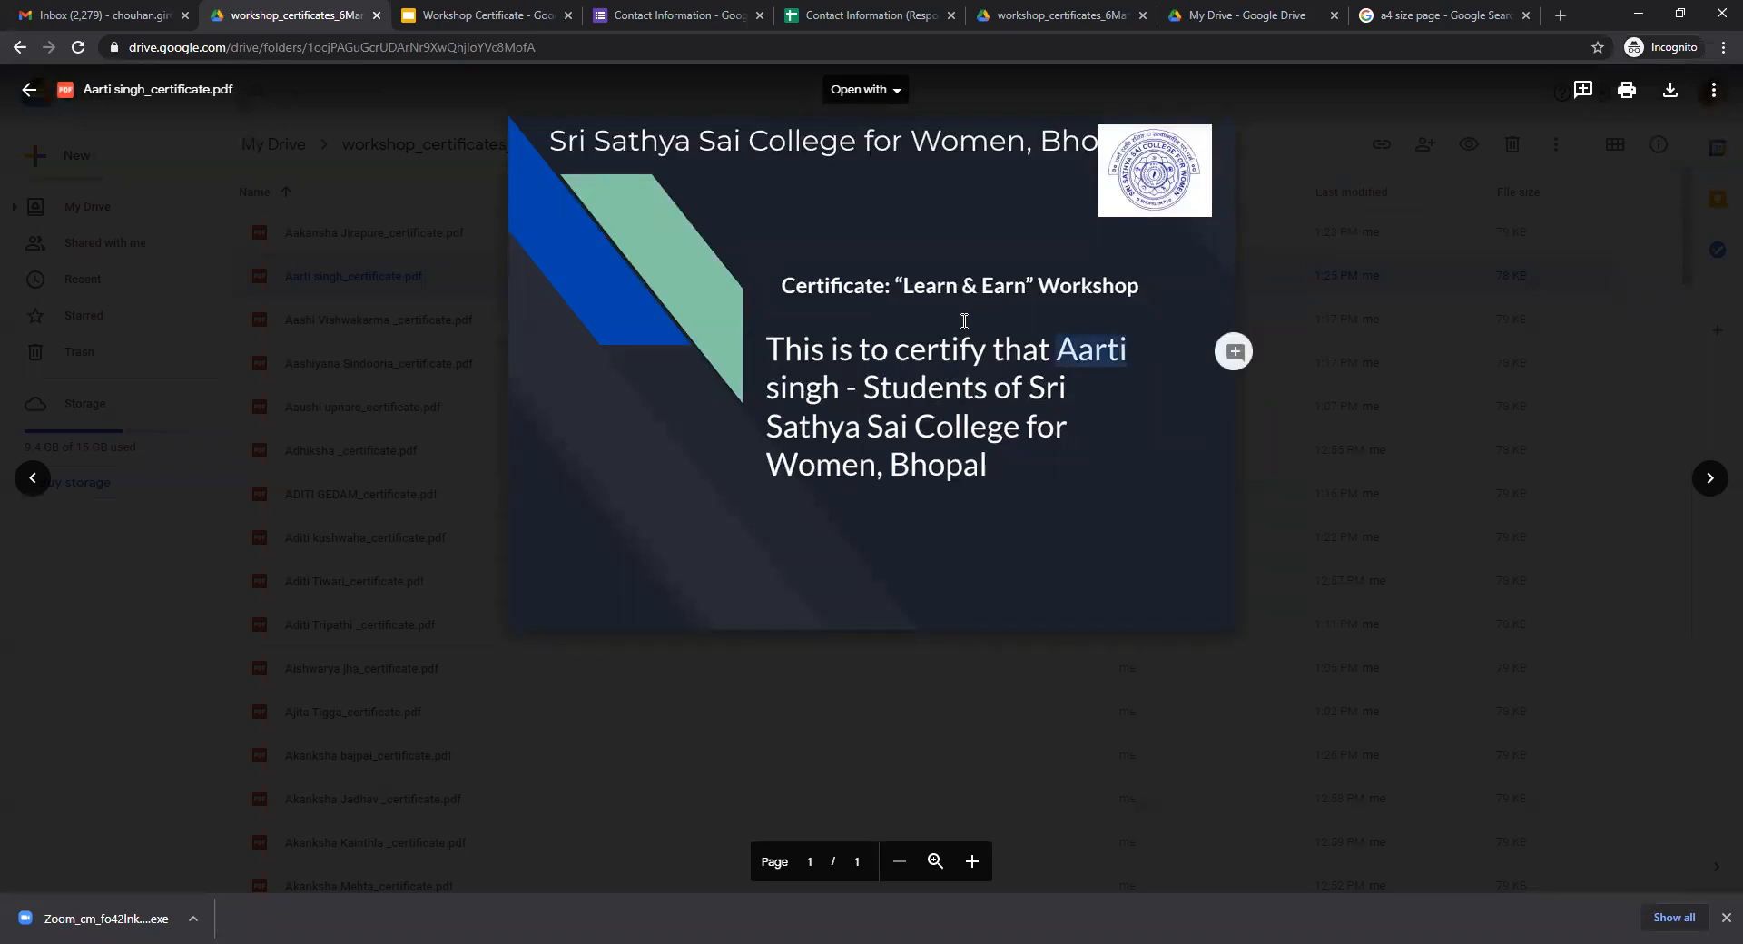
{"action": "key", "text": "Escape"}
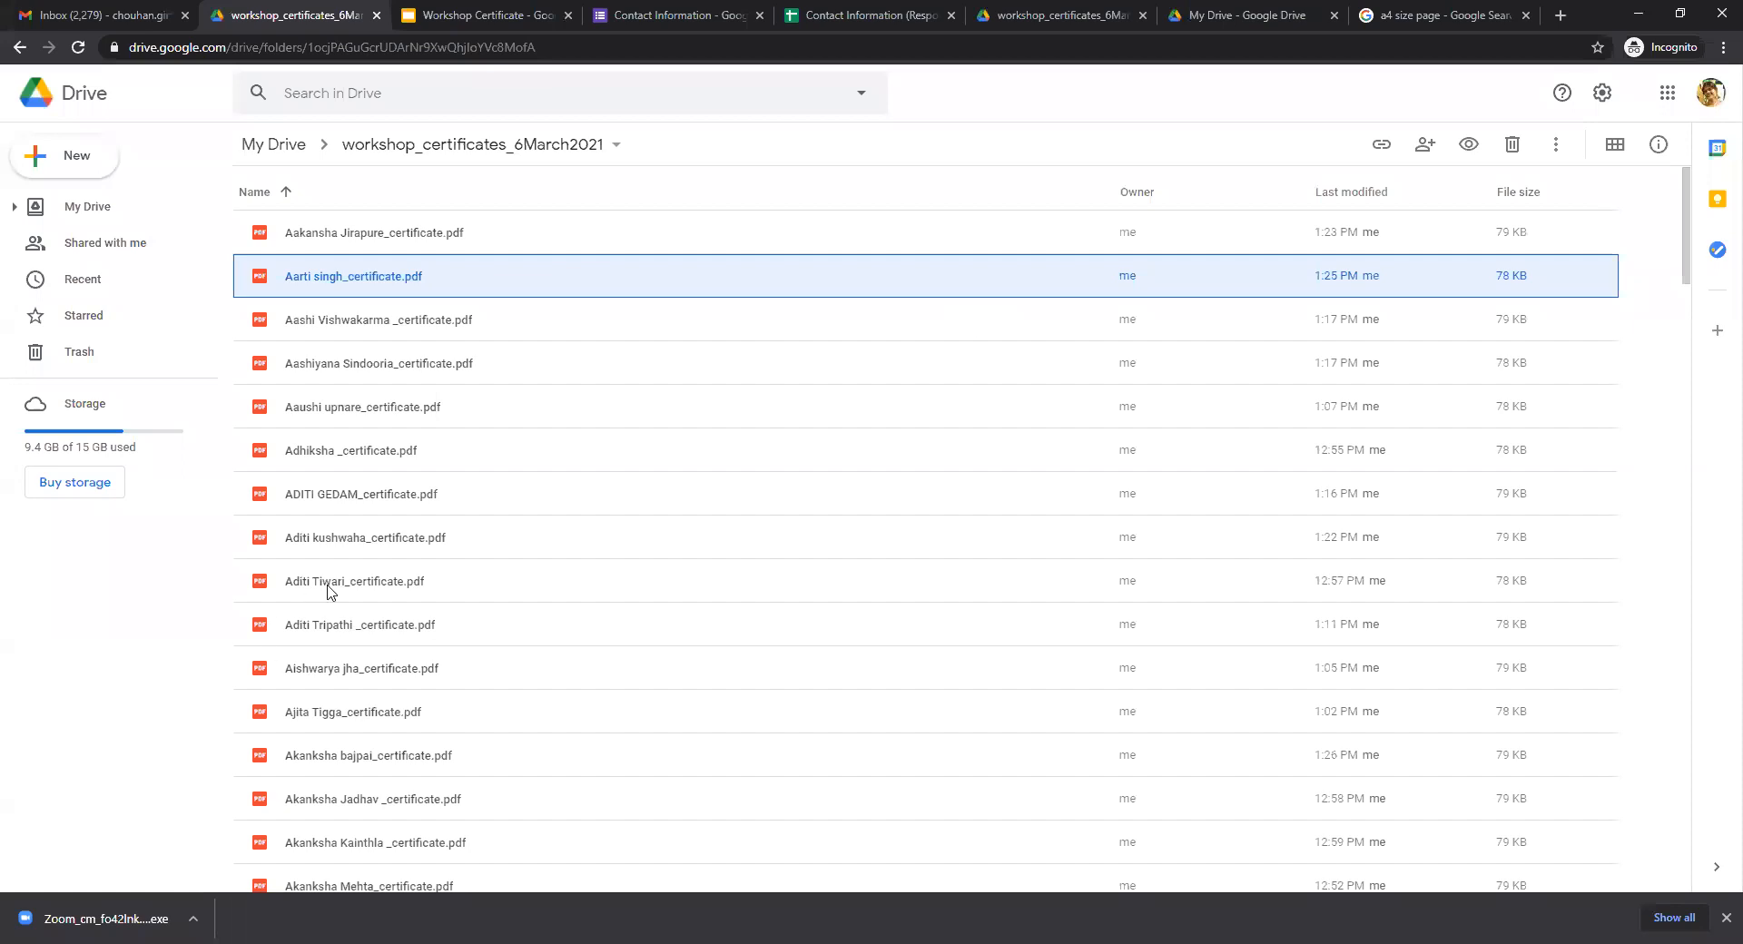
Preview another participant's certificate further down the folder, check the merged full name and close the preview.
{"action": "scroll", "coordinate": [363, 672], "scroll_direction": "down", "scroll_amount": 7}
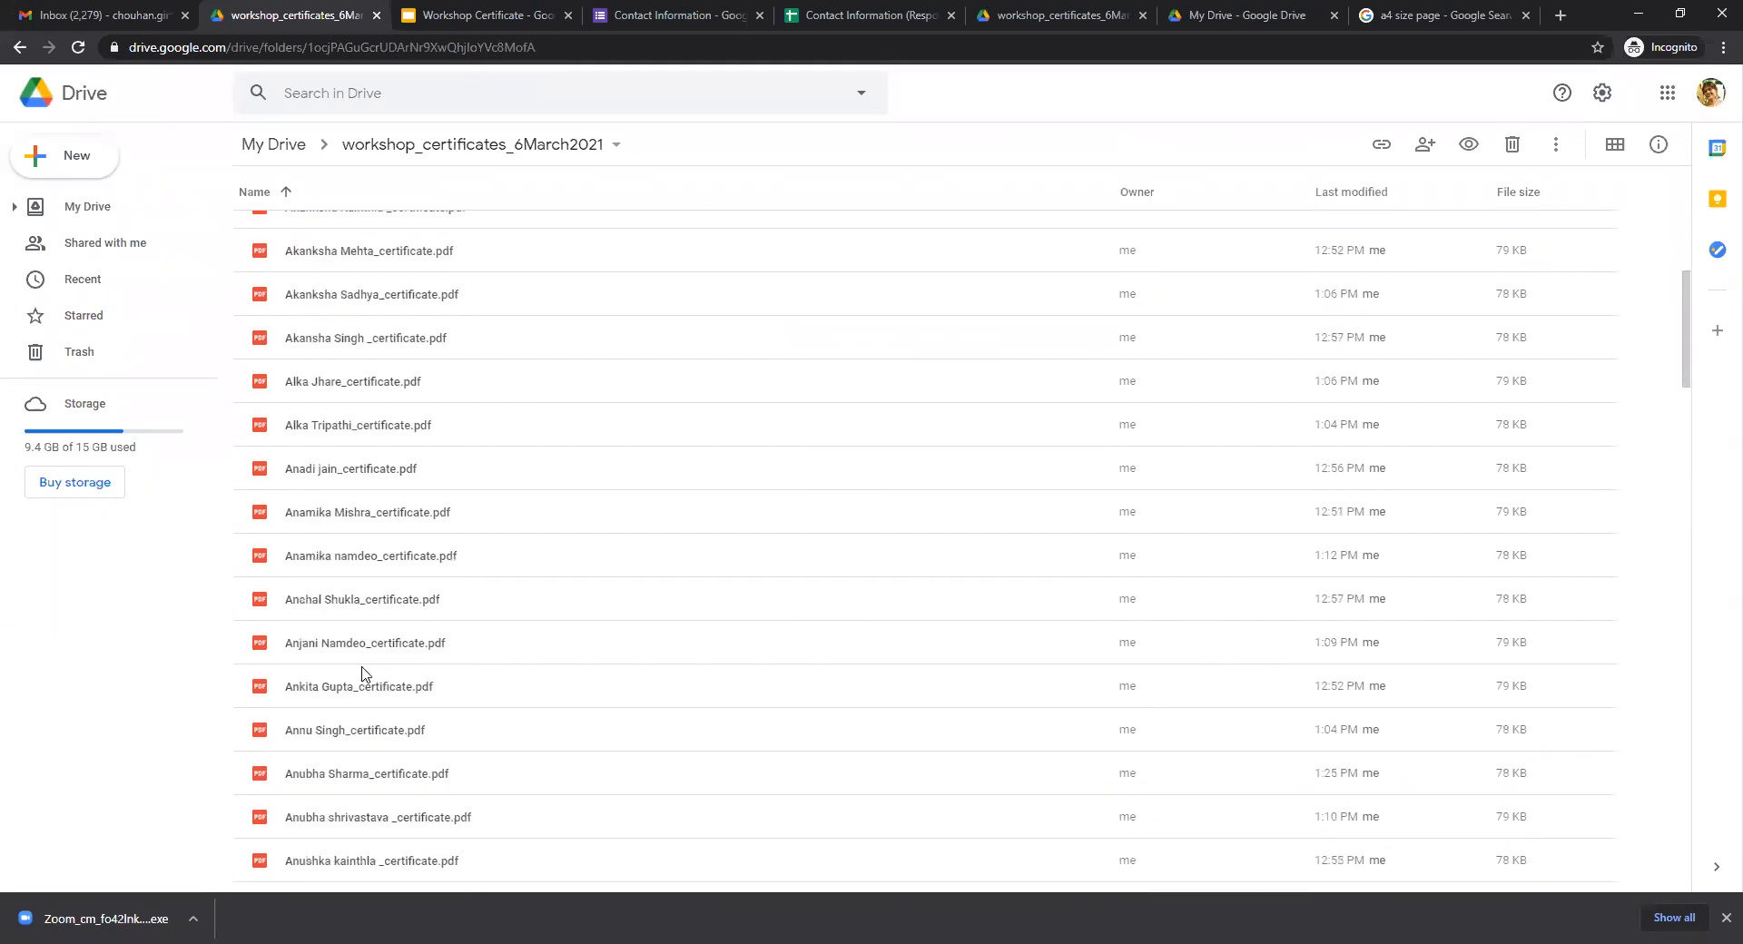
{"action": "scroll", "coordinate": [363, 672], "scroll_direction": "down", "scroll_amount": 2}
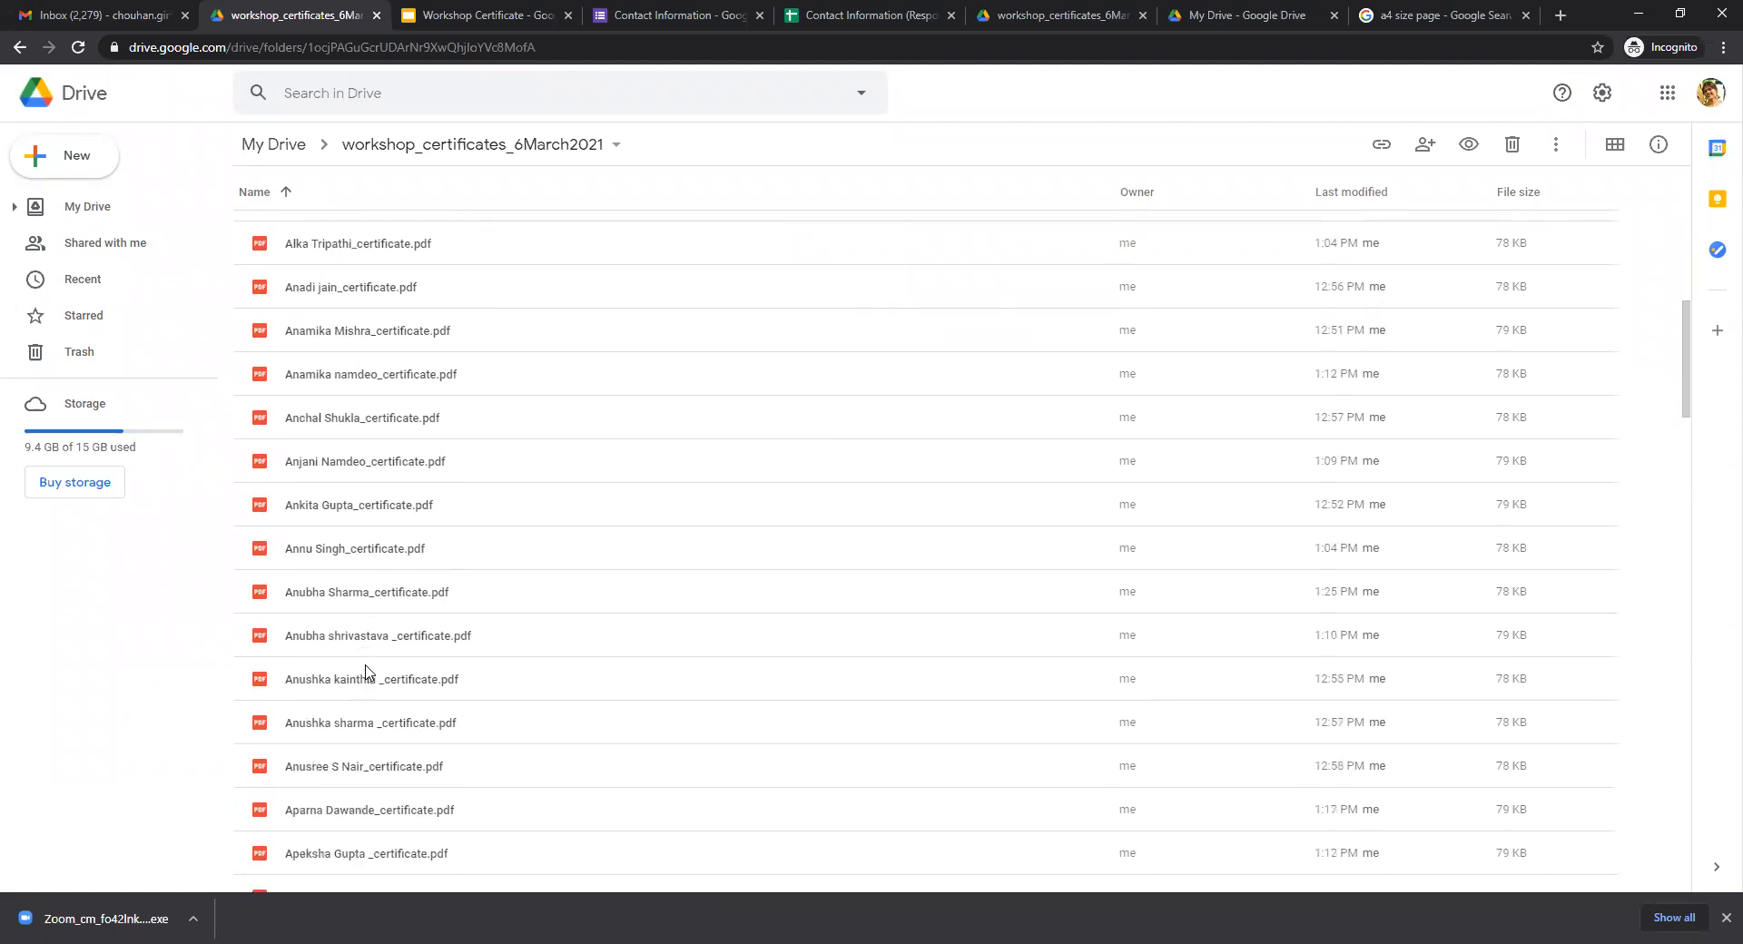
{"action": "double_click", "coordinate": [366, 687]}
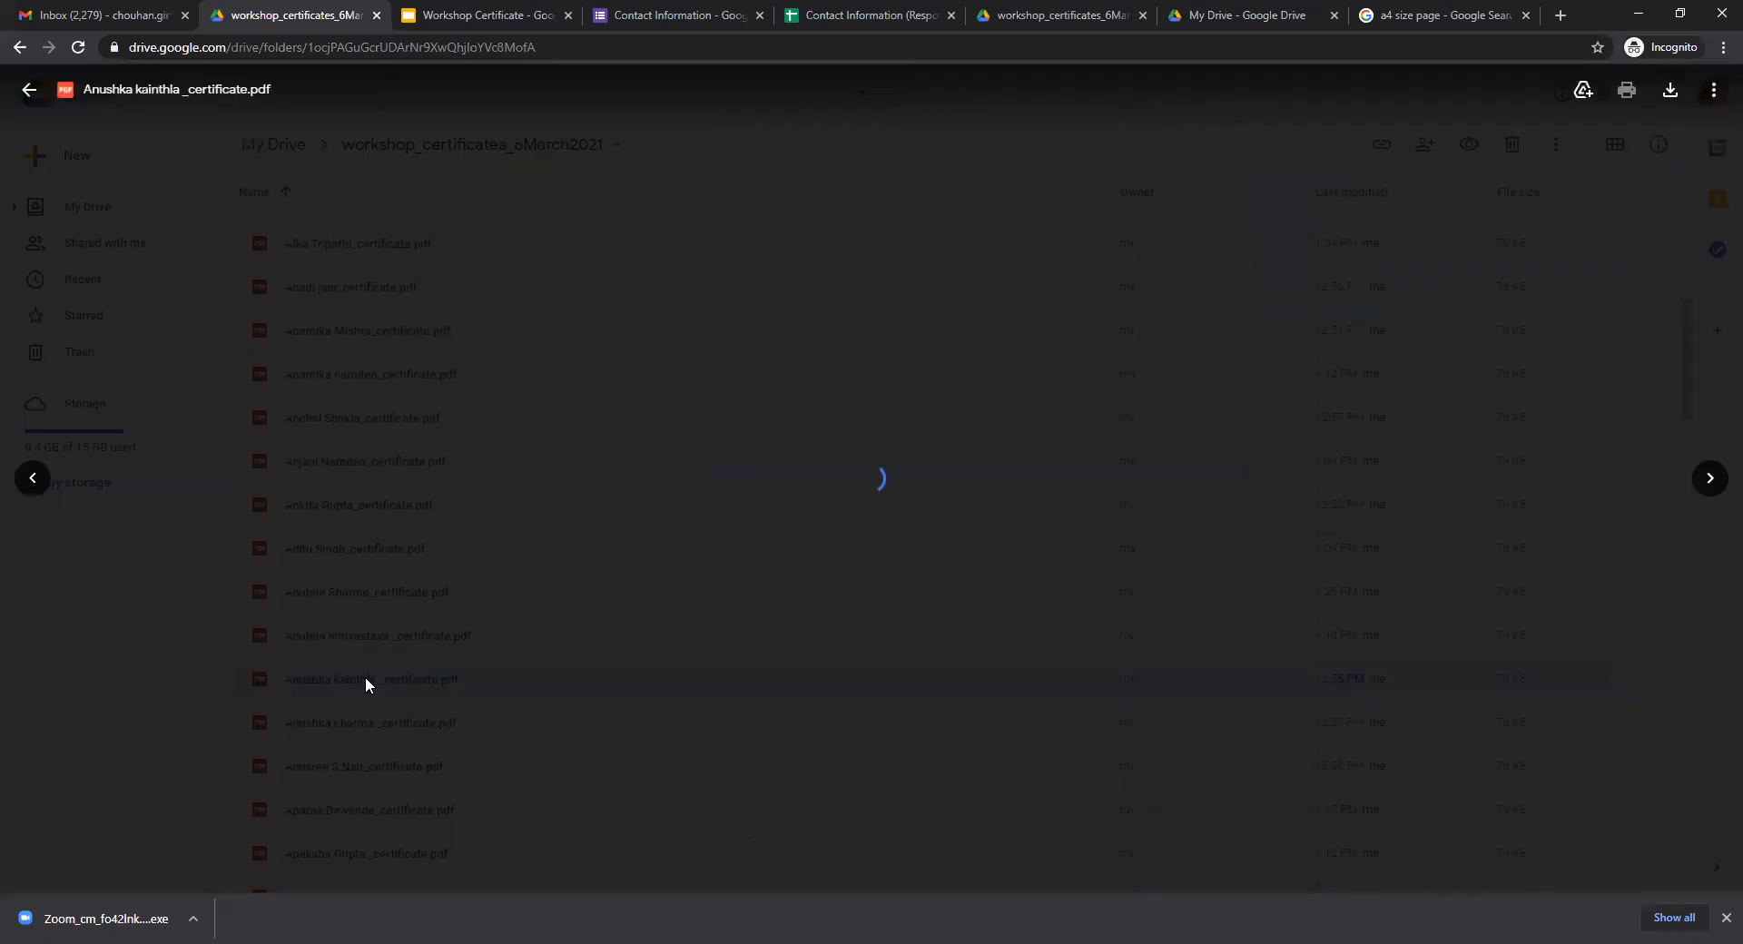
{"action": "double_click", "coordinate": [868, 395]}
{"action": "left_click_drag", "start_coordinate": [867, 395], "coordinate": [1017, 396]}
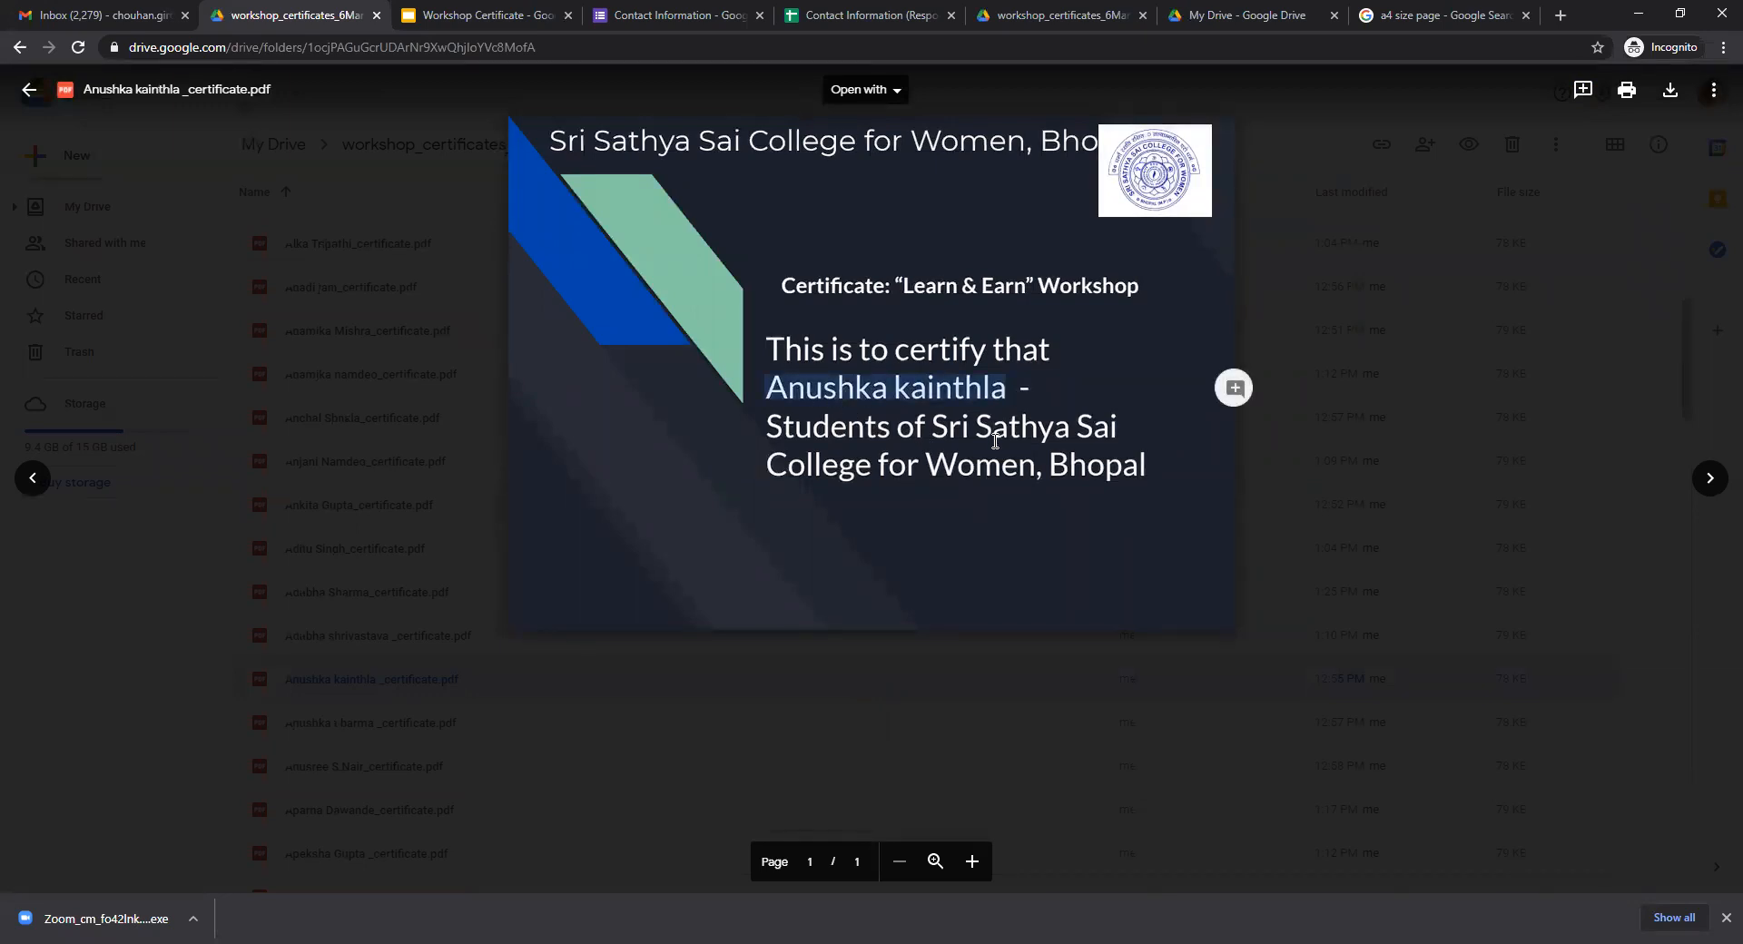
{"action": "key", "text": "Escape"}
{"action": "scroll", "coordinate": [993, 446], "scroll_direction": "up", "scroll_amount": 3}
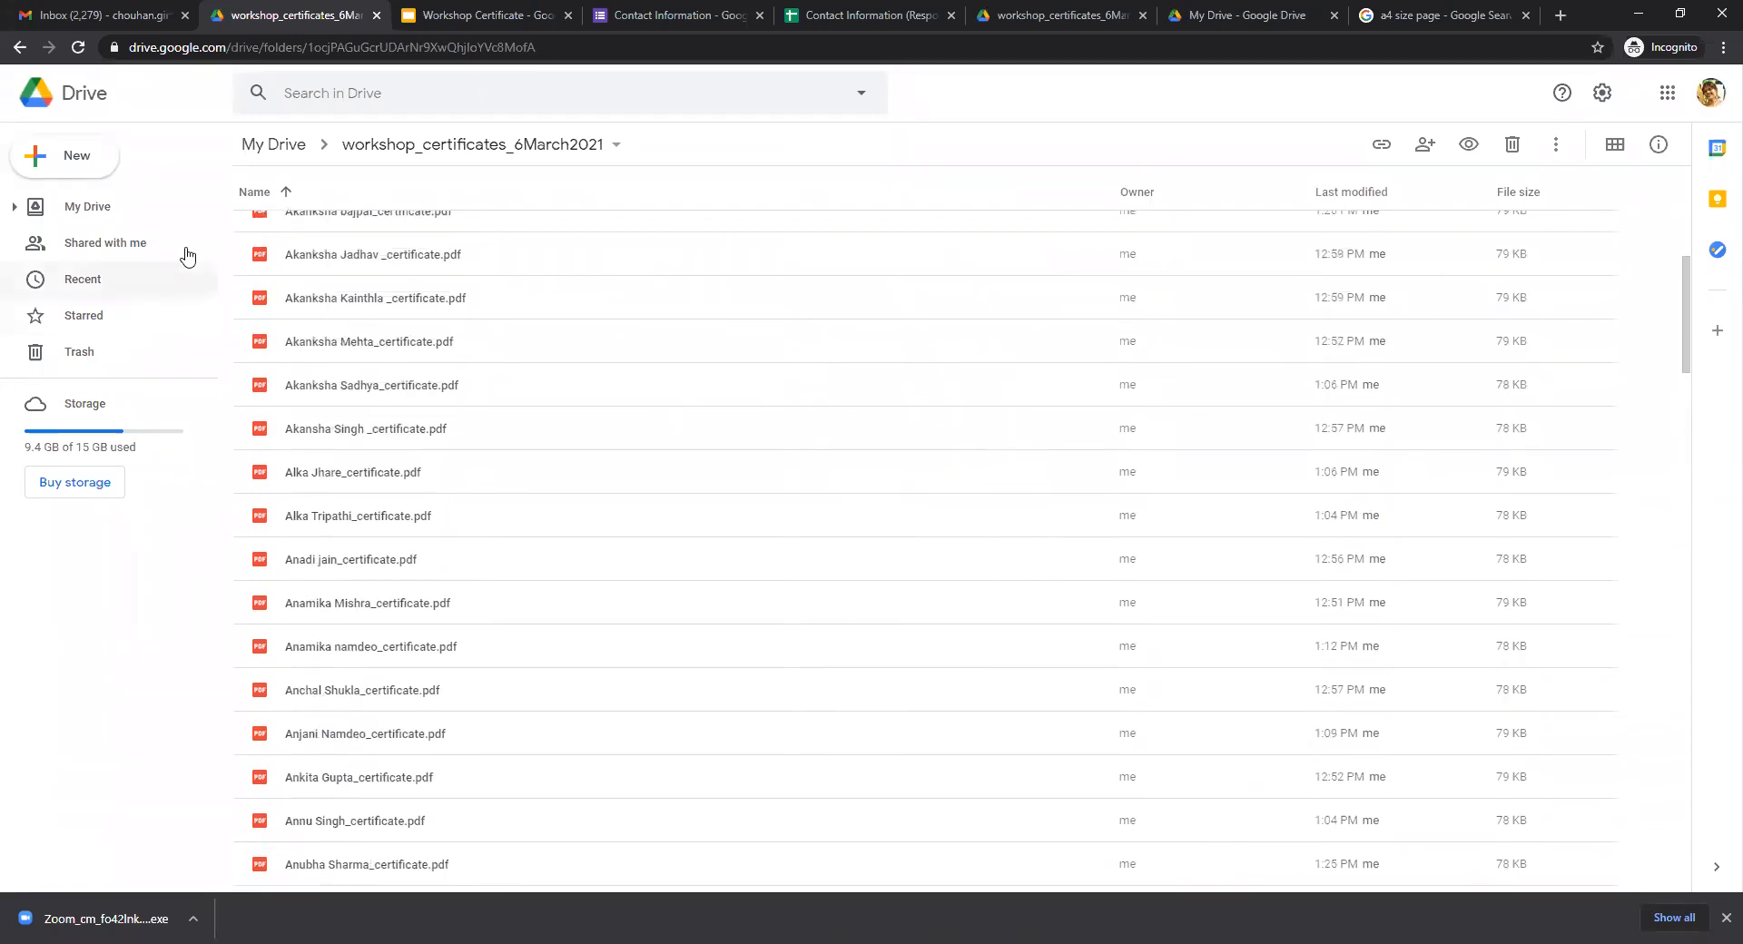
{"action": "left_click", "coordinate": [427, 157]}
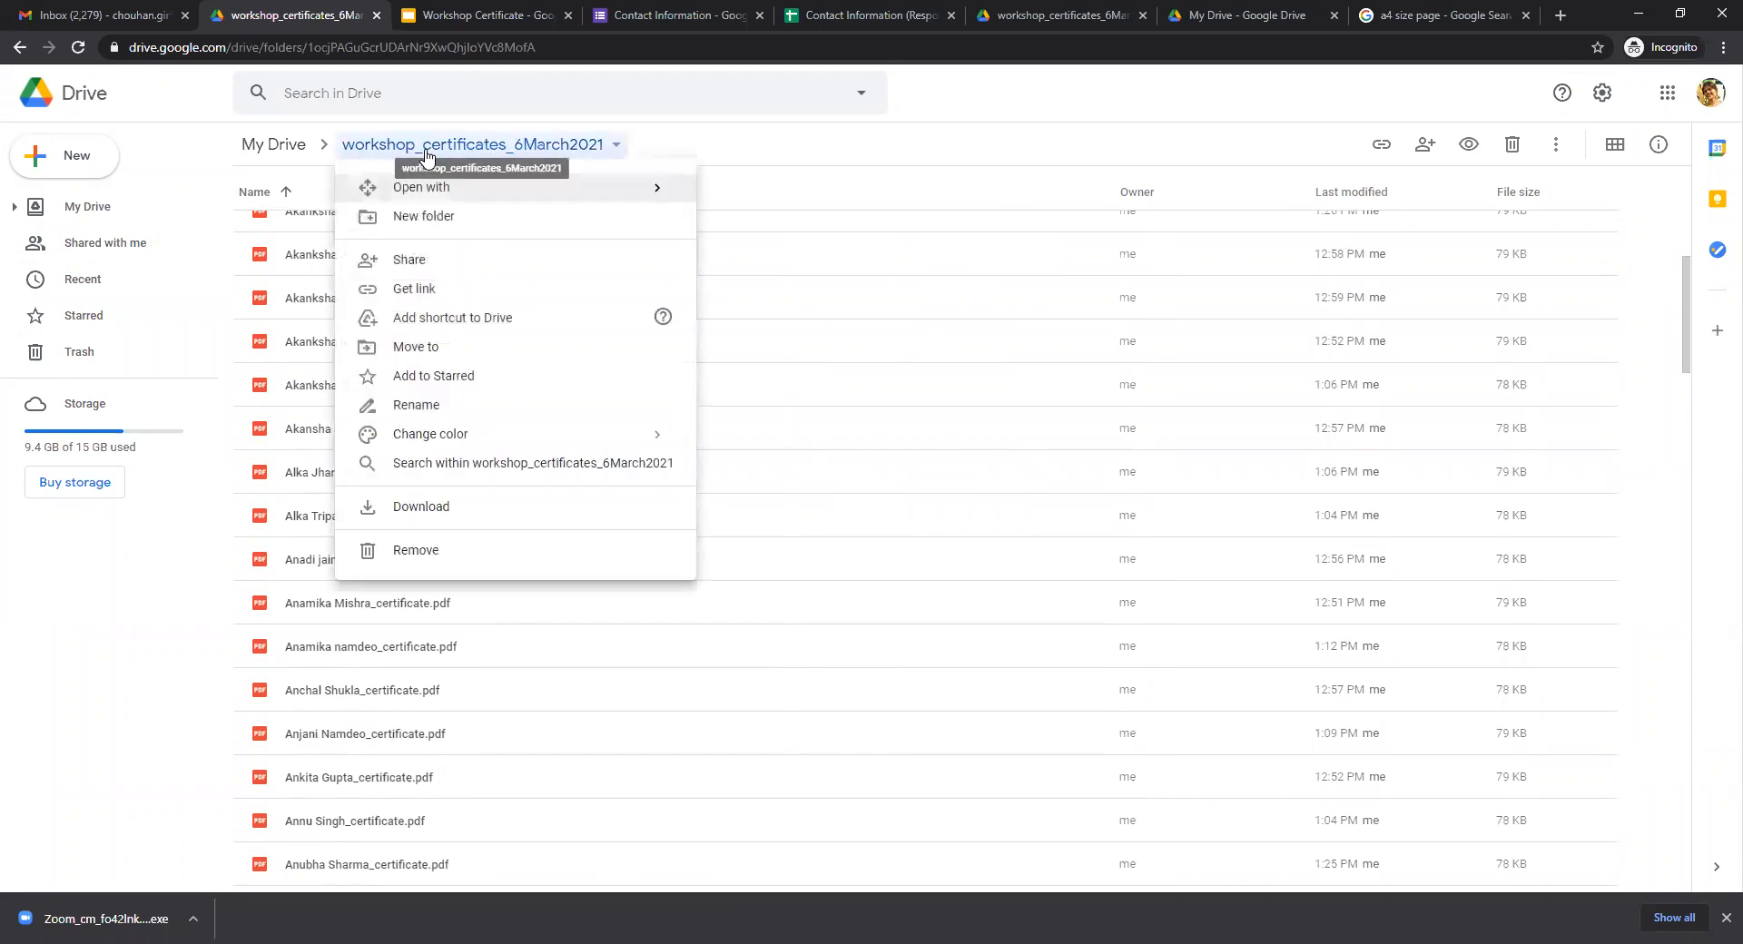
{"action": "left_click", "coordinate": [402, 266]}
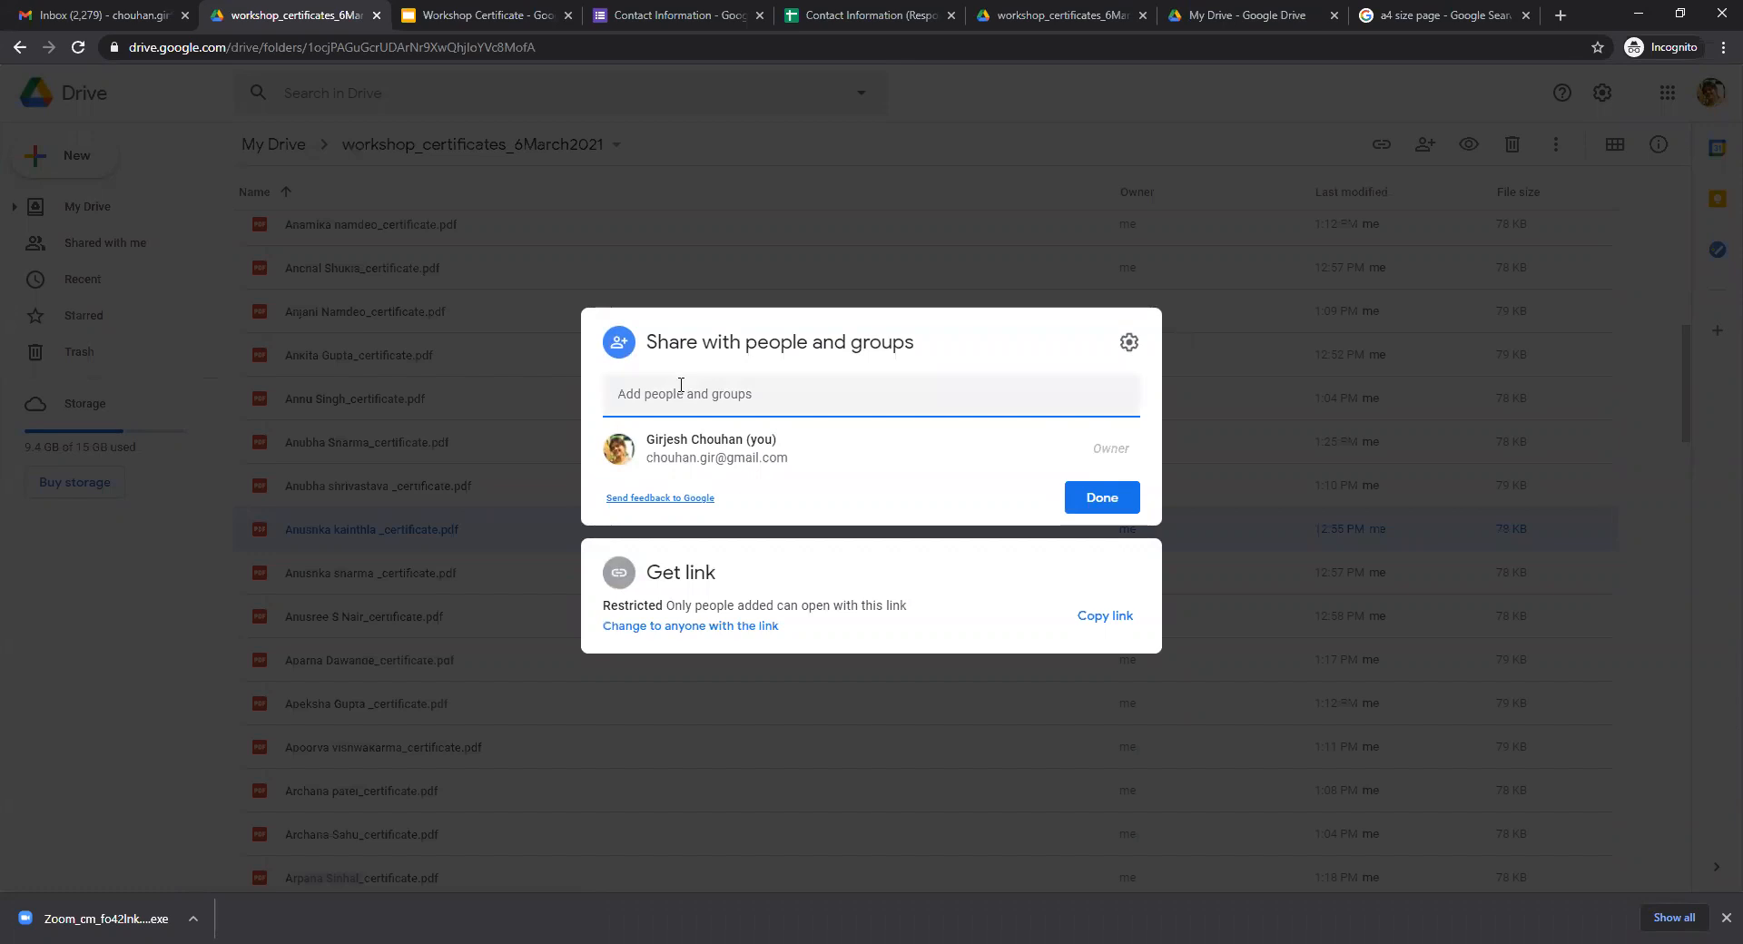
{"action": "key", "text": "Escape"}
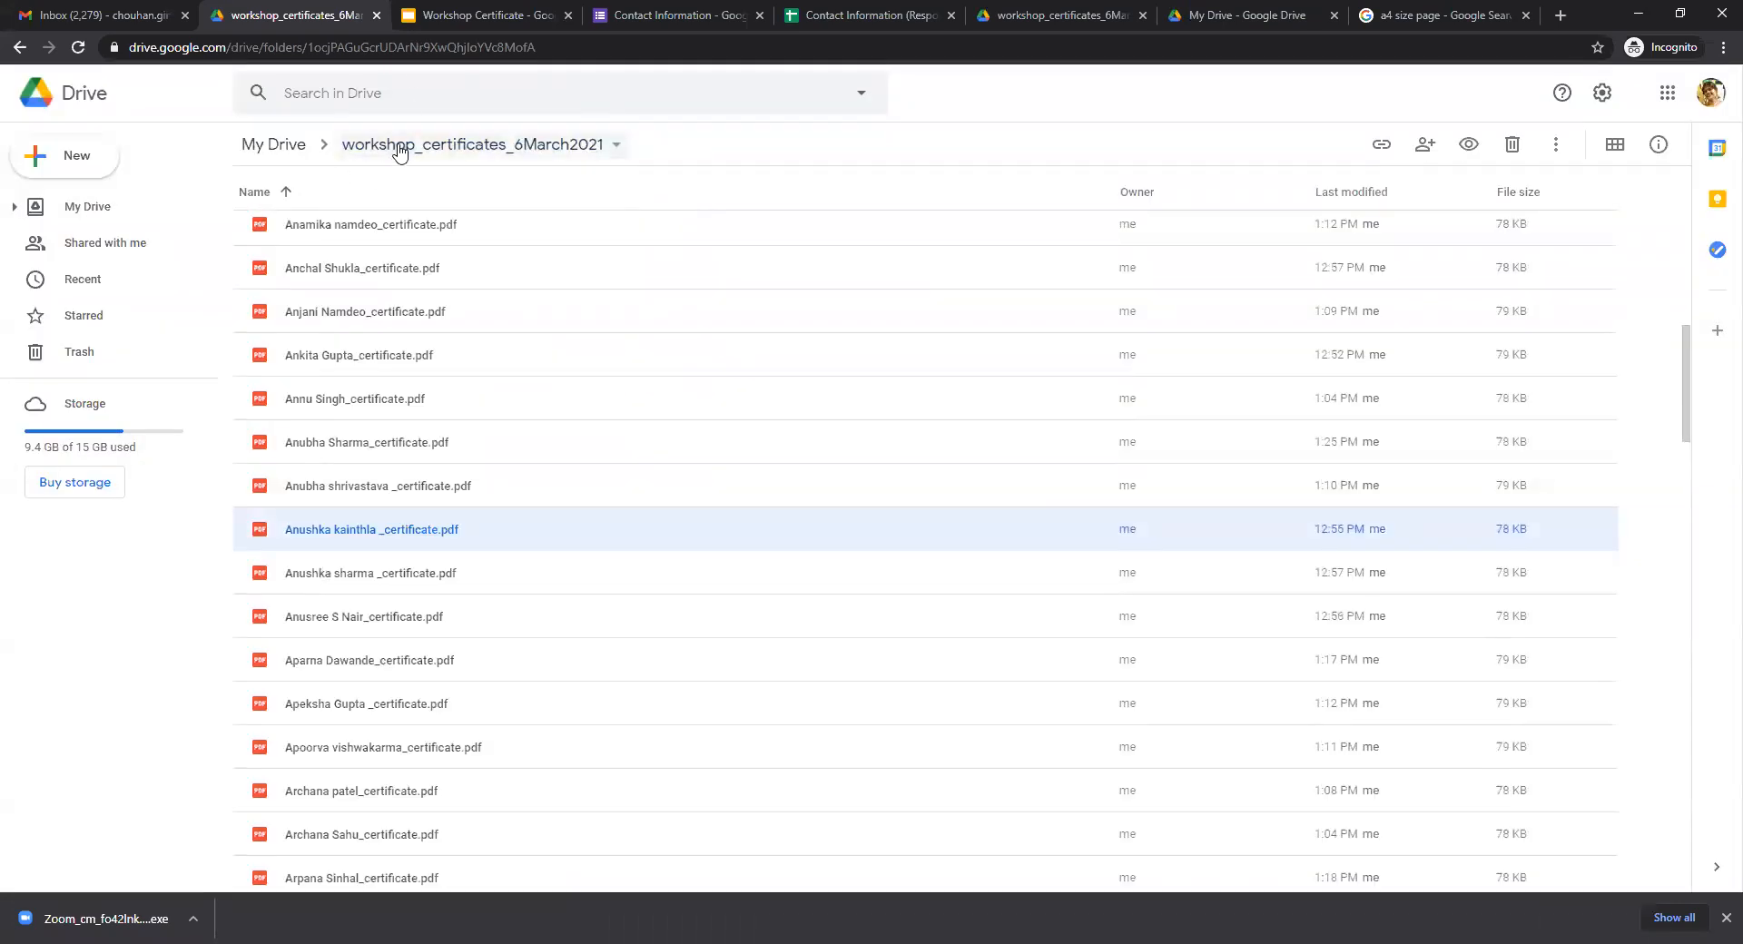
Share the workshop_certificates_6March2021 folder with anyone with the link as Viewer and copy its link.
{"action": "left_click", "coordinate": [400, 149]}
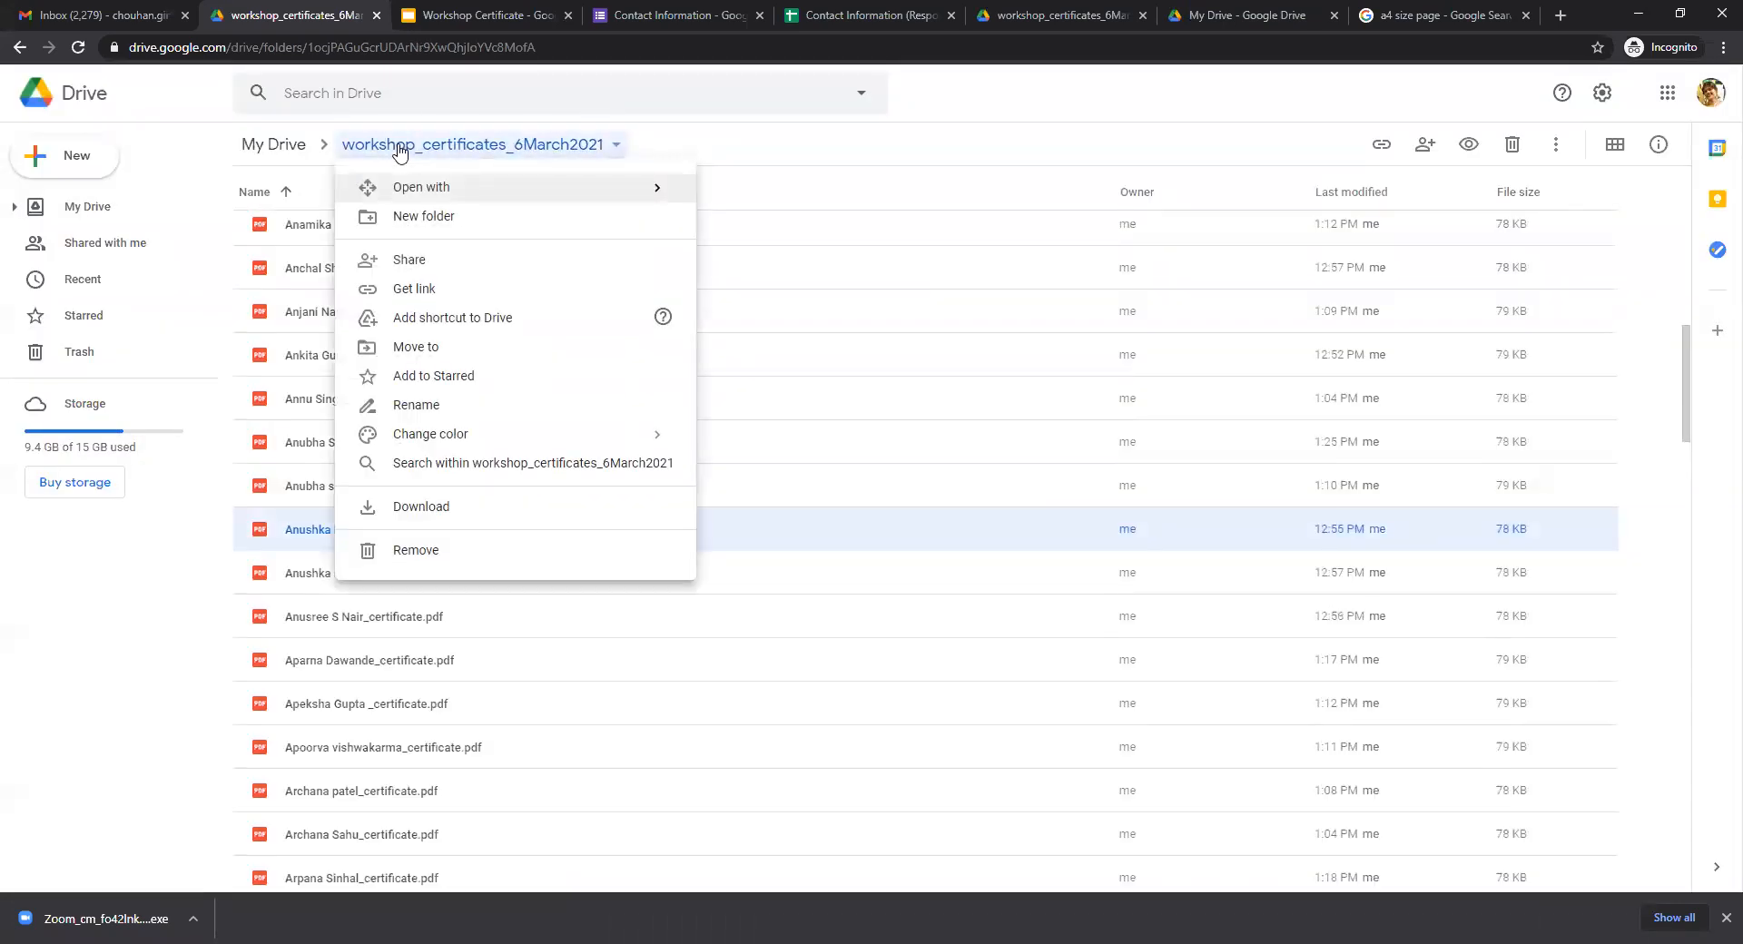
{"action": "left_click", "coordinate": [407, 262]}
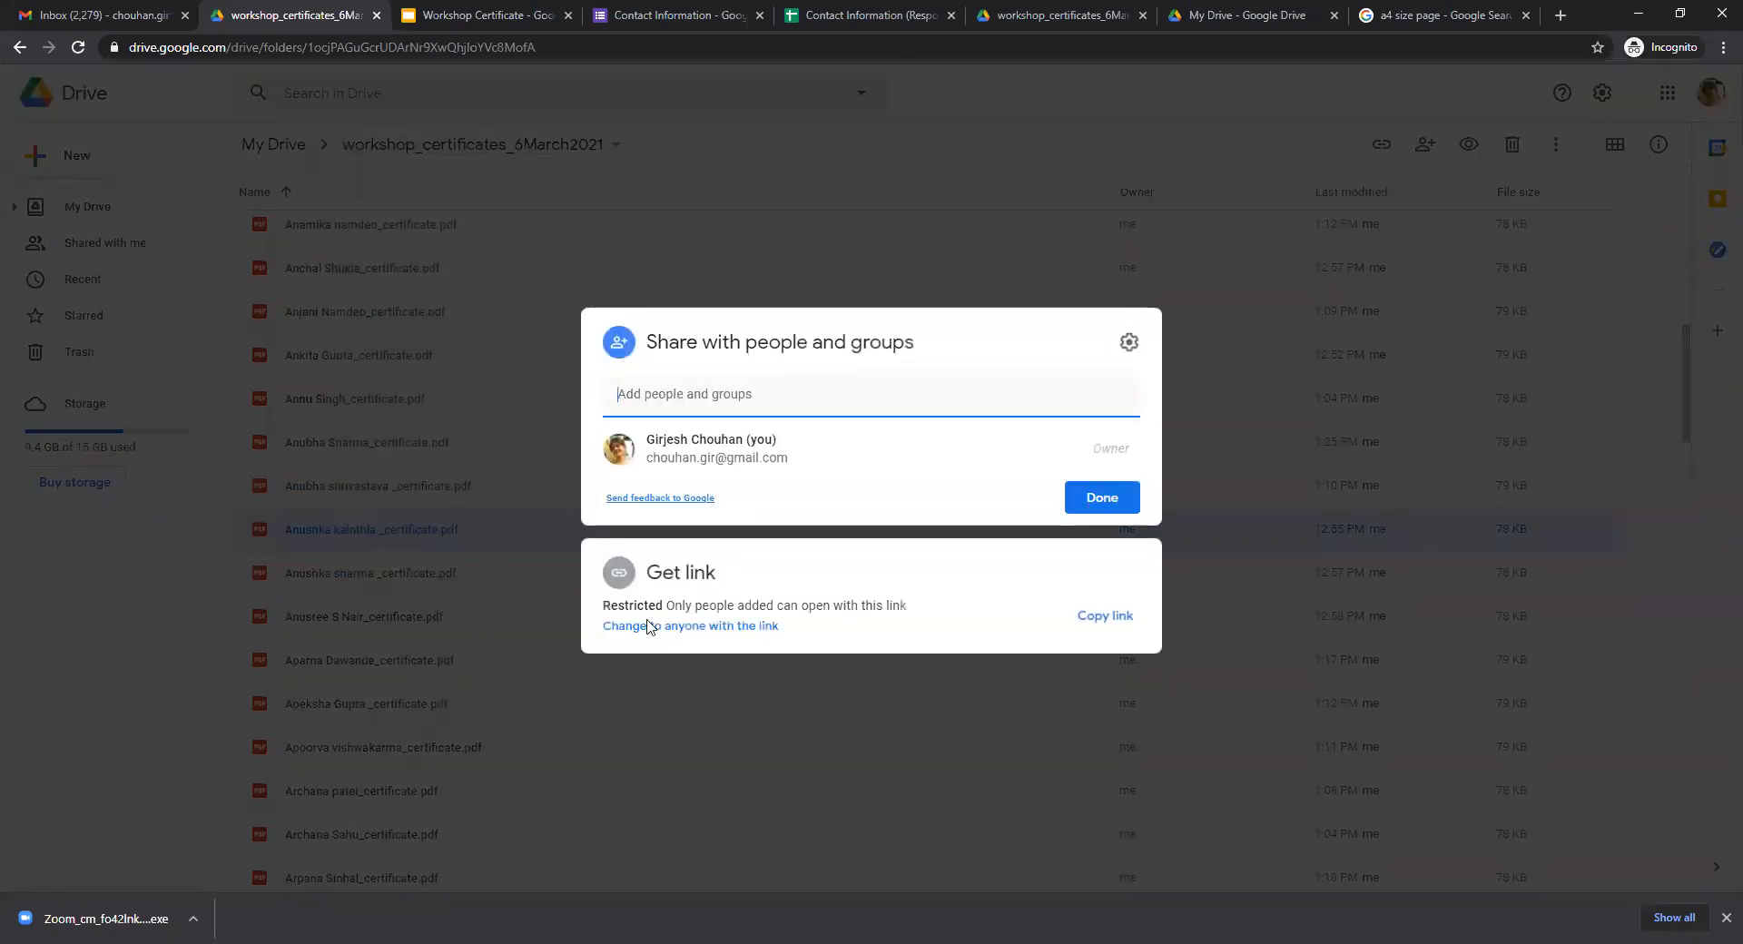
{"action": "left_click_drag", "start_coordinate": [624, 607], "coordinate": [905, 610]}
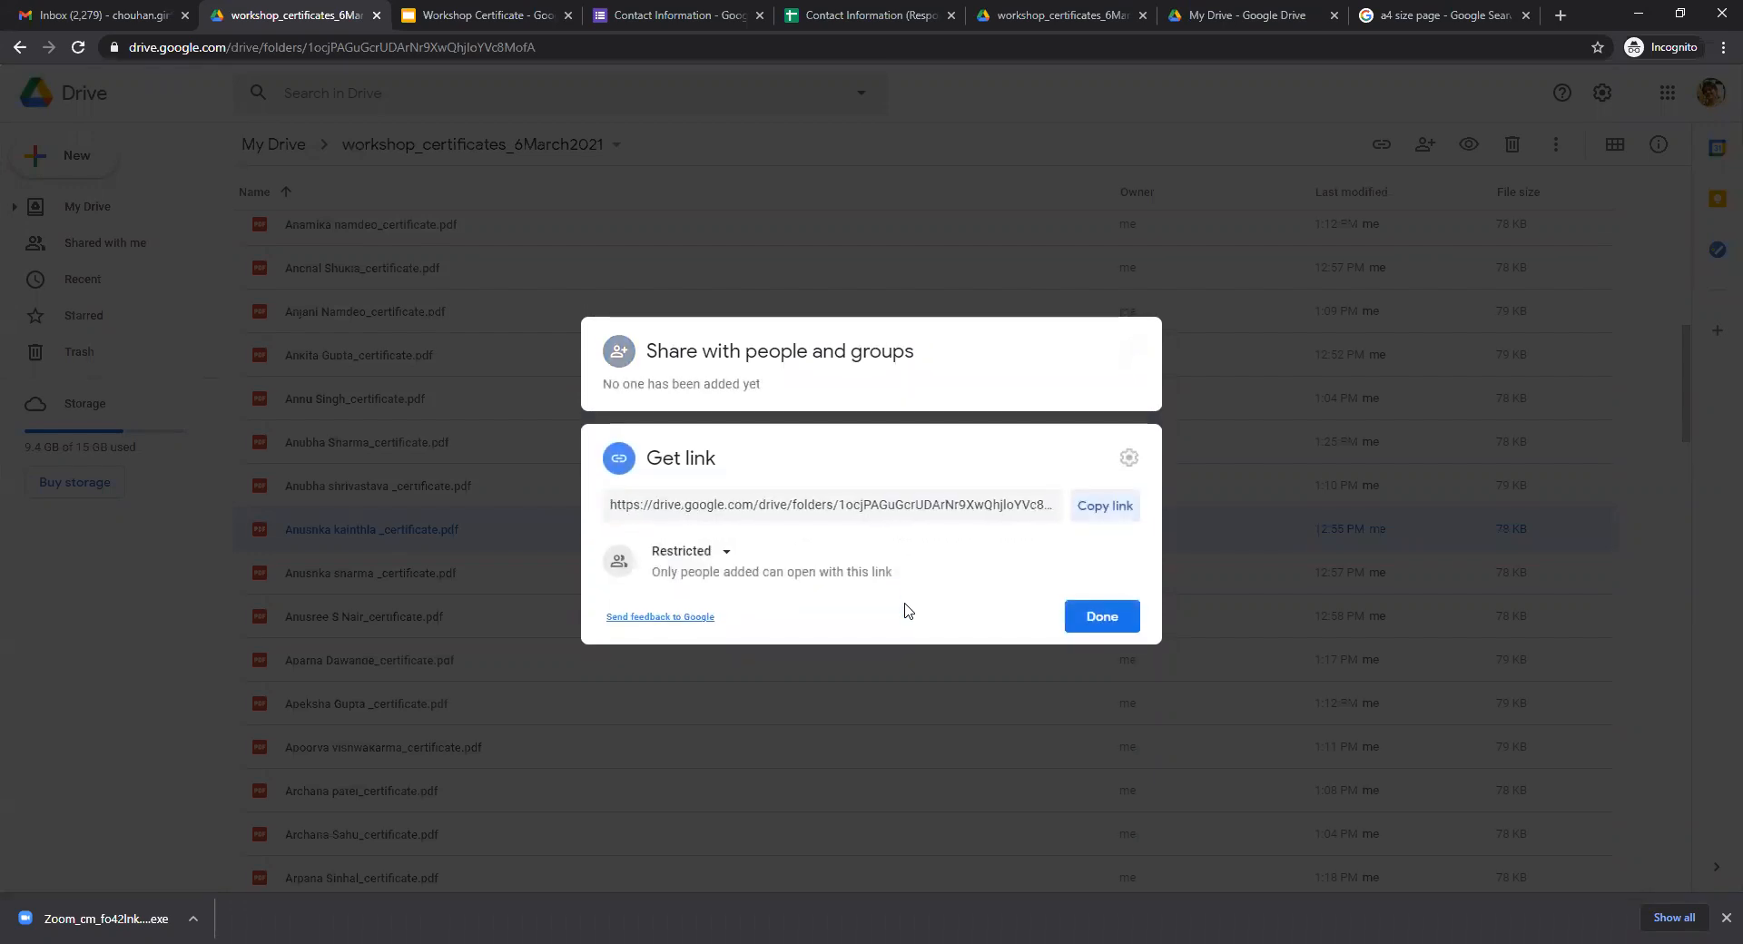
{"action": "left_click", "coordinate": [695, 560]}
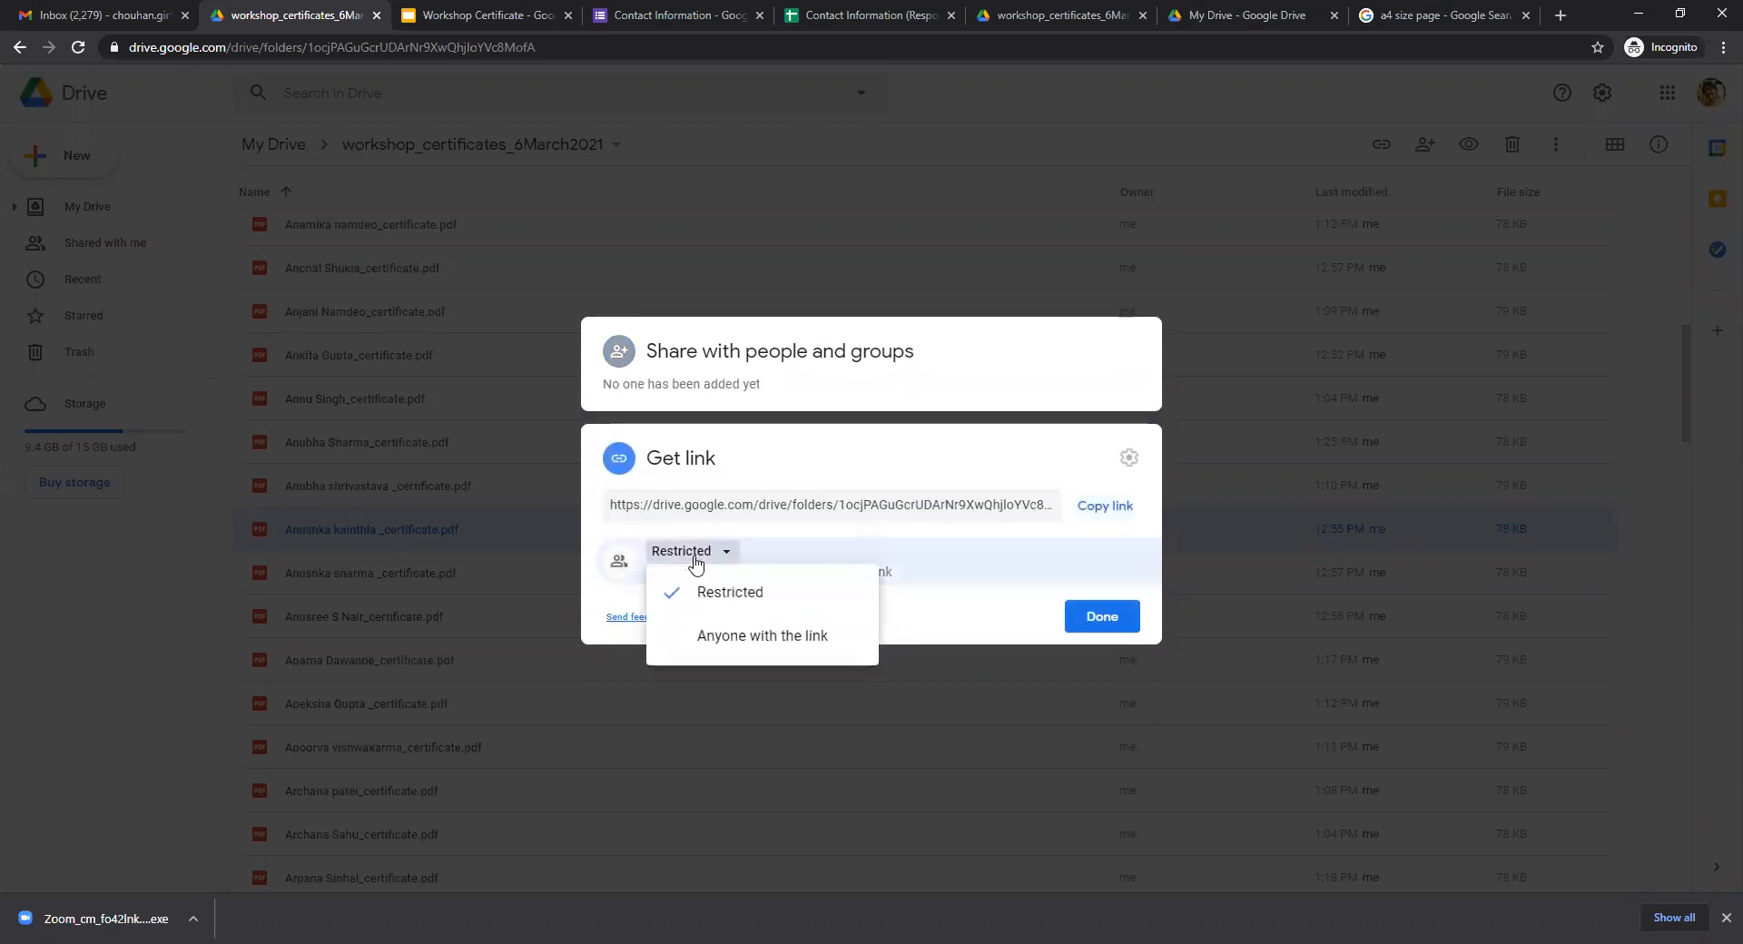
{"action": "left_click", "coordinate": [723, 640]}
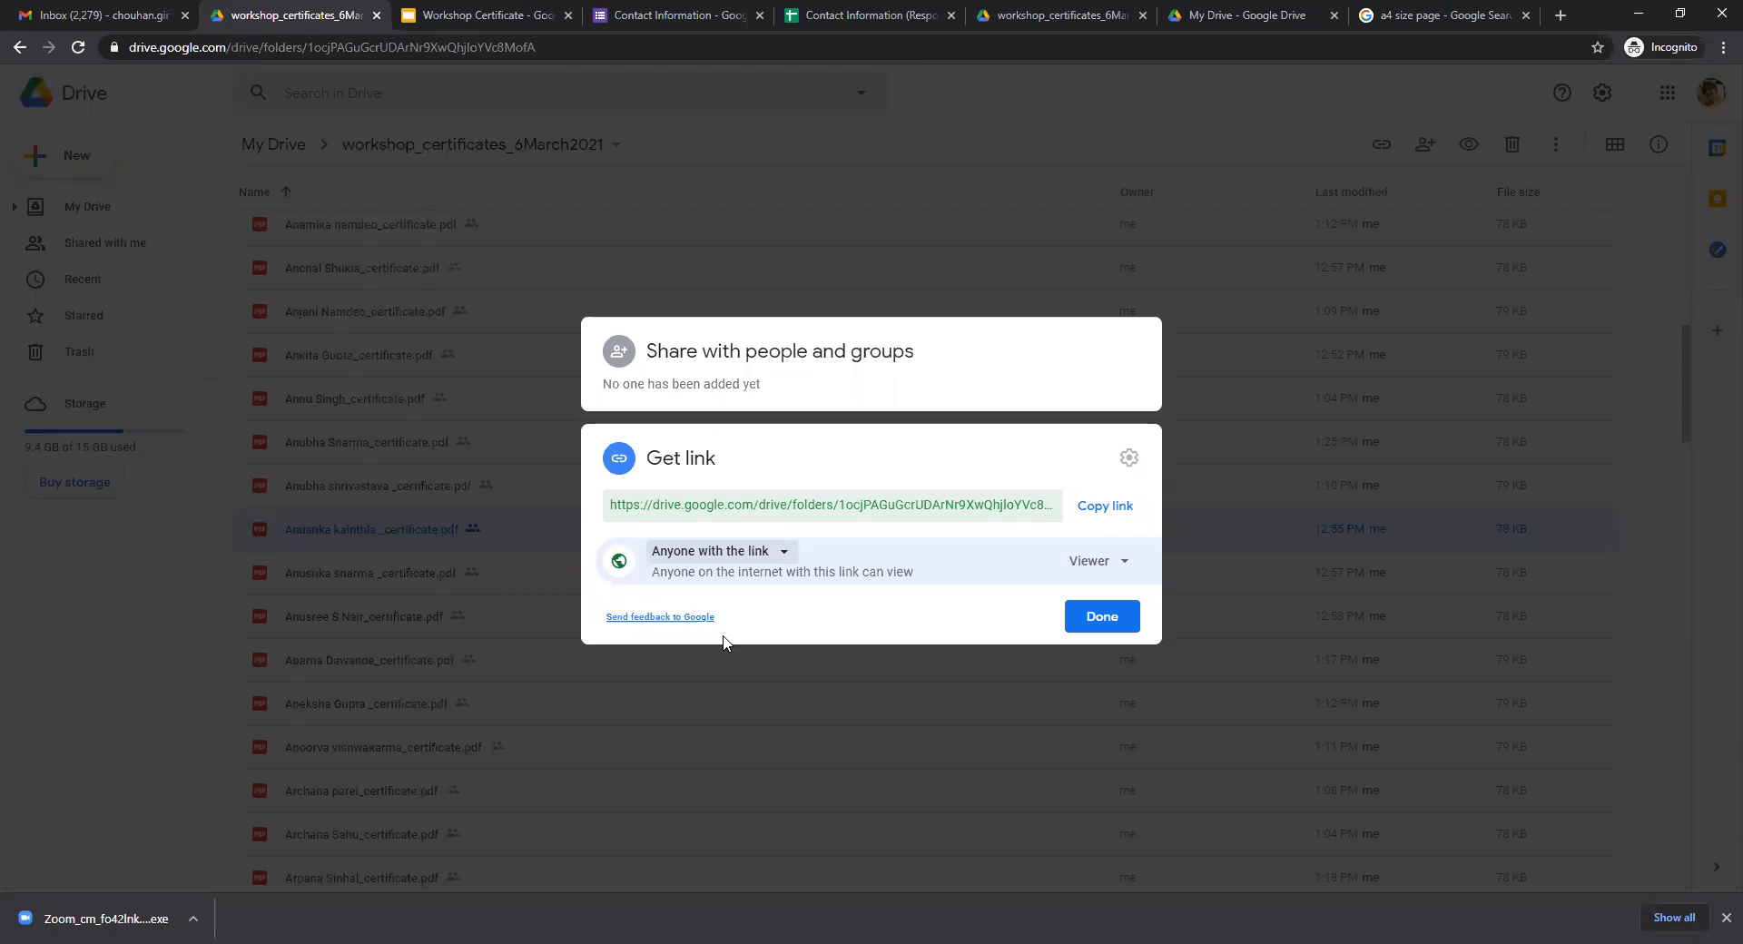
{"action": "left_click", "coordinate": [1106, 515]}
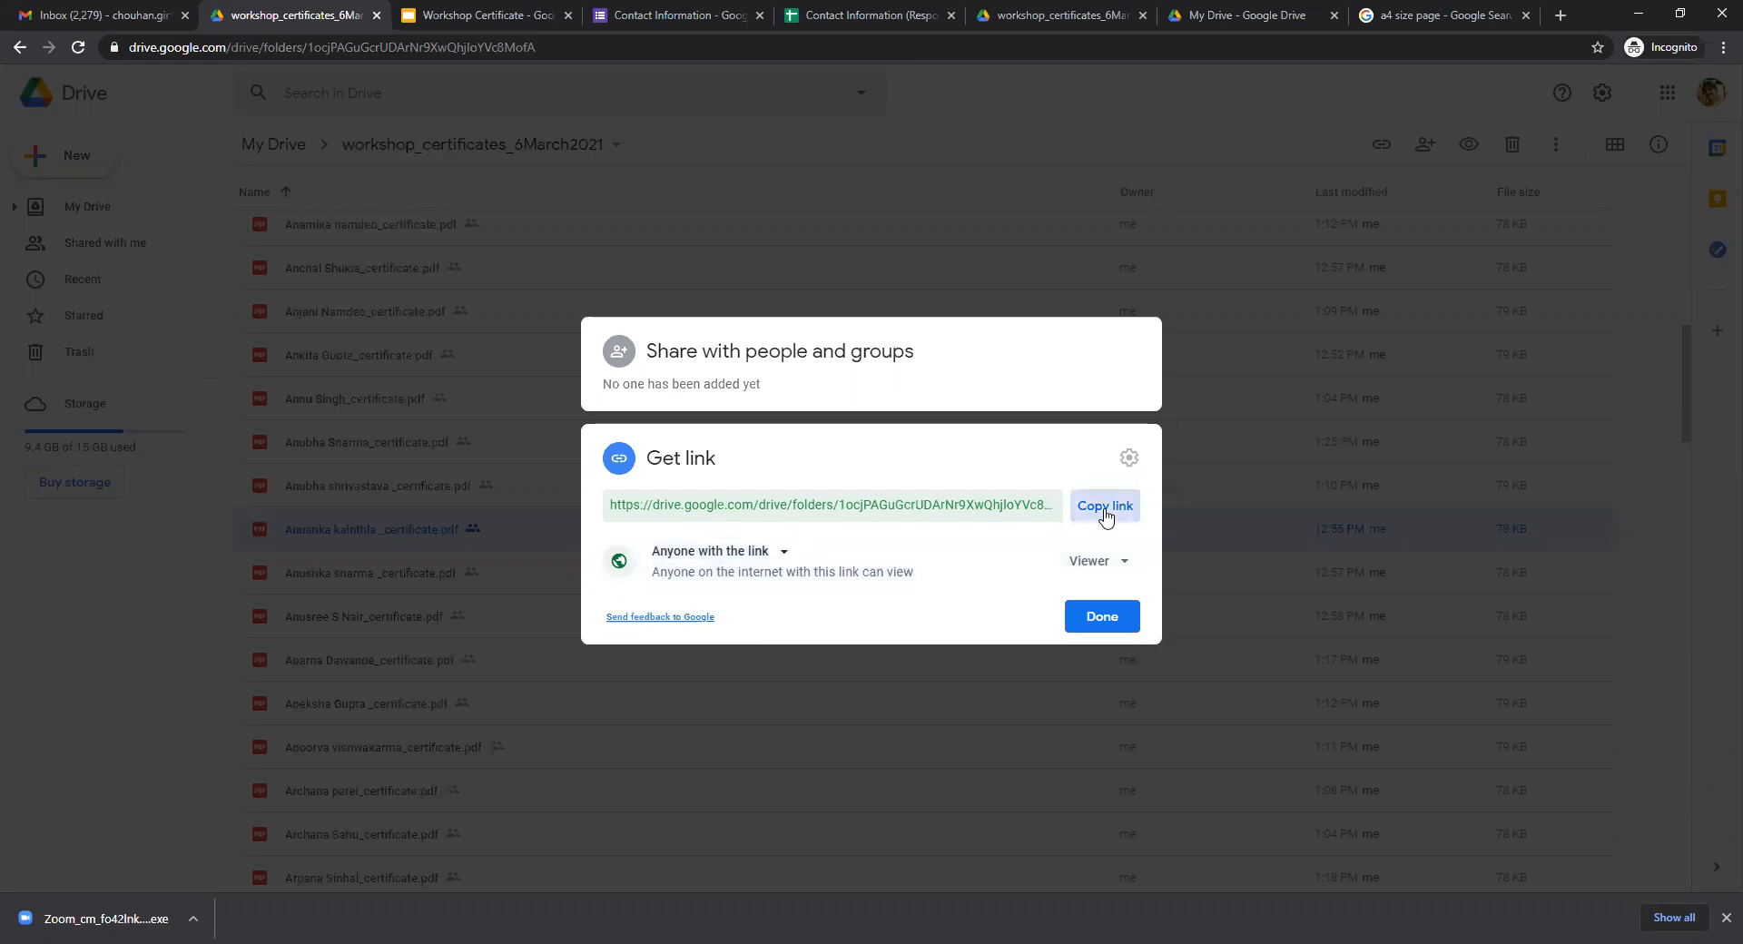
{"action": "left_click", "coordinate": [1102, 620]}
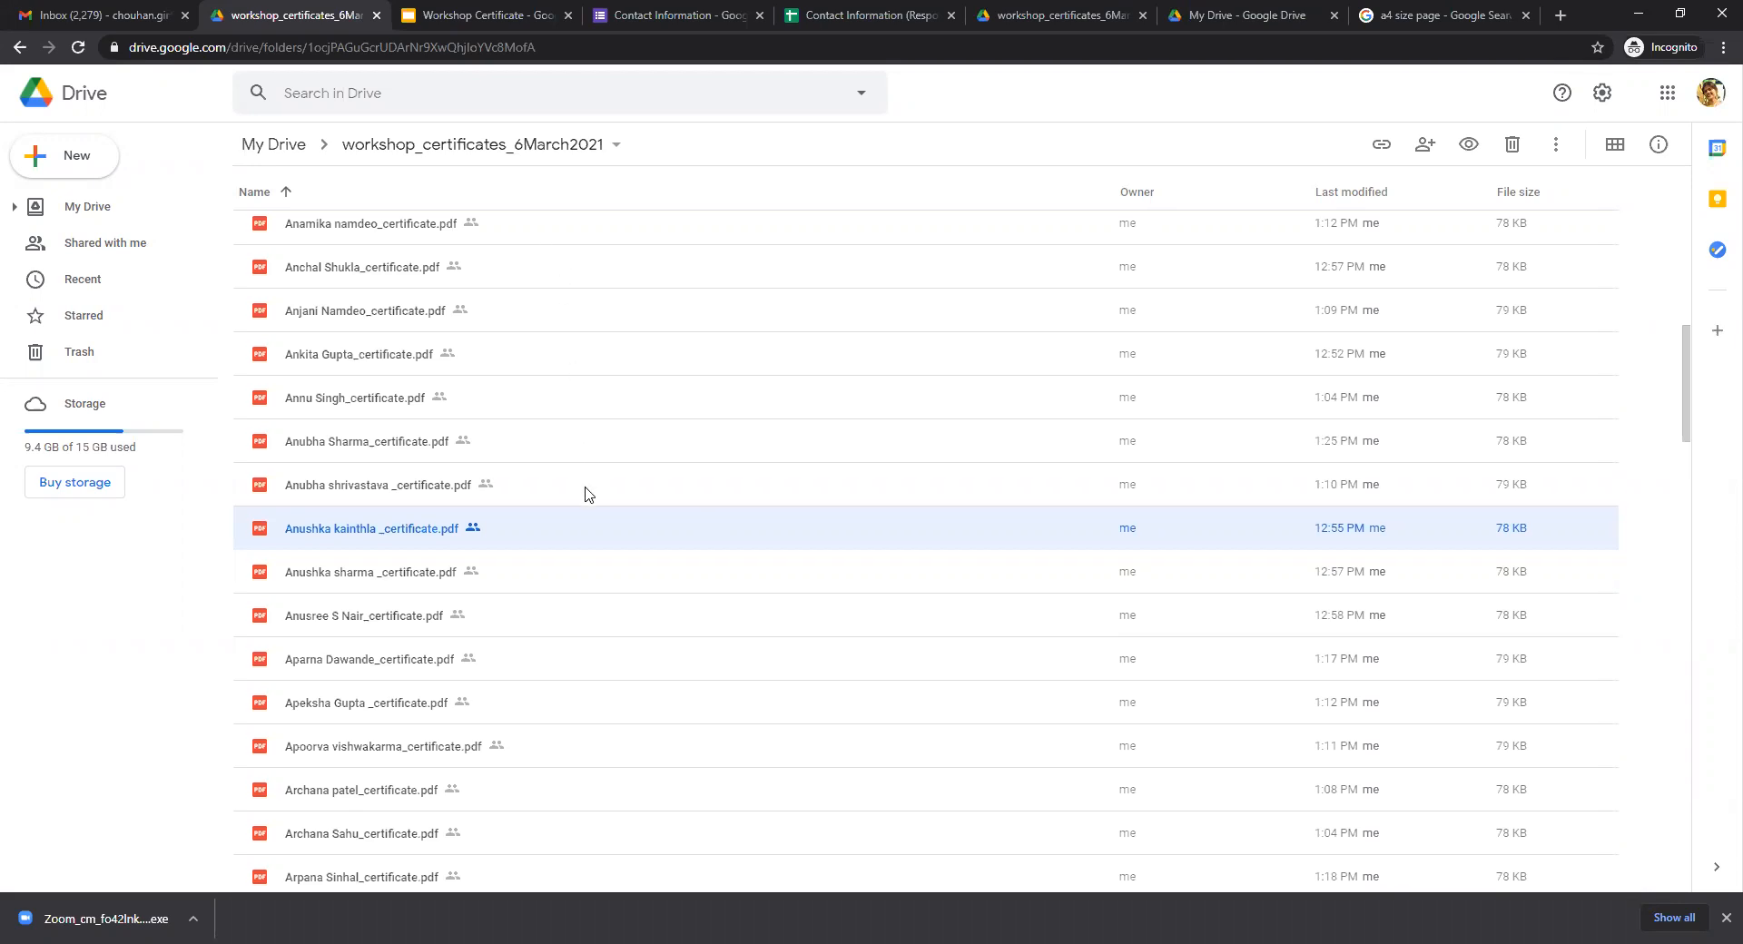
Examine the sharing status of the certificate PDFs throughout the folder.
{"action": "scroll", "coordinate": [585, 493], "scroll_direction": "down", "scroll_amount": 12}
{"action": "scroll", "coordinate": [586, 493], "scroll_direction": "down", "scroll_amount": 7}
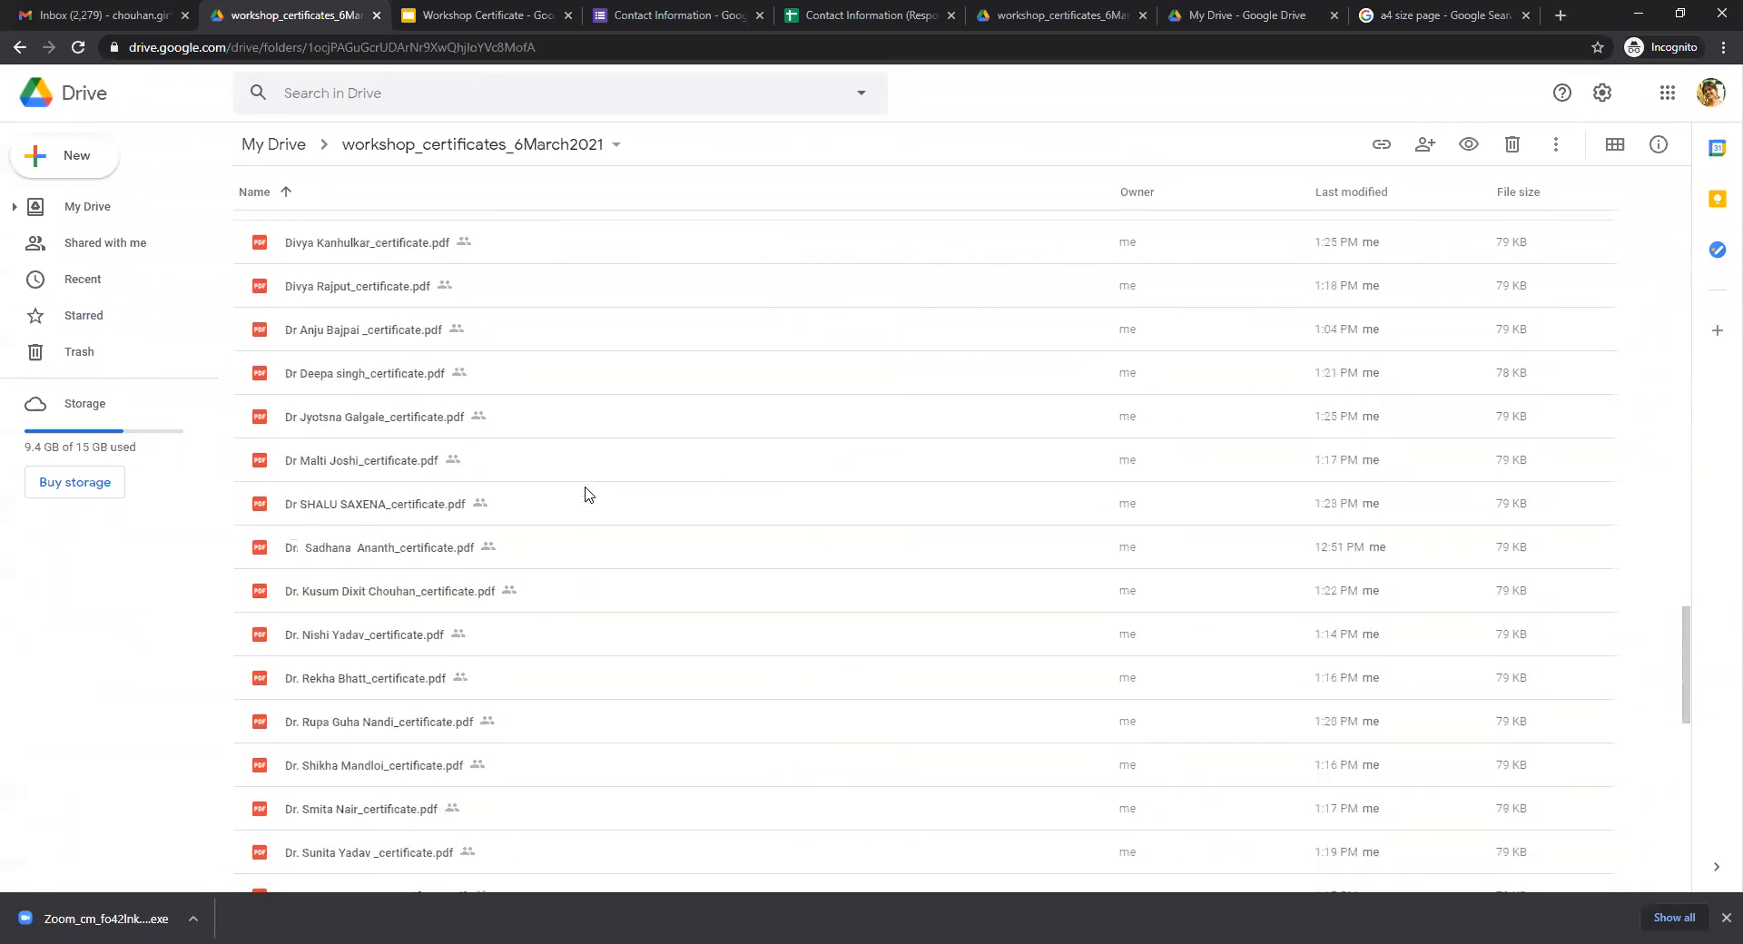
{"action": "scroll", "coordinate": [585, 493], "scroll_direction": "down", "scroll_amount": 20}
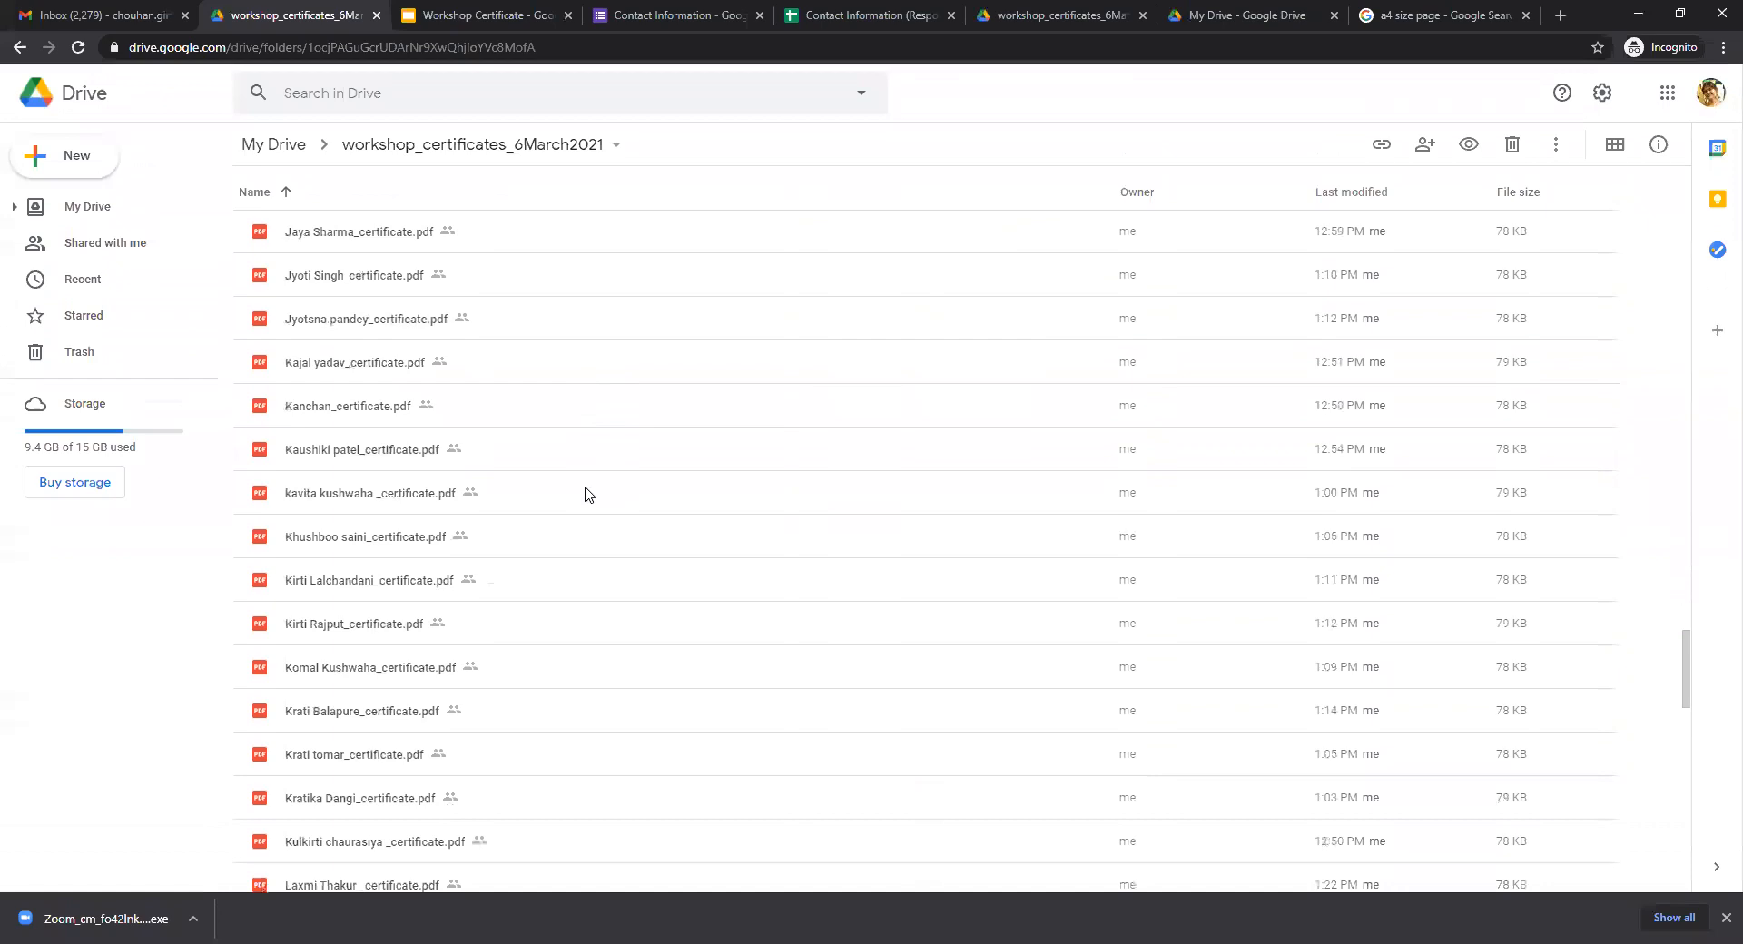
{"action": "scroll", "coordinate": [559, 561], "scroll_direction": "down", "scroll_amount": 4}
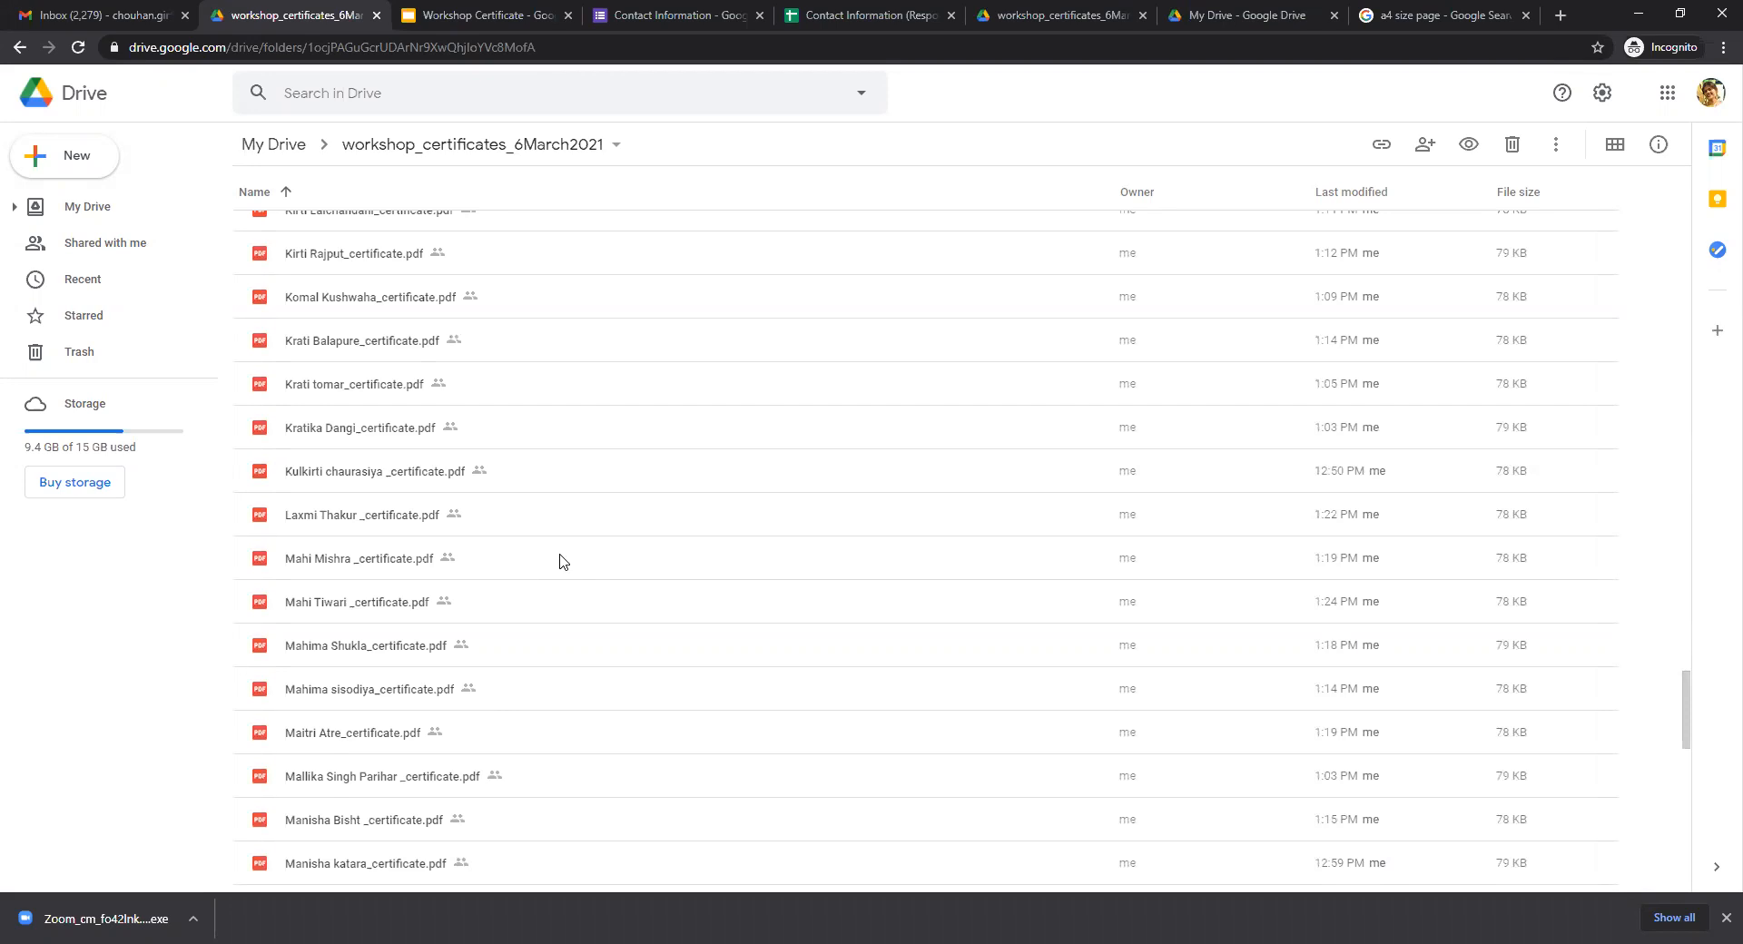
{"action": "scroll", "coordinate": [560, 562], "scroll_direction": "up", "scroll_amount": 20}
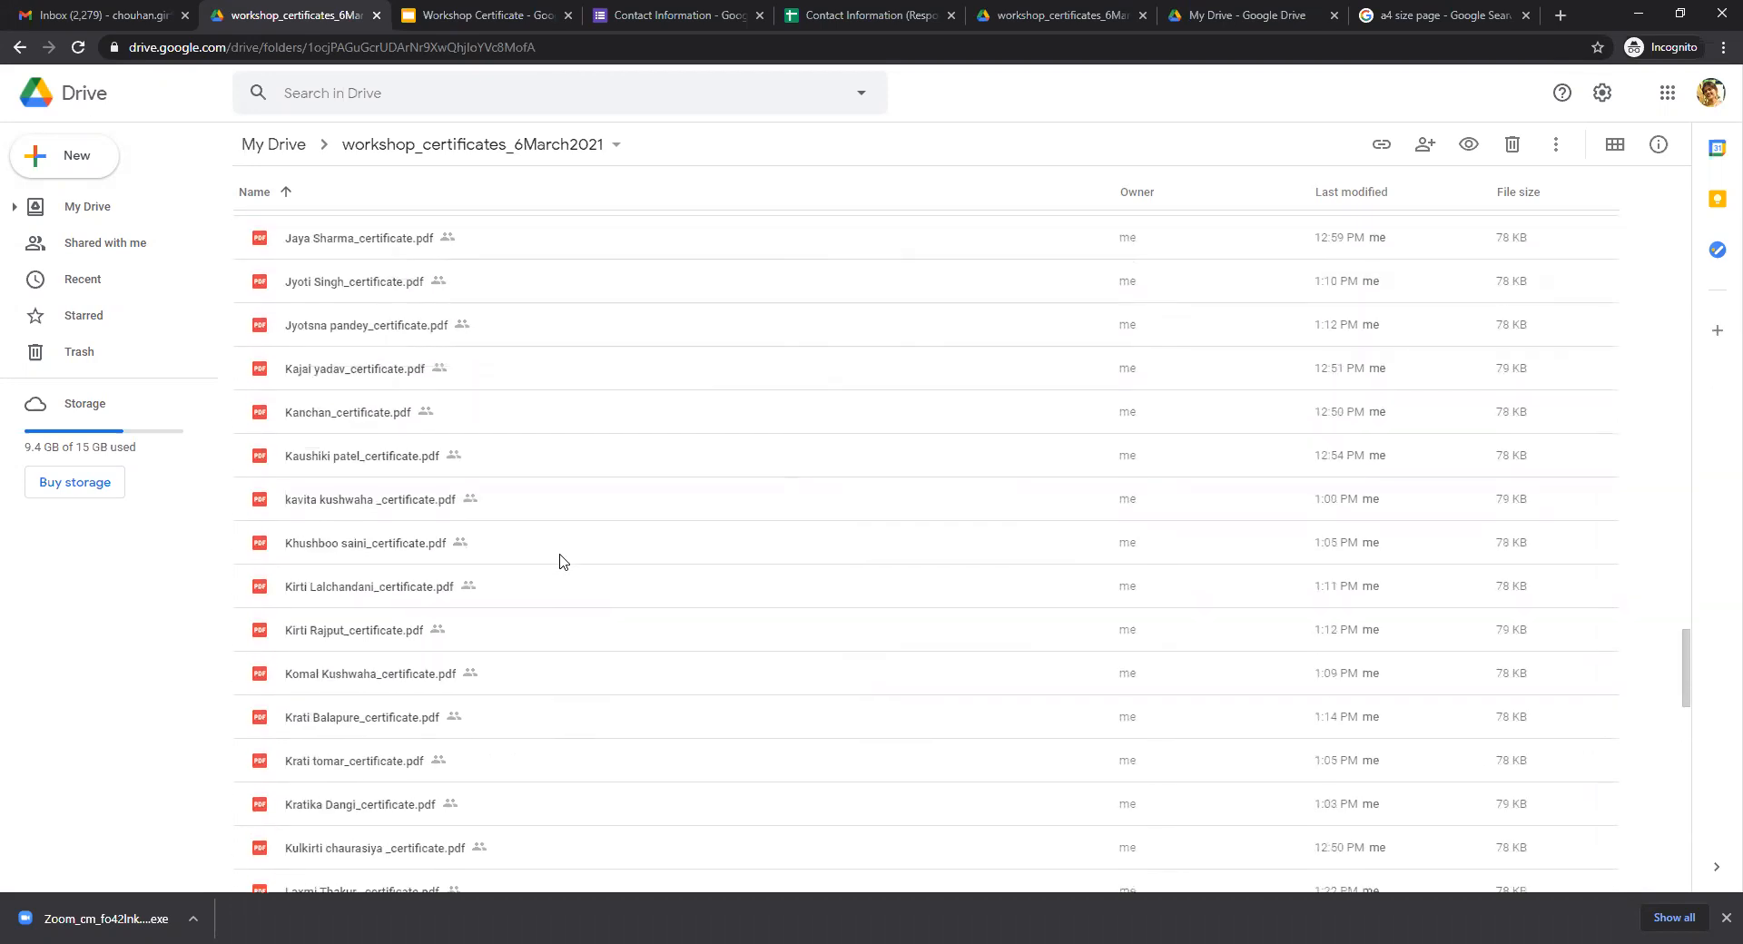
{"action": "scroll", "coordinate": [560, 562], "scroll_direction": "up", "scroll_amount": 20}
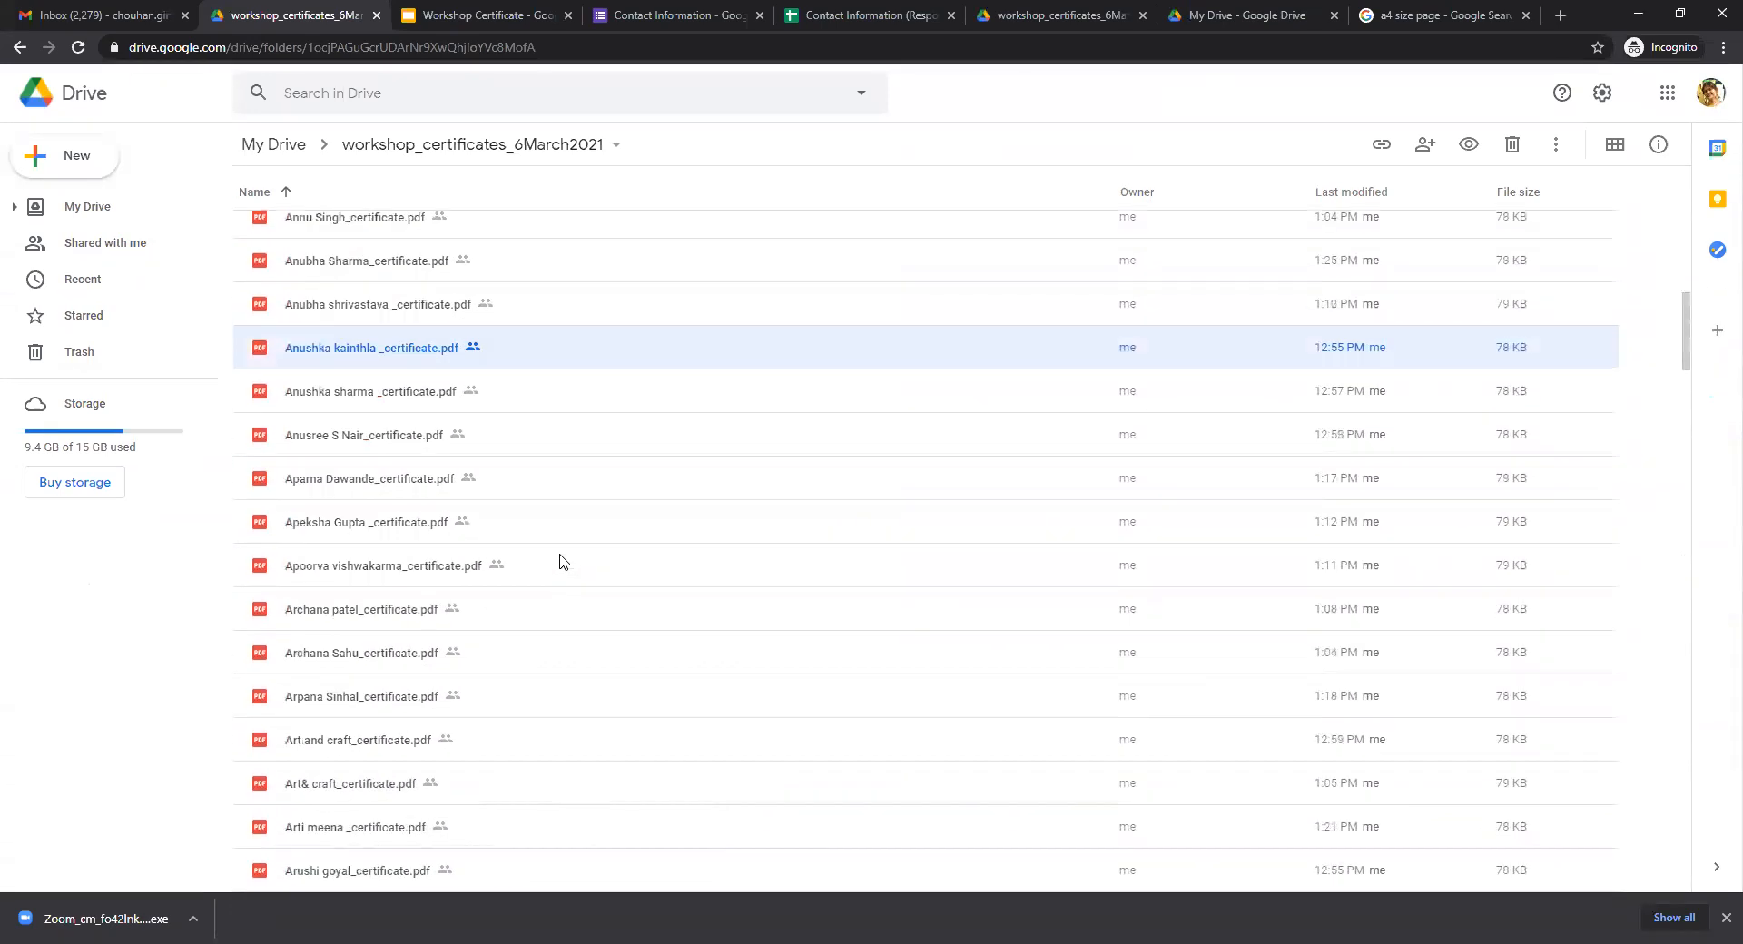